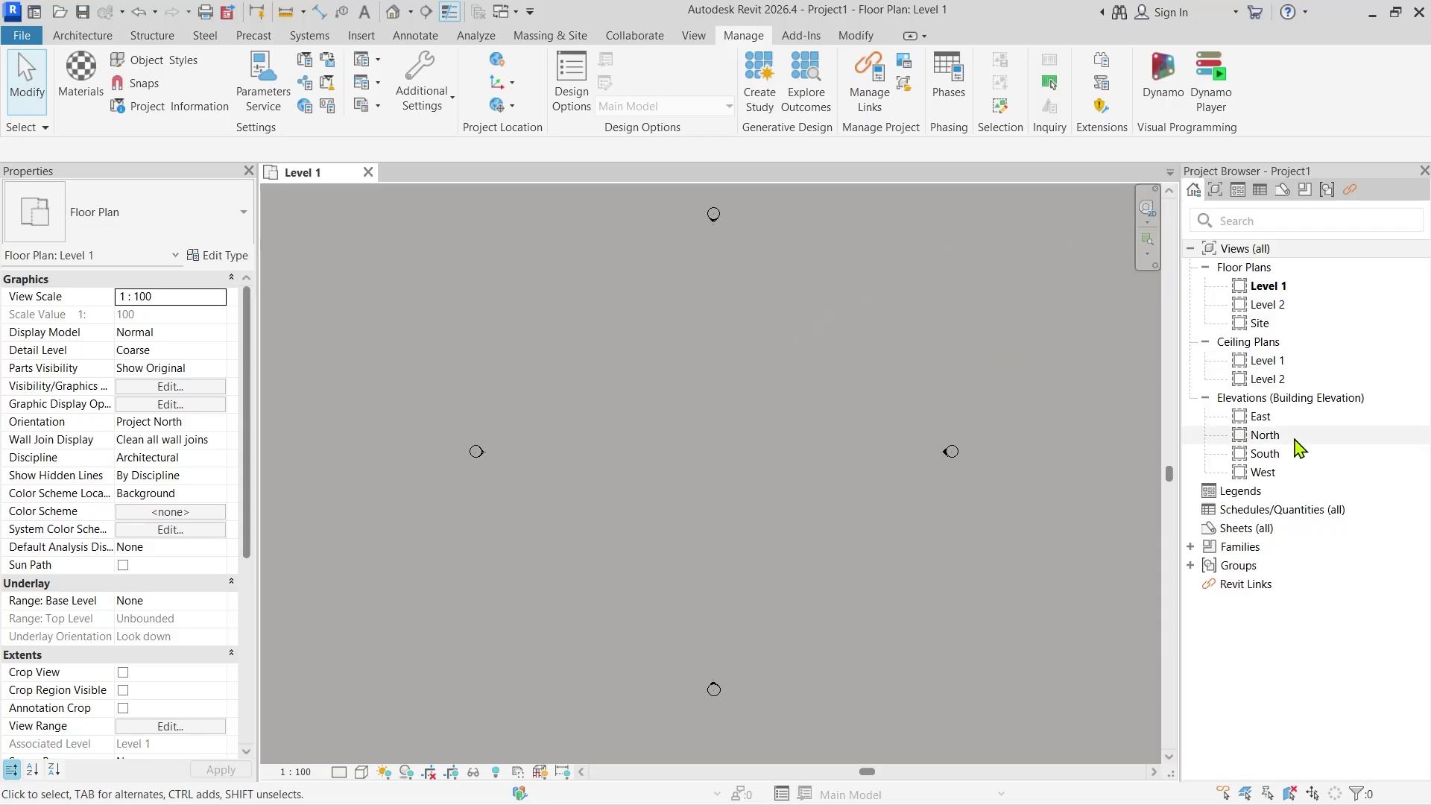
Inspect the levels in the North elevation and return to the Level 1 floor plan.
double_click(1296, 440)
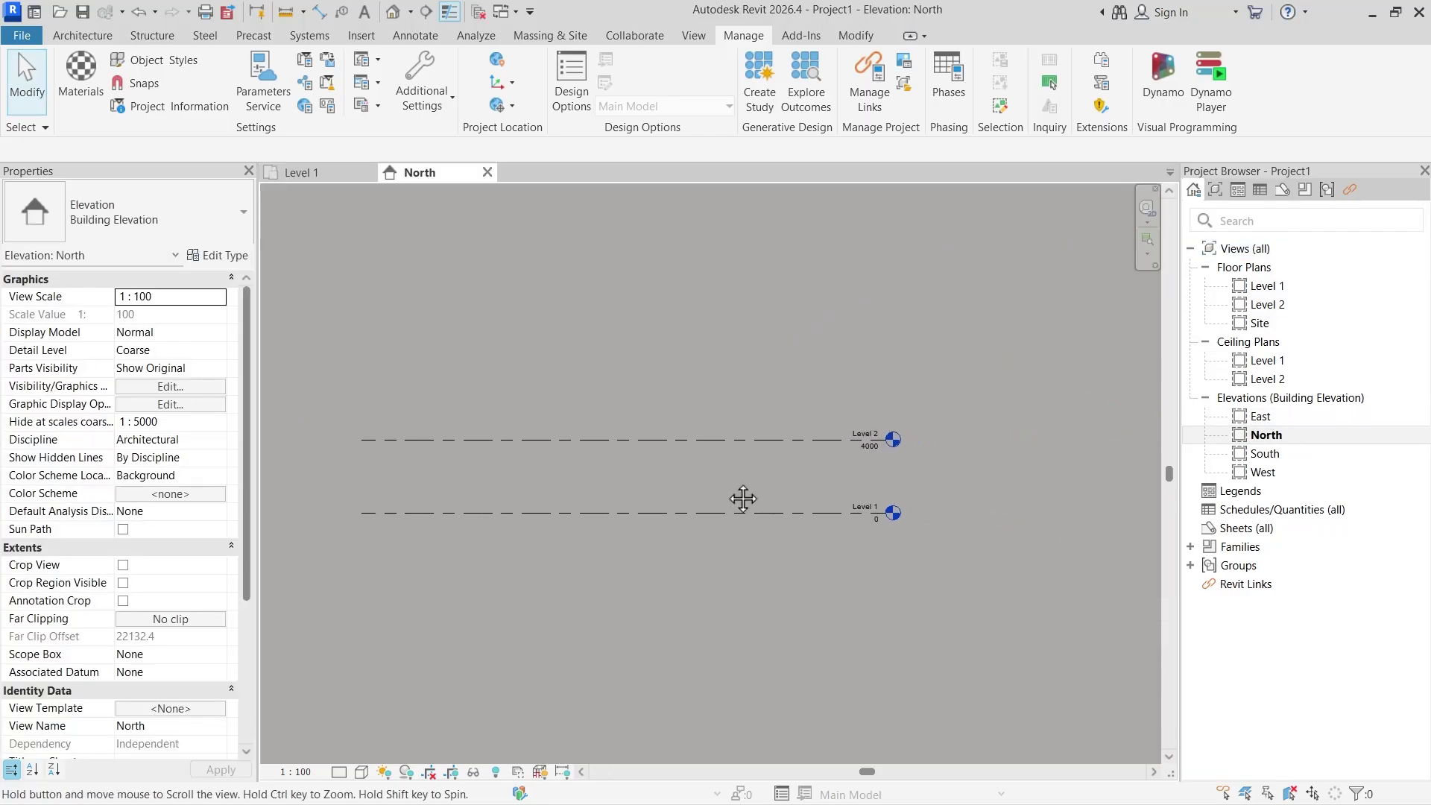
scroll(857, 429, up, 2)
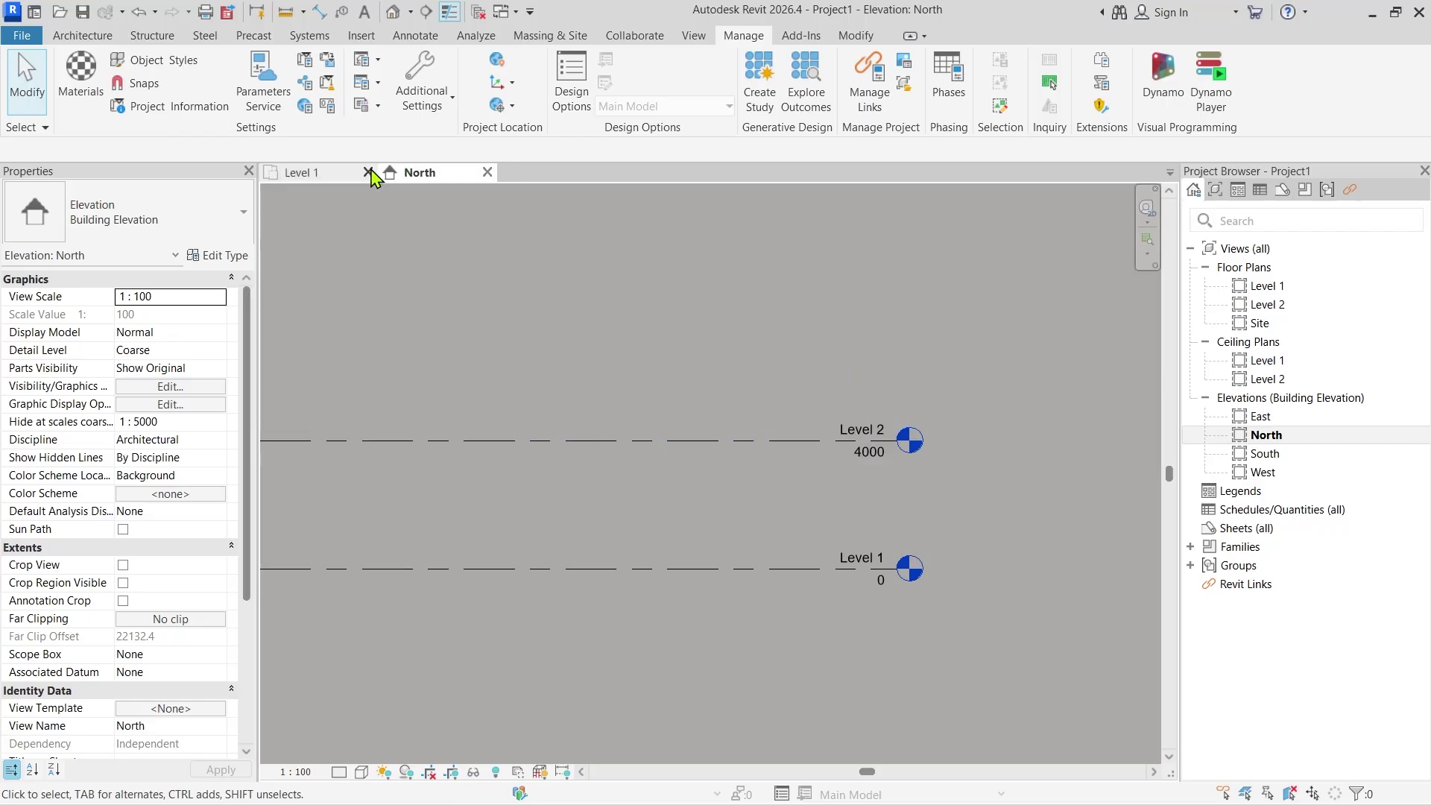
double_click(1265, 287)
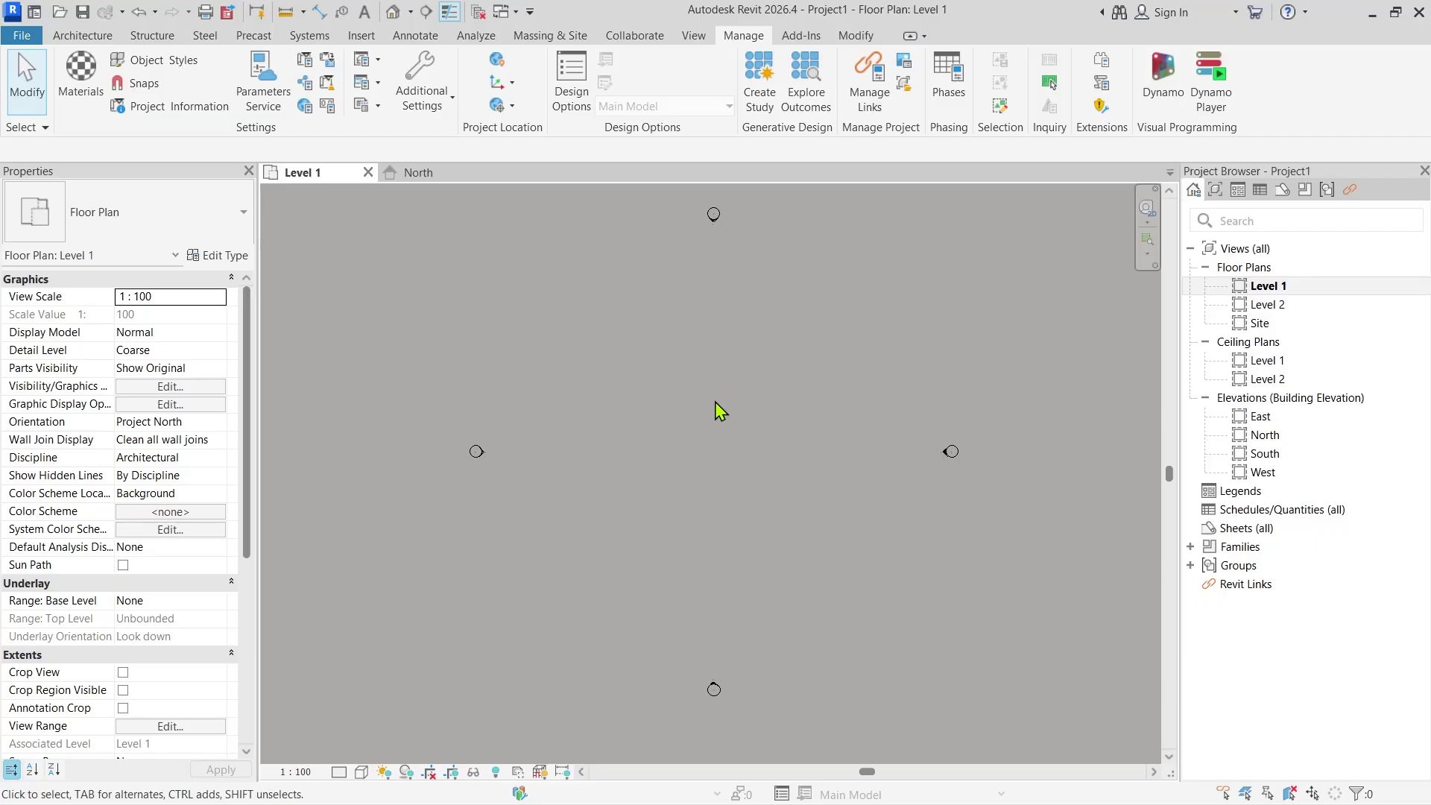
Draw the 10 m west wall with the Generic - 200mm type on Level 1, its height constrained to Level 2.
click(80, 36)
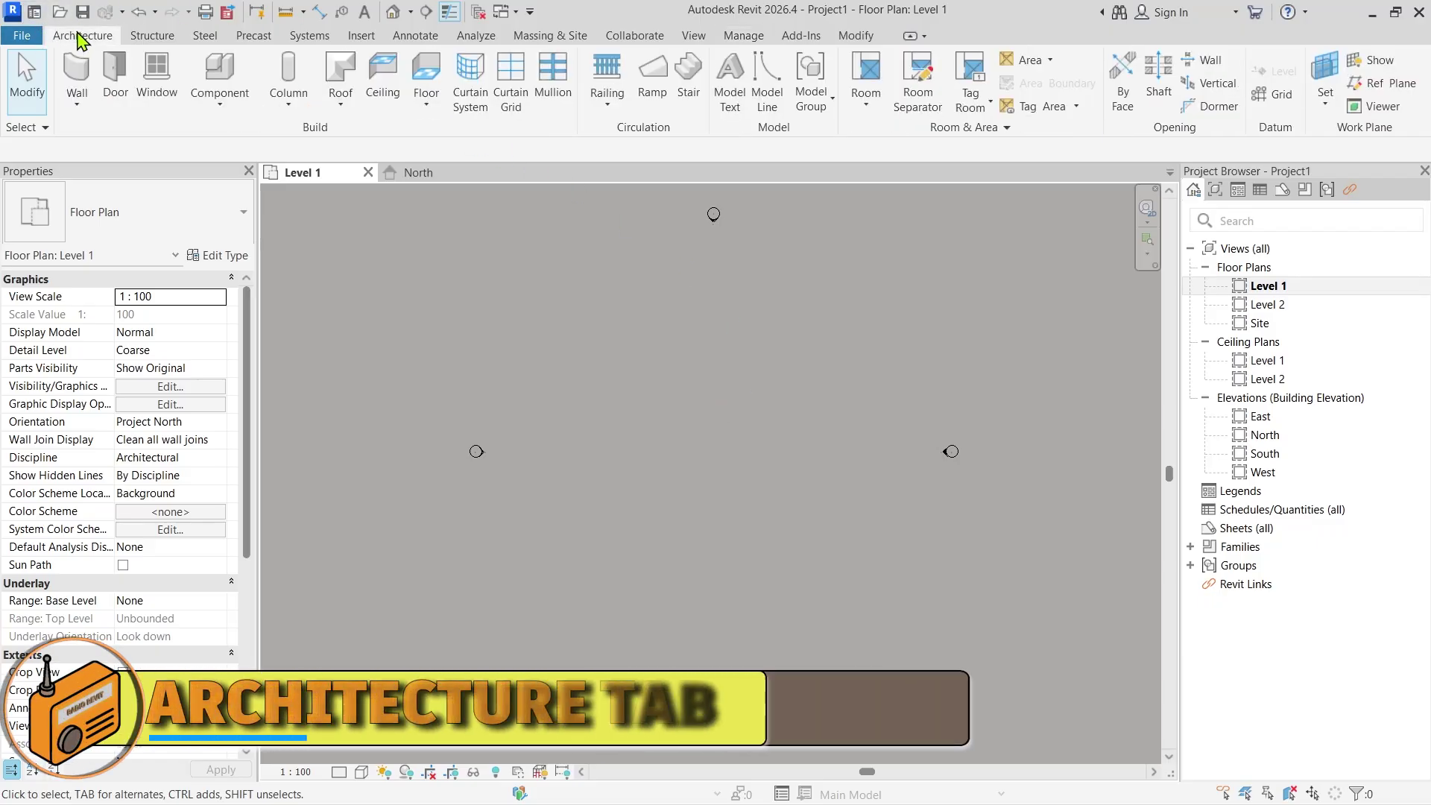
click(86, 78)
click(236, 149)
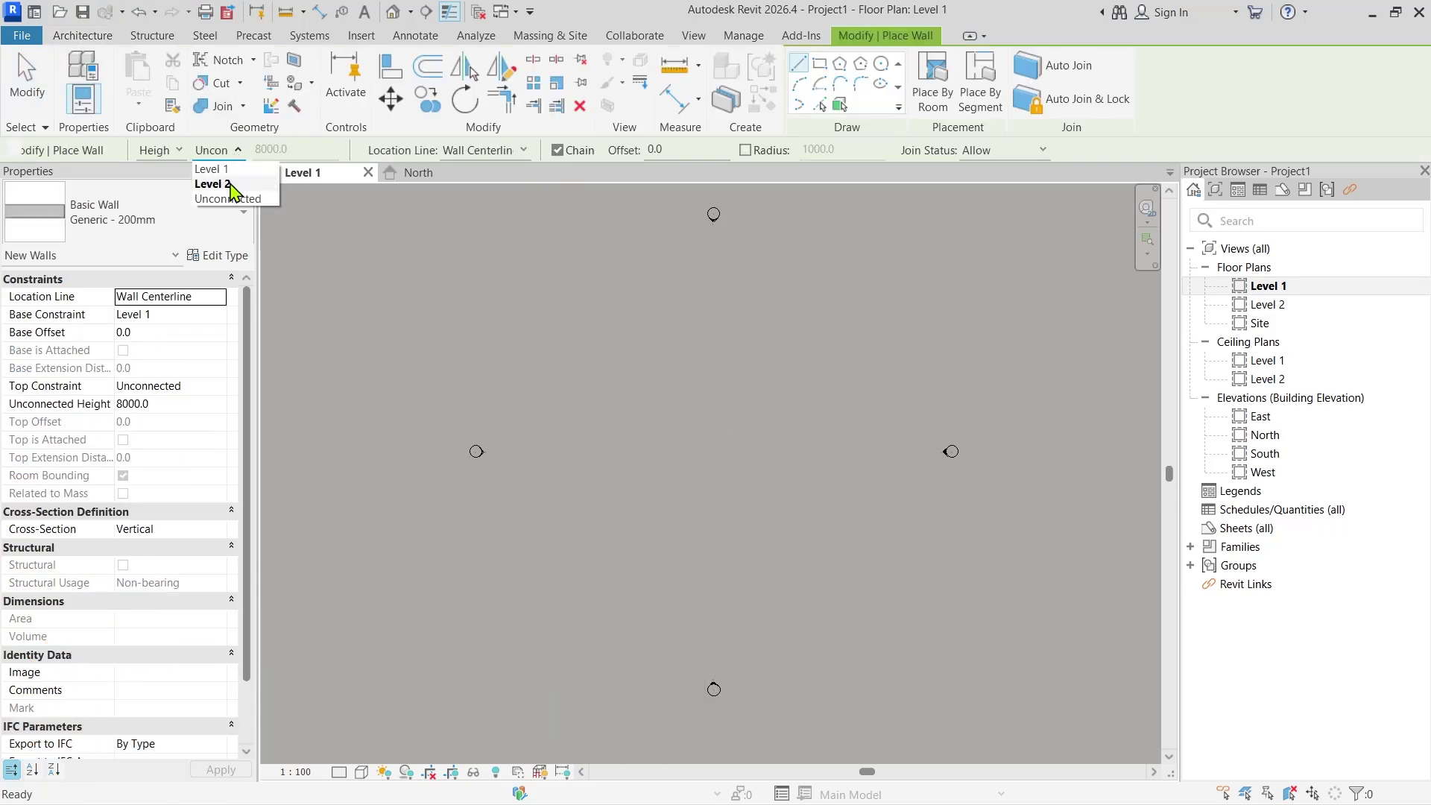
click(220, 184)
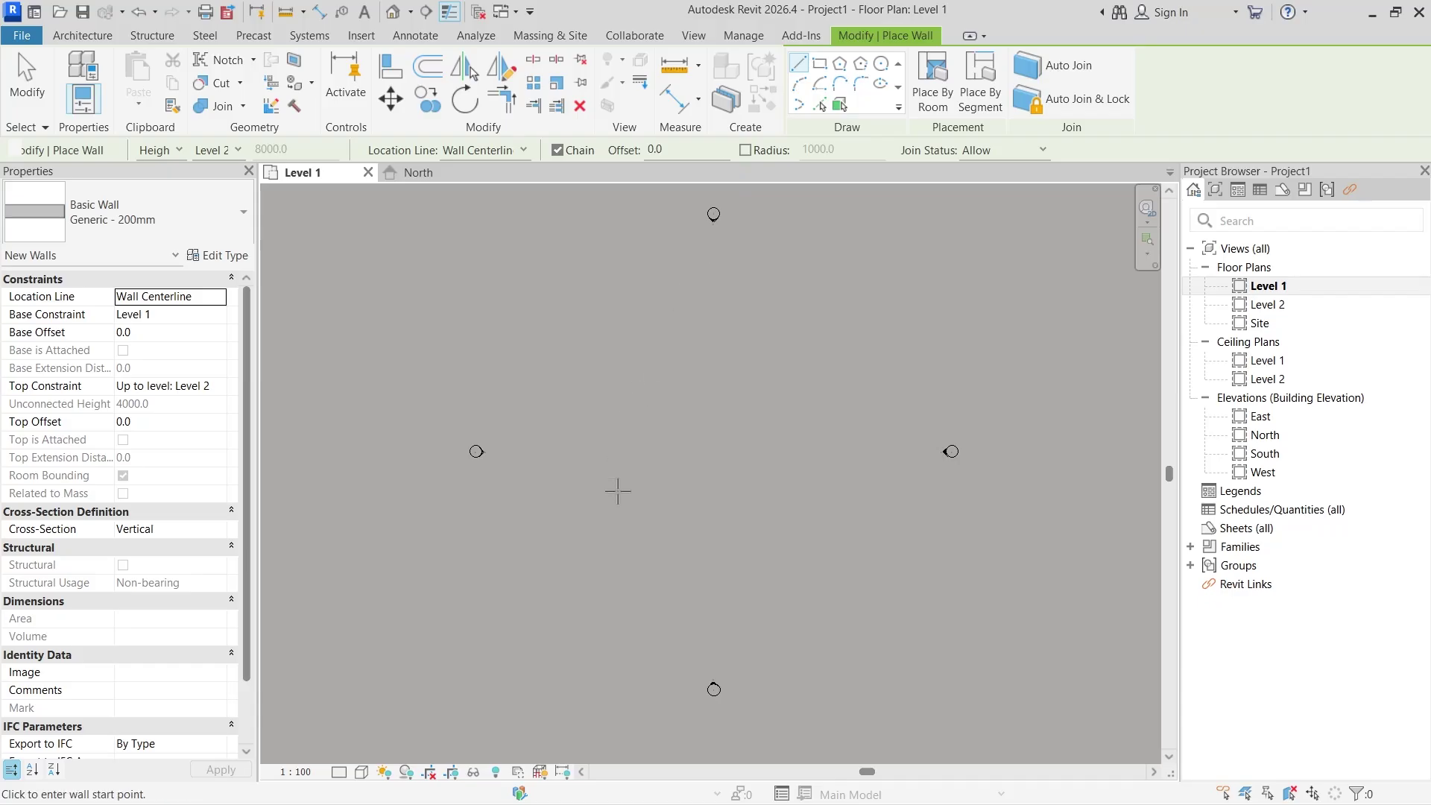
click(619, 515)
scroll(614, 456, up, 2)
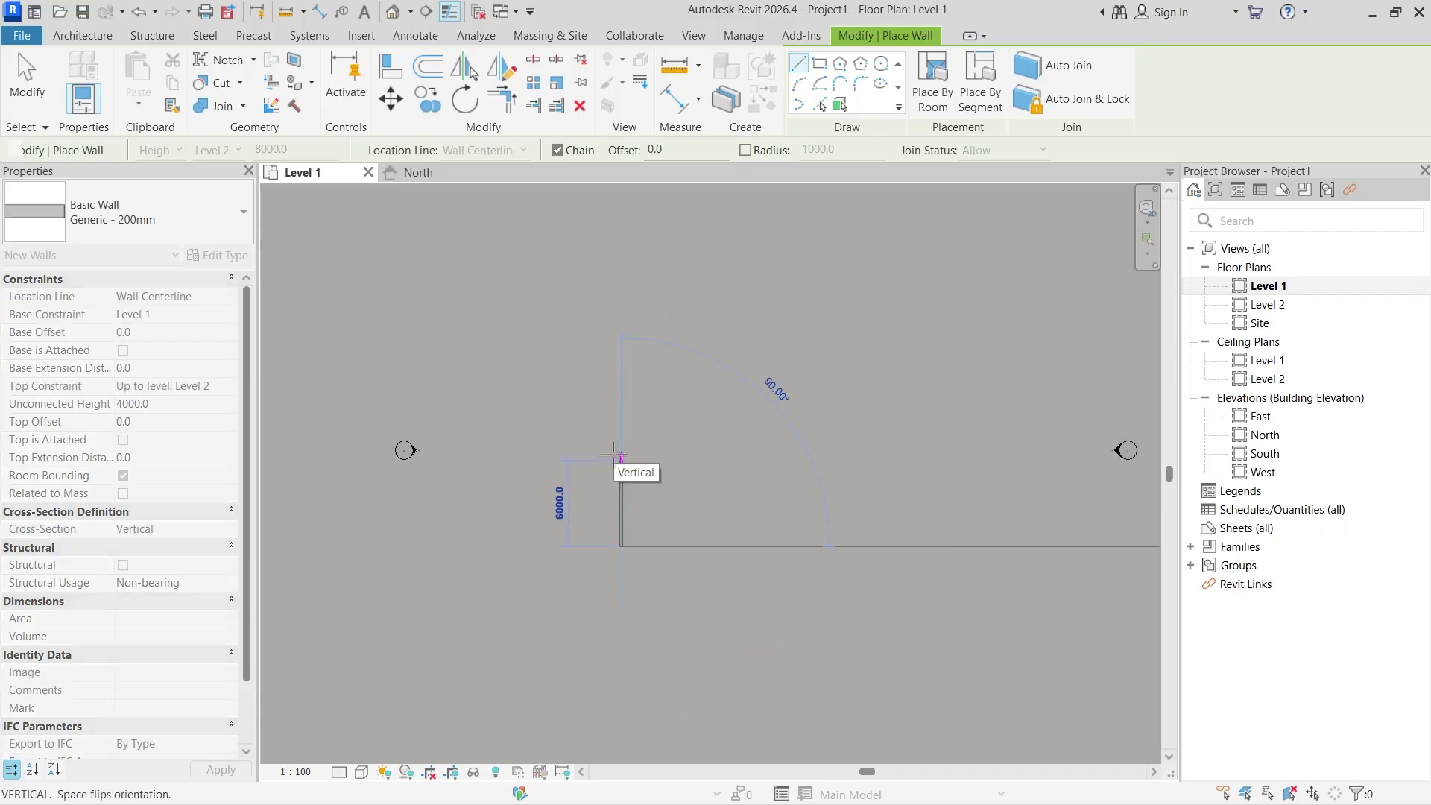
text(10m)
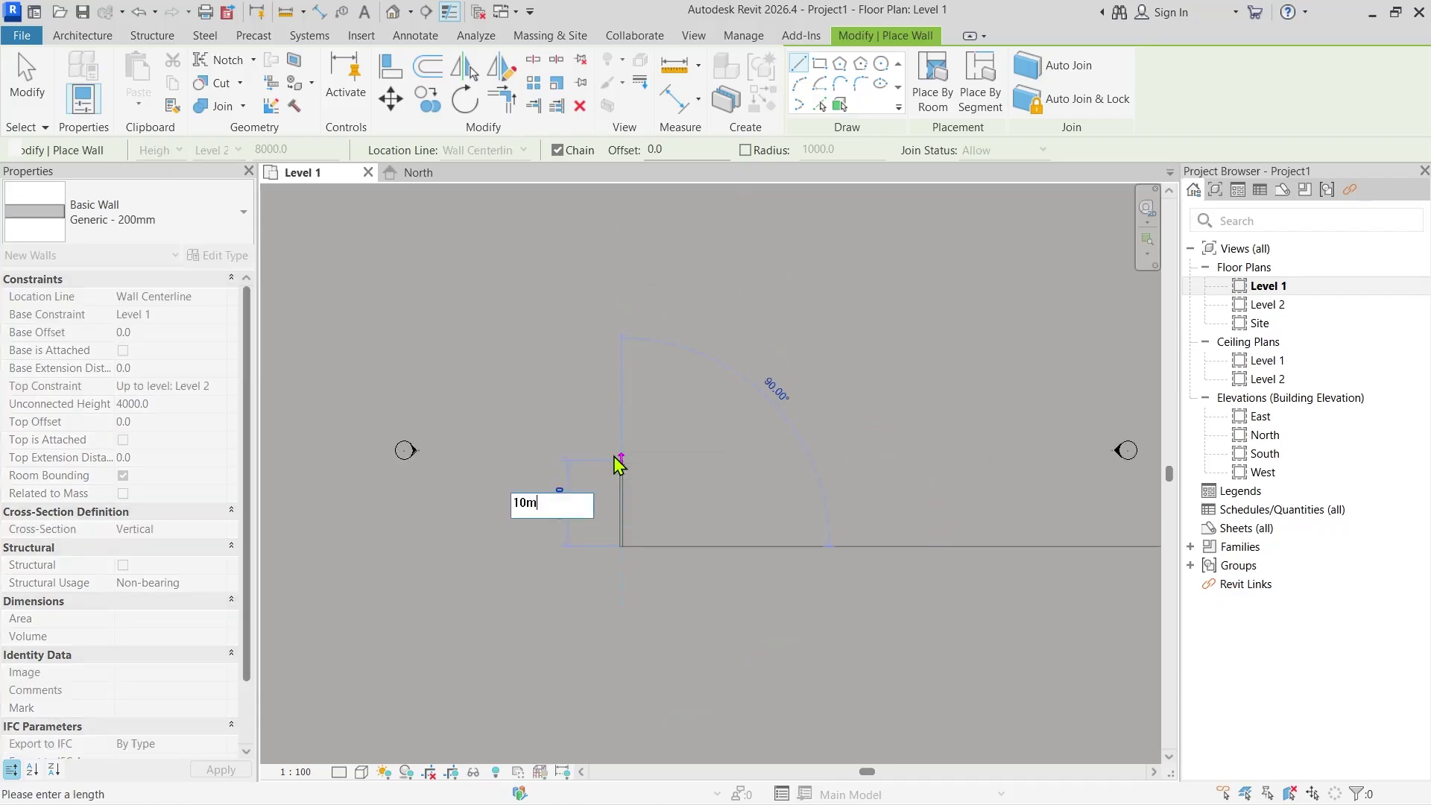
key(Return)
scroll(656, 406, up, 1)
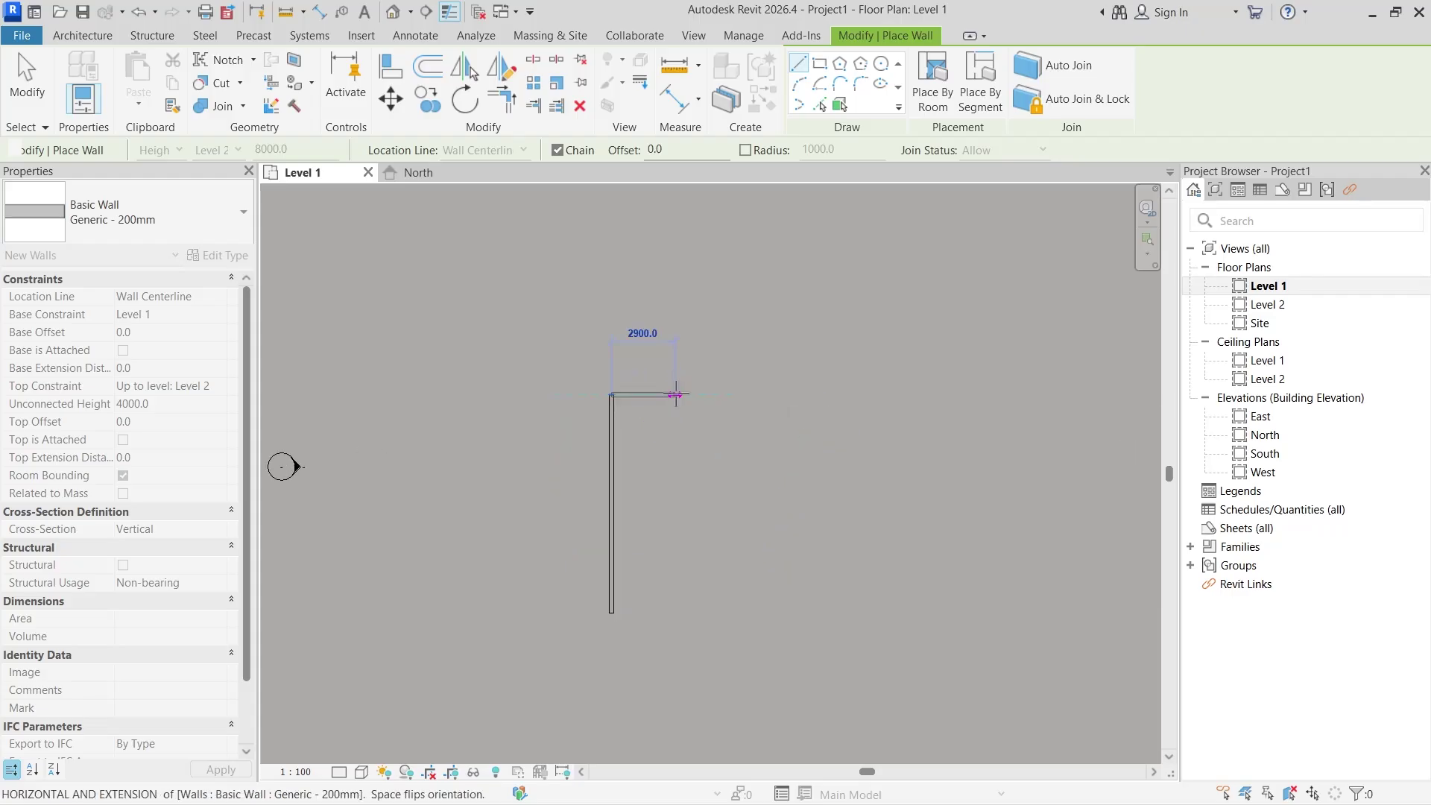
Continue the wall chain with a 6 m north wall running east and a 2 m return running south.
text(6)
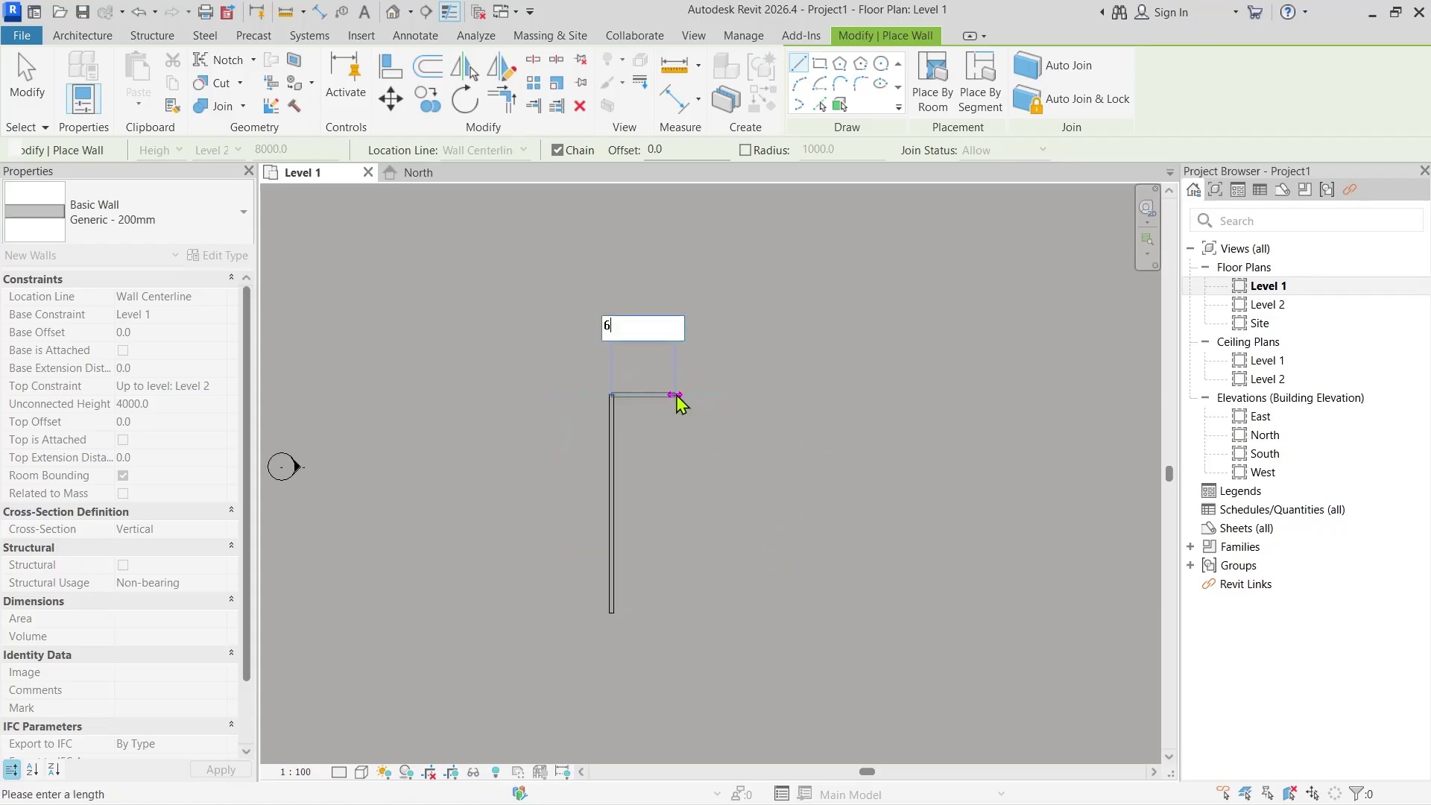
text(m)
key(Return)
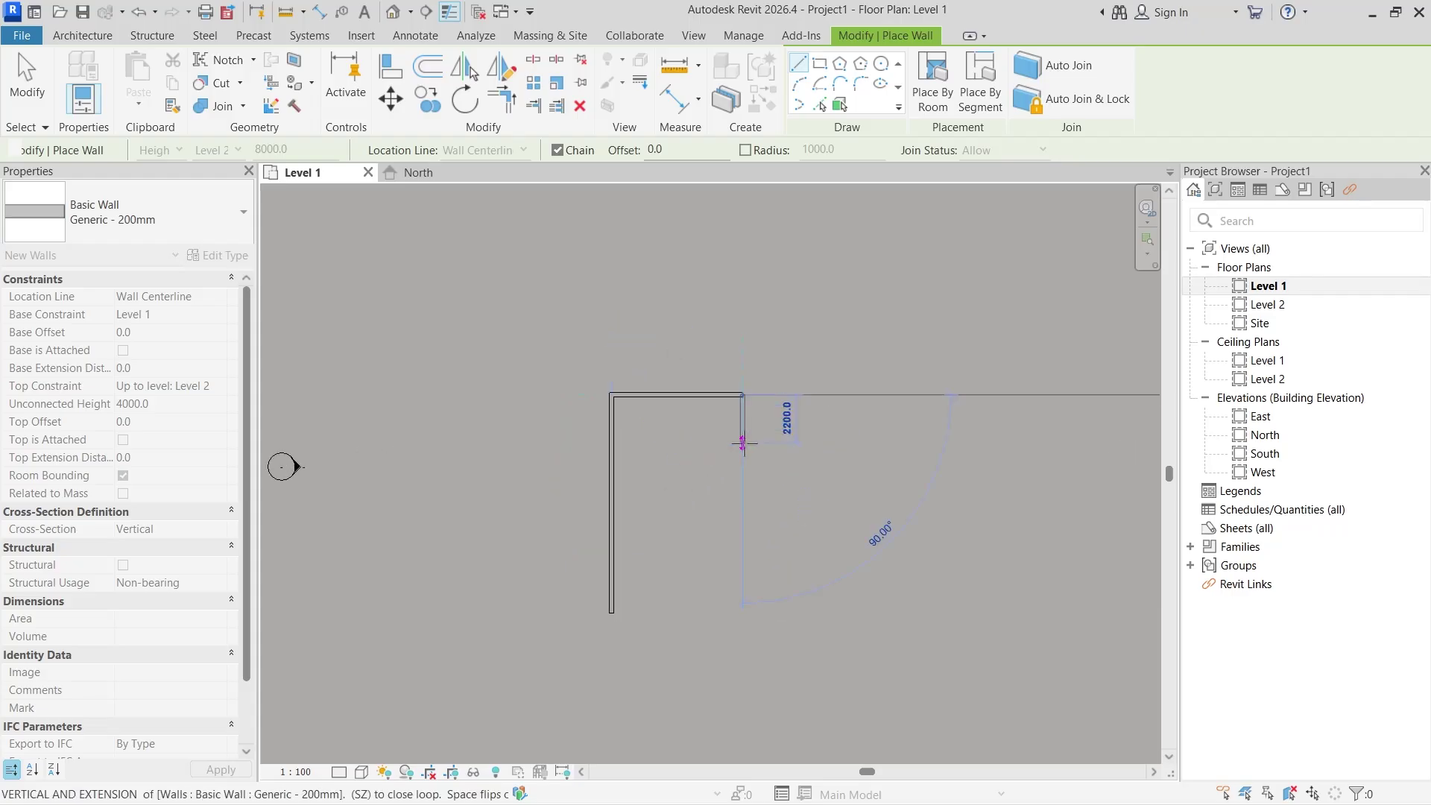
text(2m)
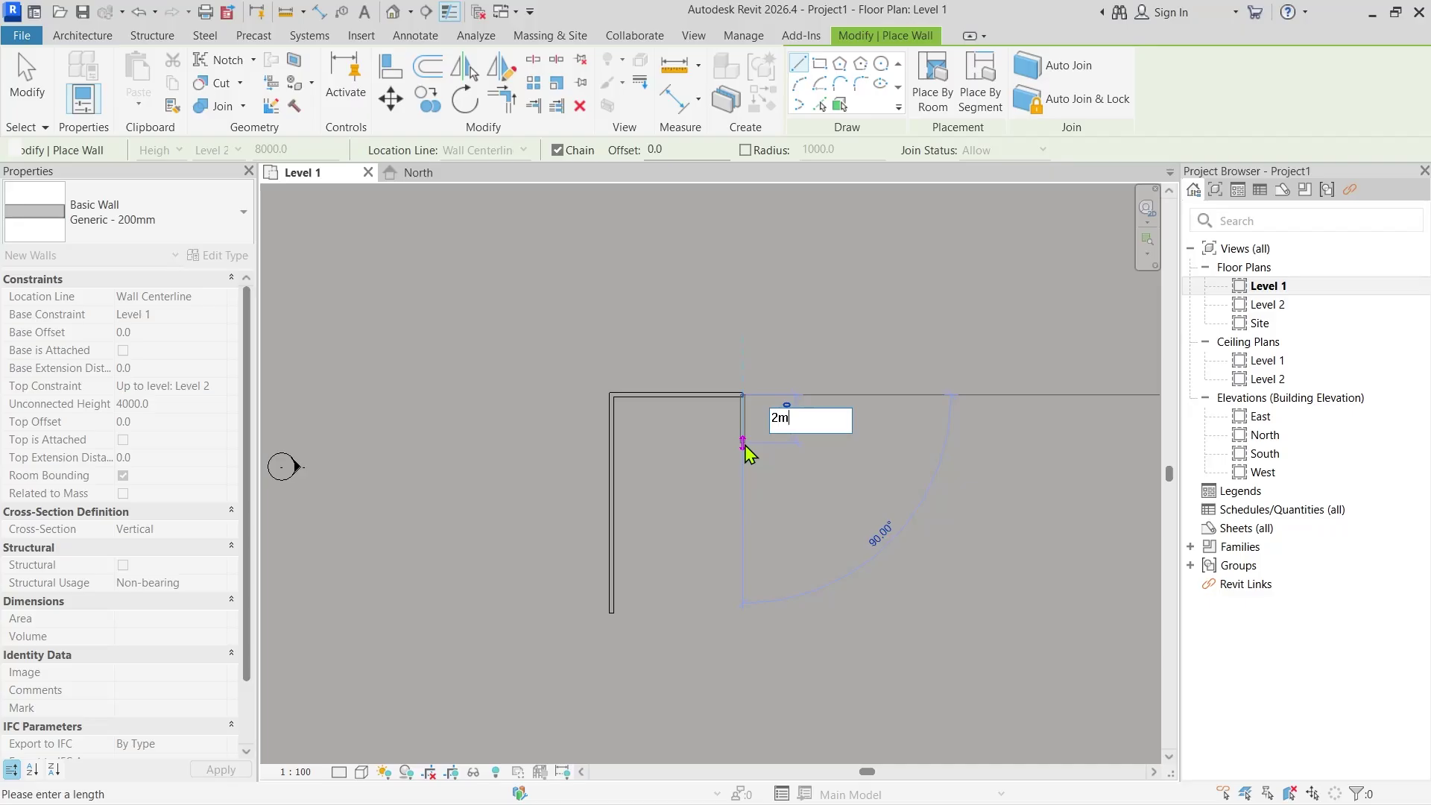
key(Return)
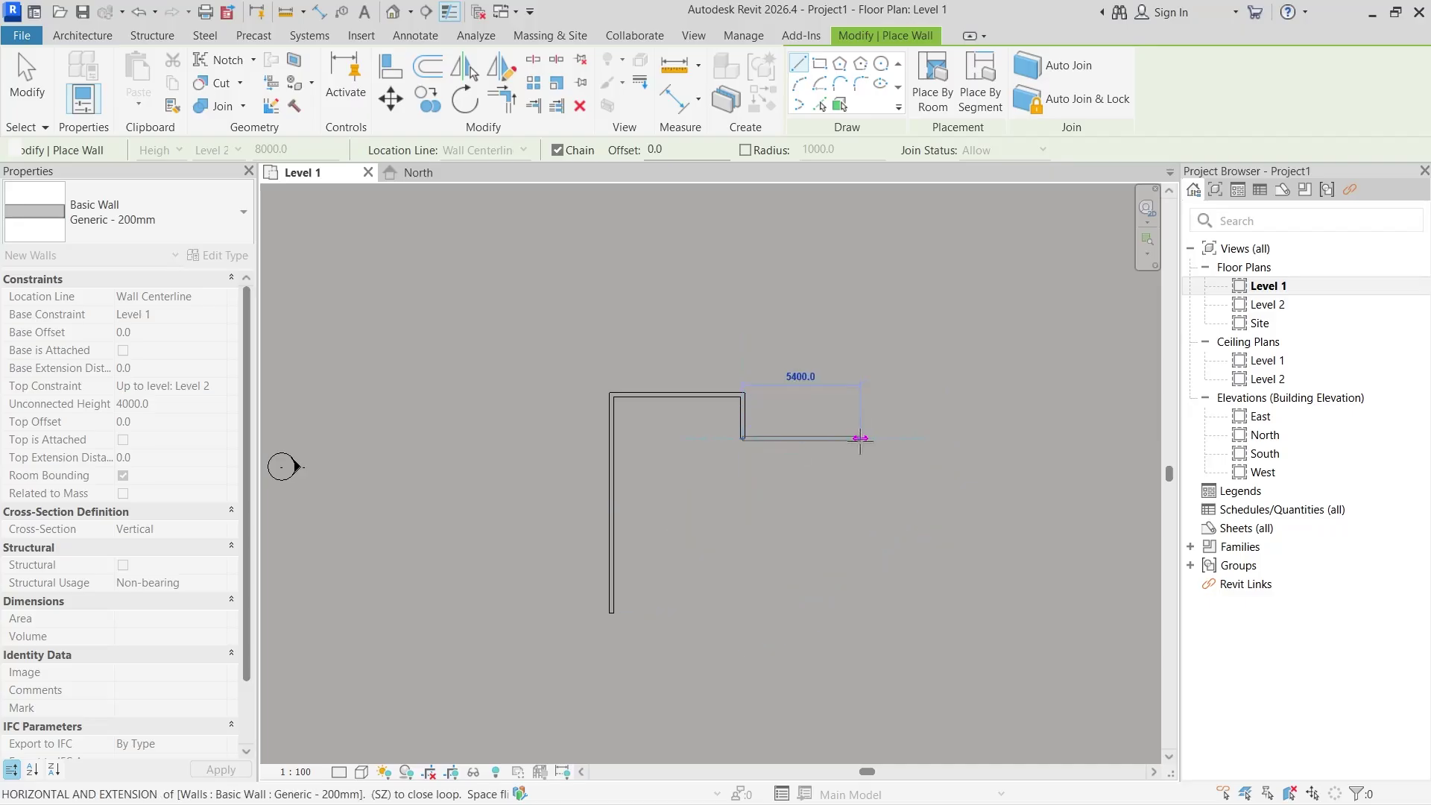
Extend the wall chain 6 m east and 6 m south to form the projecting wing.
text(6)
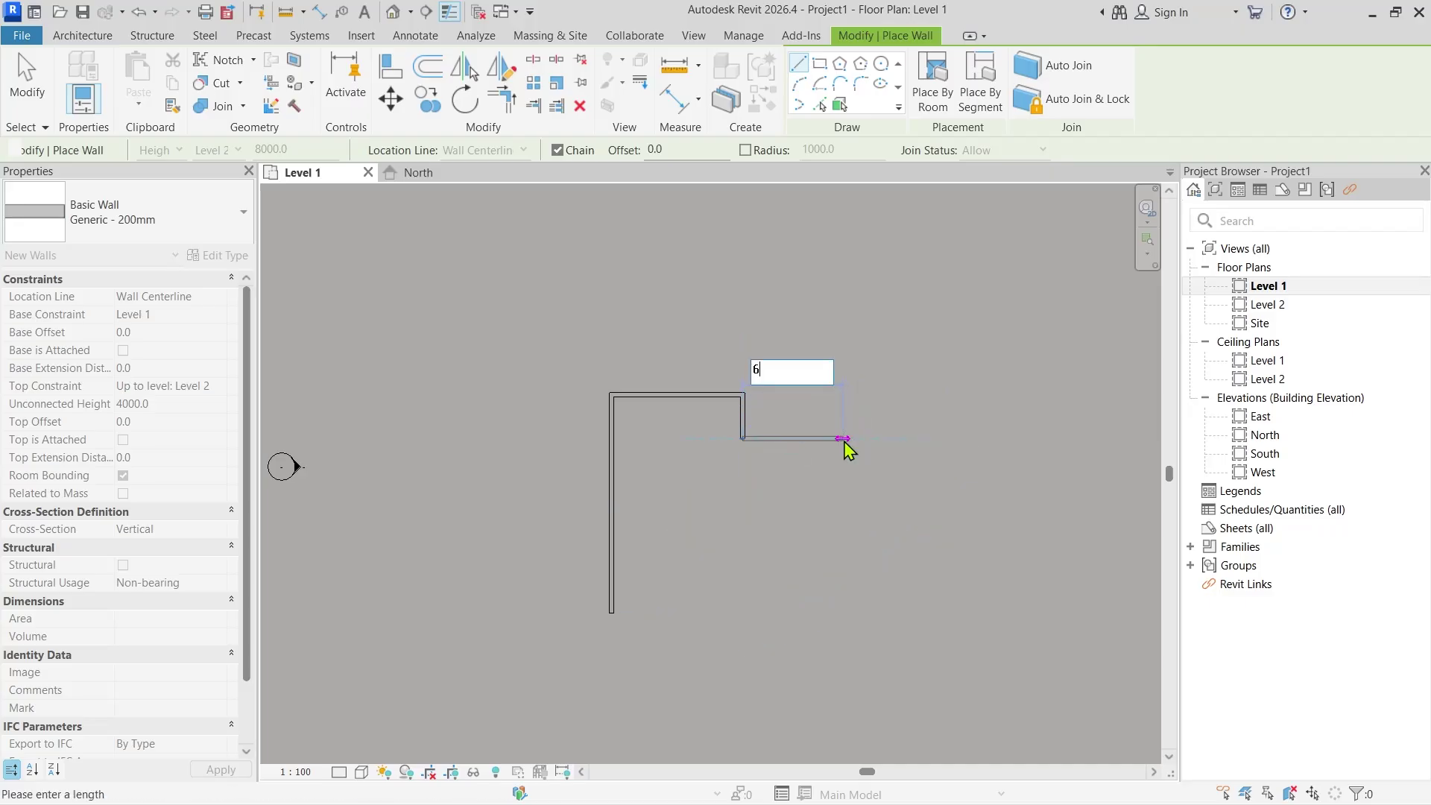
text(m)
key(Return)
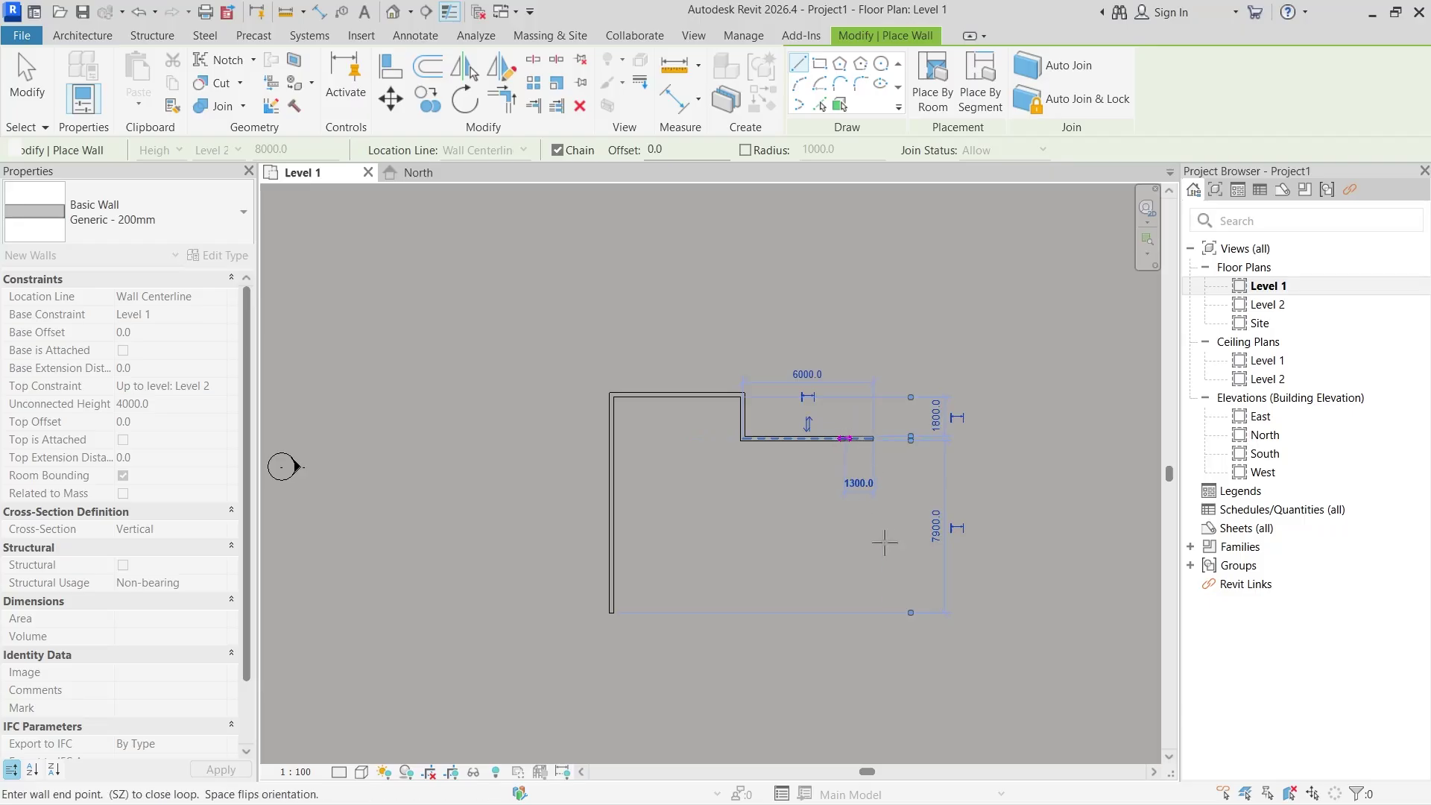
text(6)
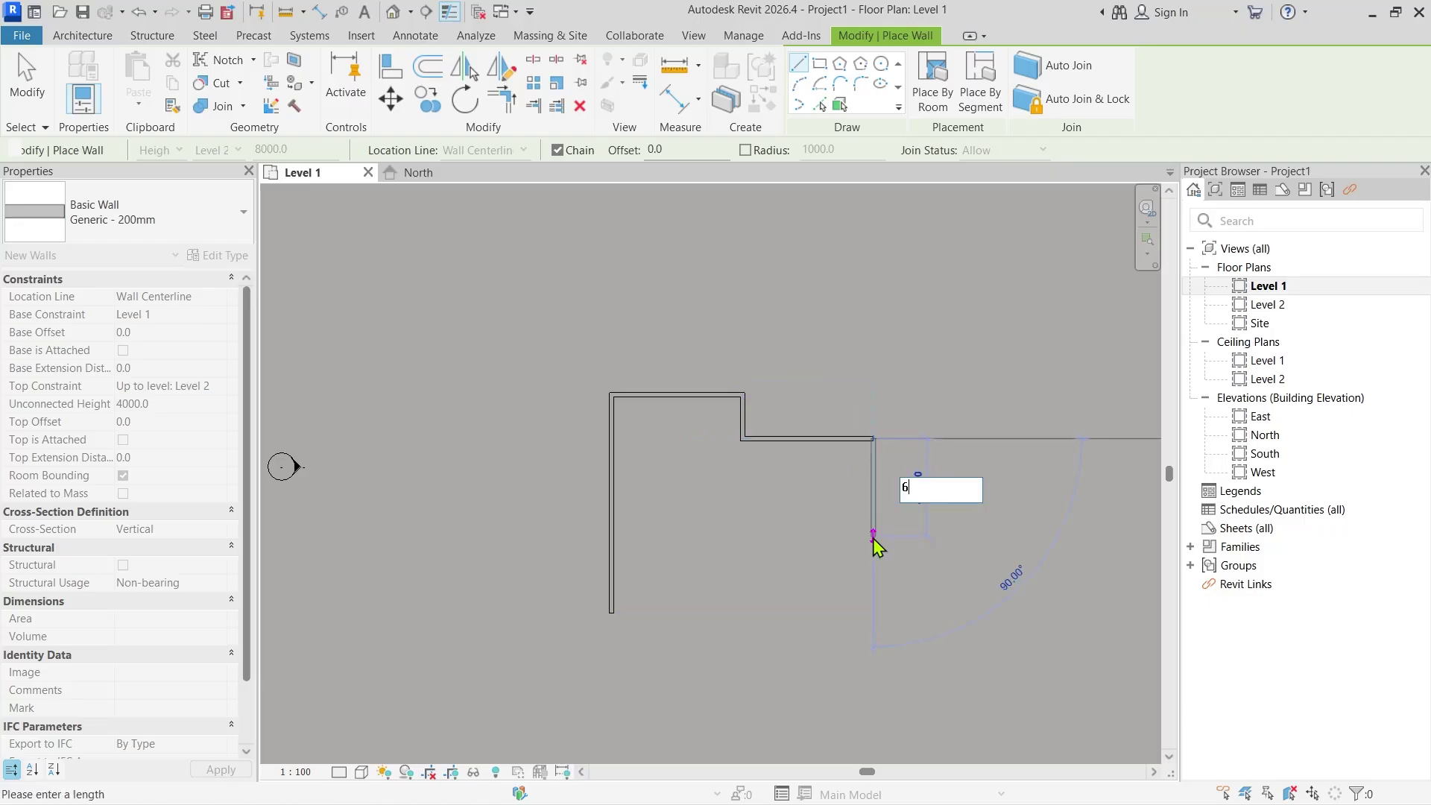
text(m)
key(Return)
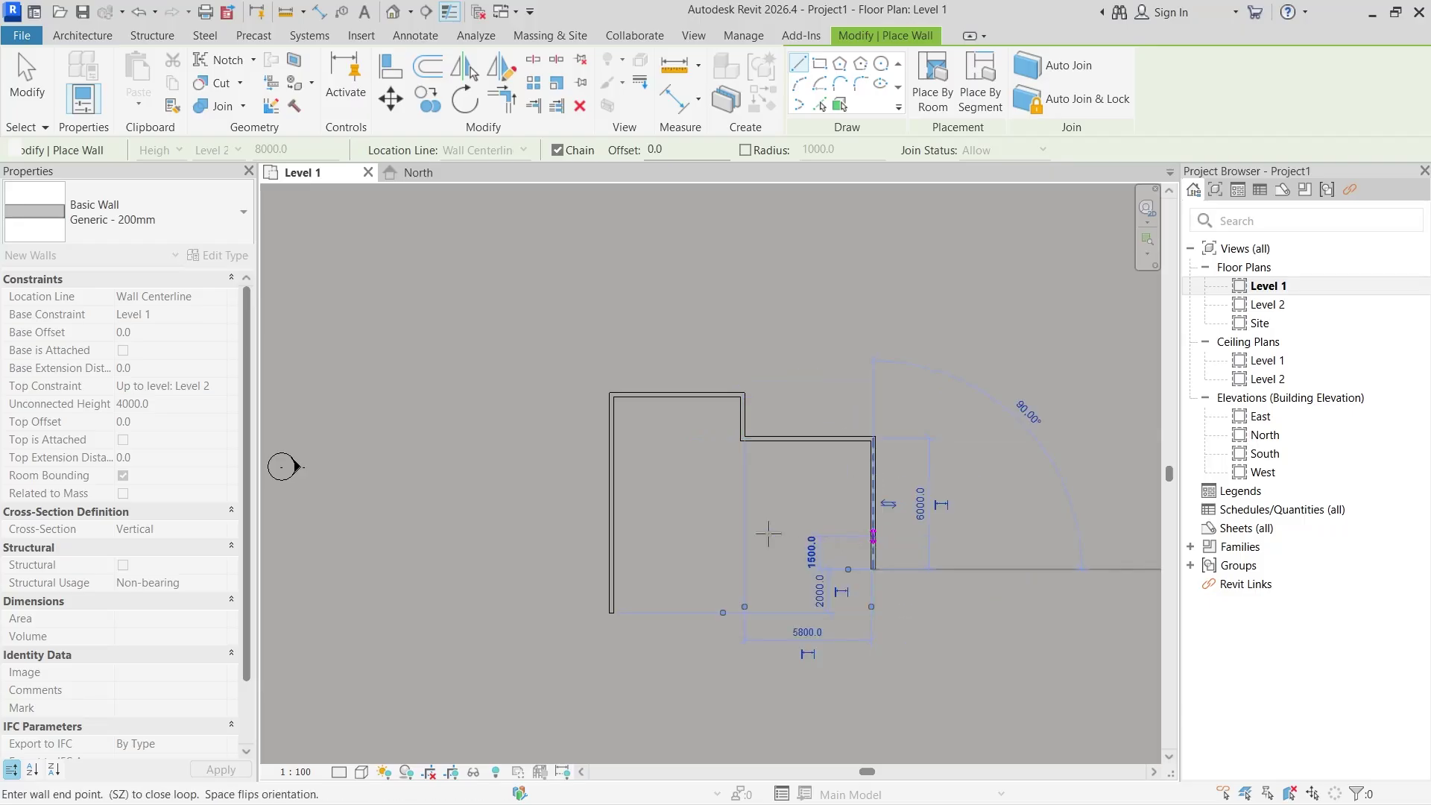
Close the wall outline with a 6 m wall west, a short return south and a 6 m wall back to the start point.
click(741, 567)
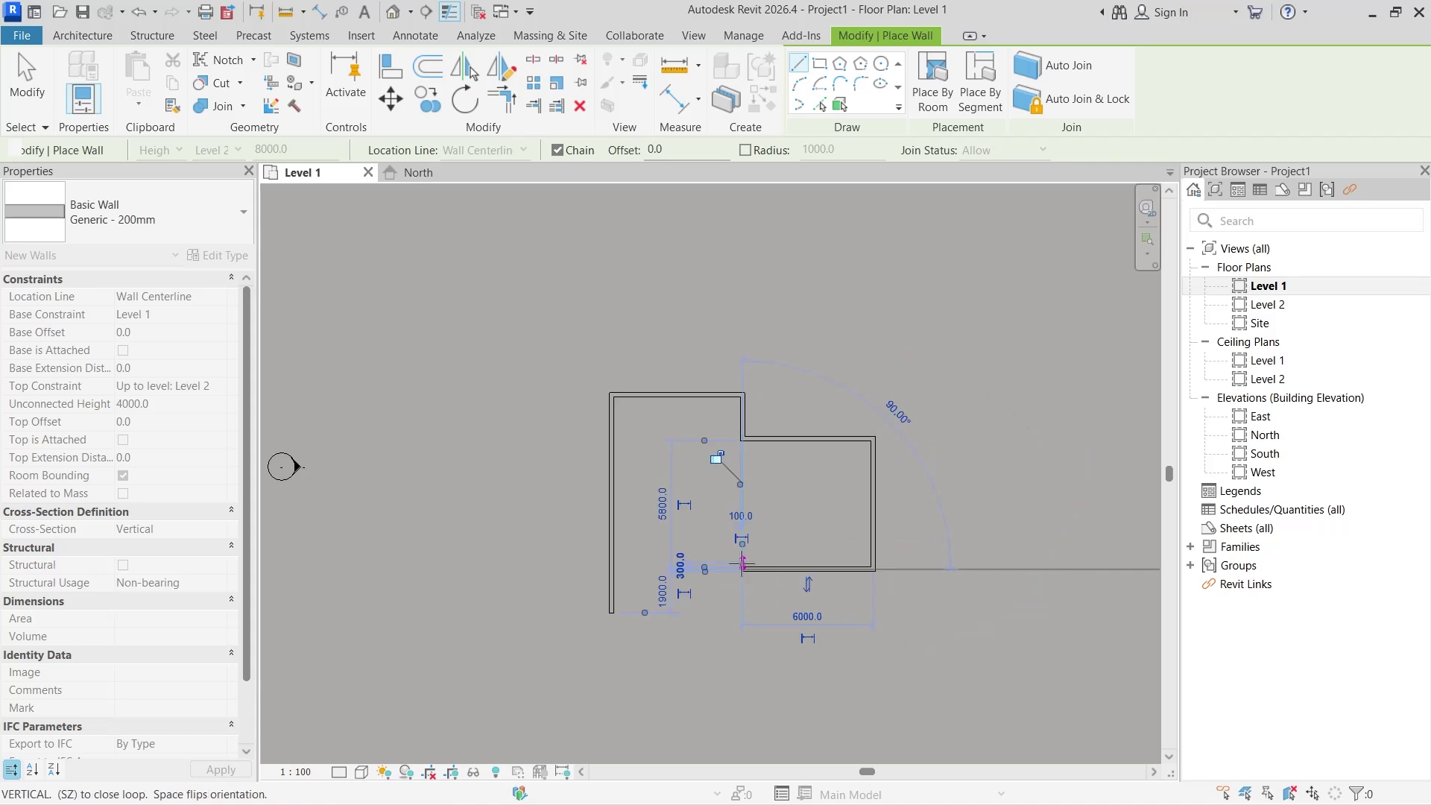
click(741, 612)
click(611, 613)
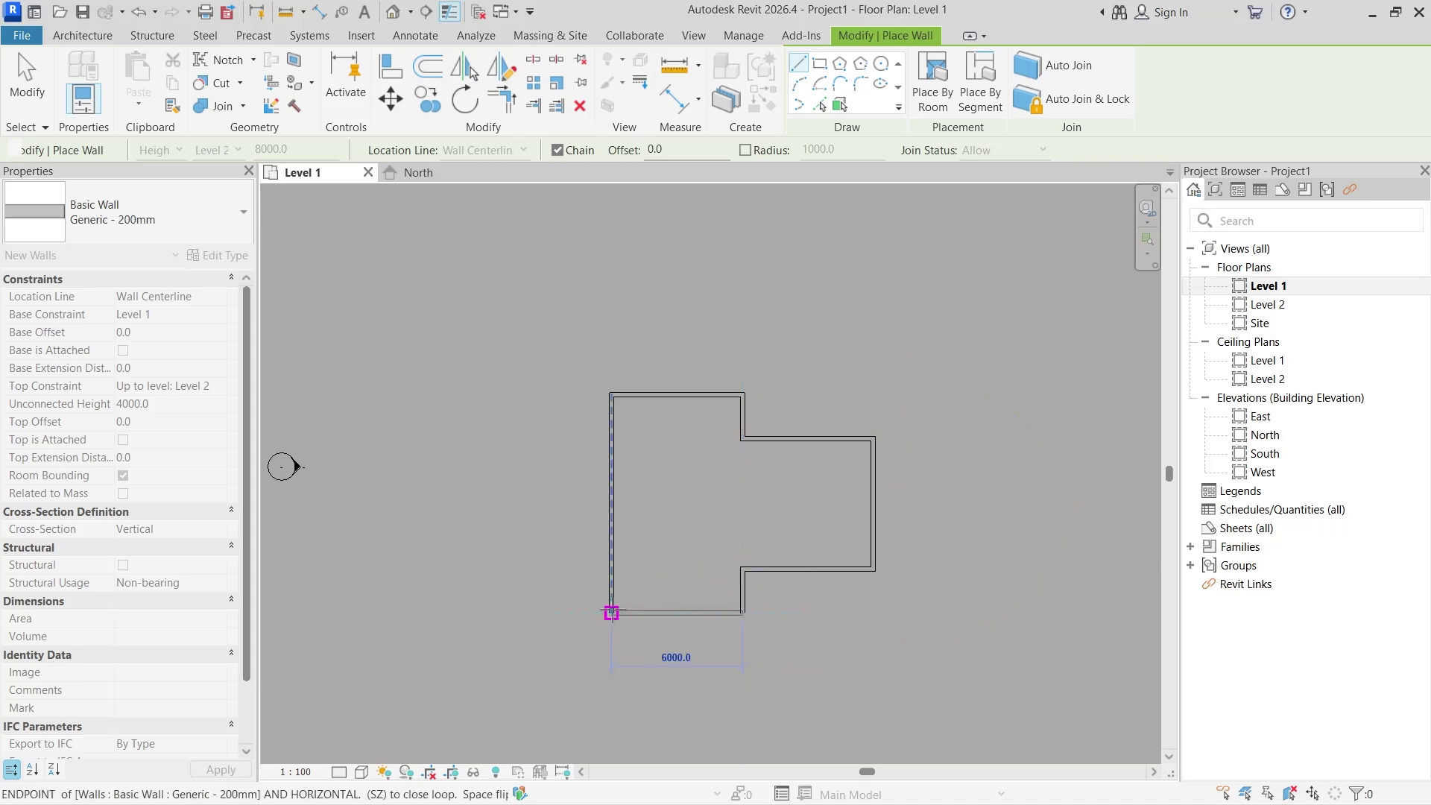
key(Escape)
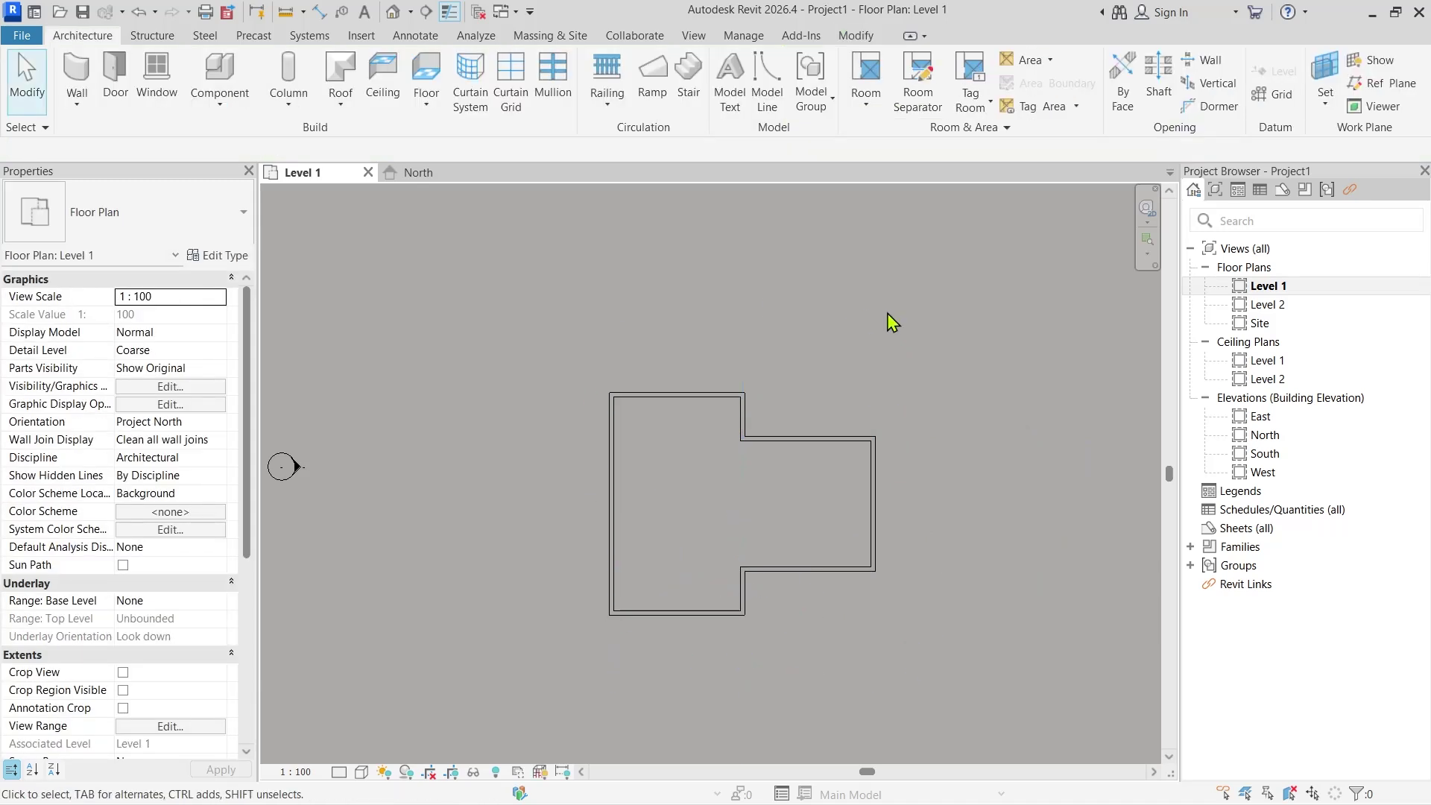
Open the default 3D view, set its visual style to Shaded and look over the walls.
middle_drag(887, 316, 819, 326)
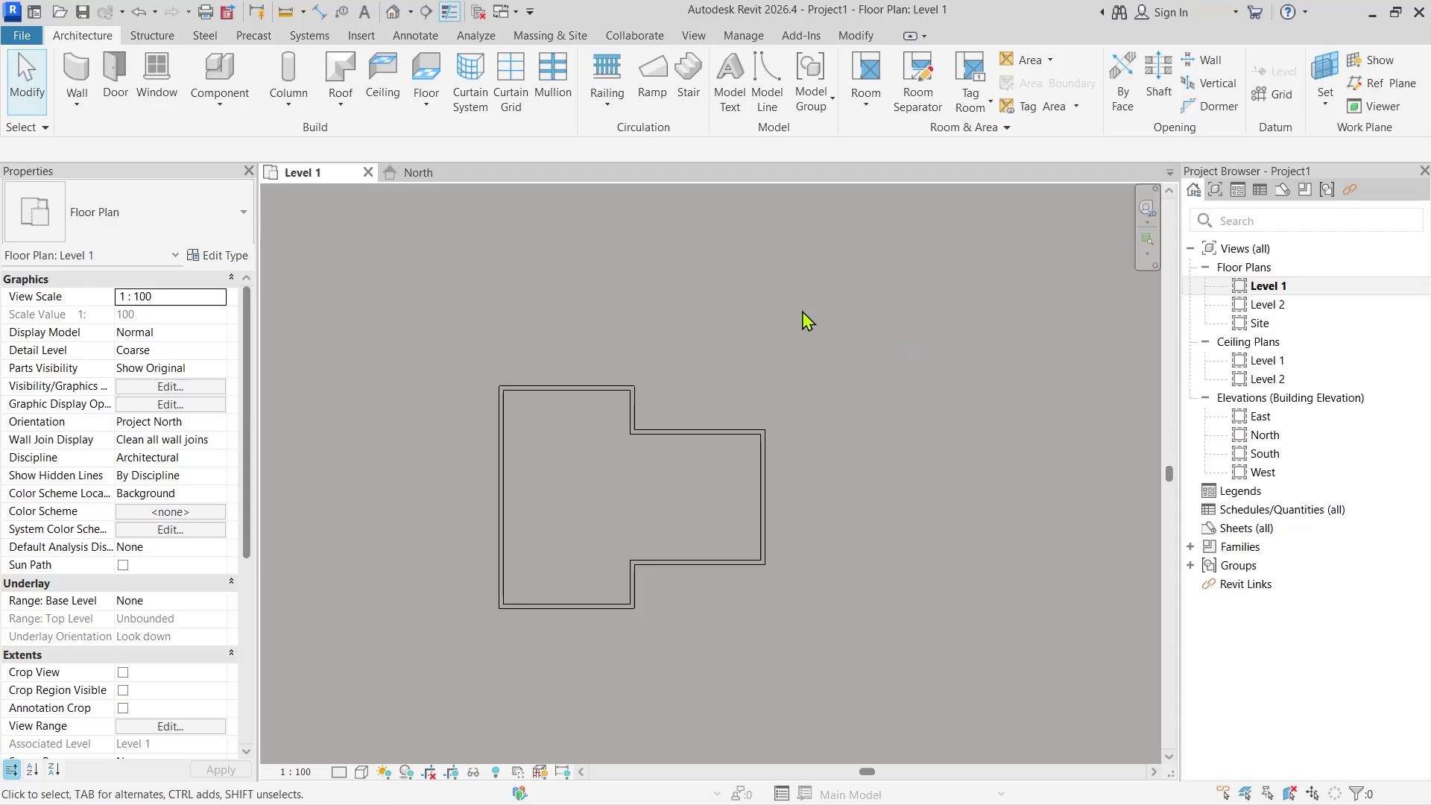
click(393, 11)
scroll(797, 545, up, 5)
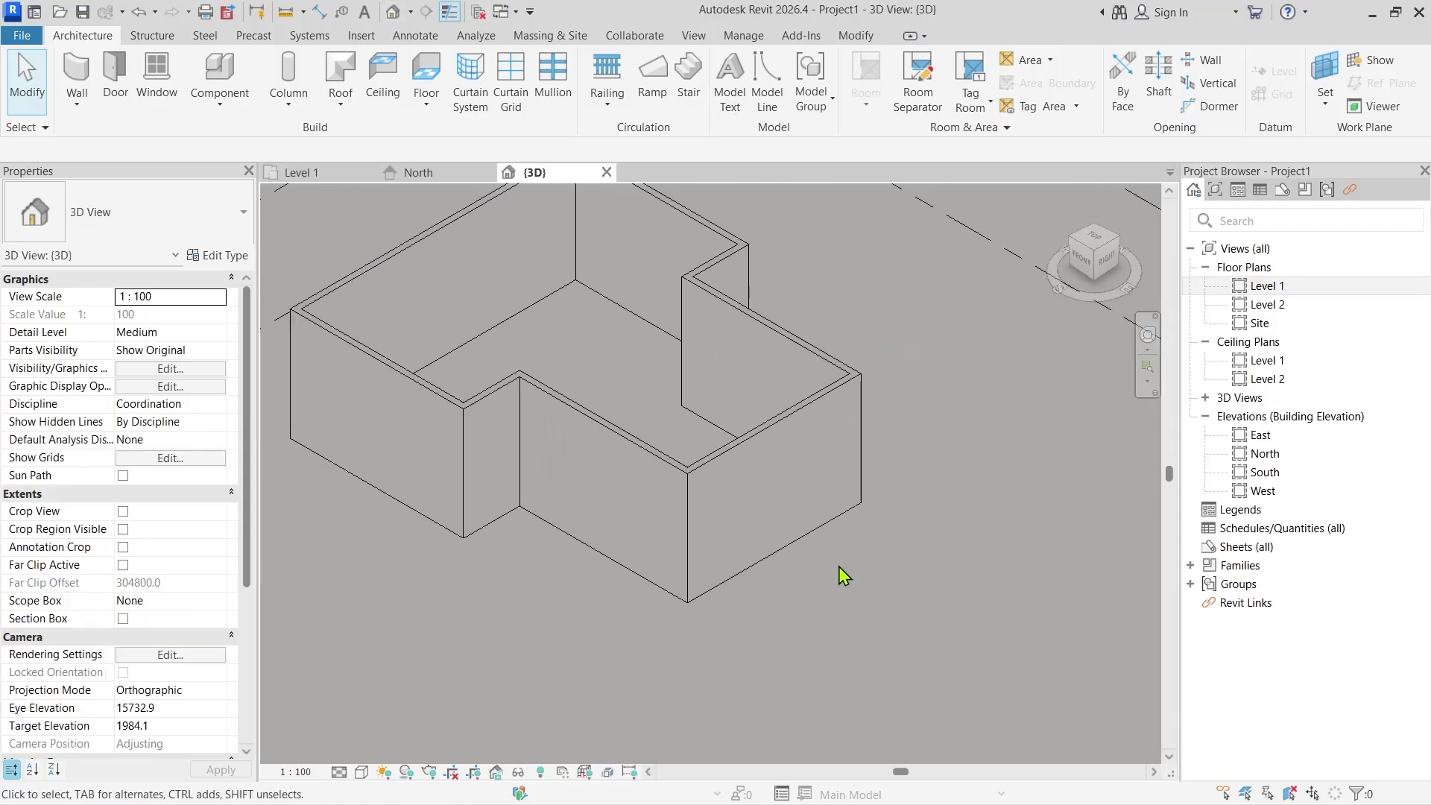
click(365, 767)
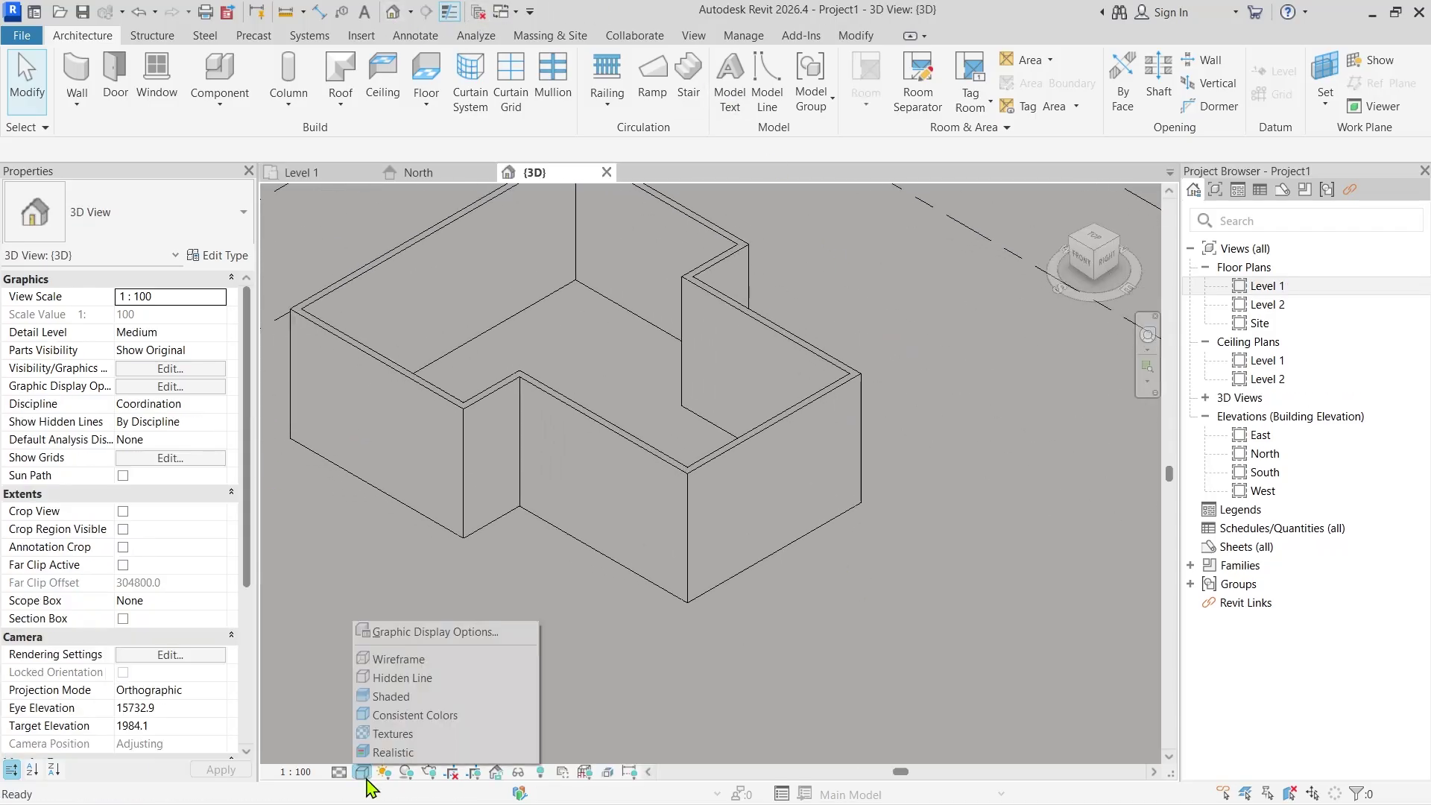
click(391, 696)
middle_drag(768, 660, 648, 559)
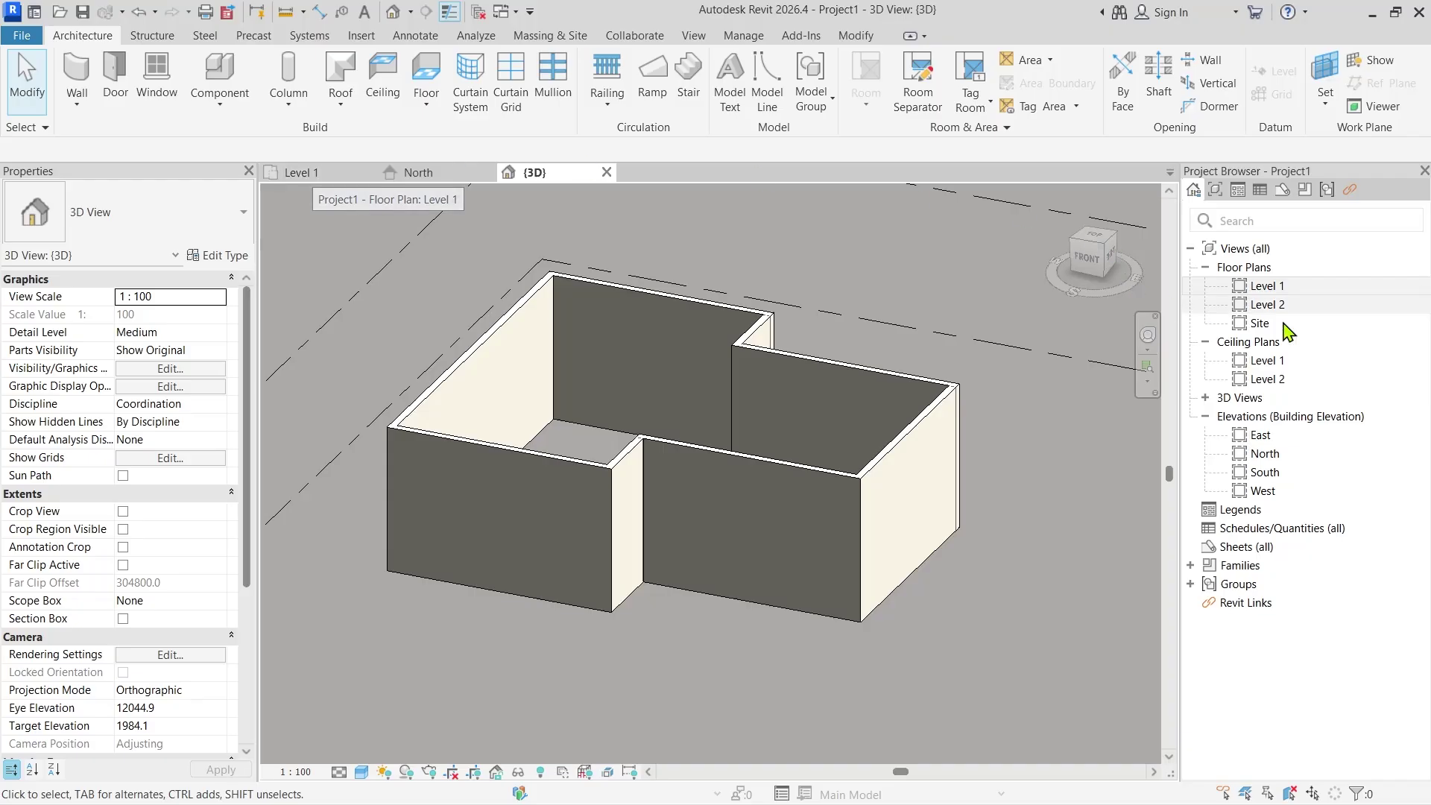
Start a roof by footprint on the Level 2 floor plan with a slope-defining boundary and a 600 mm overhang.
click(1312, 305)
double_click(1311, 305)
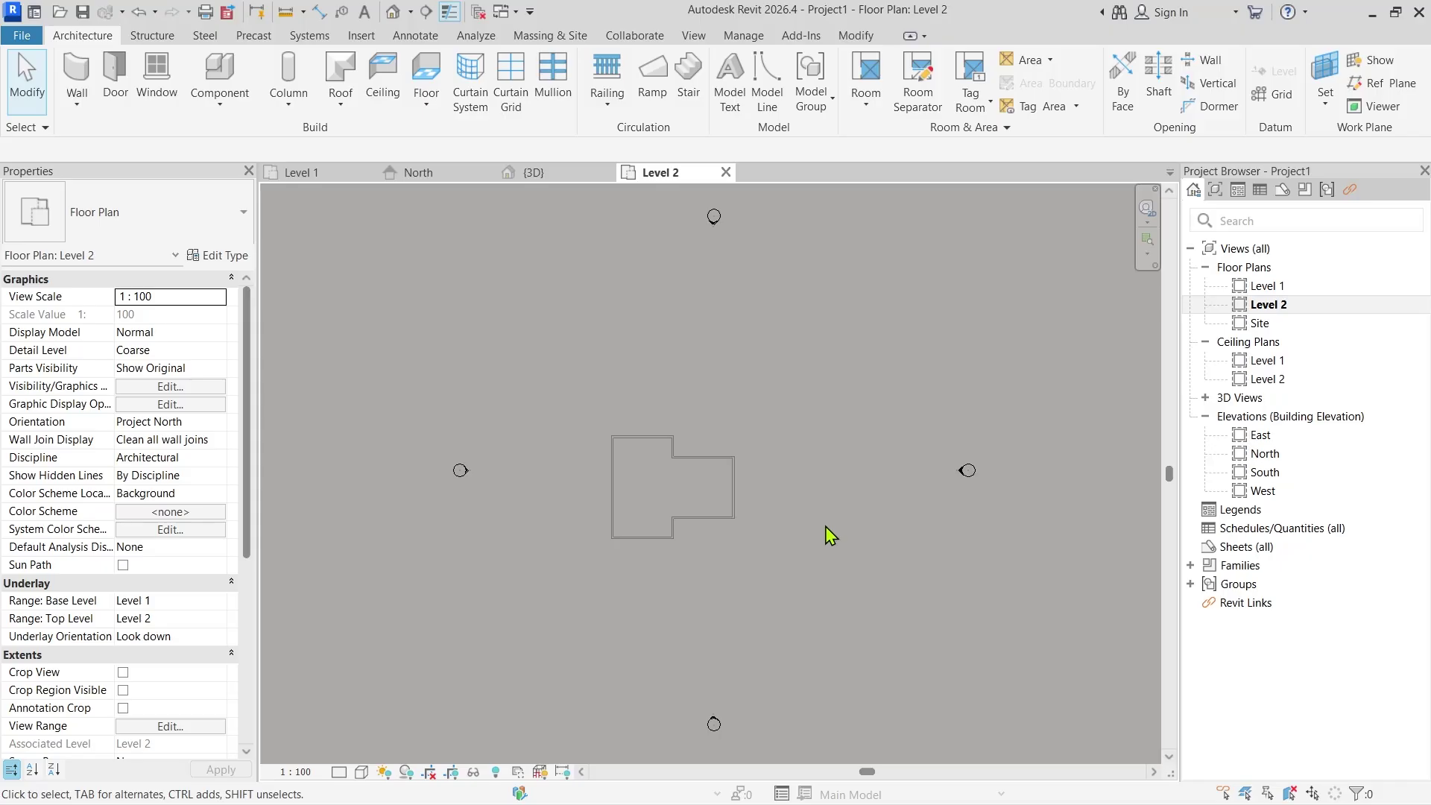
click(345, 109)
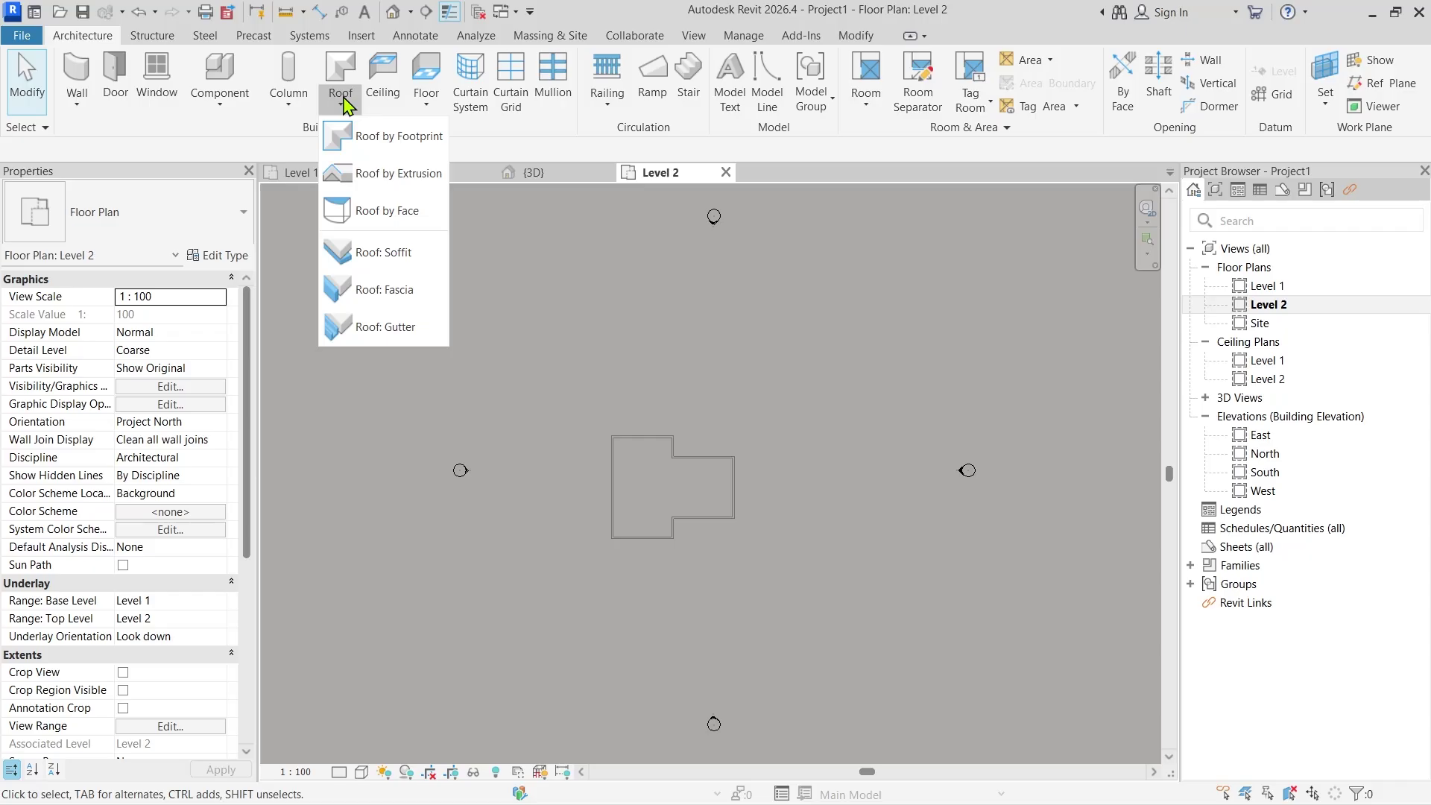
click(382, 137)
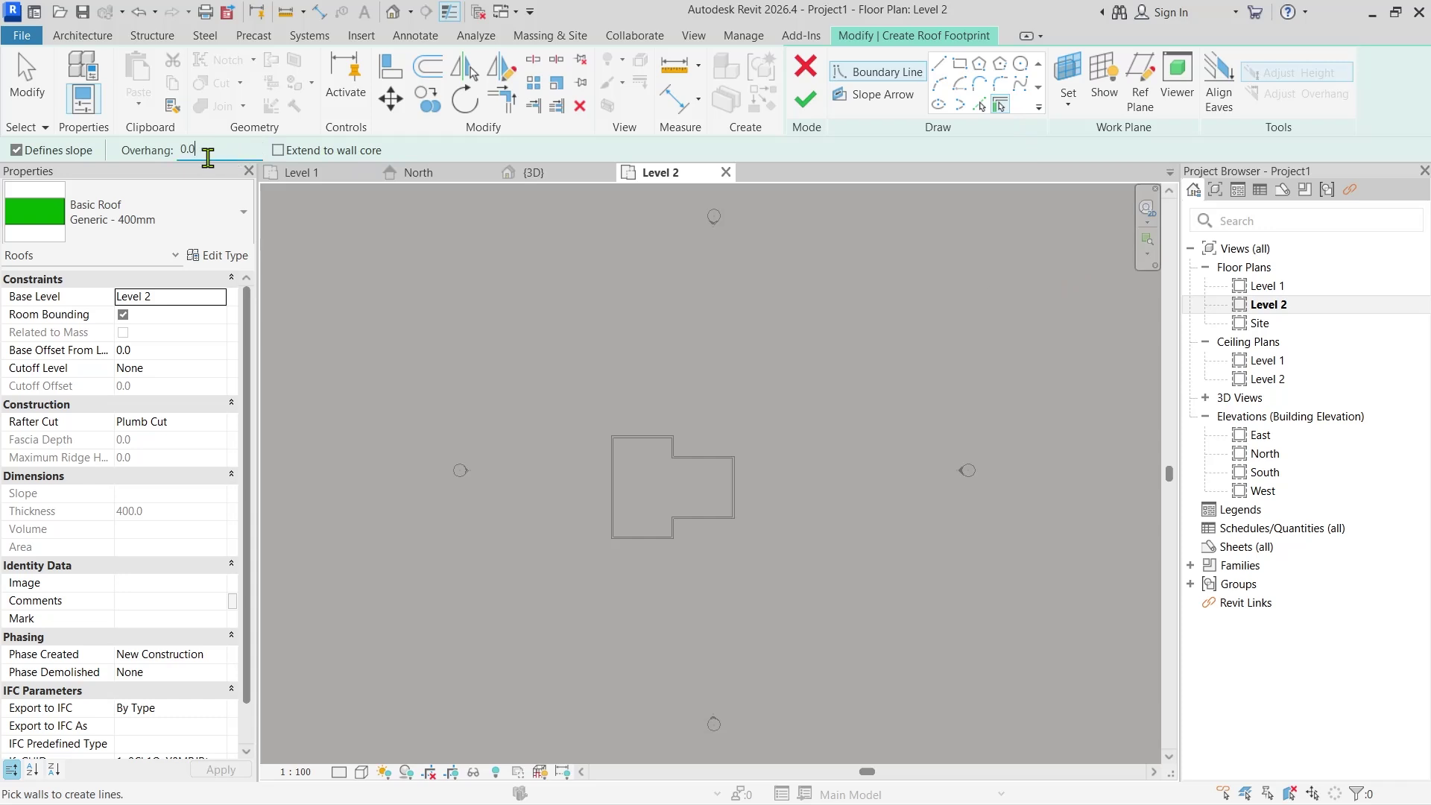
click(179, 152)
text(6)
key(Return)
scroll(606, 505, up, 2)
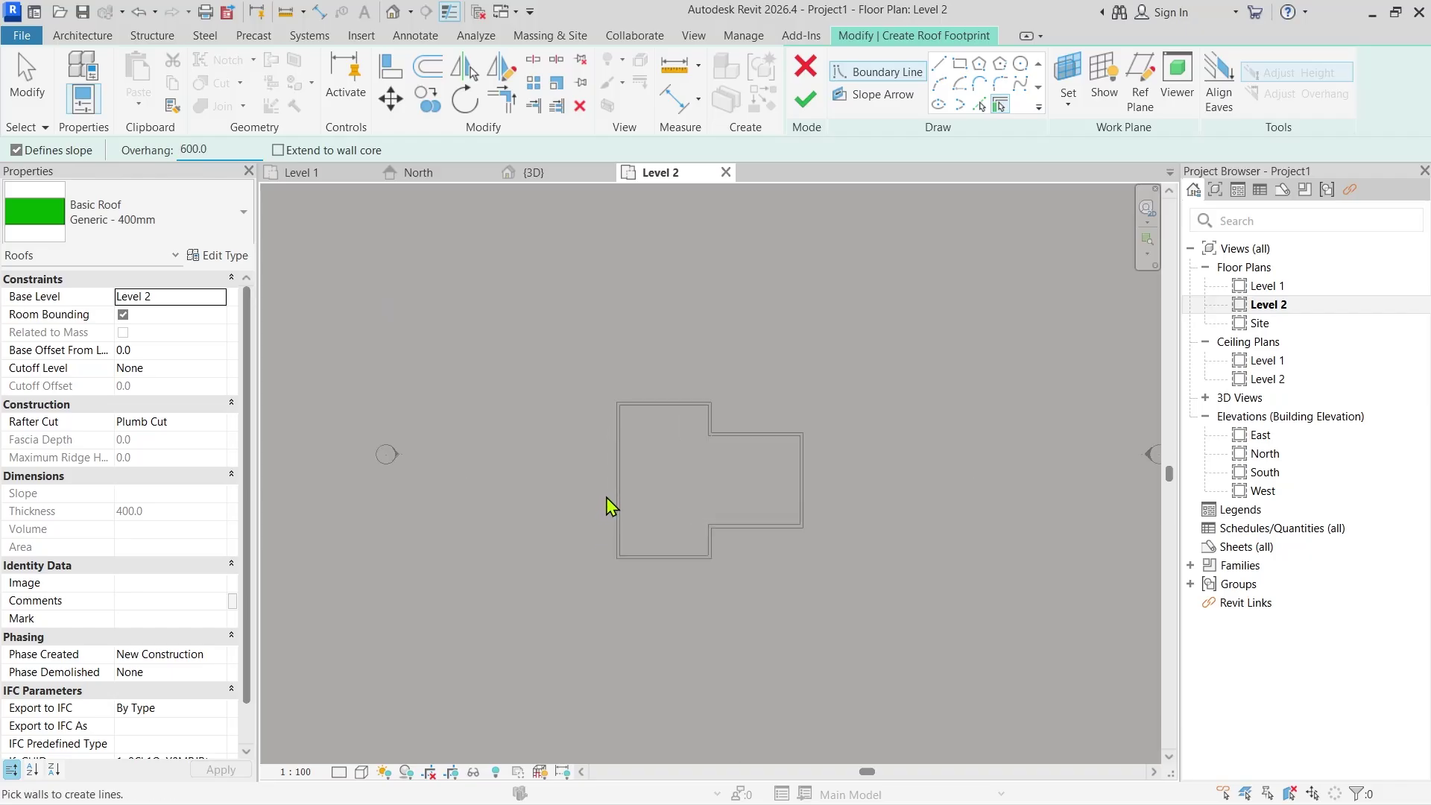
Pick the main block's west, north, short northeast return and south walls as roof boundary lines.
click(616, 501)
click(651, 407)
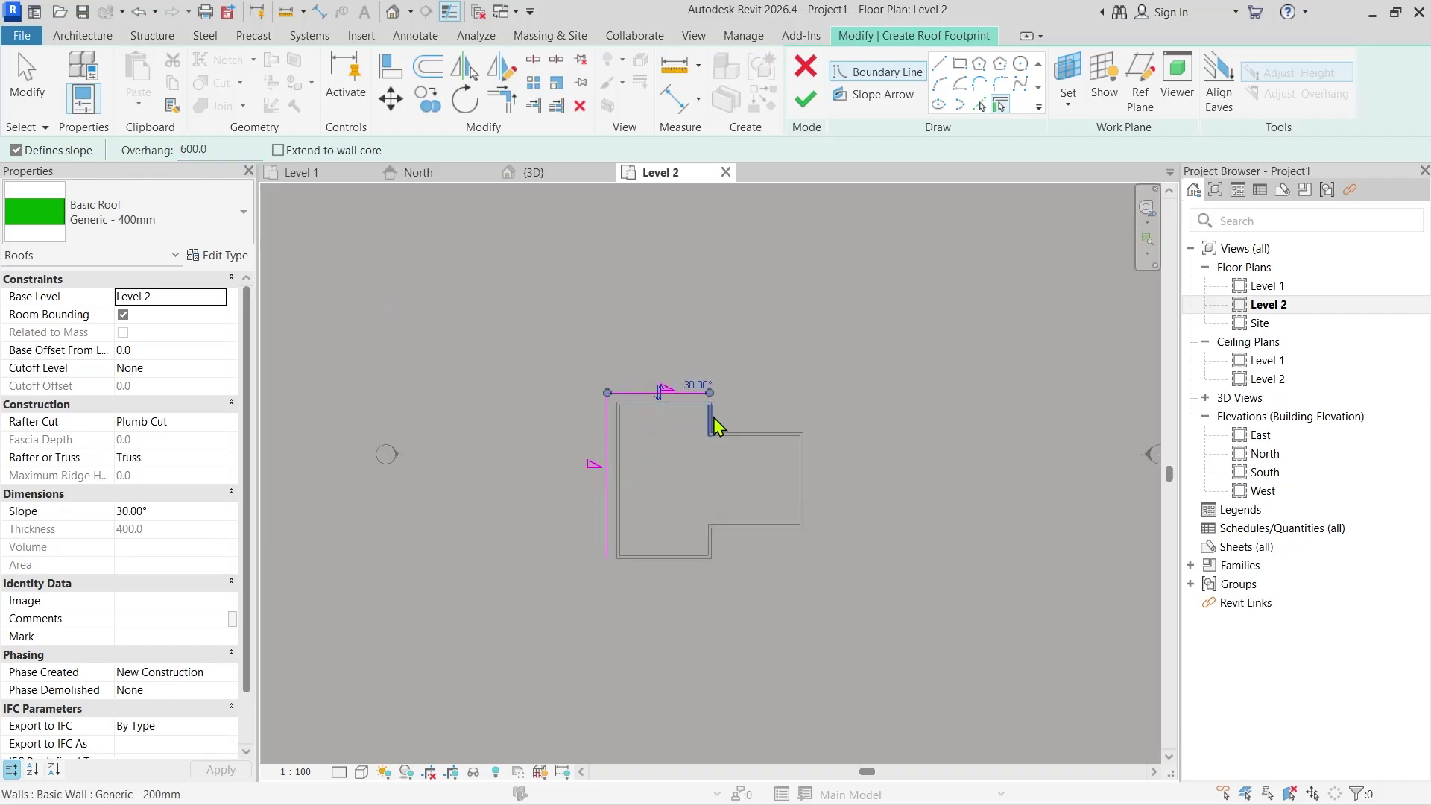
click(717, 427)
click(666, 569)
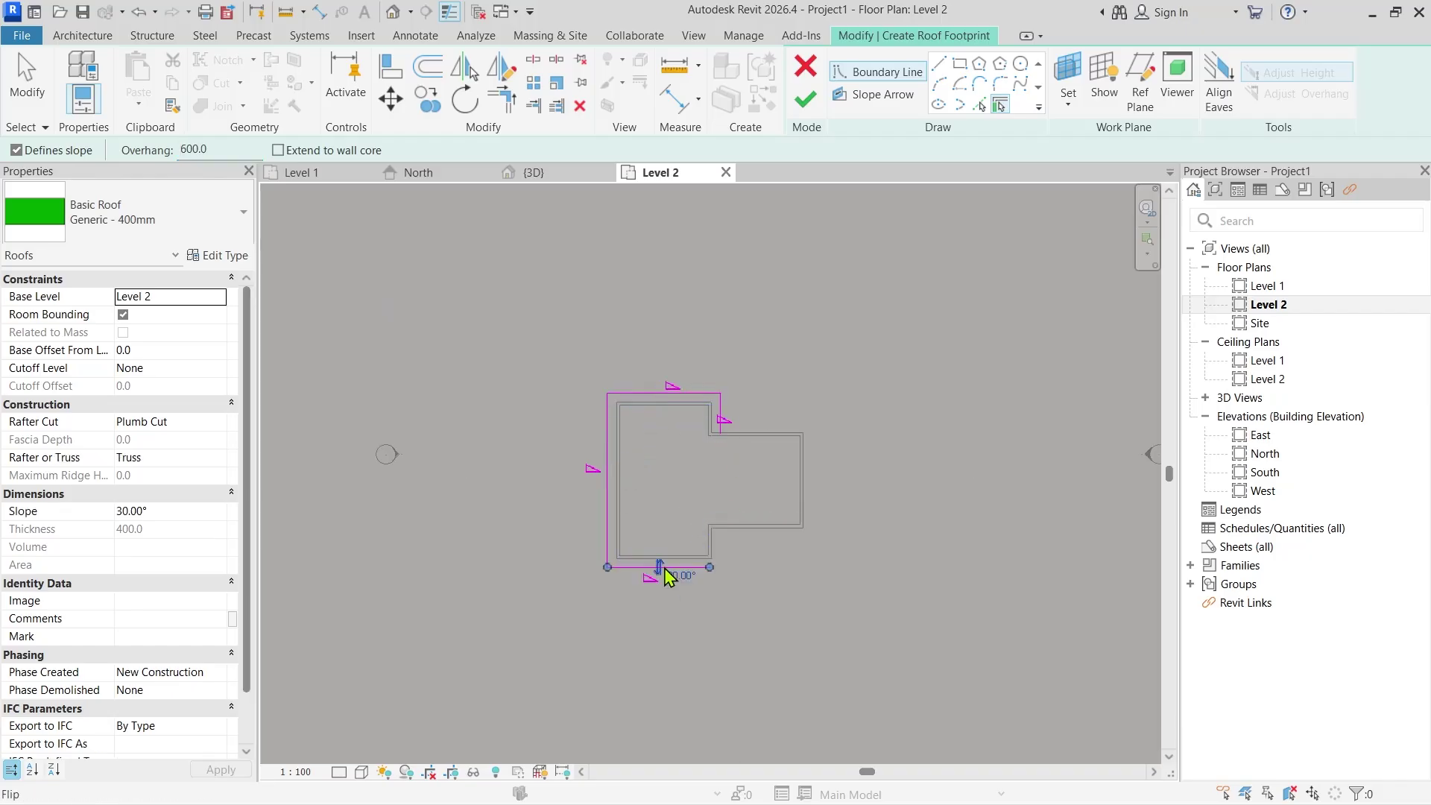
key(Escape)
key(Escape)
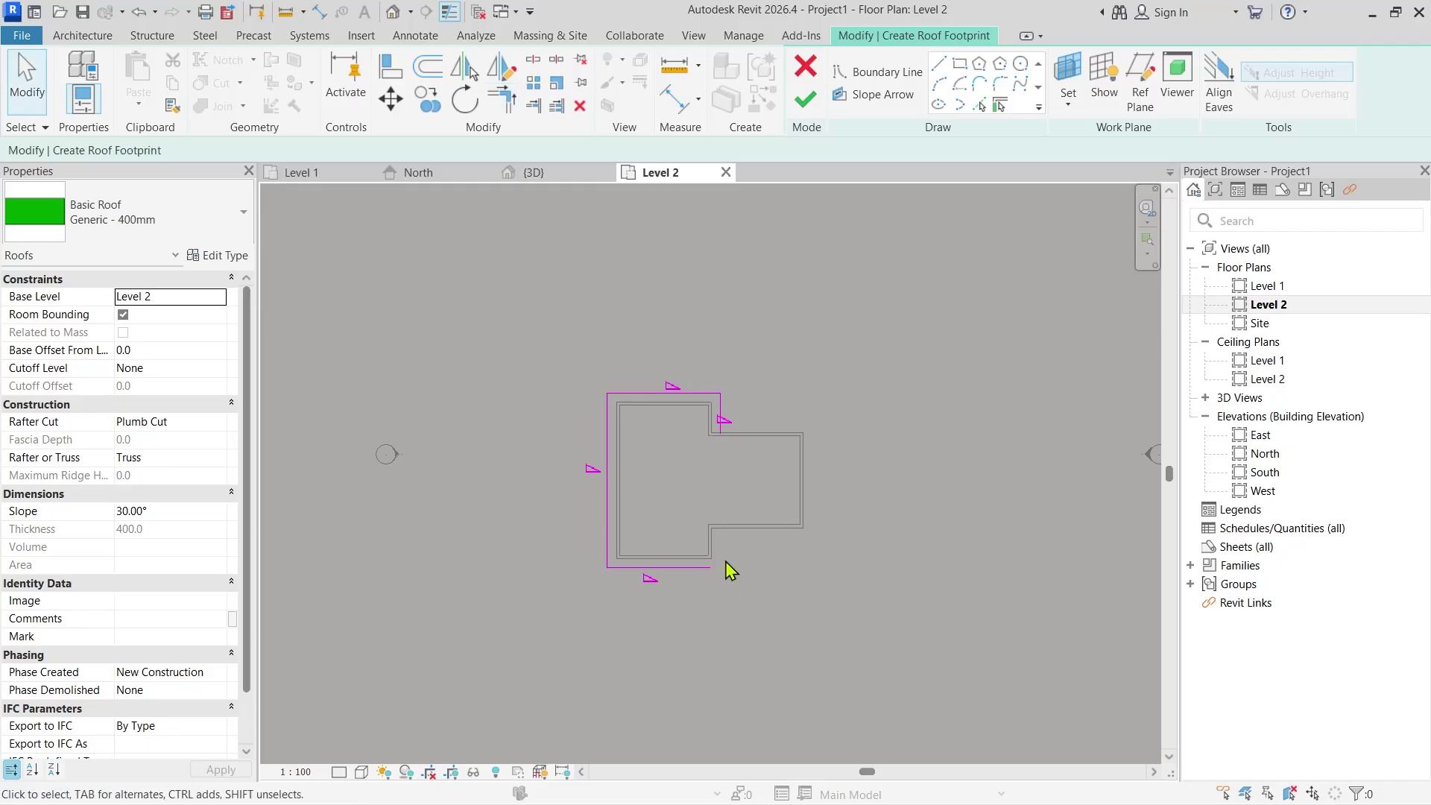
Complete the roof boundary by picking the short southeast return and the projecting wing's south, east and north walls.
click(1003, 113)
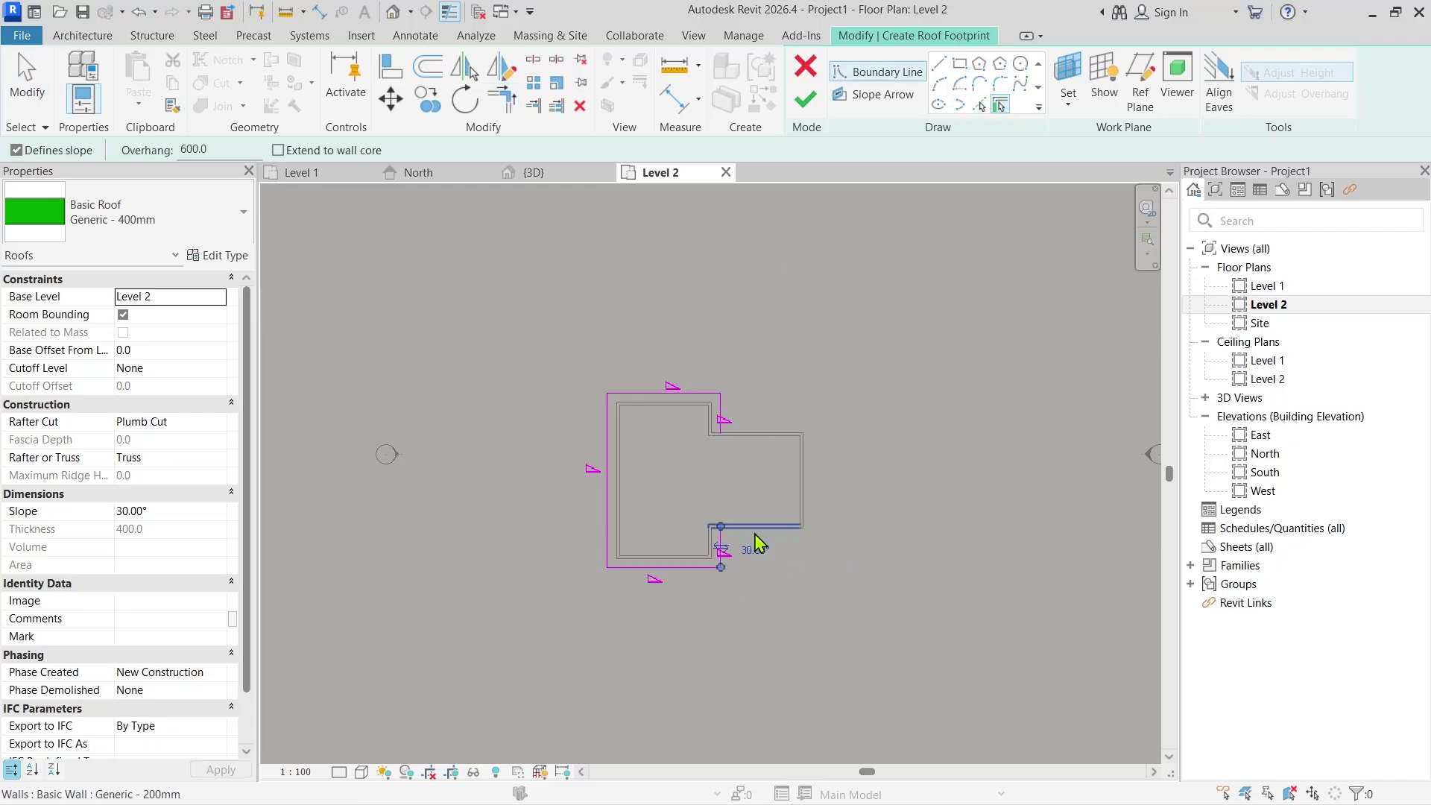
click(754, 542)
click(797, 498)
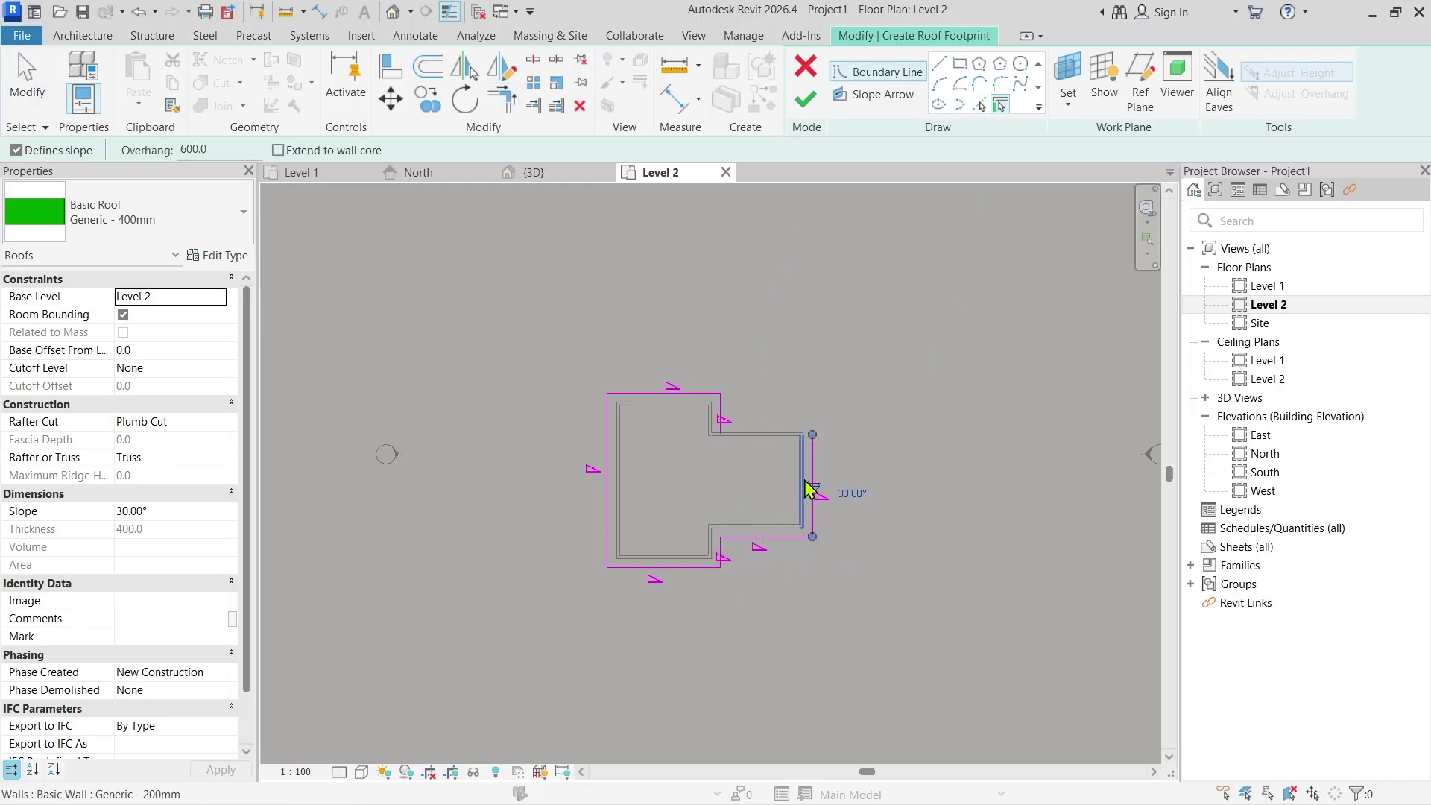
click(775, 428)
key(Escape)
scroll(658, 574, up, 2)
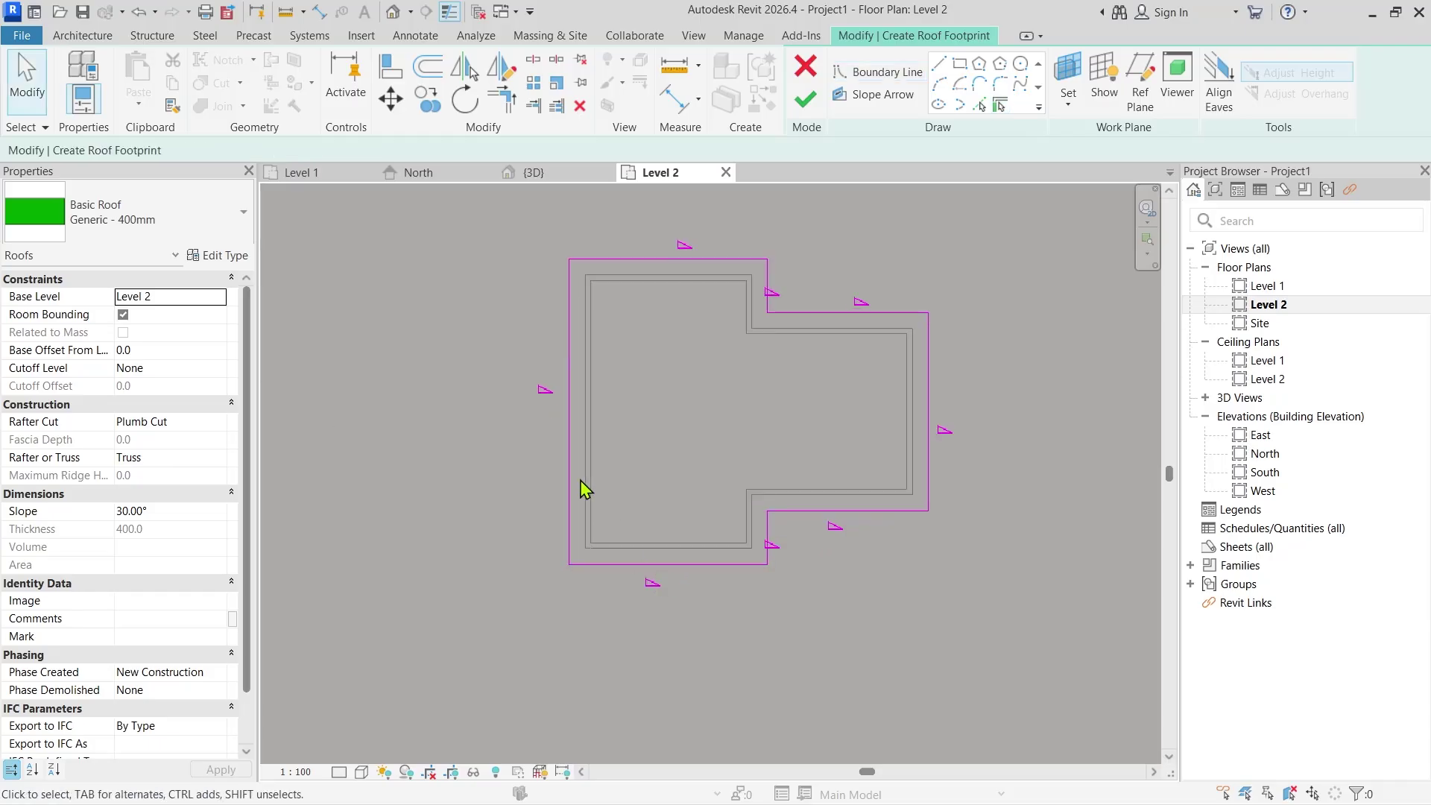
Turn off the slope on the main block's north and south roof edges and finish the roof.
click(572, 478)
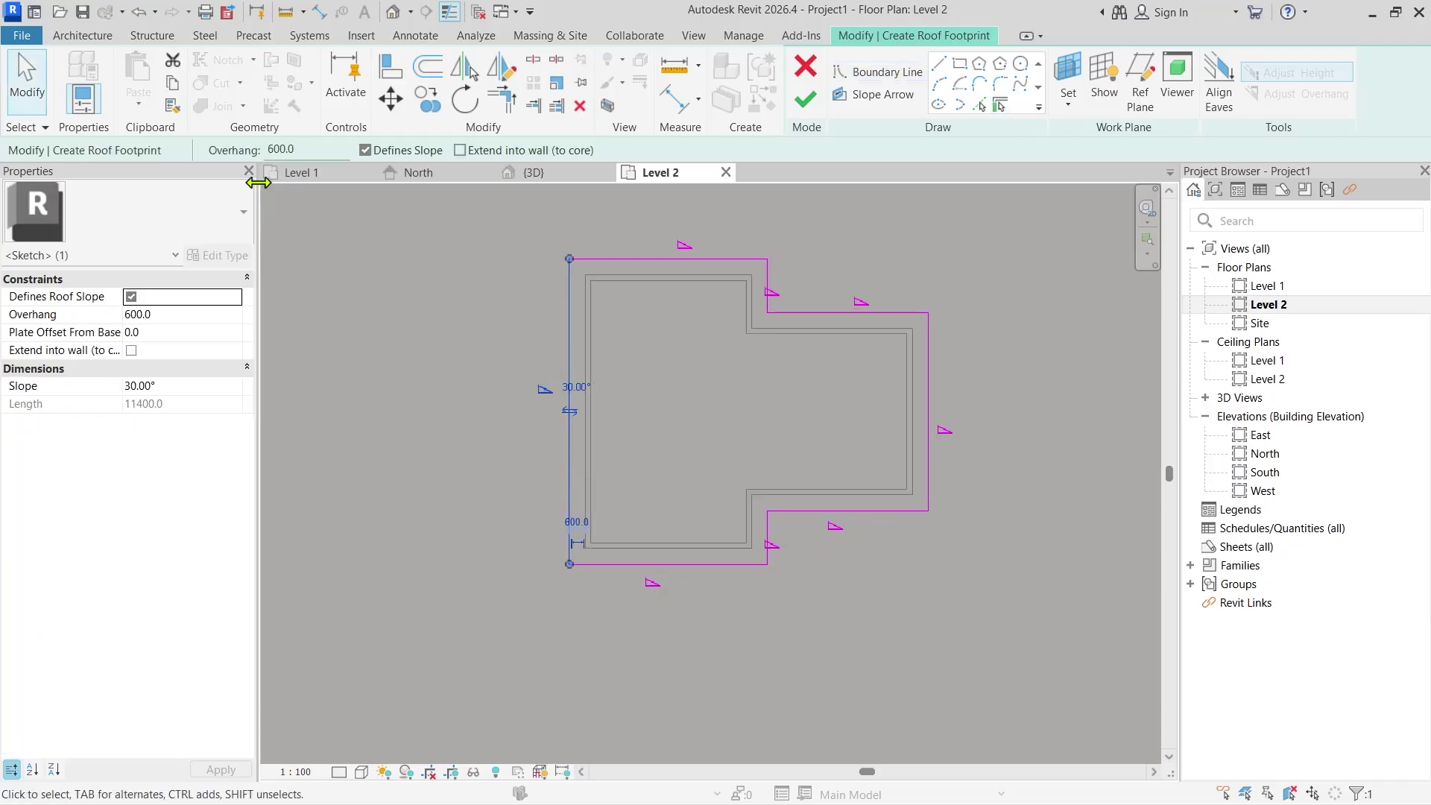
click(656, 563)
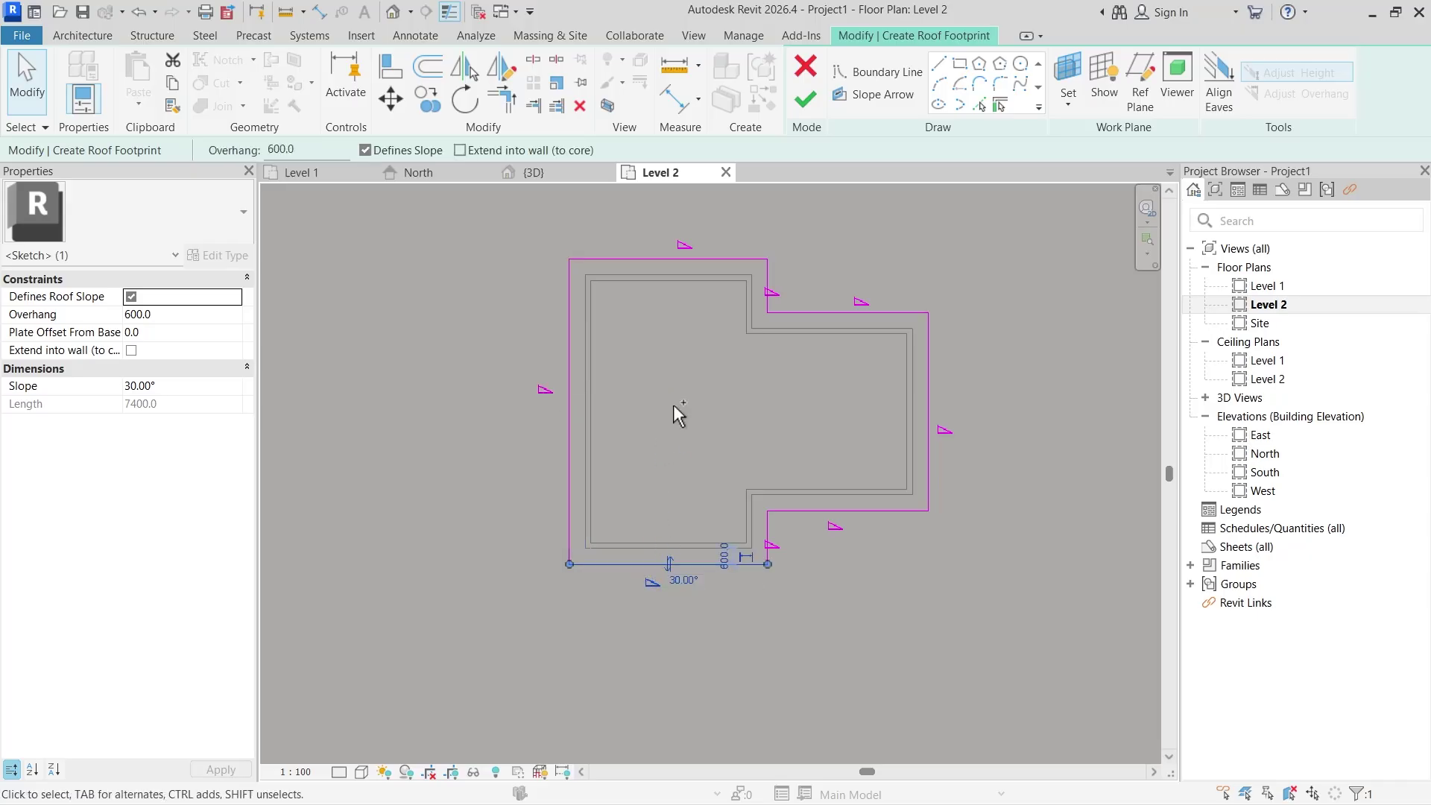
ctrl+click(672, 260)
click(389, 150)
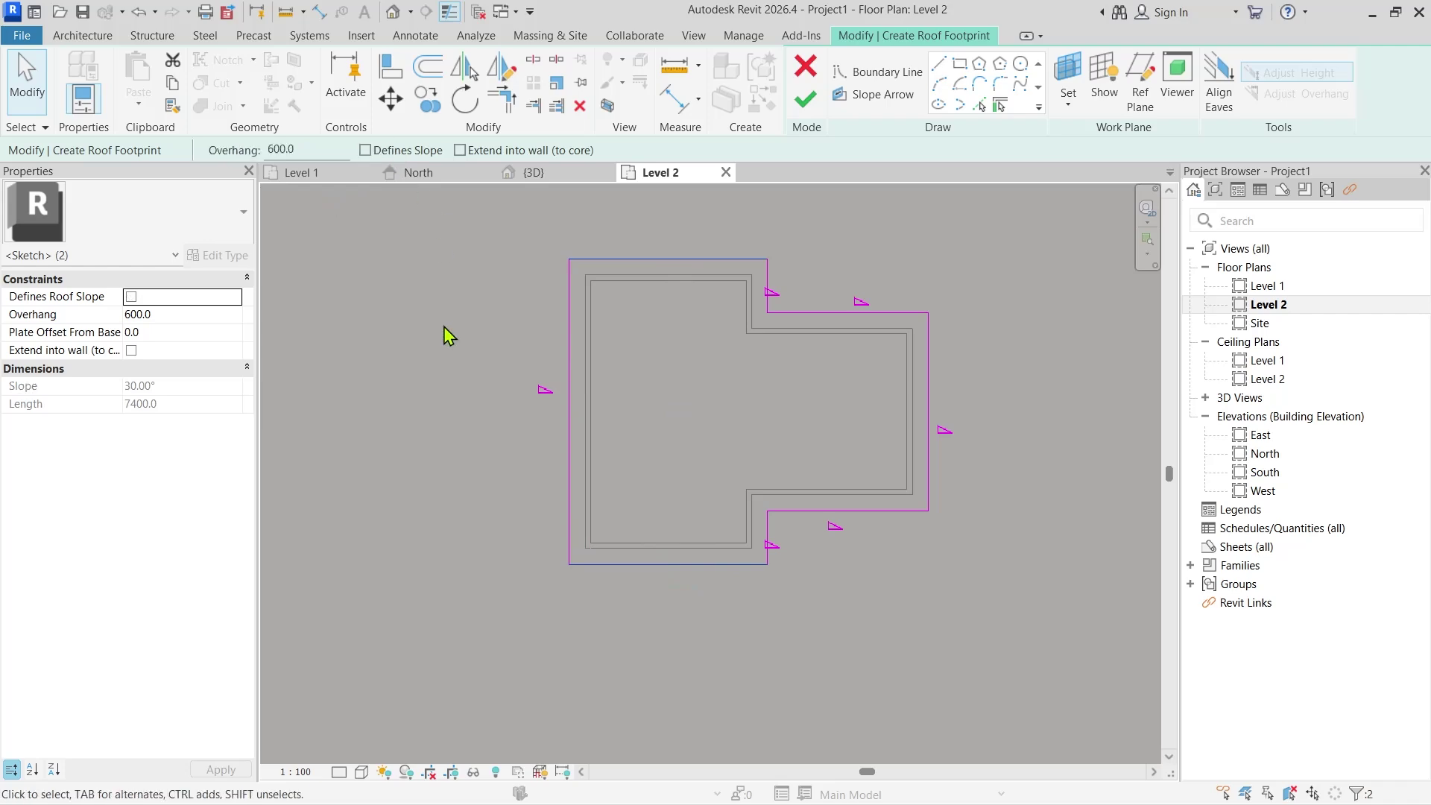
click(428, 474)
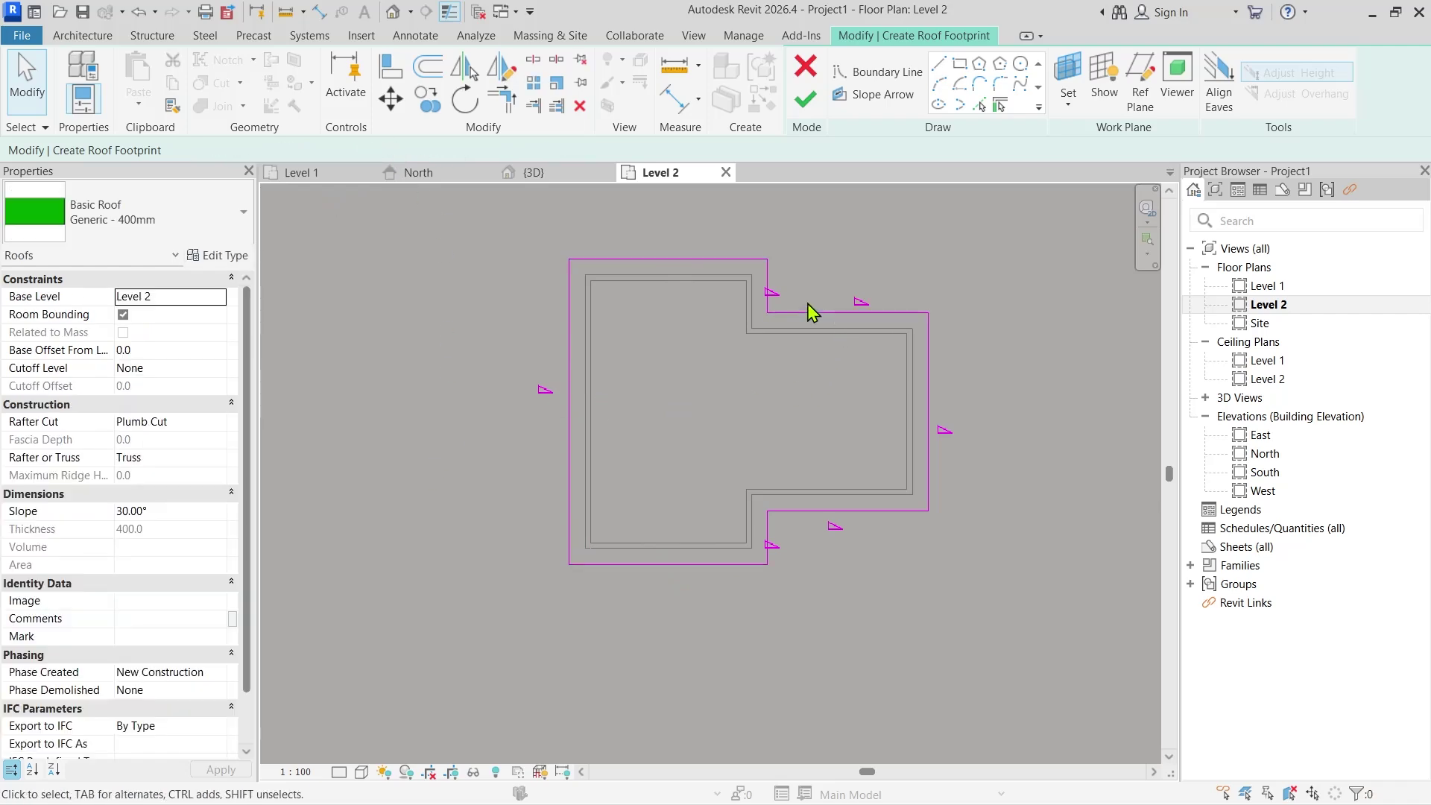
click(805, 98)
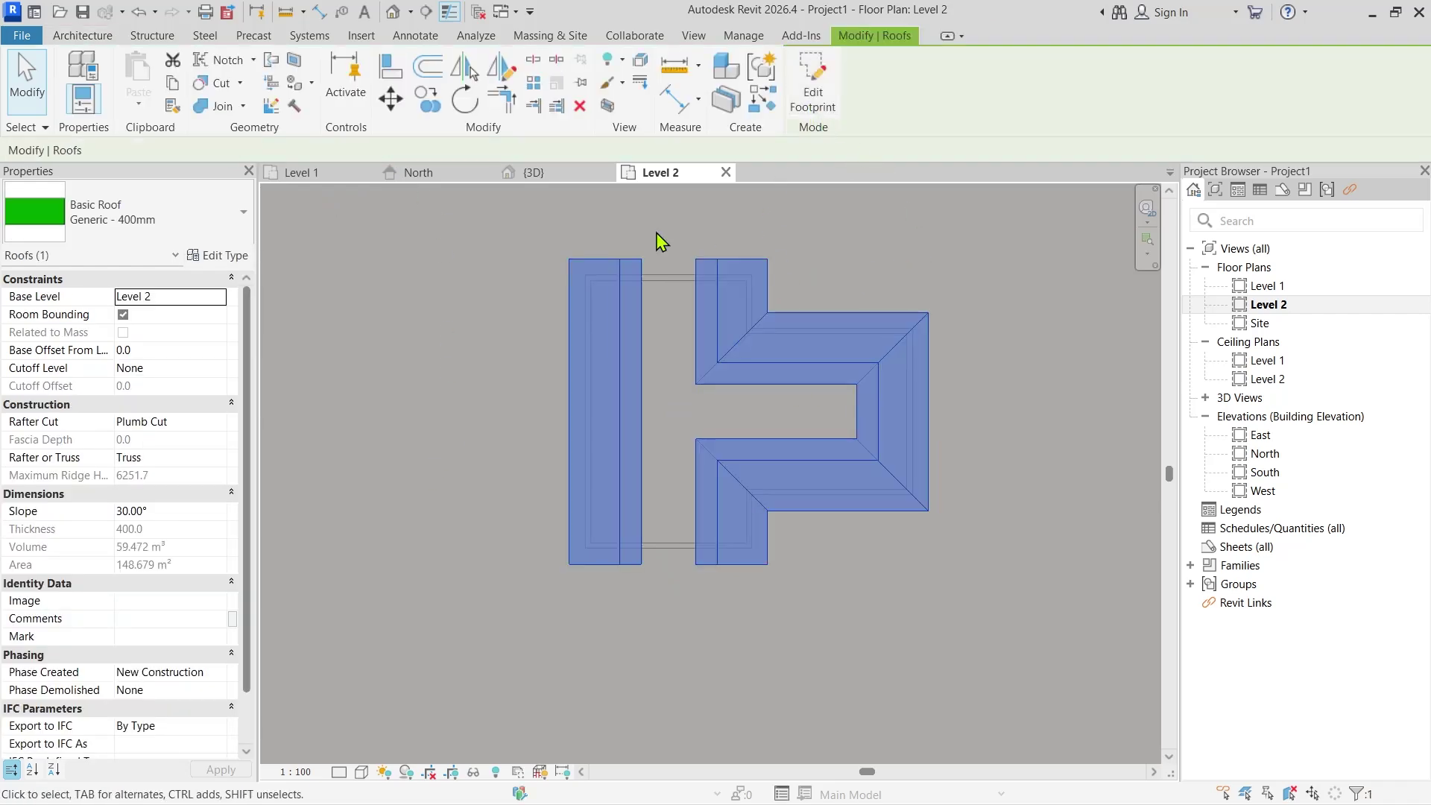
Edit the roof footprint in the 3D view, removing the slope from the projecting wing's east edge, and finish the edit.
click(534, 172)
shift+middle_drag(678, 358, 578, 681)
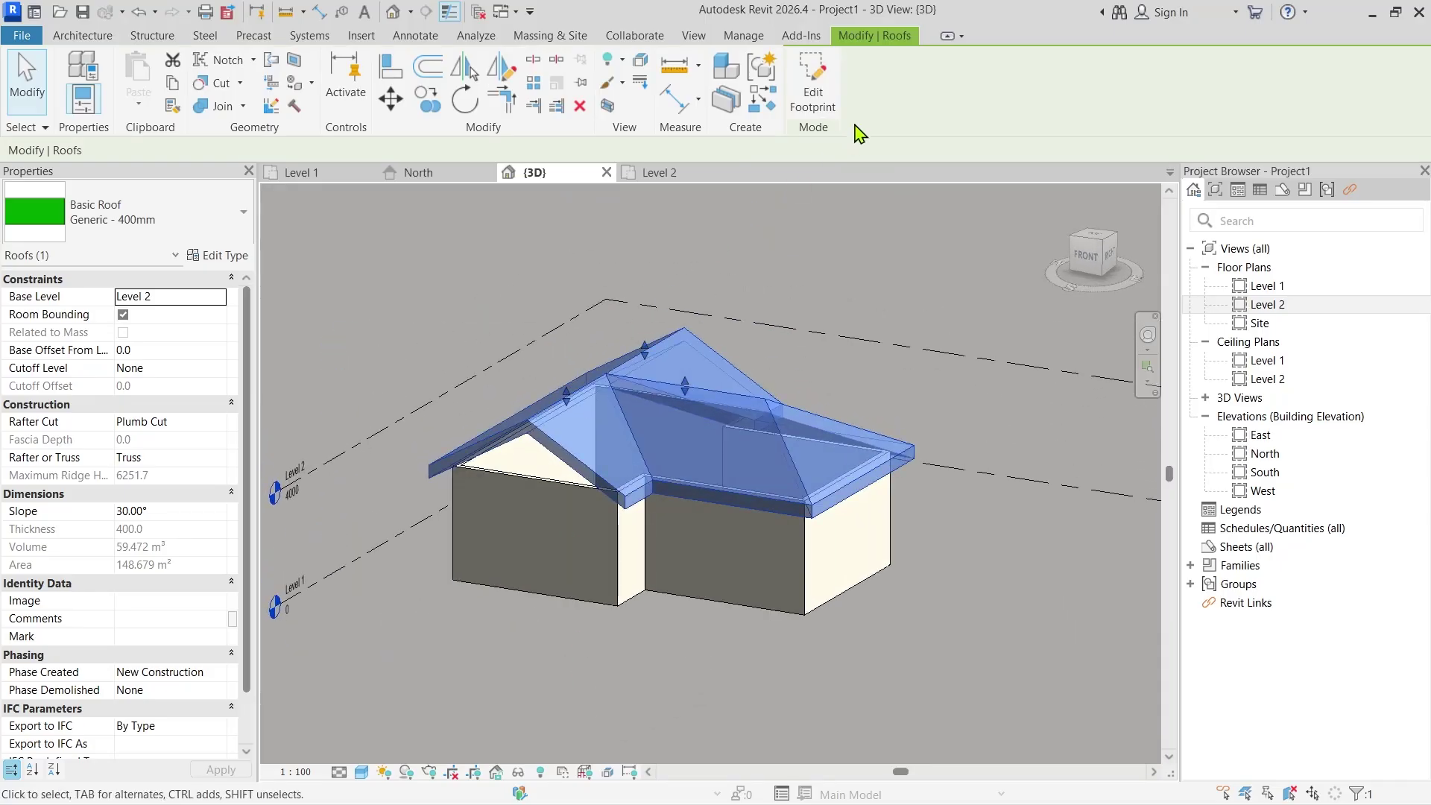
click(813, 83)
mouse_move(936, 489)
shift+middle_down()
mouse_move(959, 617)
mouse_move(879, 518)
shift+middle_up()
click(870, 513)
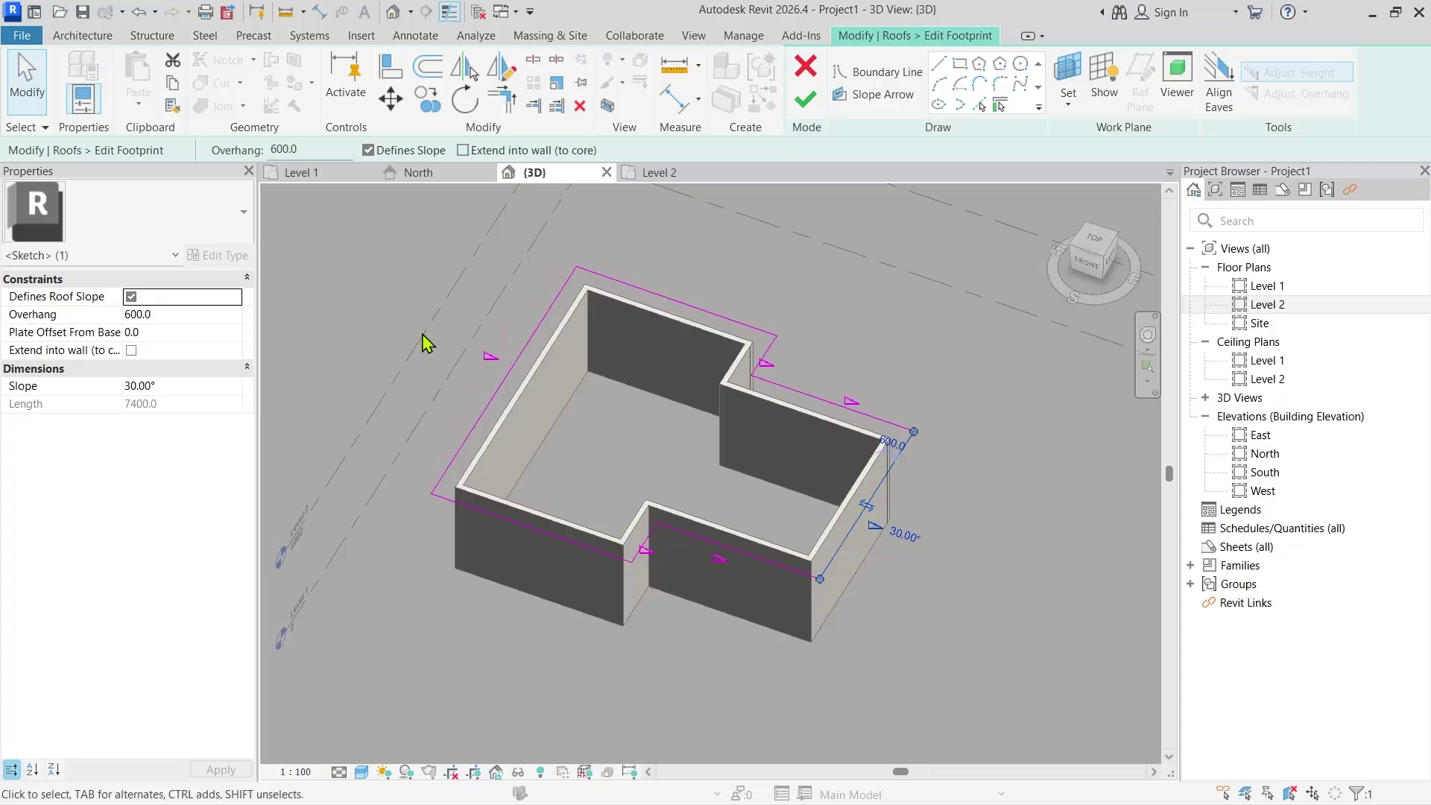
click(131, 297)
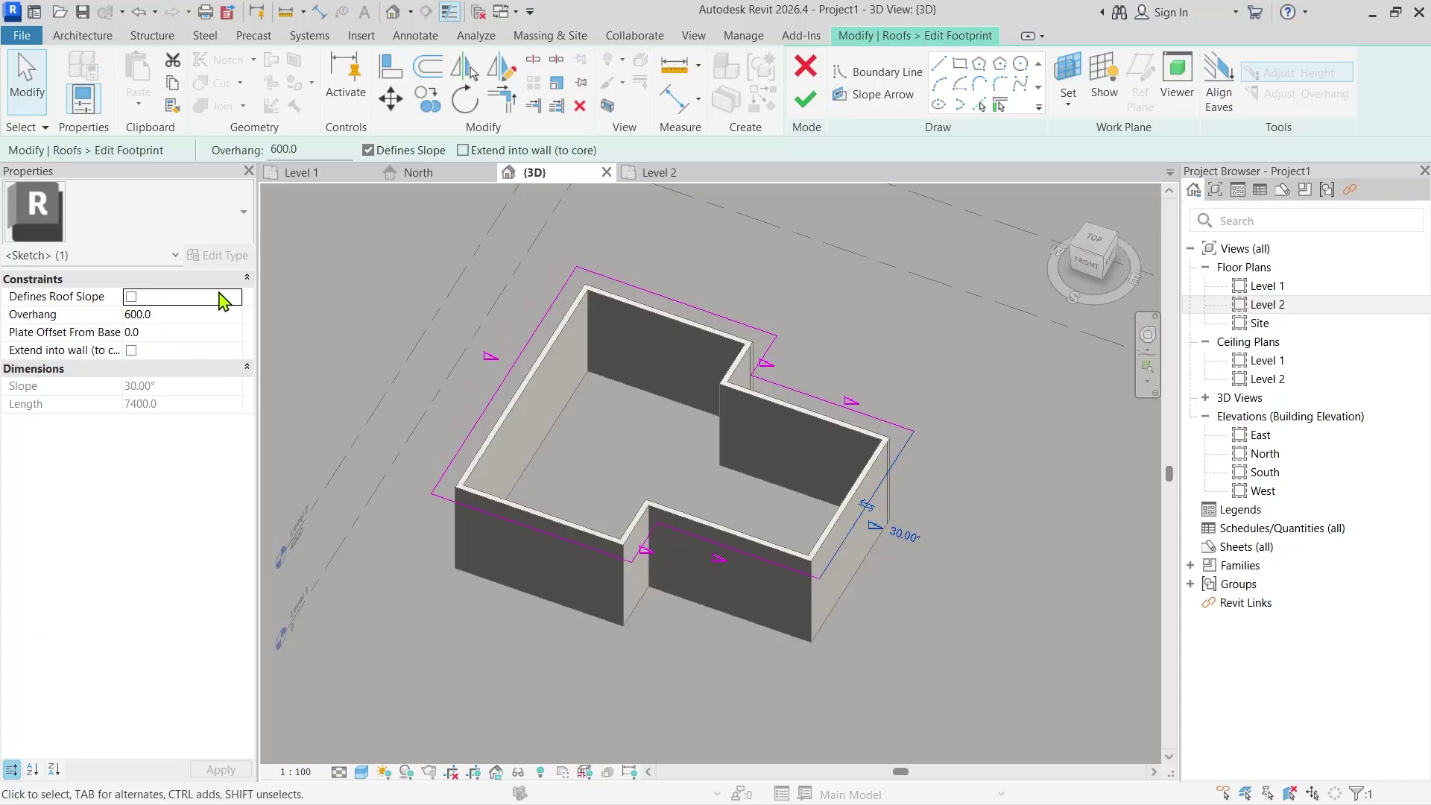
click(799, 107)
Examine the gabled roof from several sides in 3D and check the Level 1 plan and North elevation.
shift+middle_drag(1029, 521, 1005, 579)
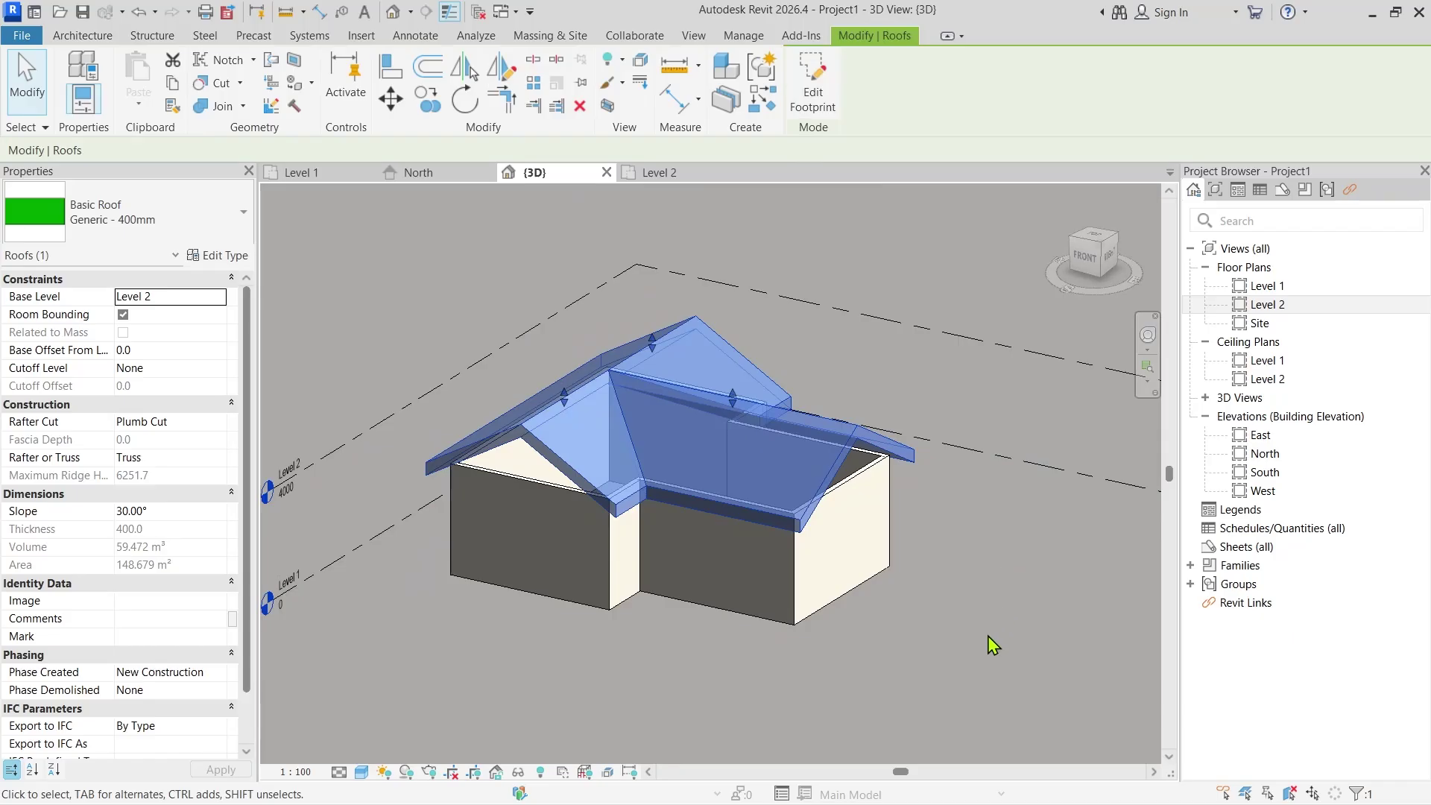
shift+middle_drag(659, 714, 701, 655)
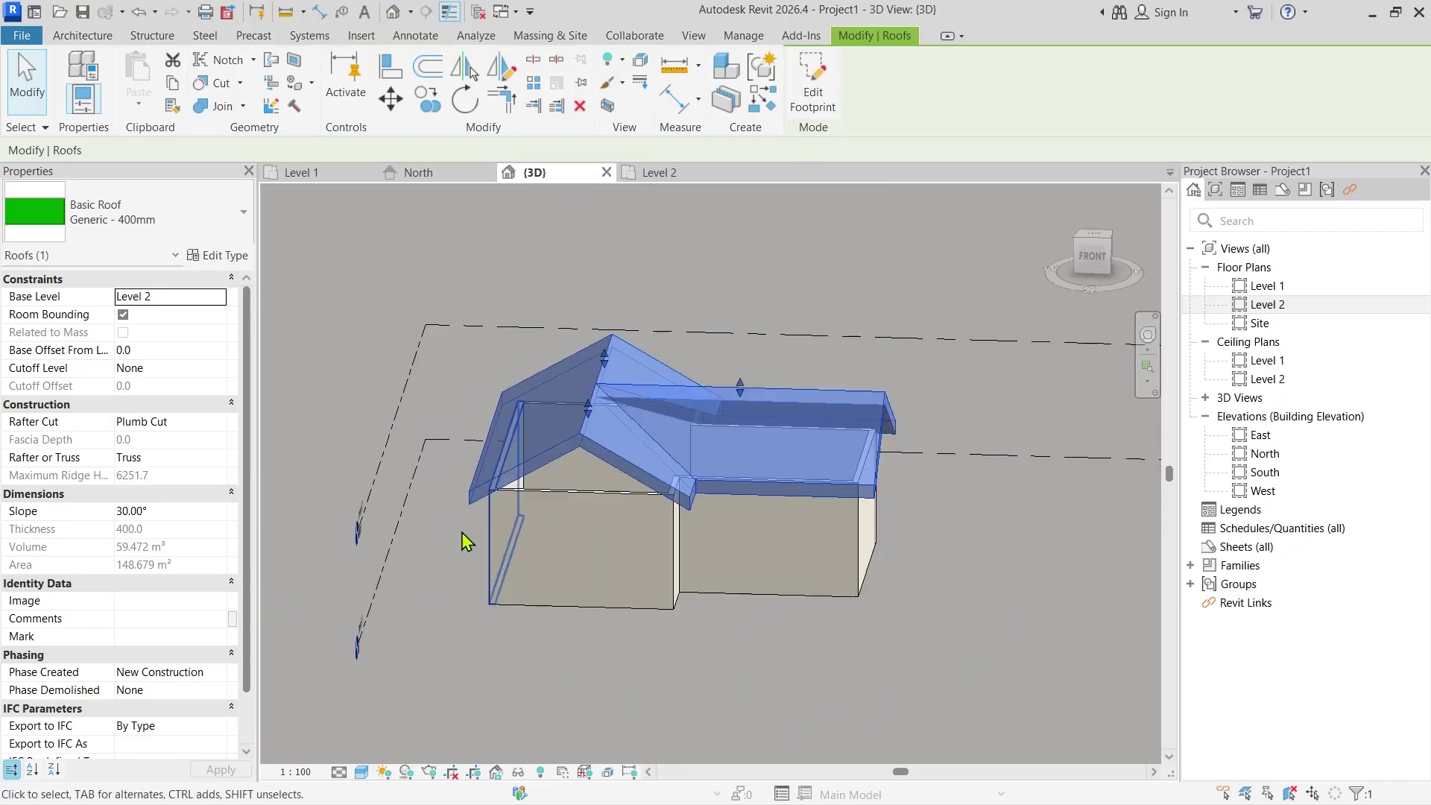
click(320, 173)
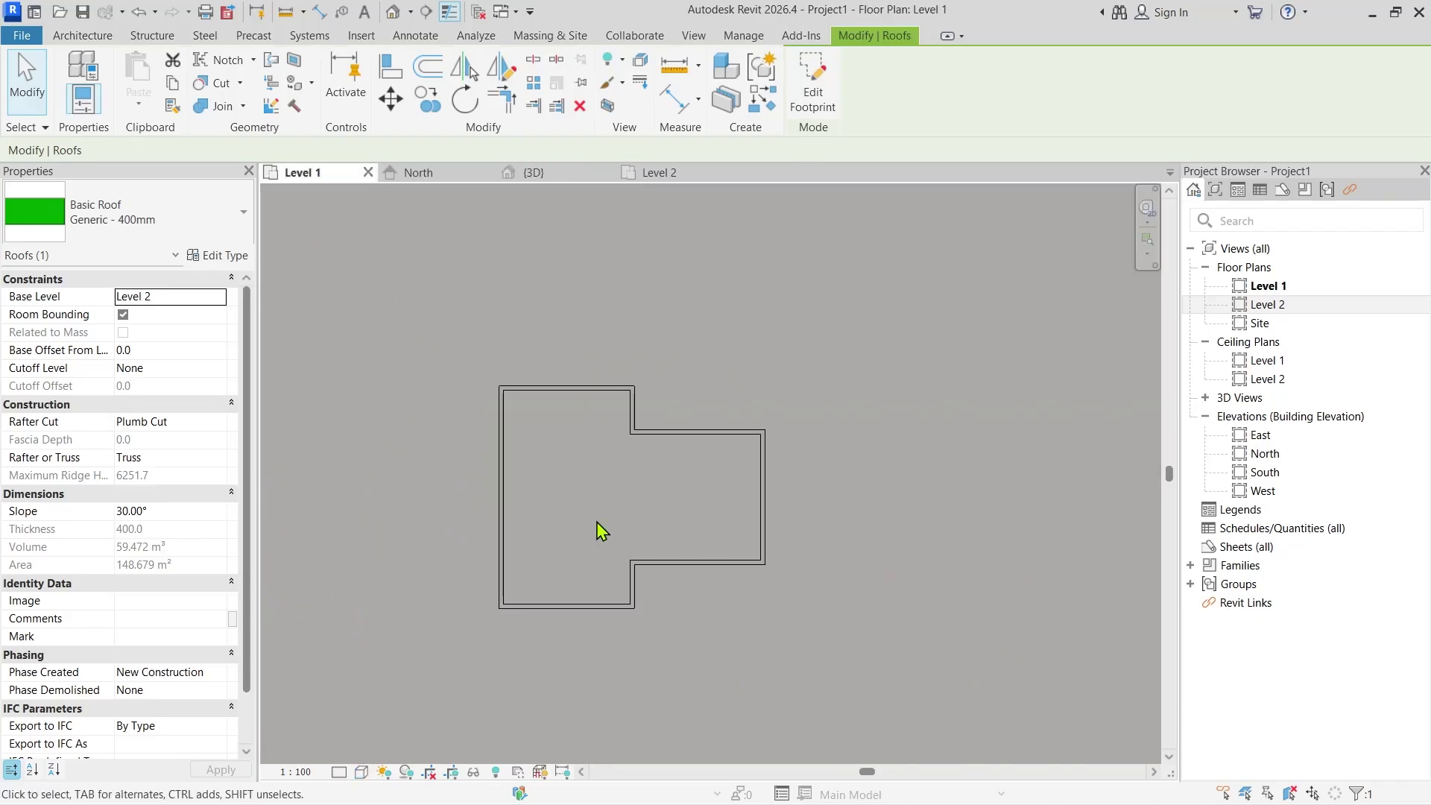
click(458, 172)
scroll(671, 472, down, 2)
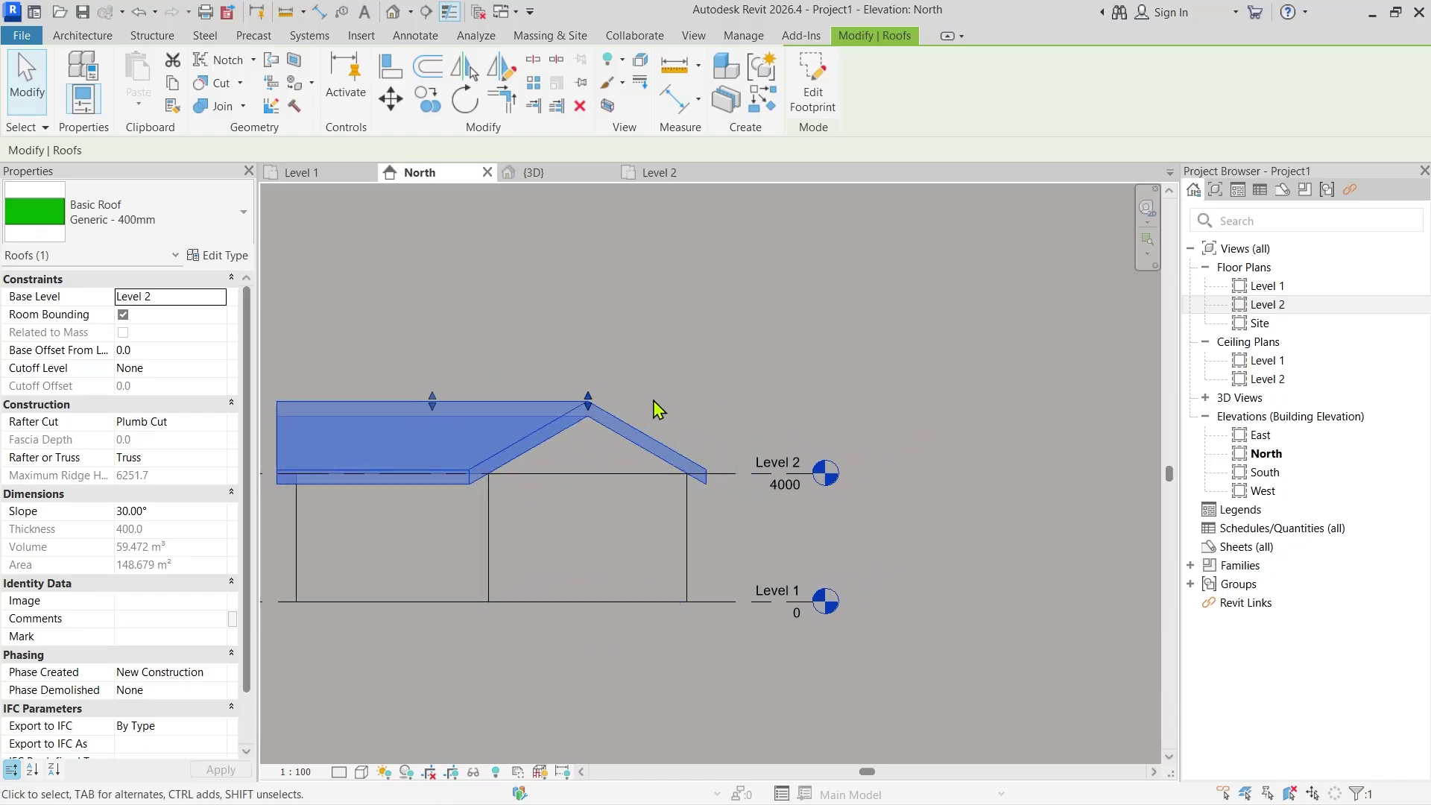
click(544, 175)
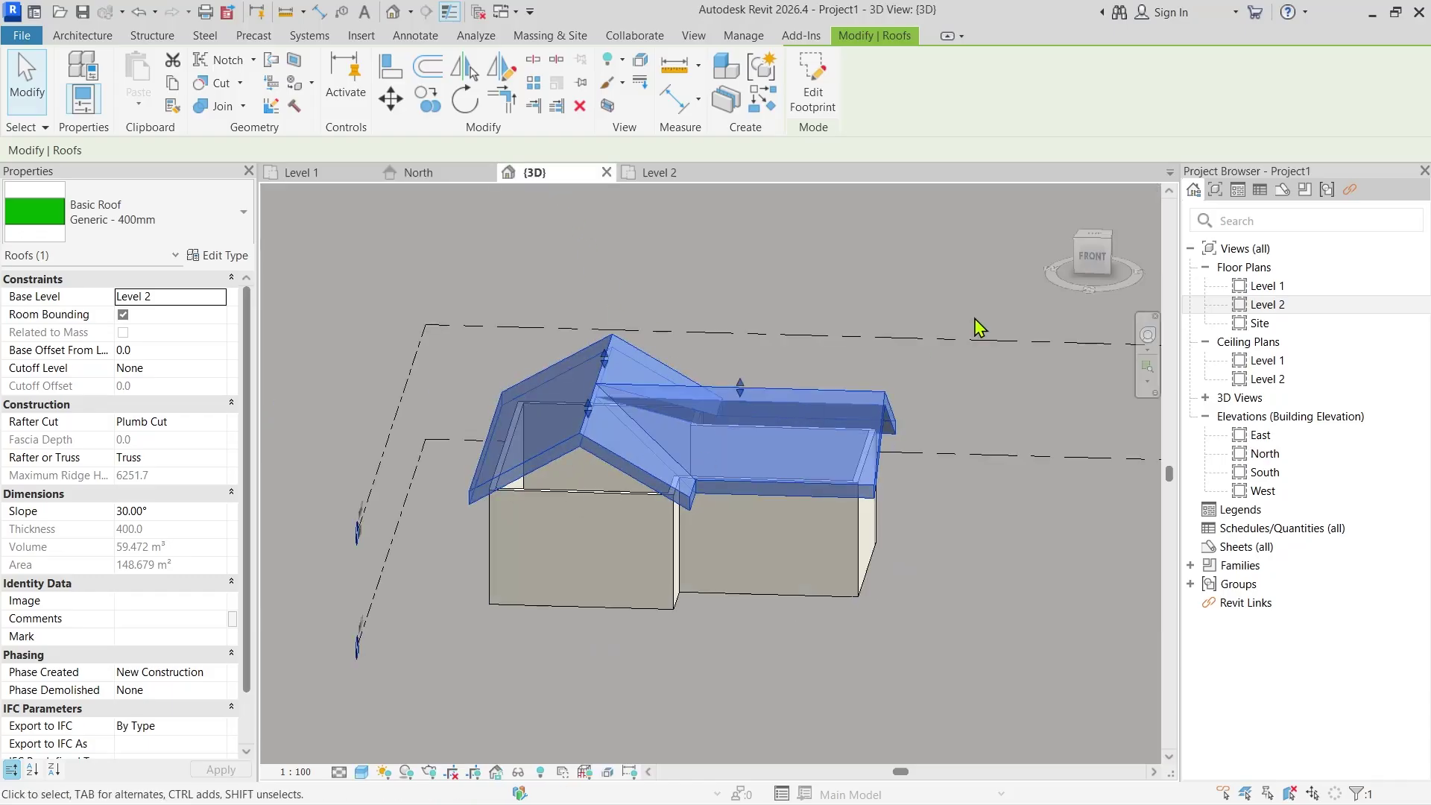
click(1076, 282)
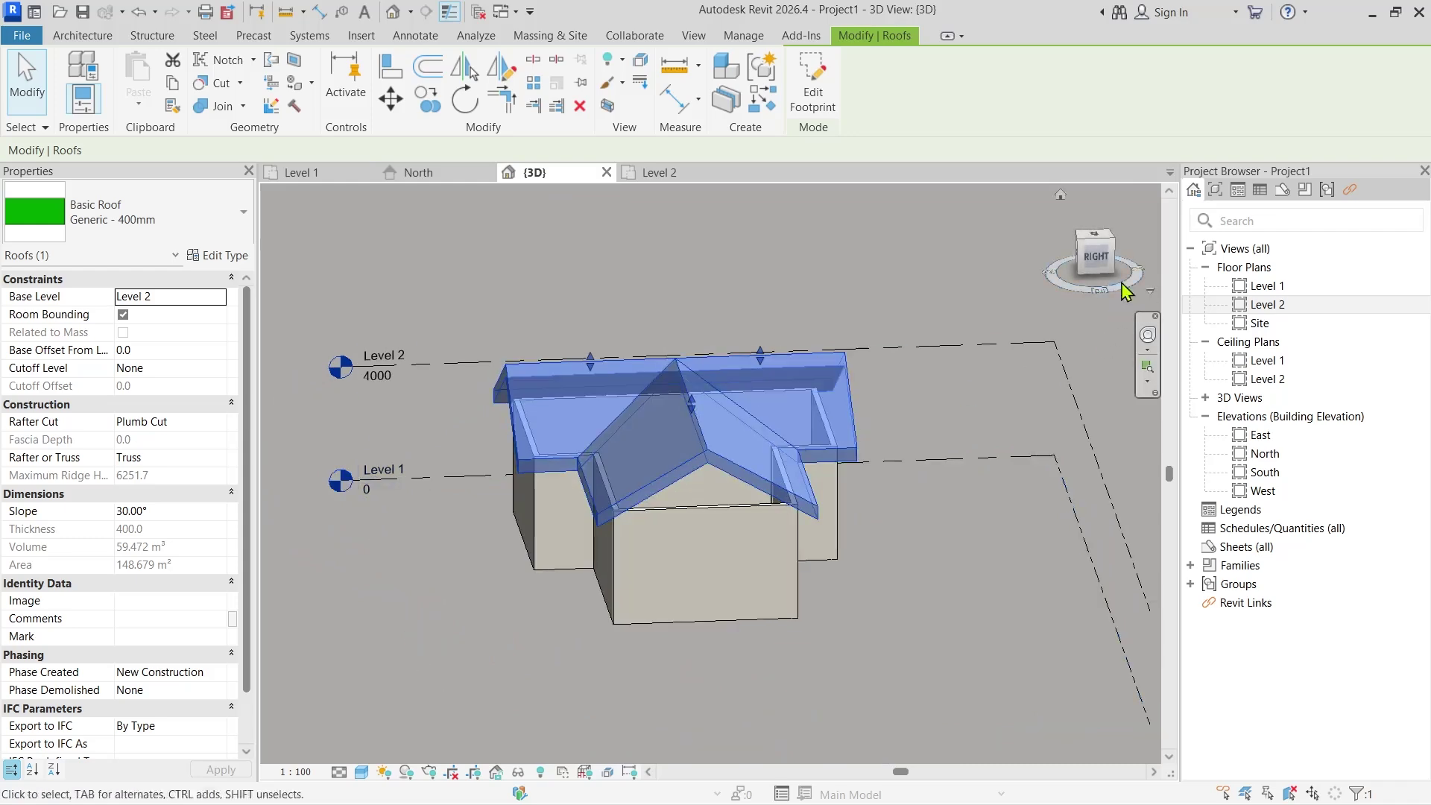
click(1095, 256)
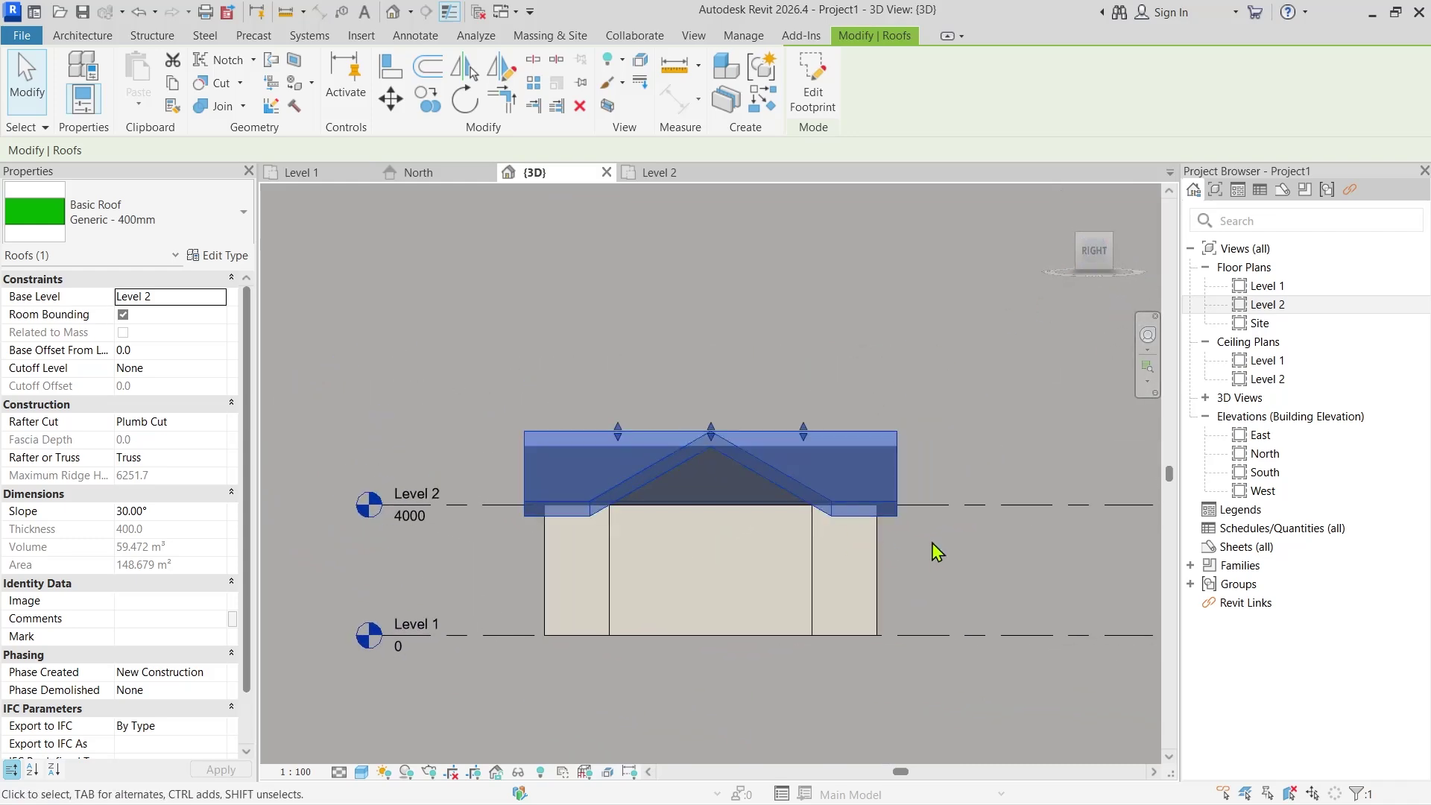
shift+middle_drag(936, 549, 686, 584)
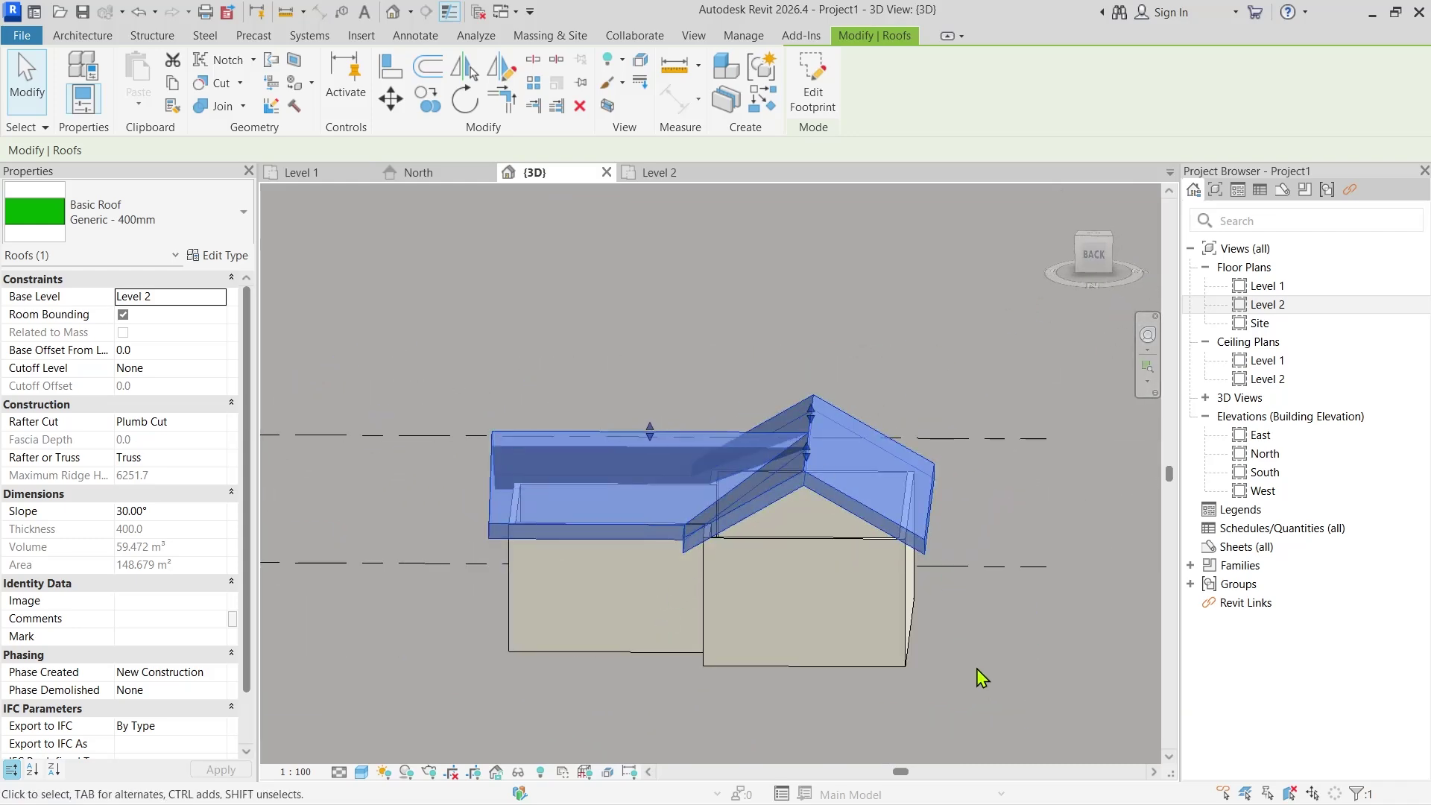
click(986, 701)
shift+middle_drag(986, 700, 983, 625)
scroll(547, 544, up, 3)
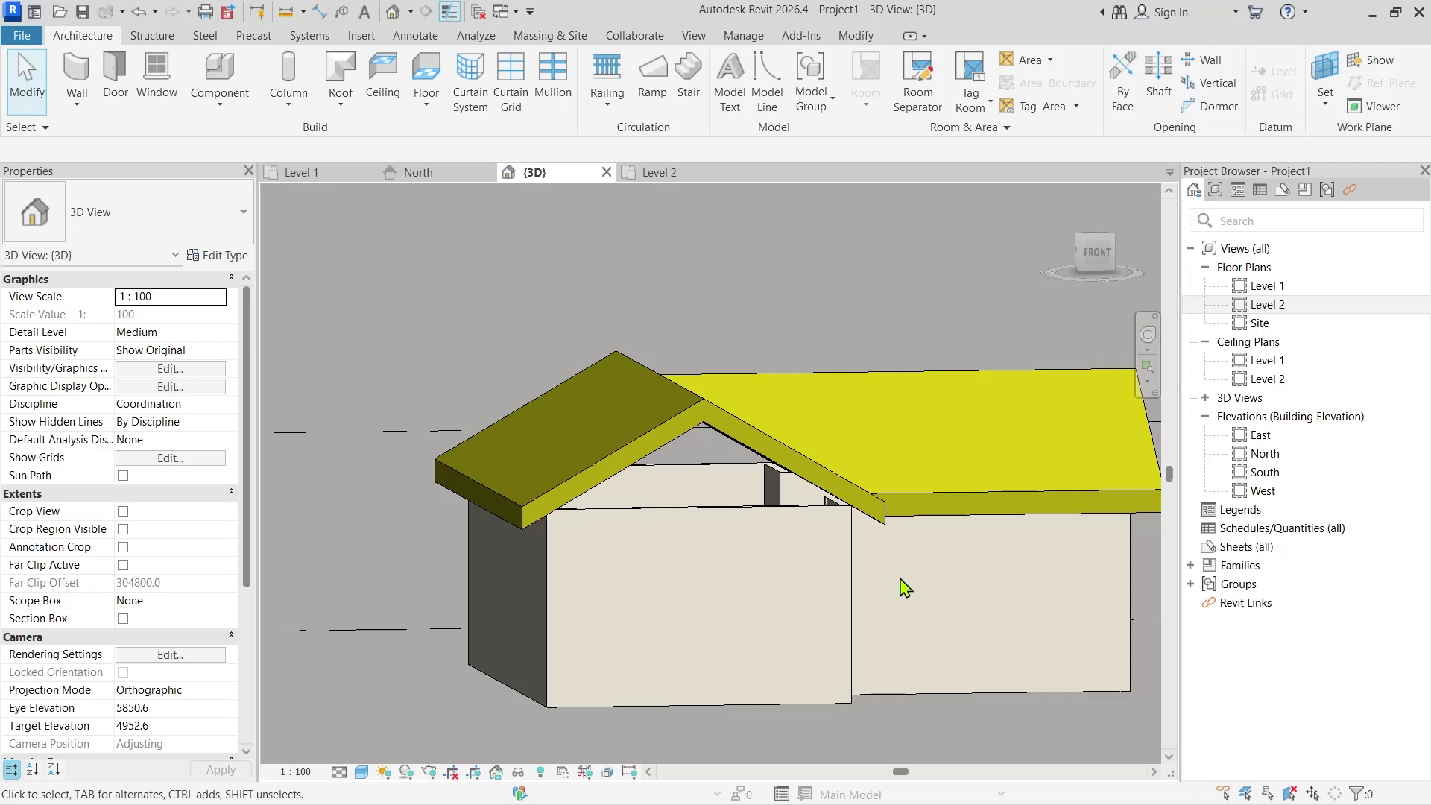
scroll(904, 588, down, 3)
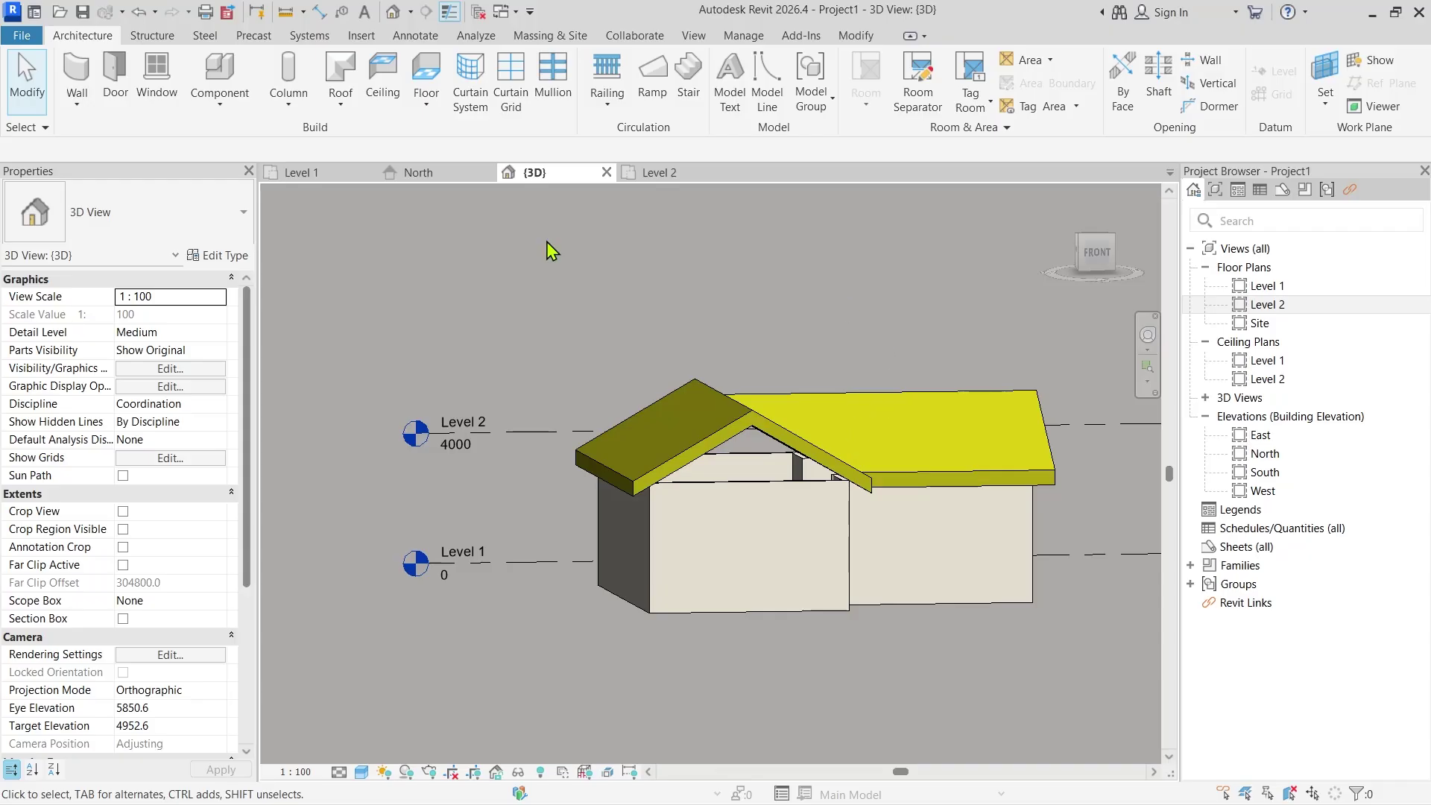
Compare the Level 1 and Level 2 plans and examine the roof's gable ends from the front and side in 3D.
click(318, 179)
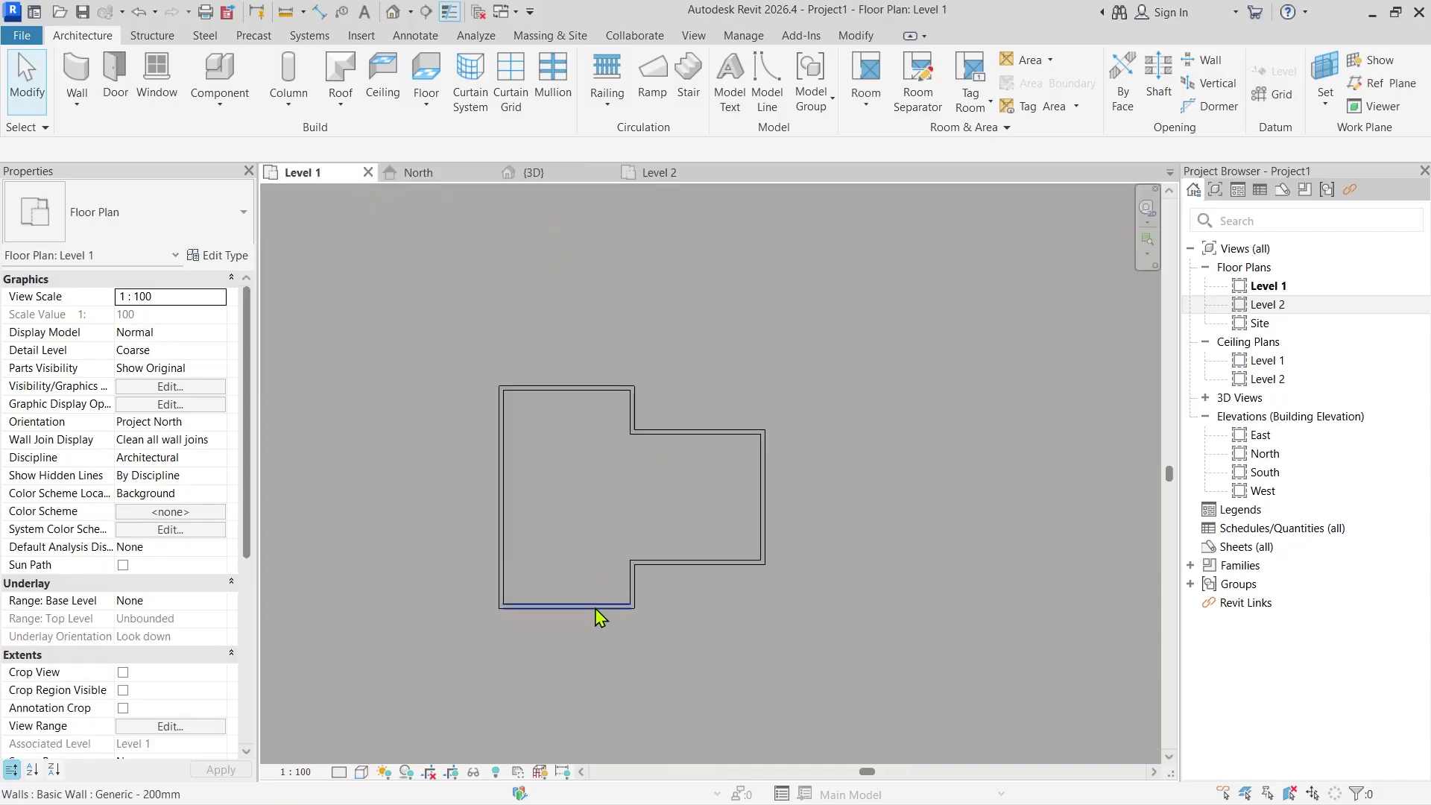
click(656, 173)
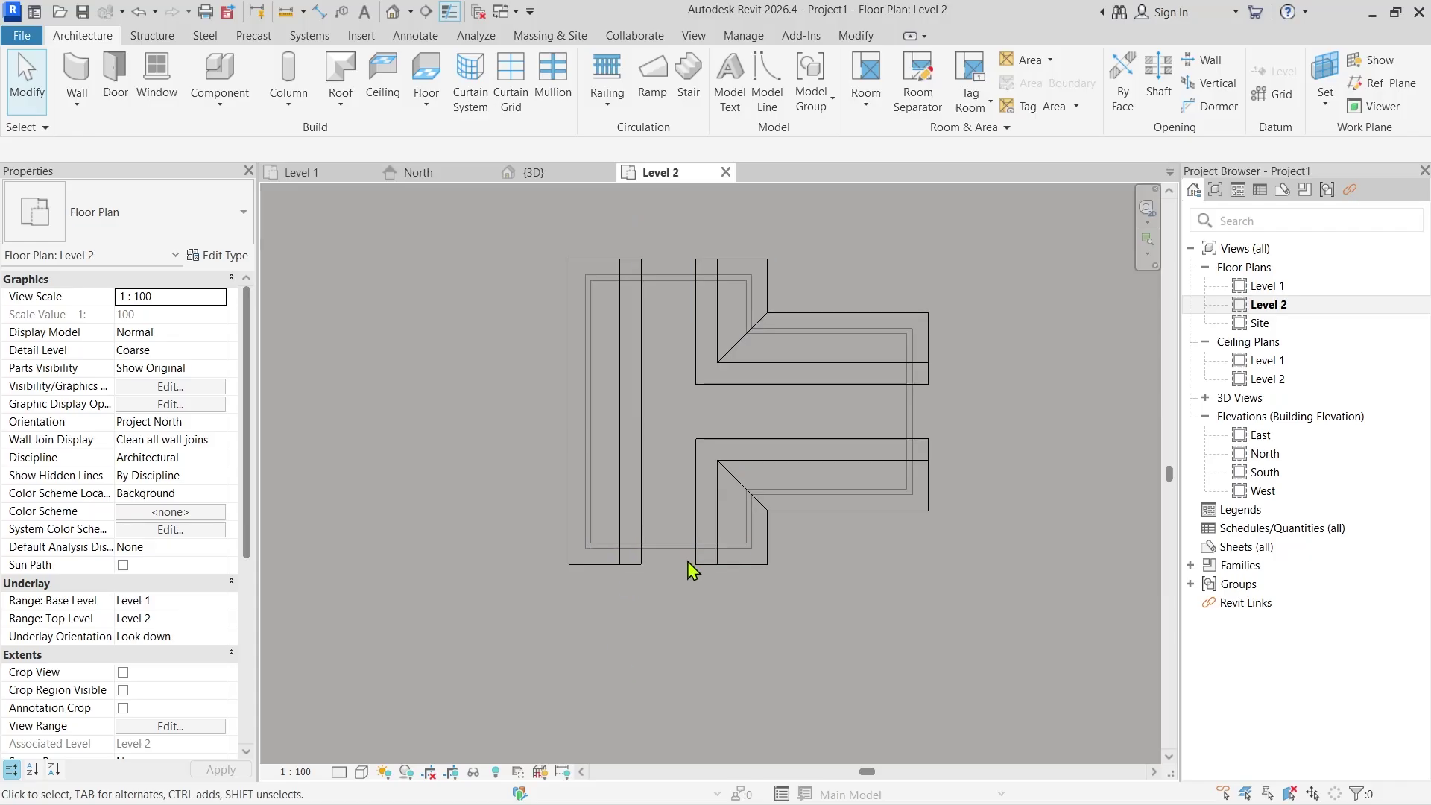
click(534, 172)
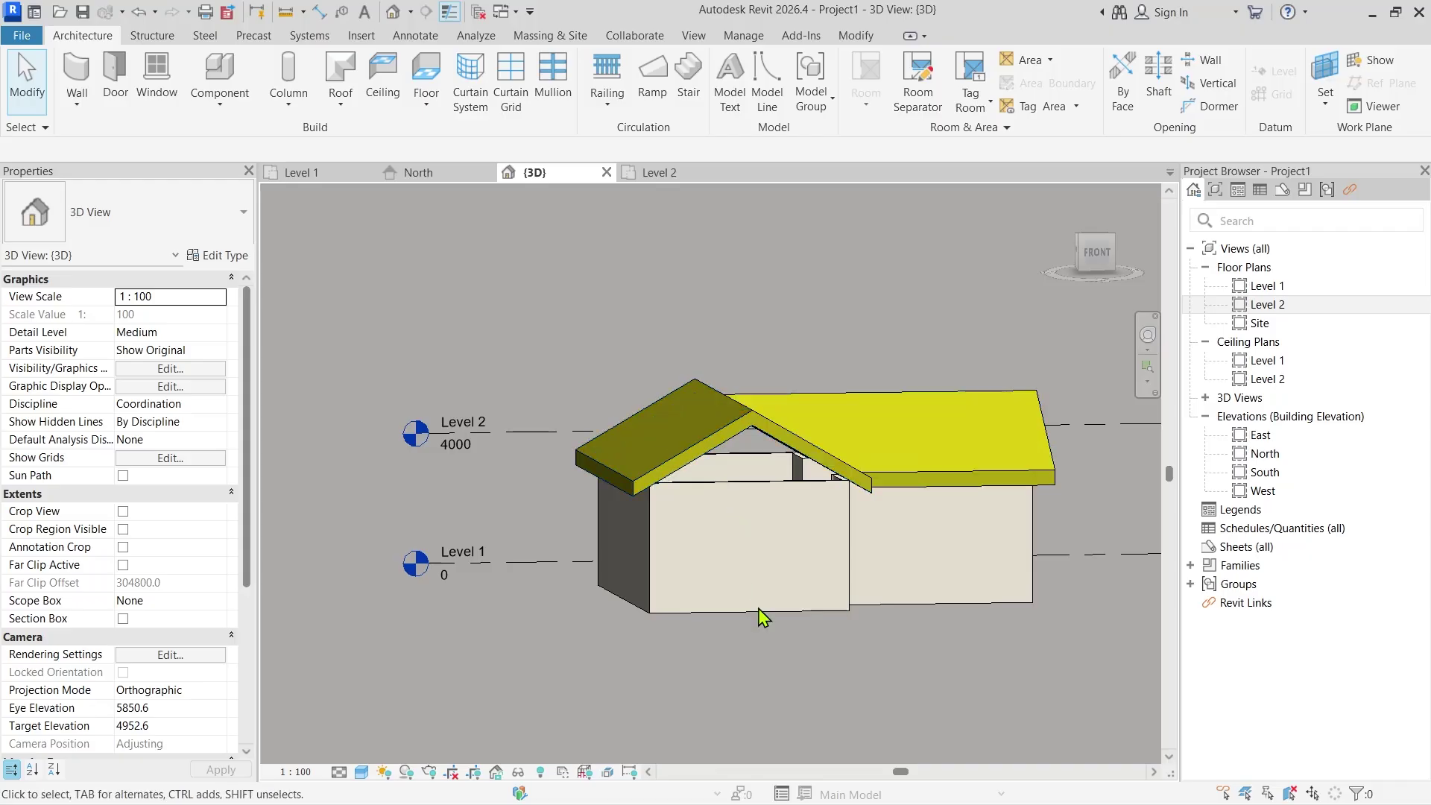
scroll(722, 661, down, 2)
scroll(753, 614, up, 1)
shift+middle_drag(753, 614, 782, 522)
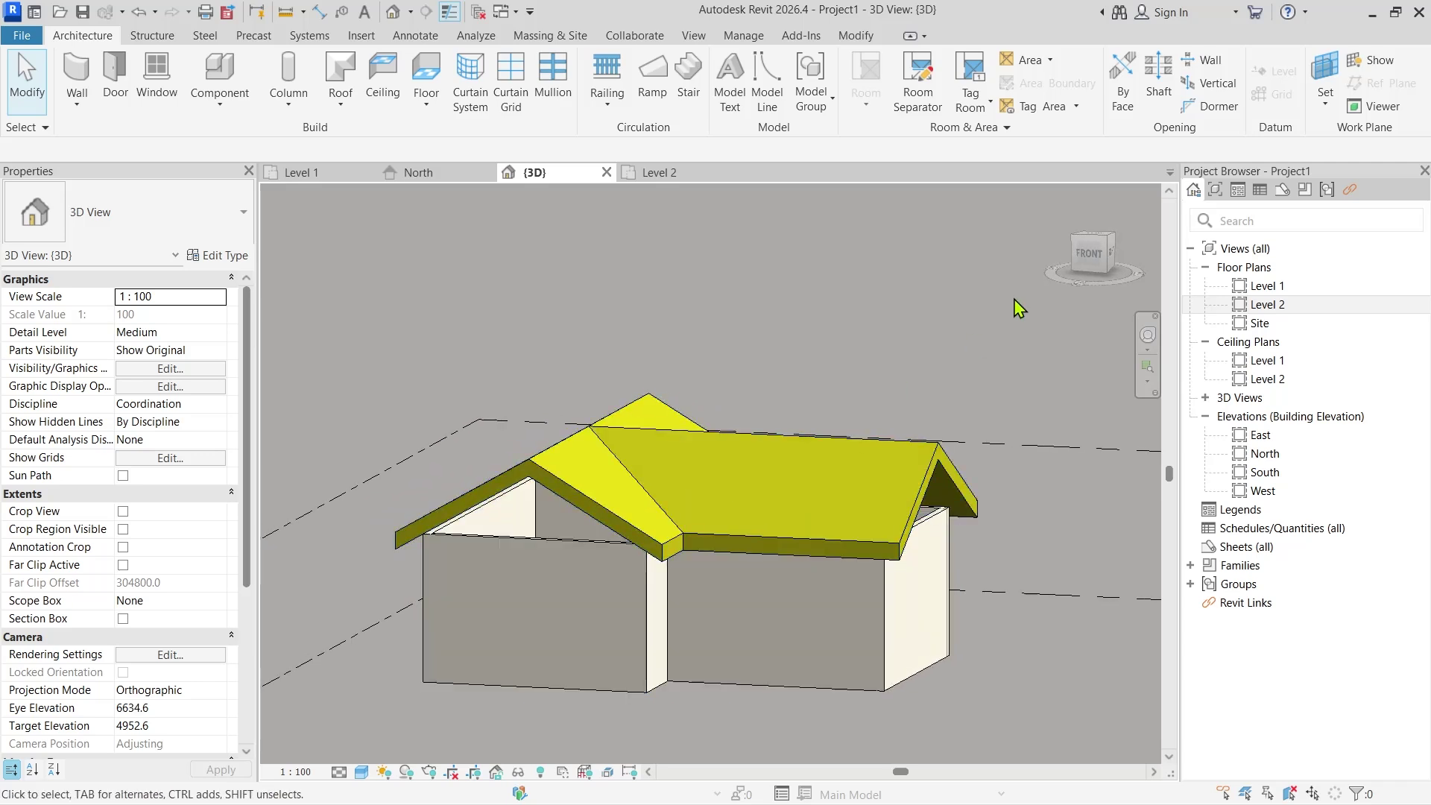
click(1094, 255)
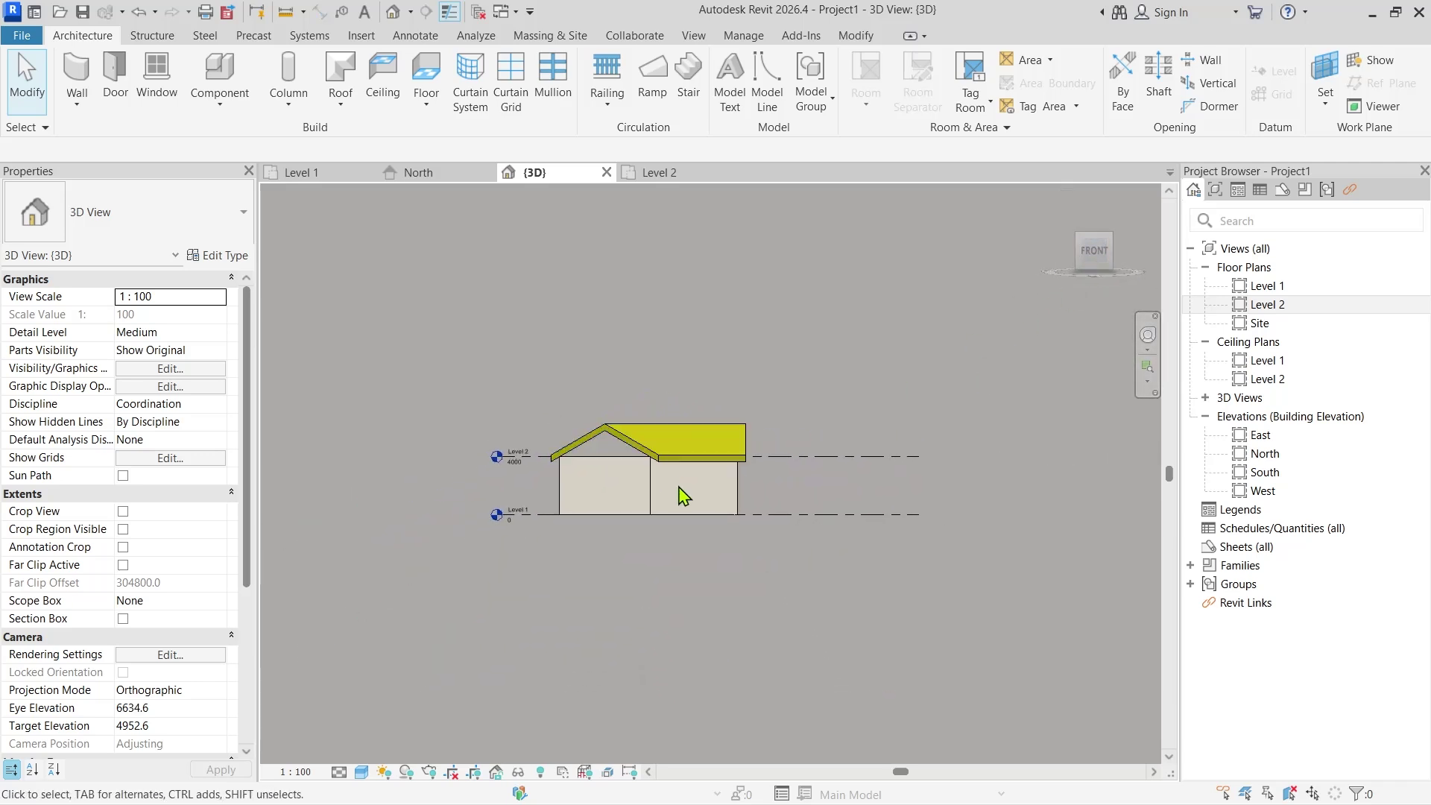
scroll(646, 474, up, 5)
scroll(646, 474, up, 1)
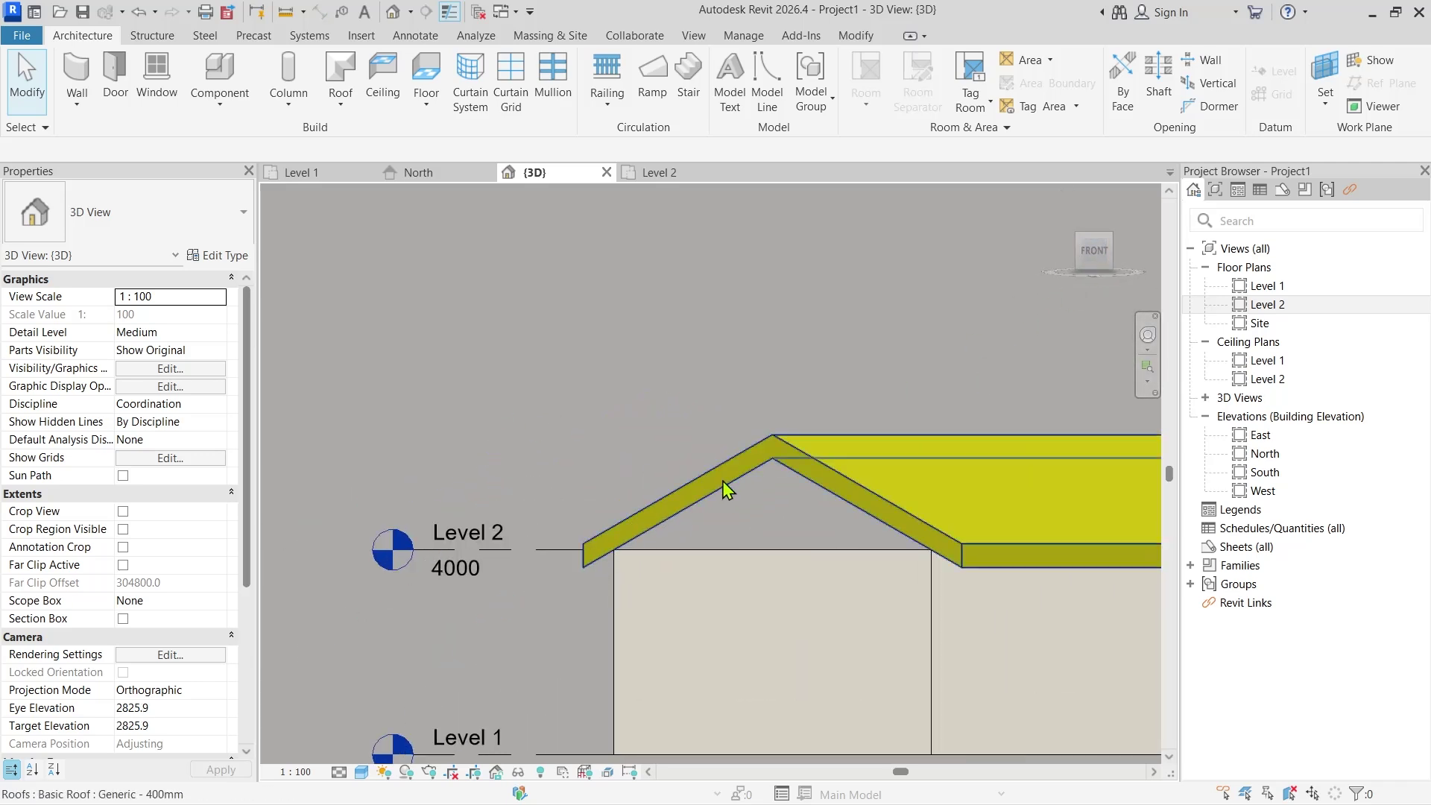
scroll(835, 477, down, 3)
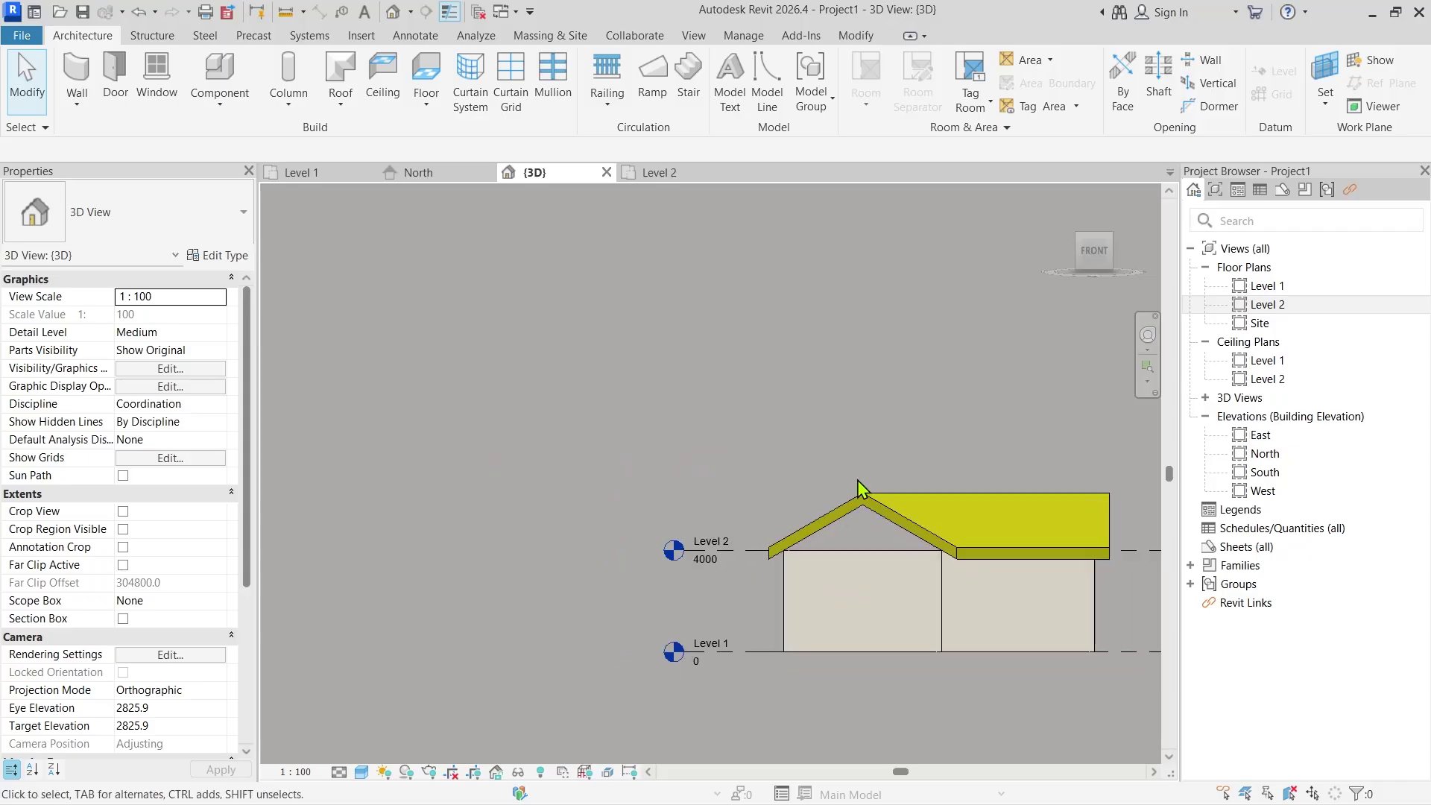
middle_drag(882, 431, 797, 397)
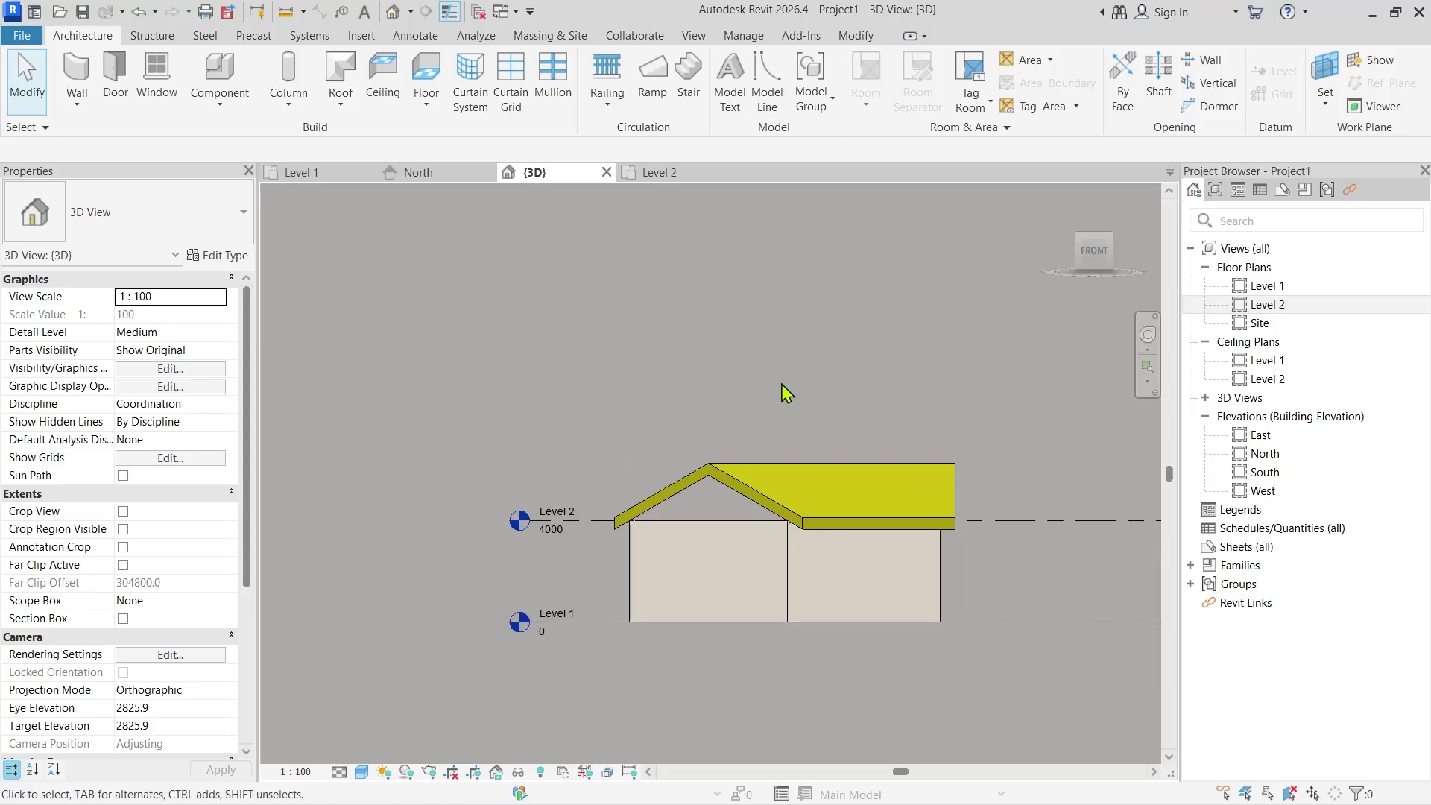
shift+middle_drag(926, 457, 965, 509)
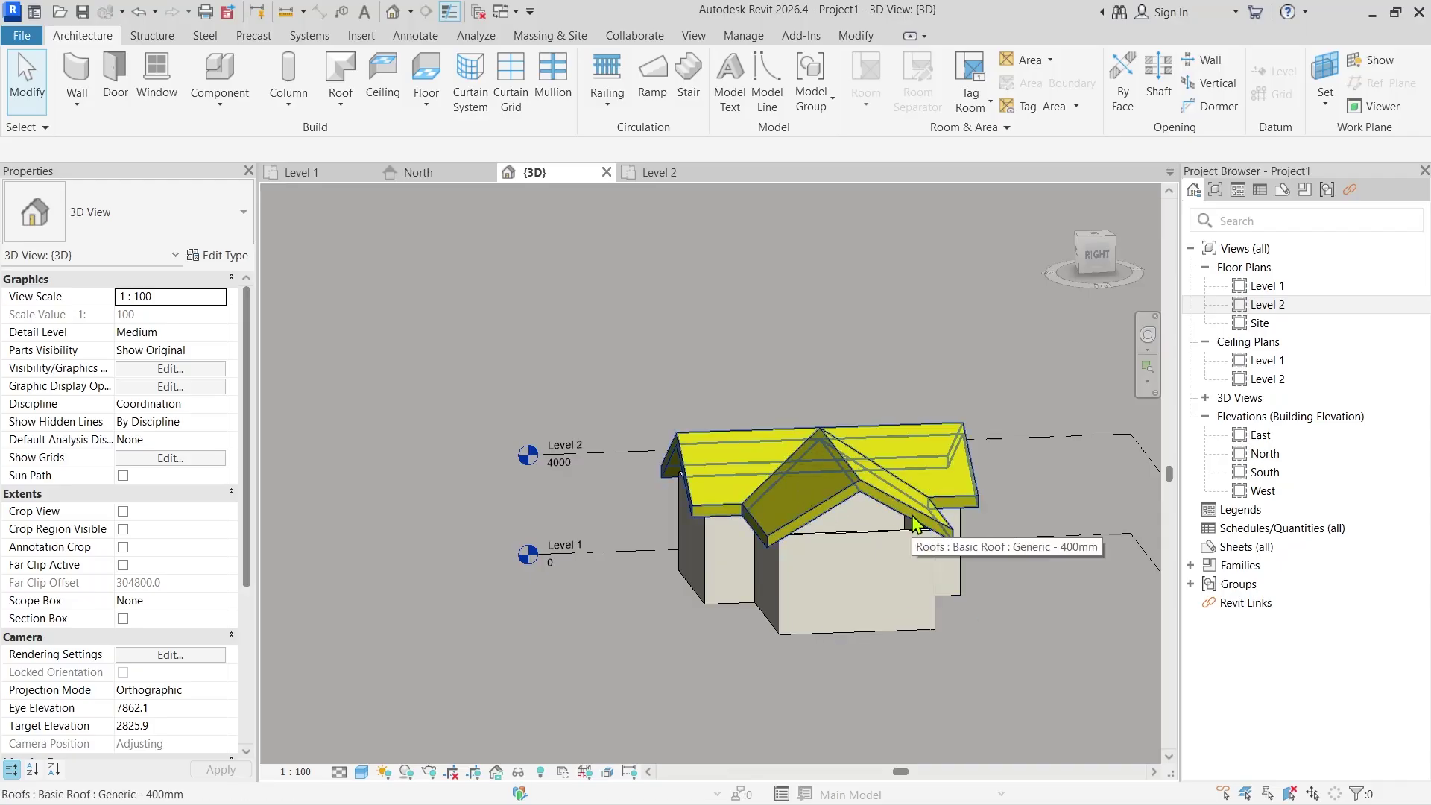
shift+middle_drag(914, 524, 596, 486)
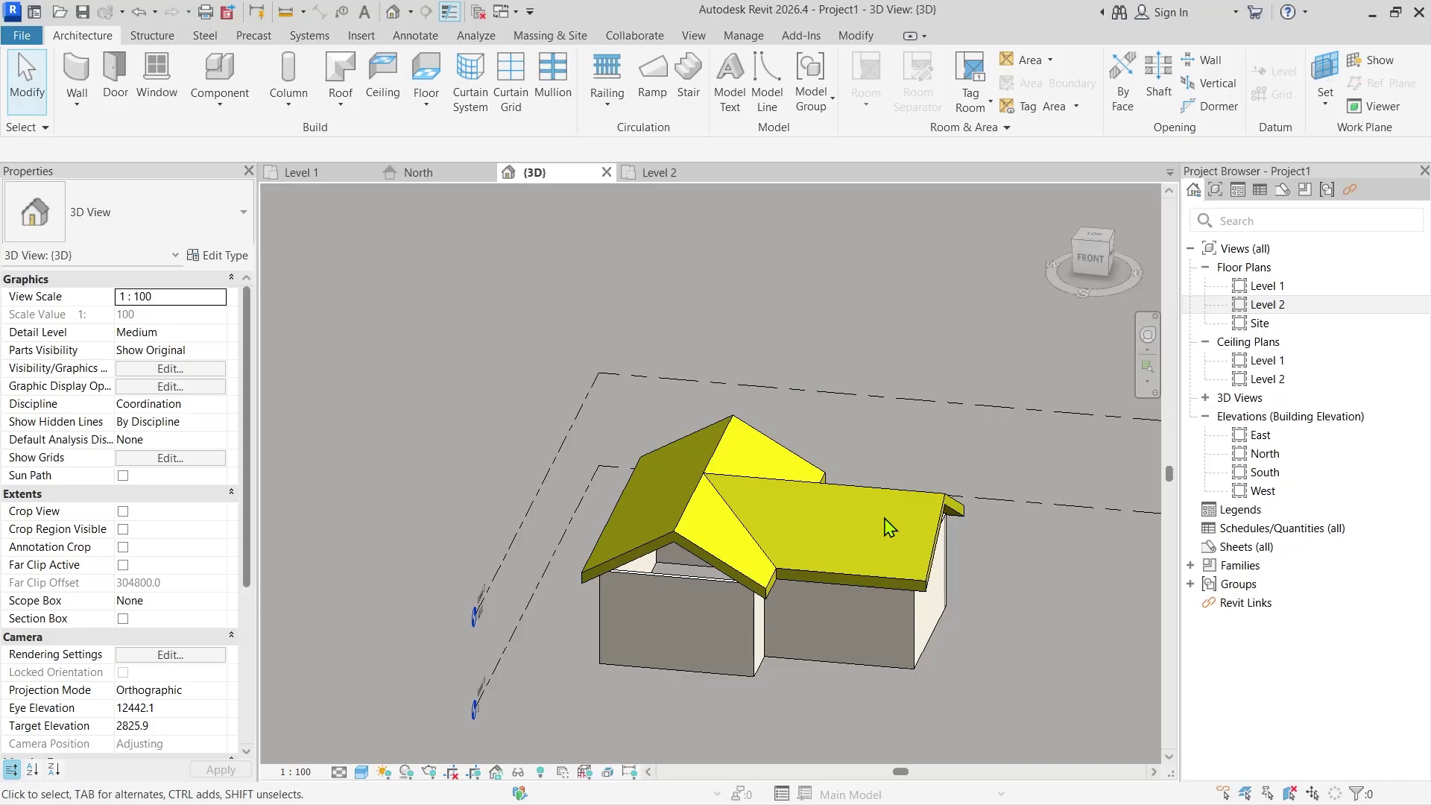
Inspect the ridge junction between main block and wing and the open gable above the end wall in 3D.
scroll(629, 633, up, 5)
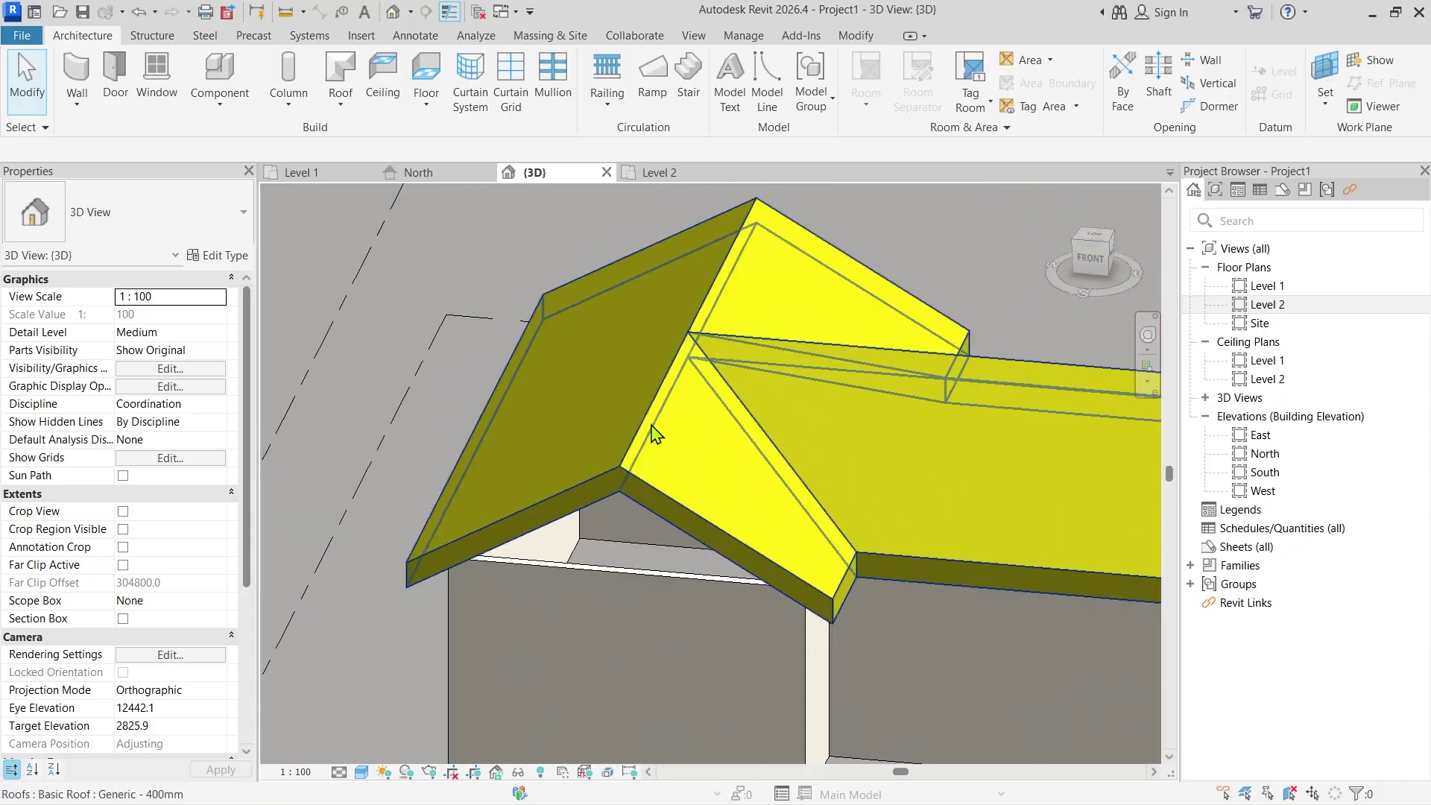
scroll(757, 207, up, 3)
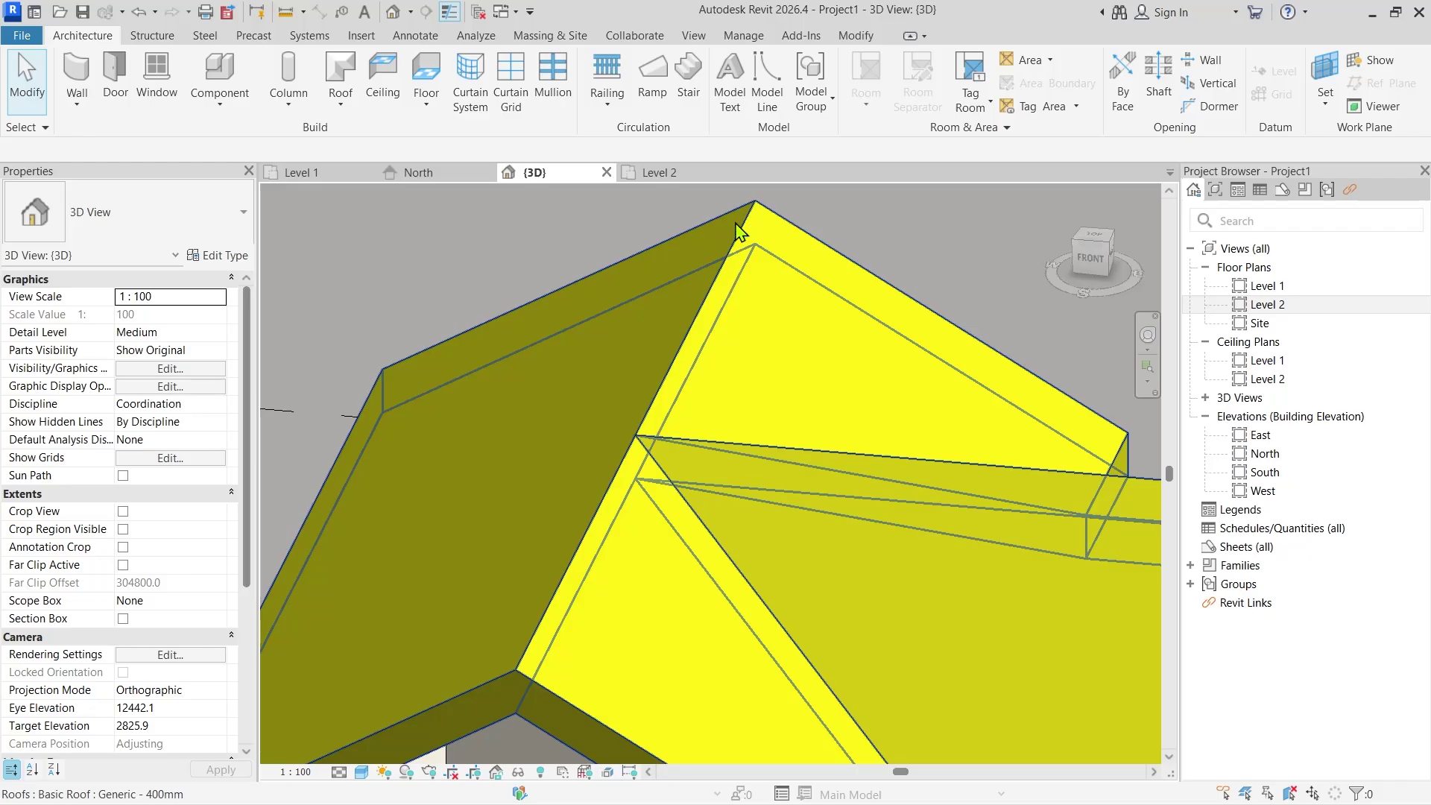
scroll(670, 388, down, 6)
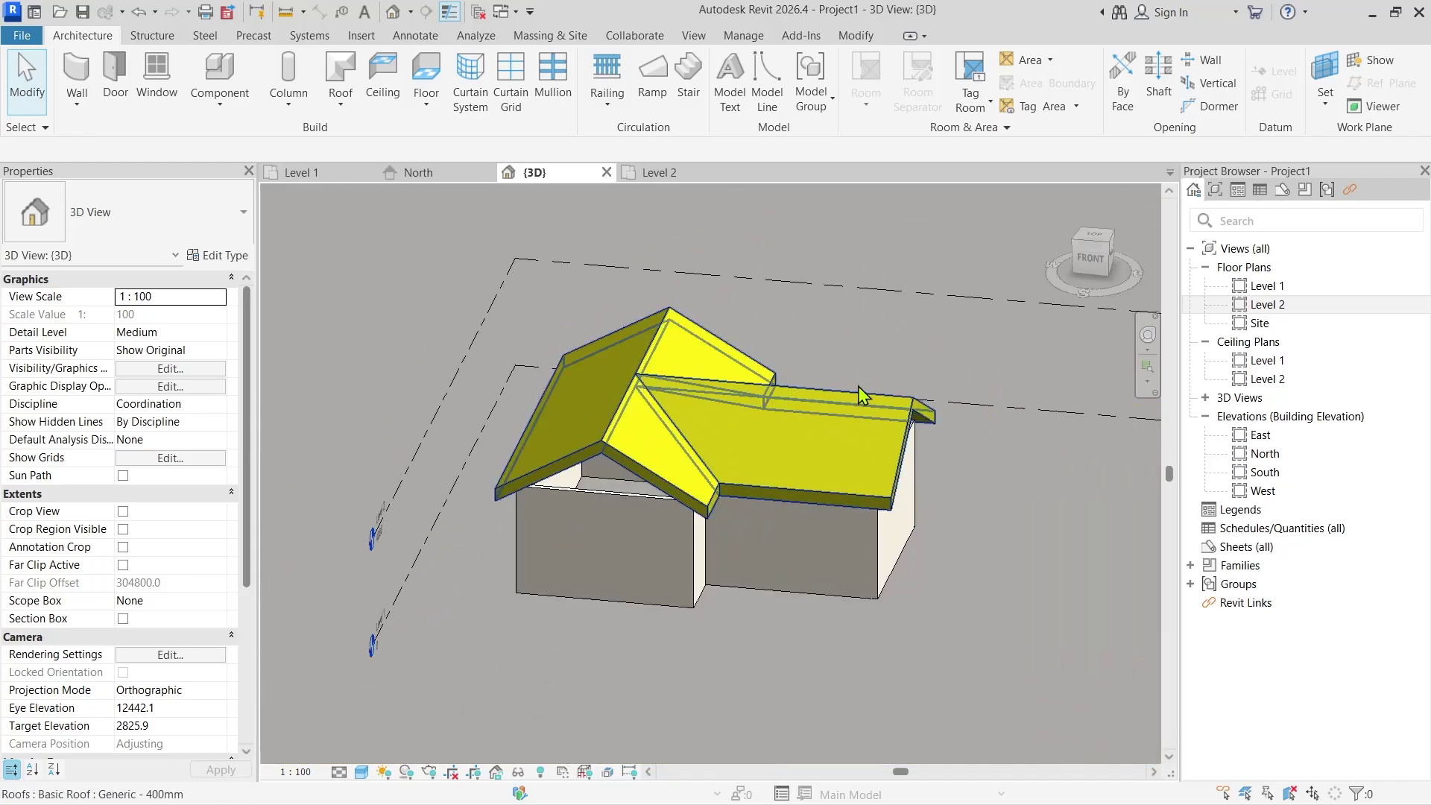
shift+middle_drag(731, 429, 766, 442)
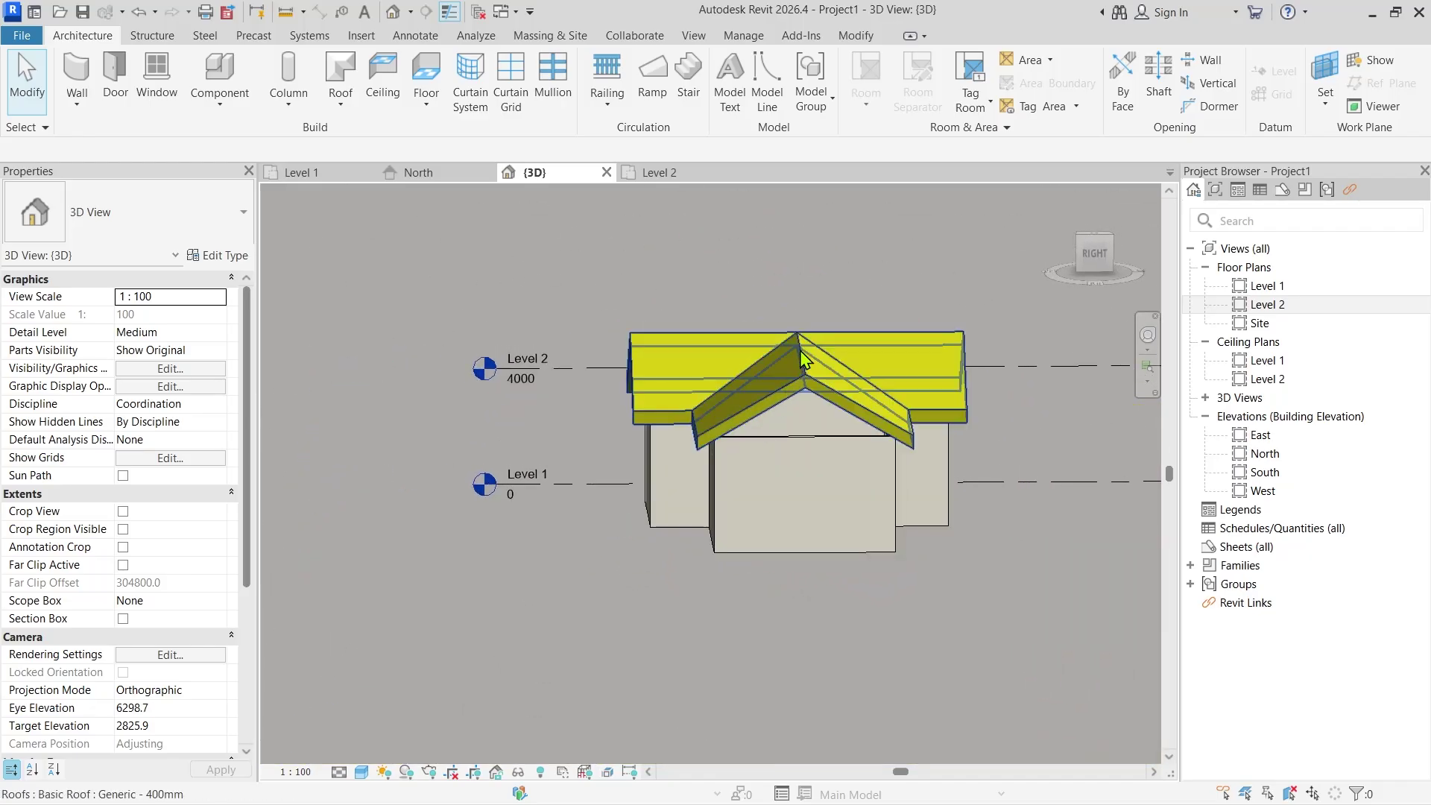
shift+middle_drag(792, 392, 983, 414)
shift+middle_drag(611, 450, 530, 442)
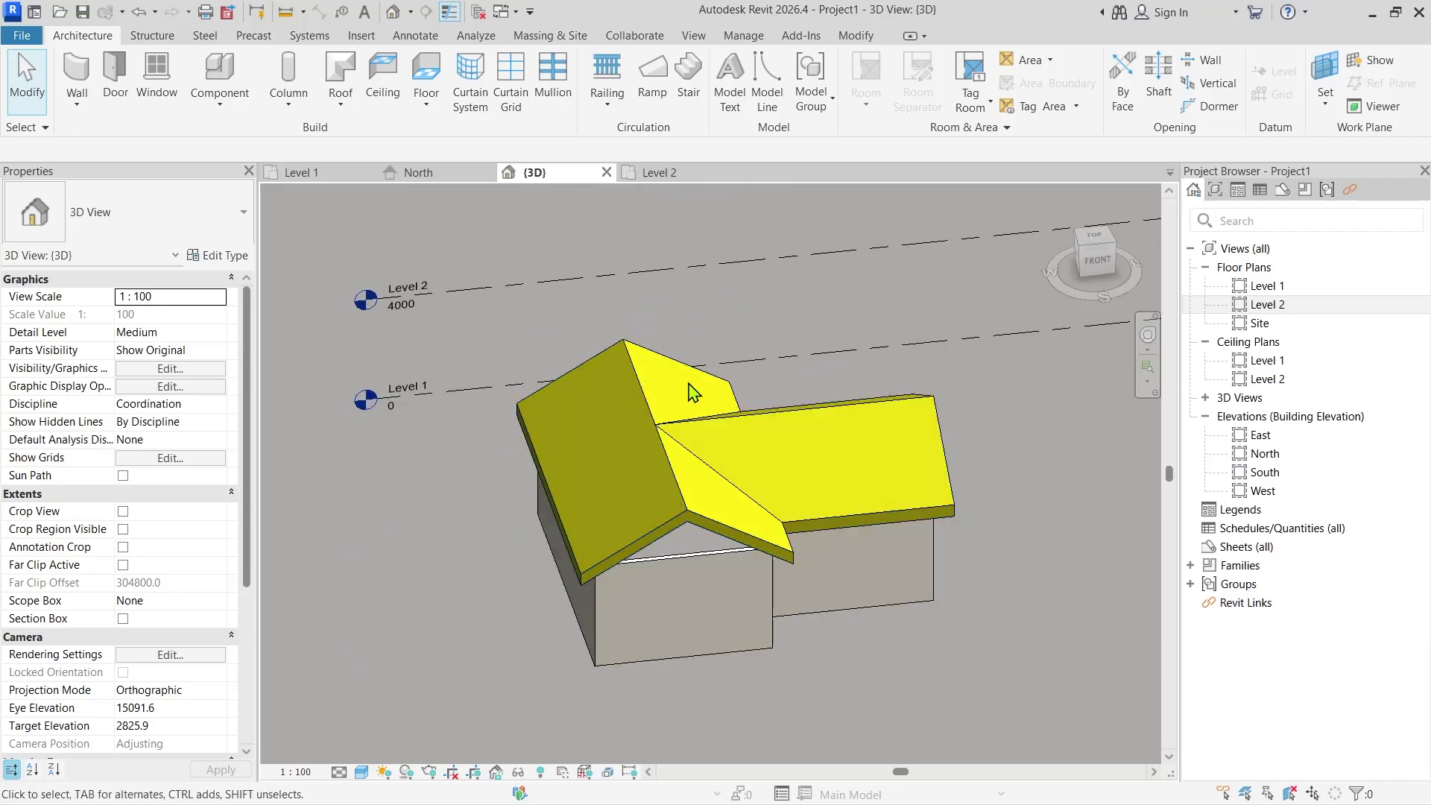
scroll(721, 608, up, 3)
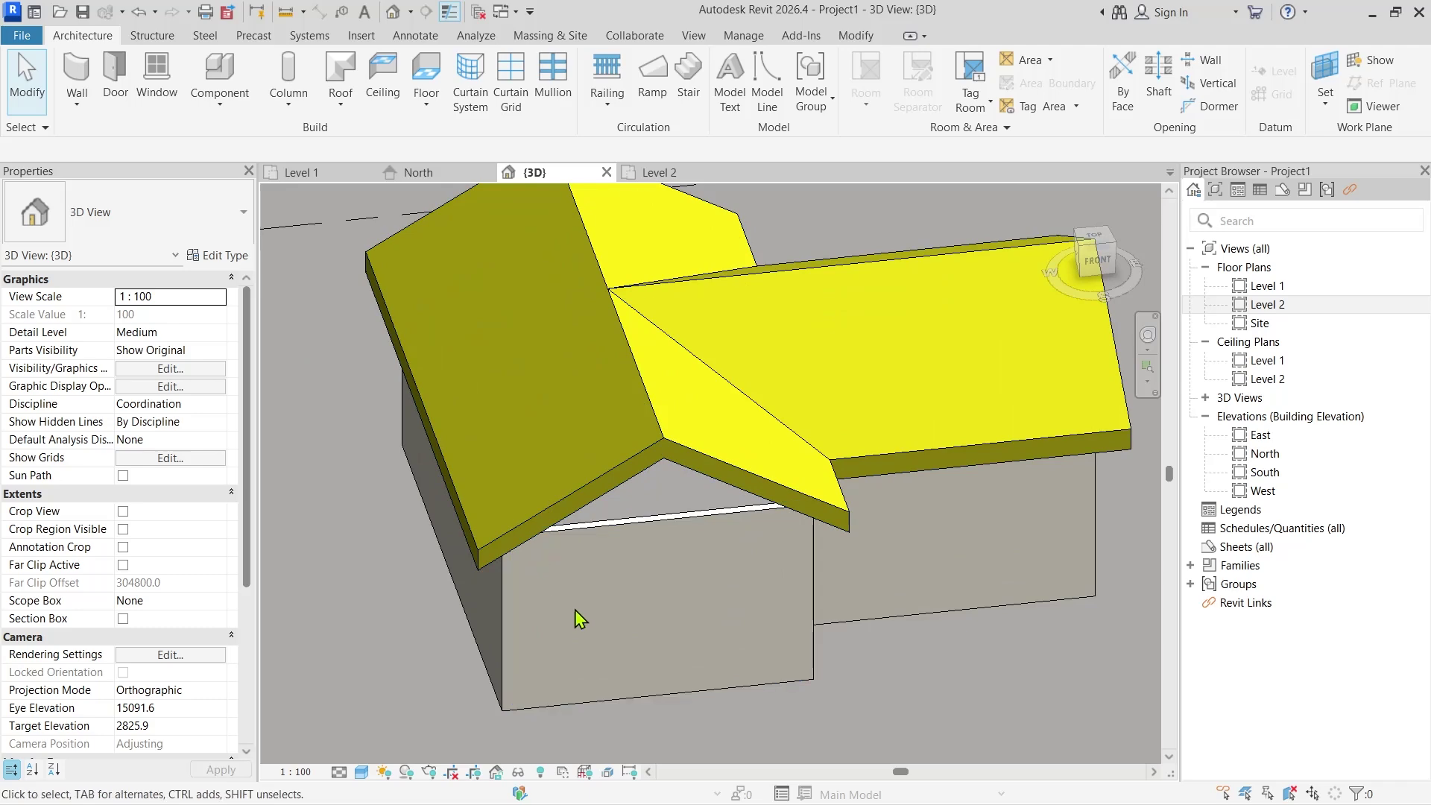
shift+middle_drag(575, 610, 867, 319)
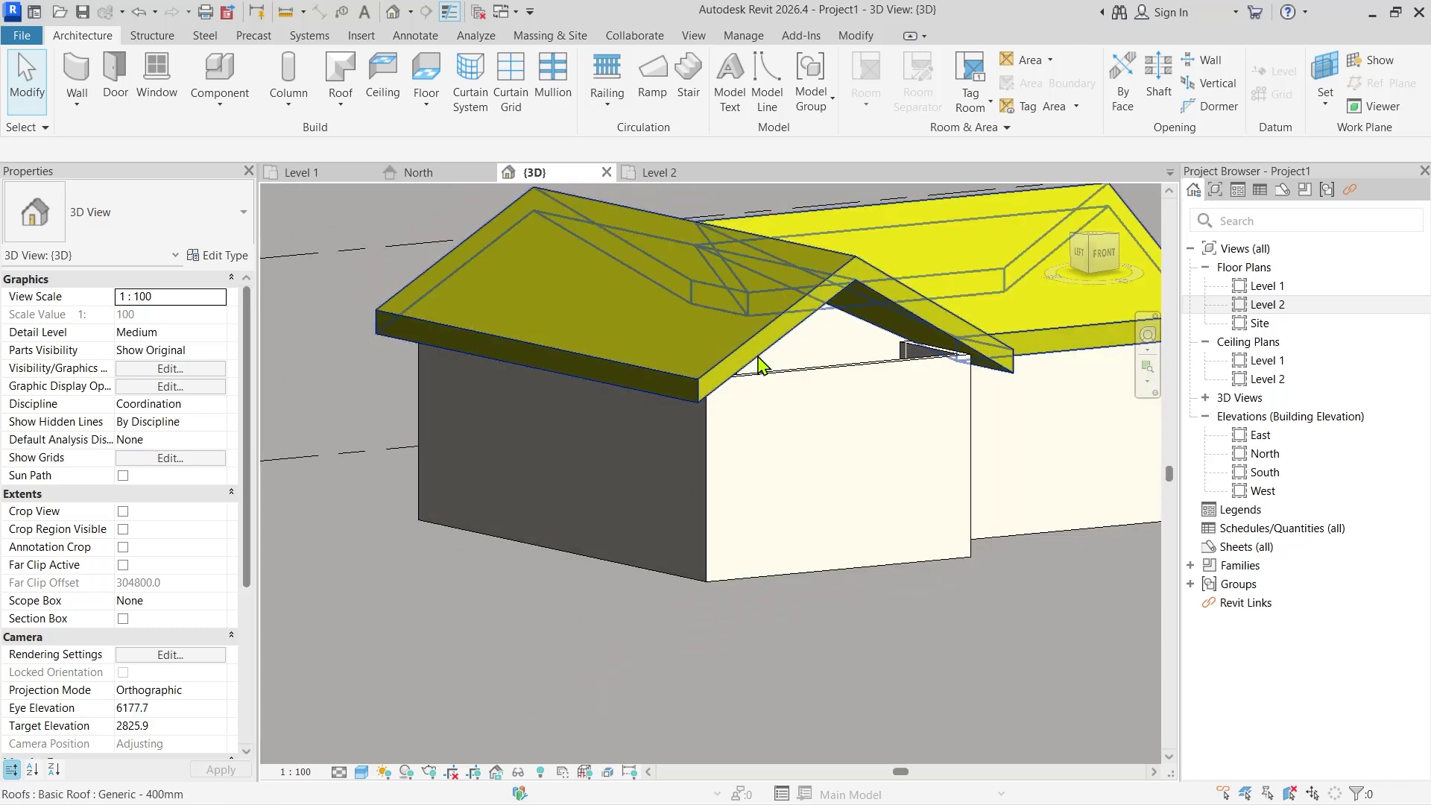
Attach the top of the main block's front gable-end wall to the roof above it.
shift+middle_drag(922, 558, 584, 320)
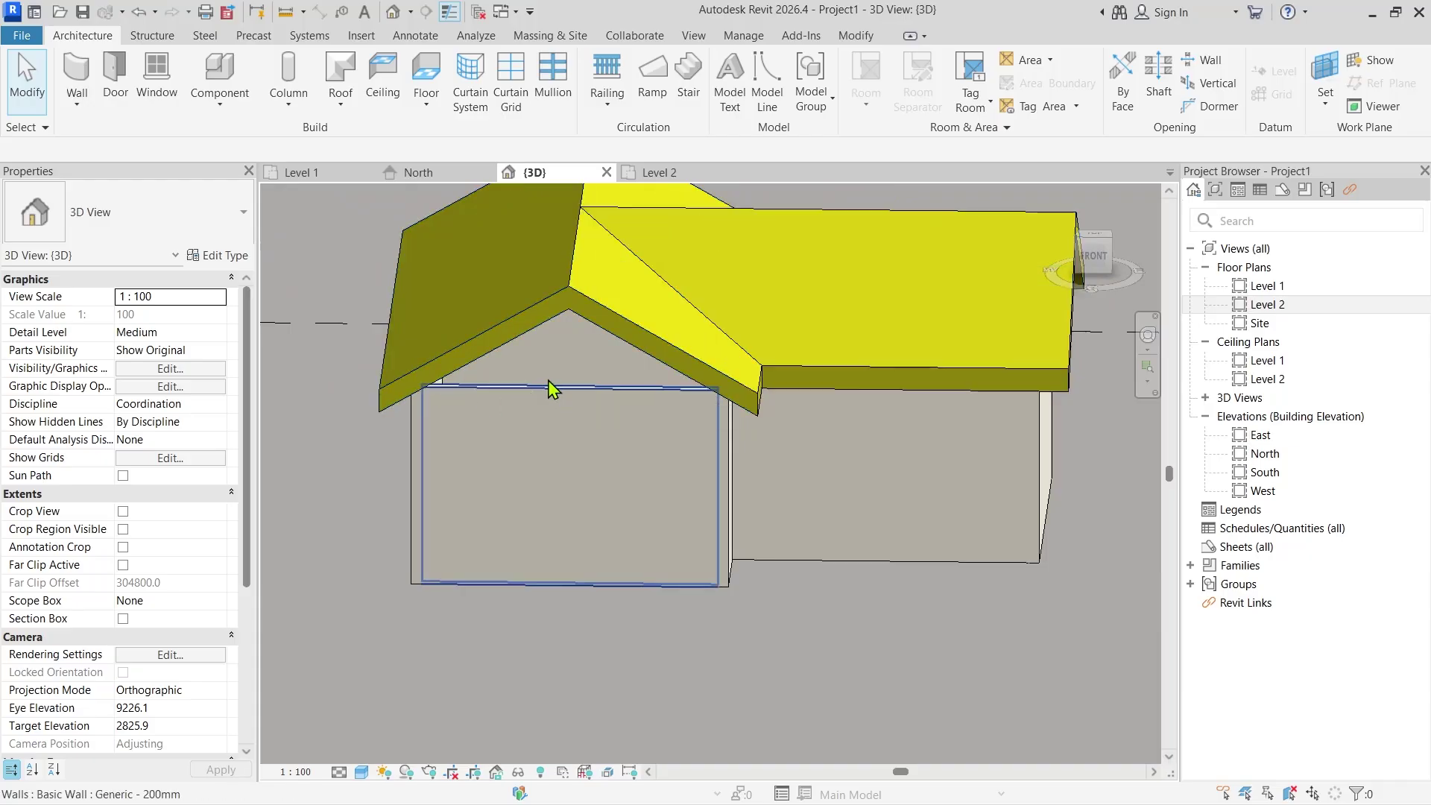
click(585, 402)
shift+middle_drag(585, 400, 635, 655)
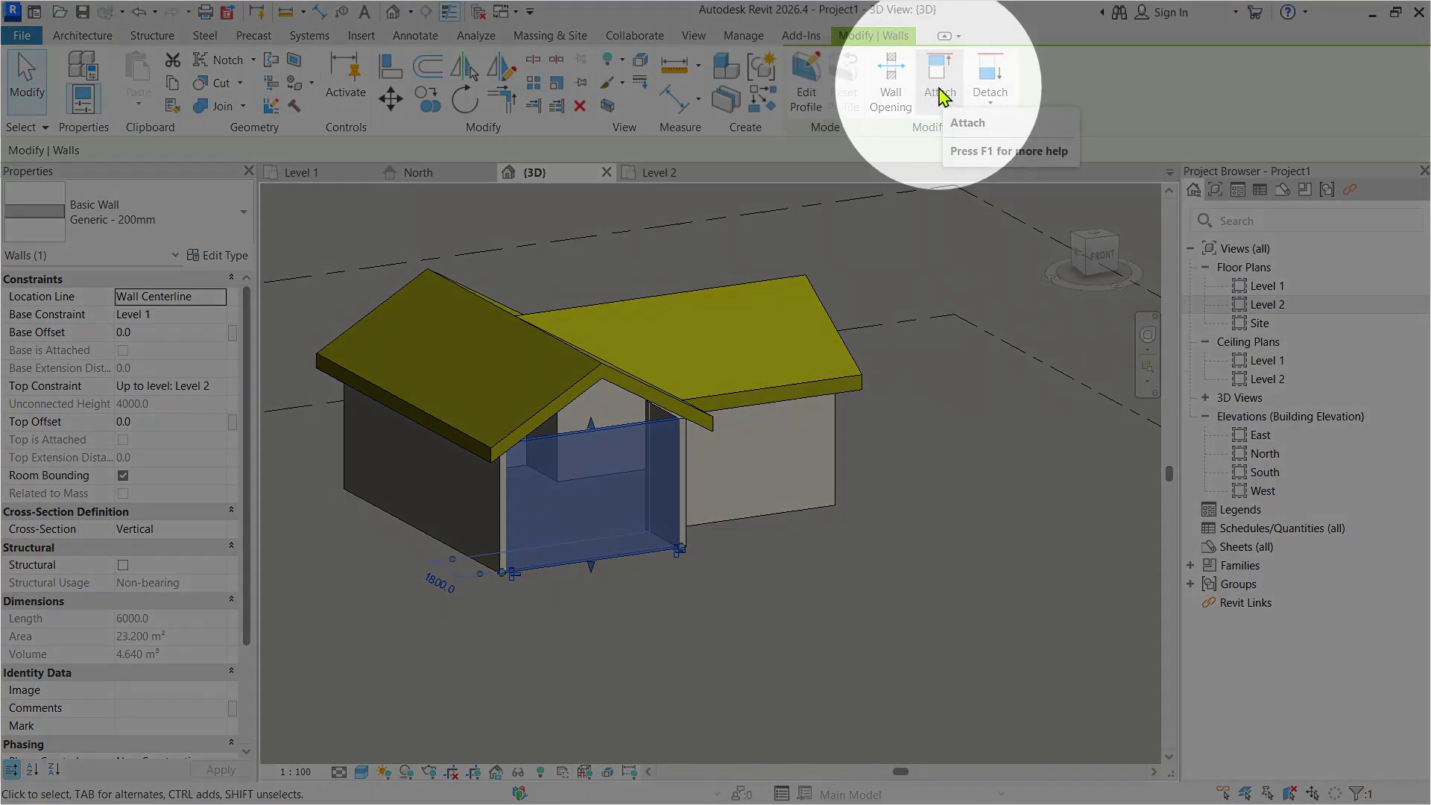
click(940, 98)
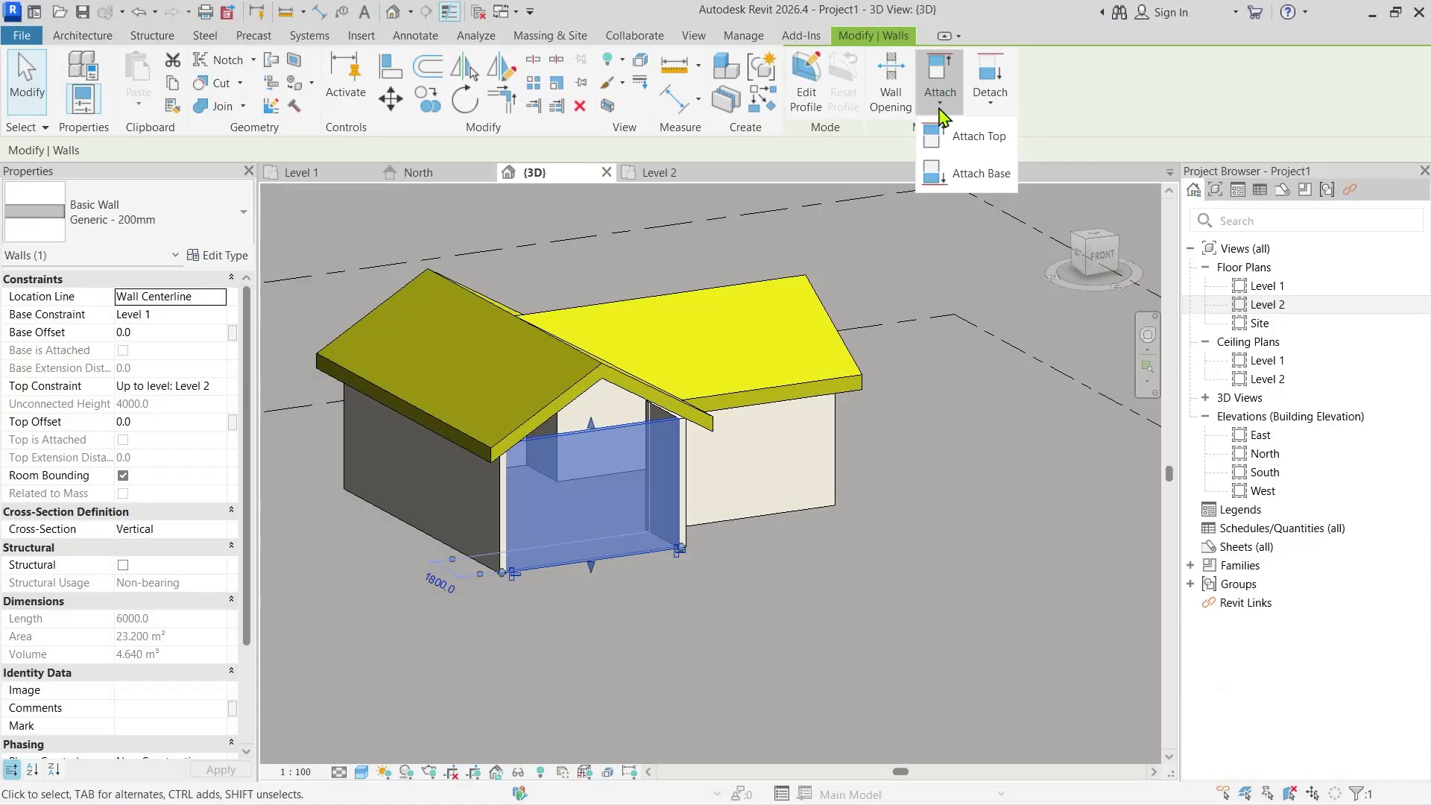
click(948, 137)
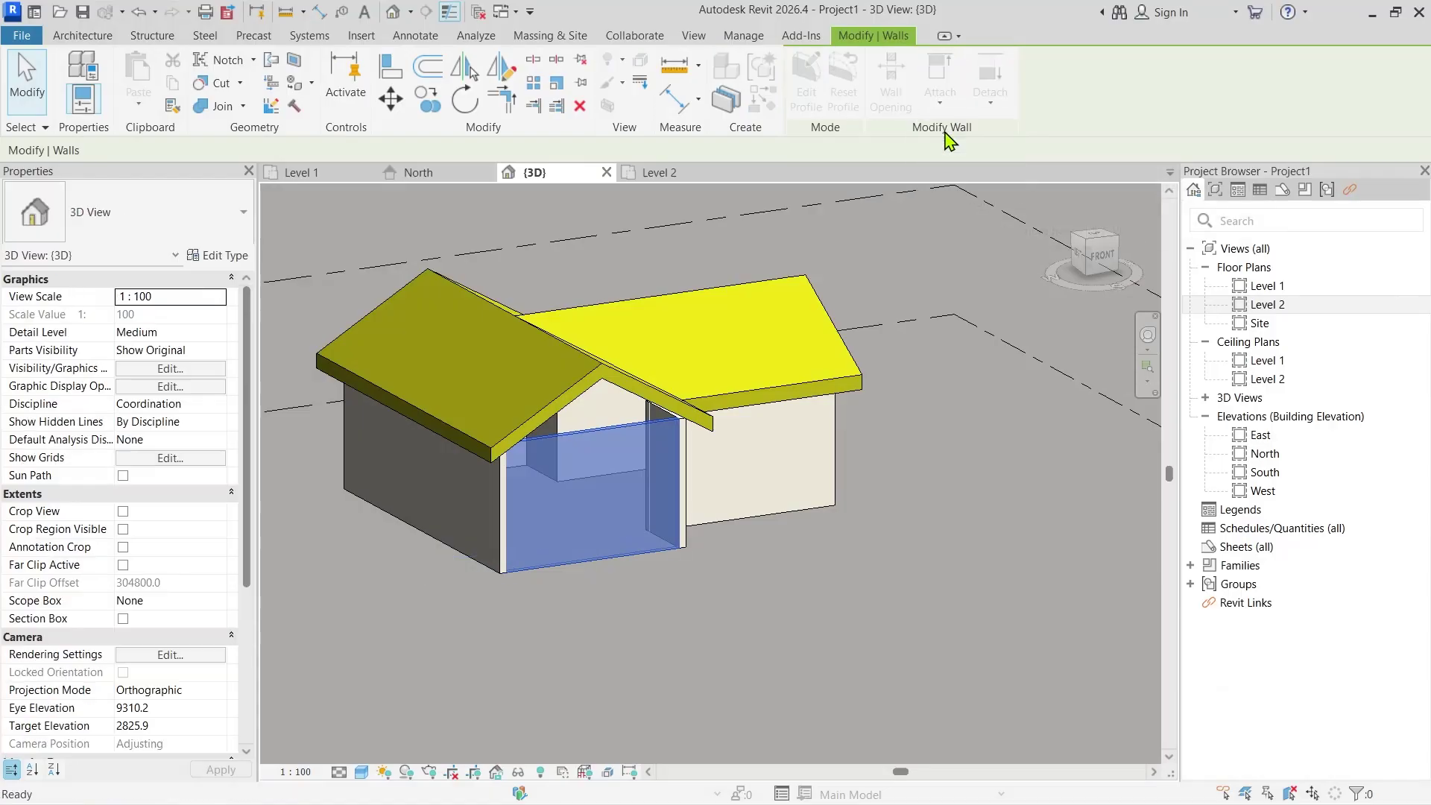
click(626, 382)
click(550, 574)
Examine the attached gable wall and the eave overhang from the front, then the roof's slopes and ridges from above.
scroll(574, 447, up, 3)
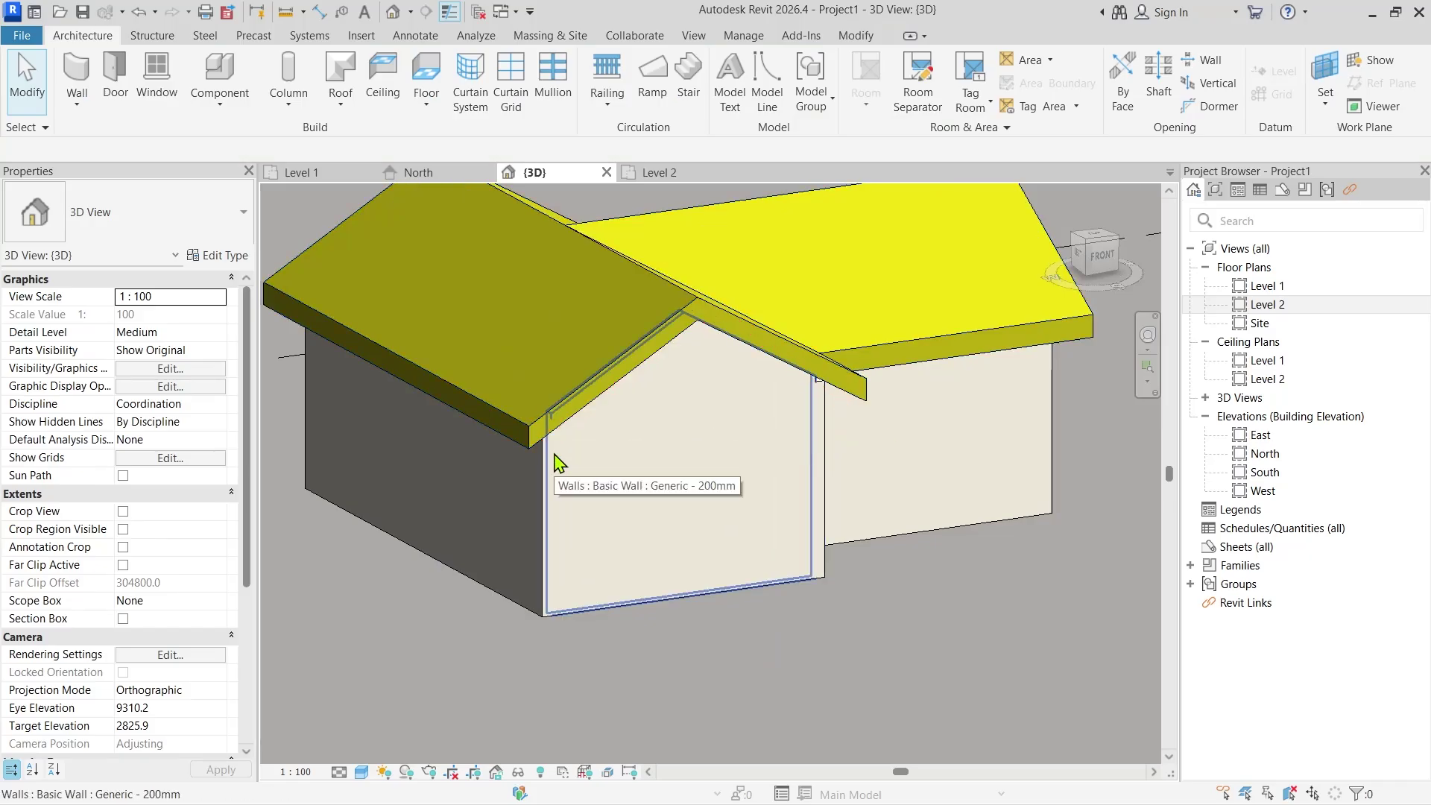
scroll(555, 464, down, 2)
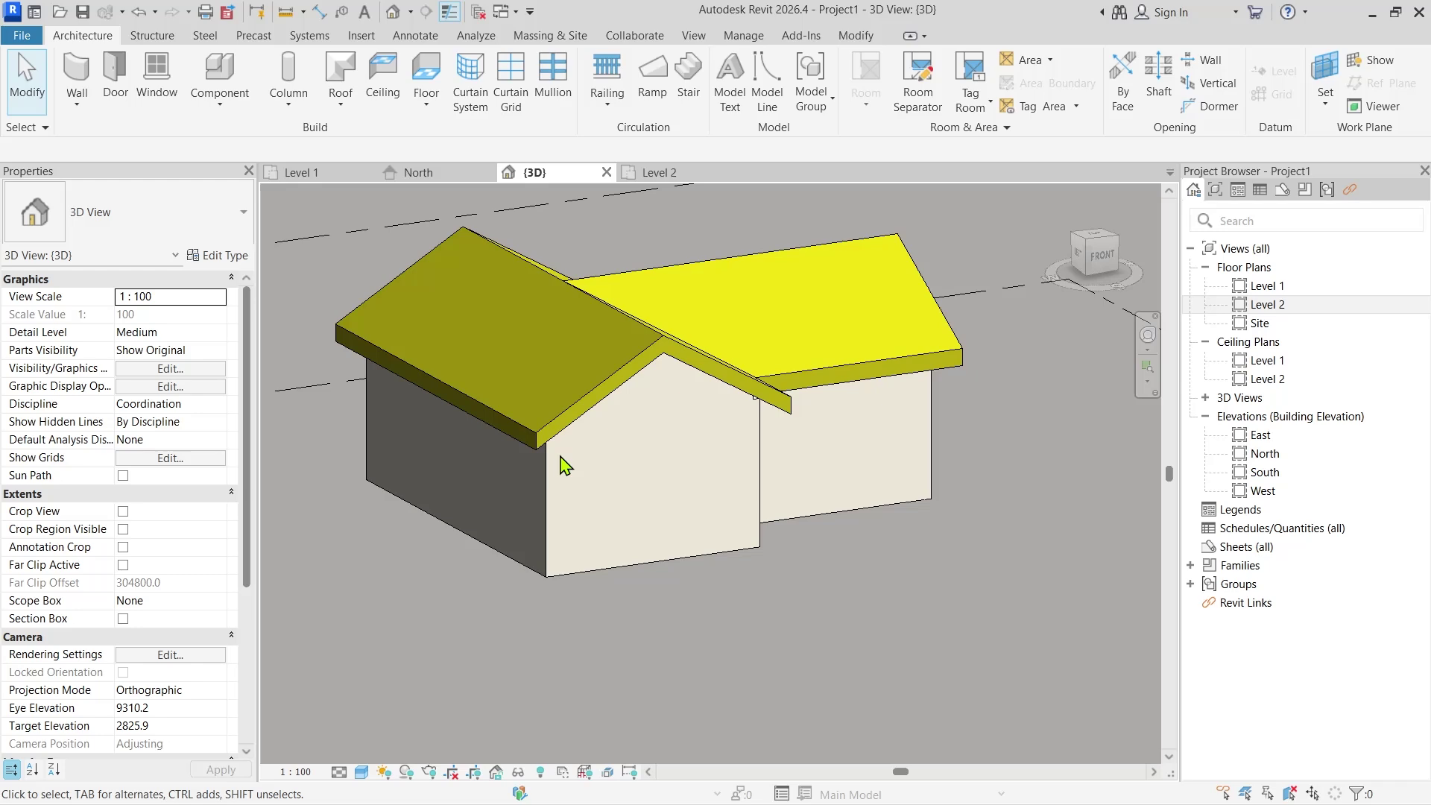
scroll(629, 320, up, 2)
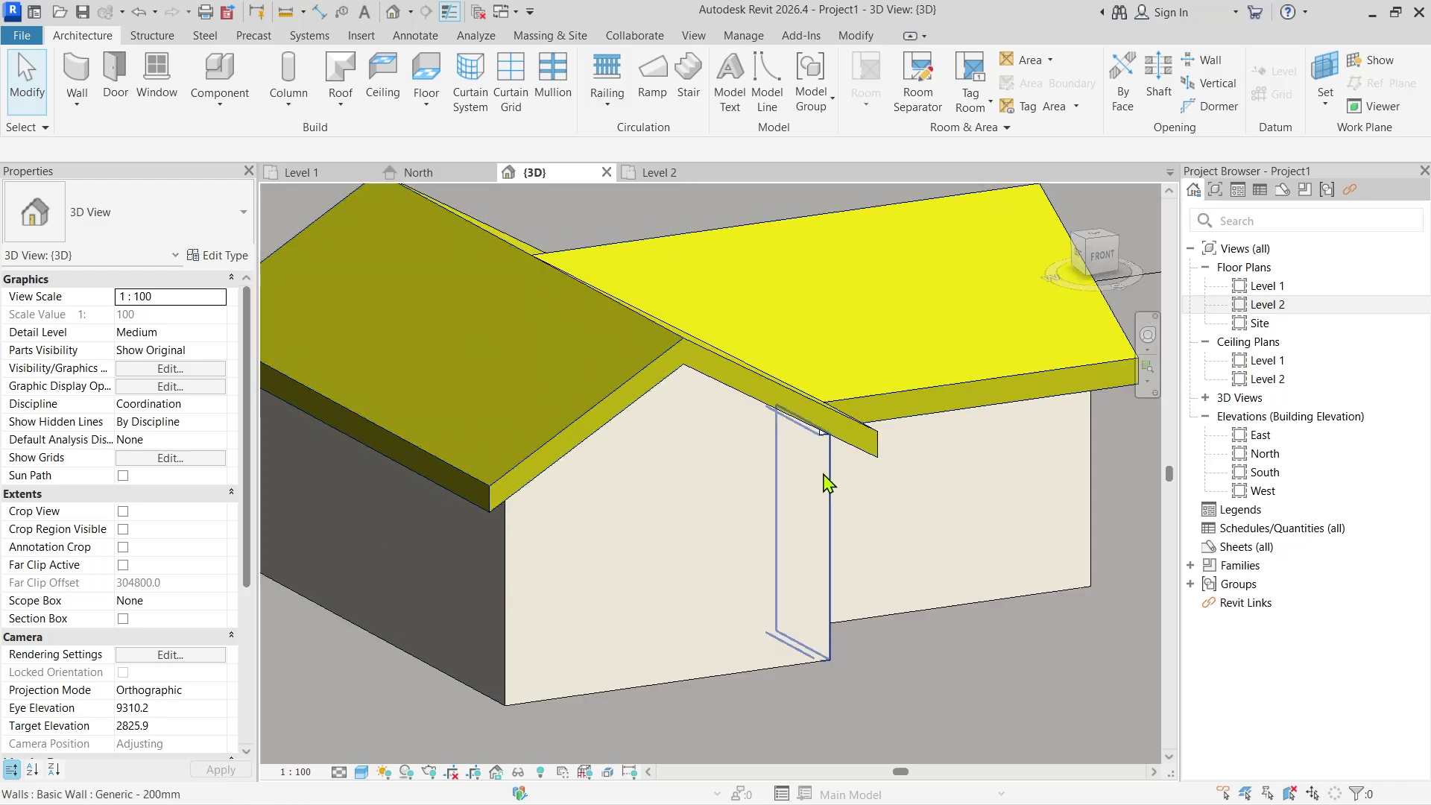
click(1095, 253)
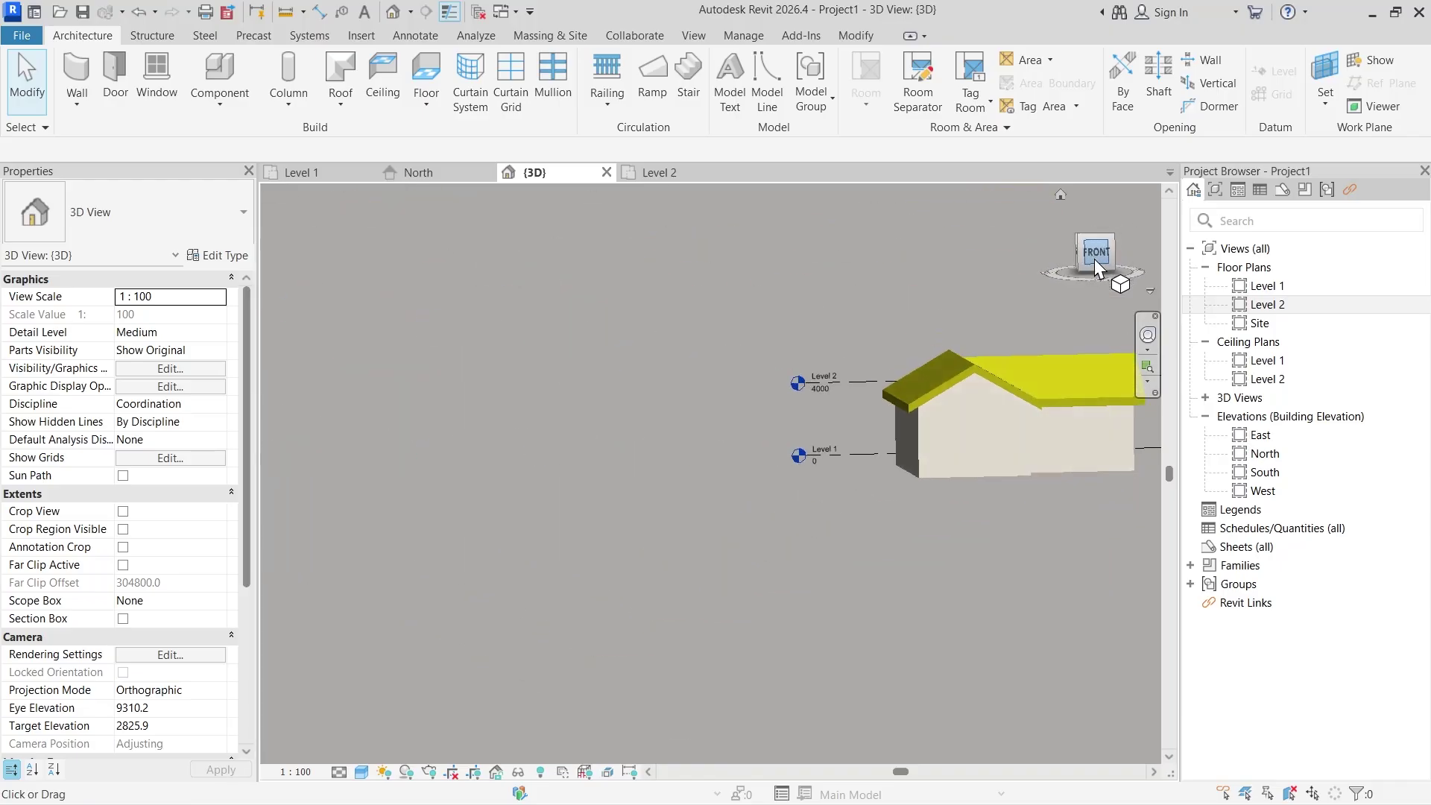
scroll(387, 447, up, 5)
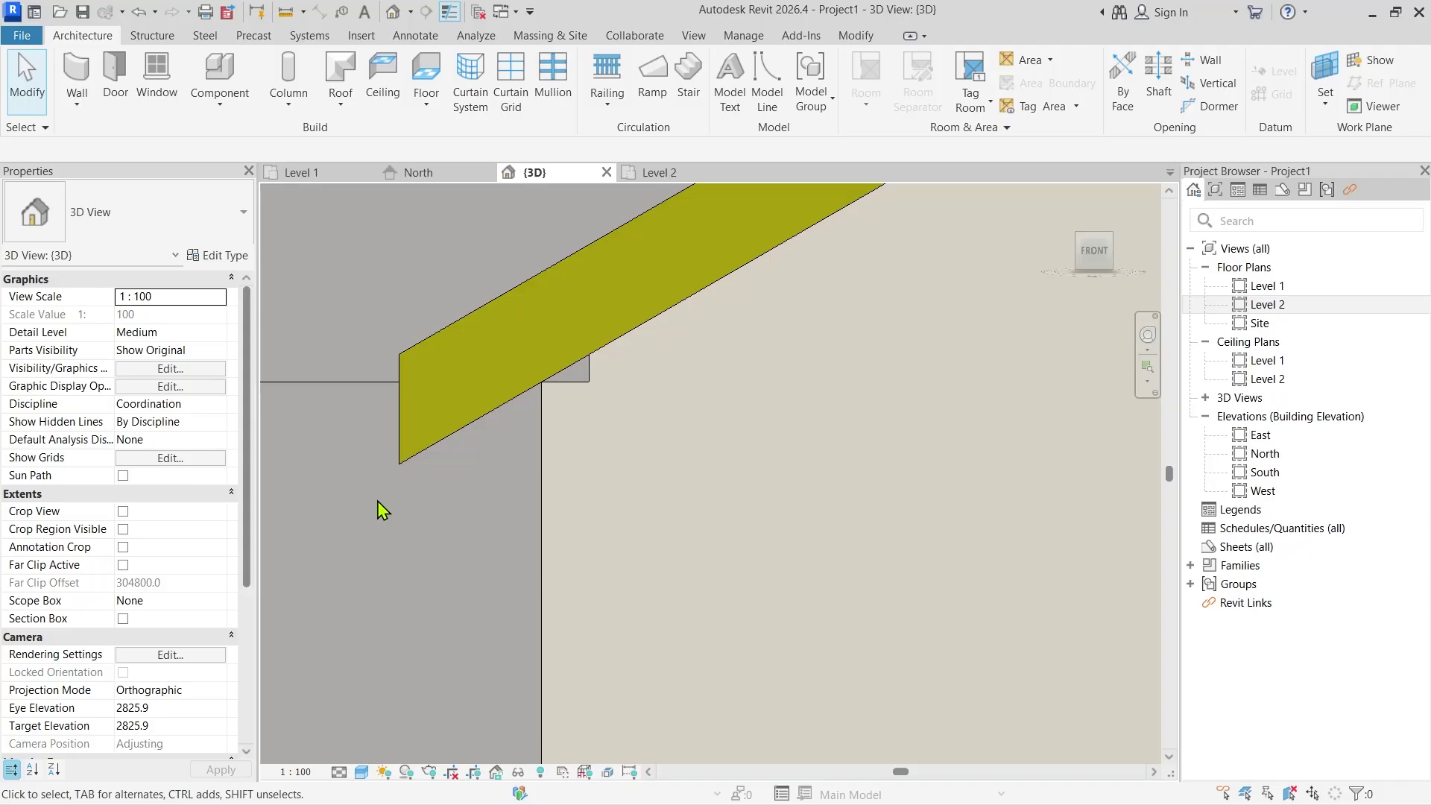
scroll(417, 535, down, 4)
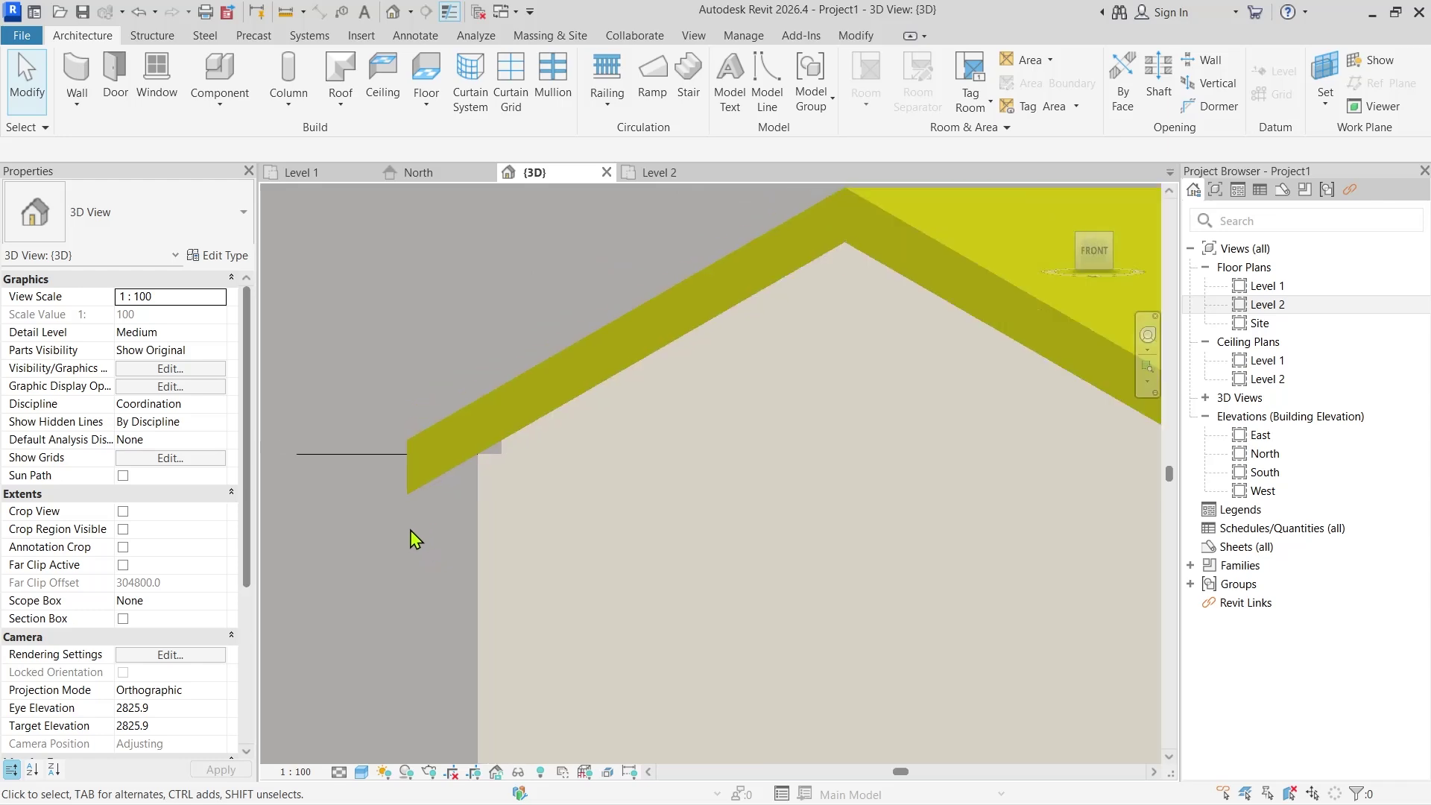
scroll(415, 539, down, 3)
shift+middle_drag(676, 396, 753, 654)
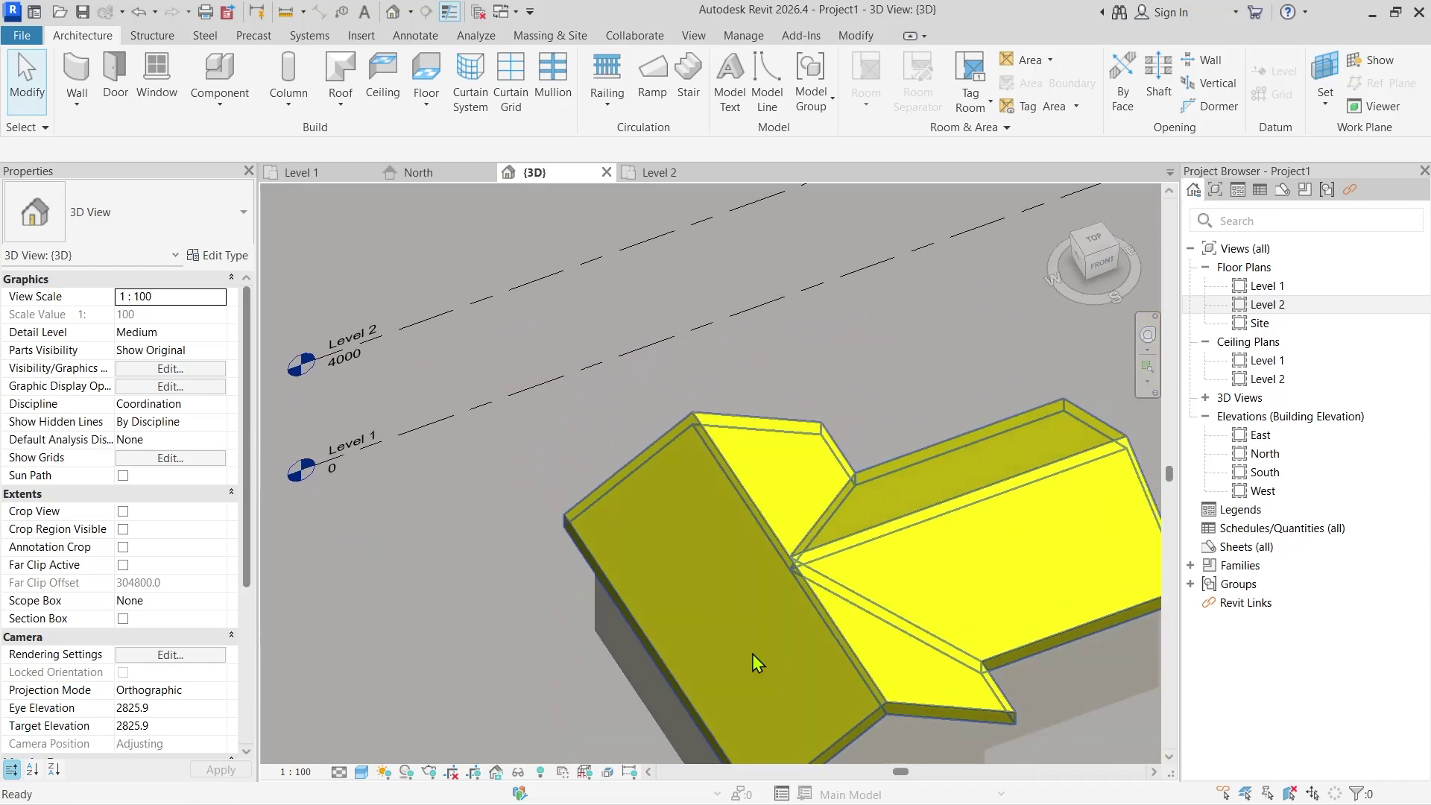
scroll(752, 655, up, 5)
middle_drag(590, 335, 932, 559)
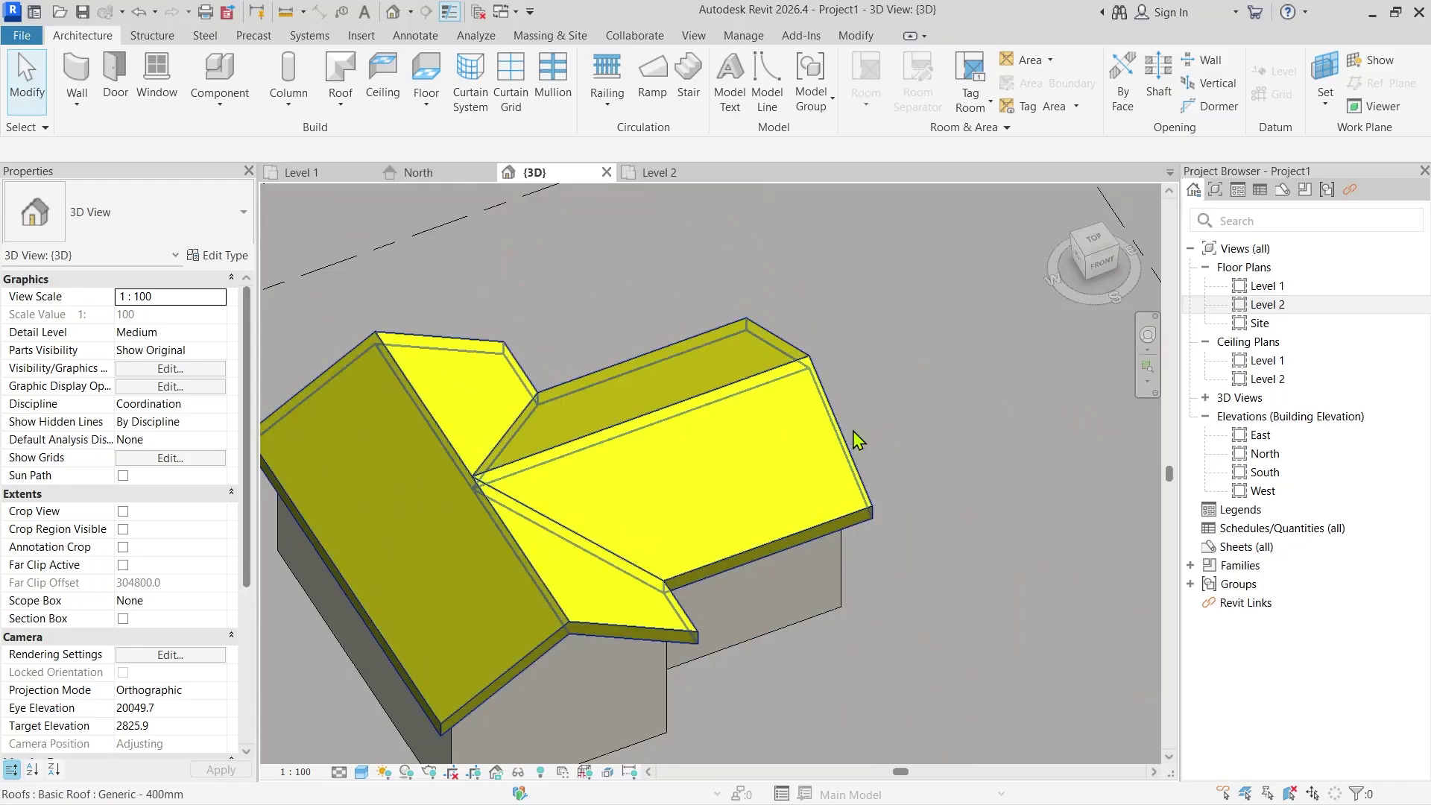
Copy the main block's five walls in the Level 1 plan three times in a row to the east, the last copy 11000 mm beyond the second.
click(318, 179)
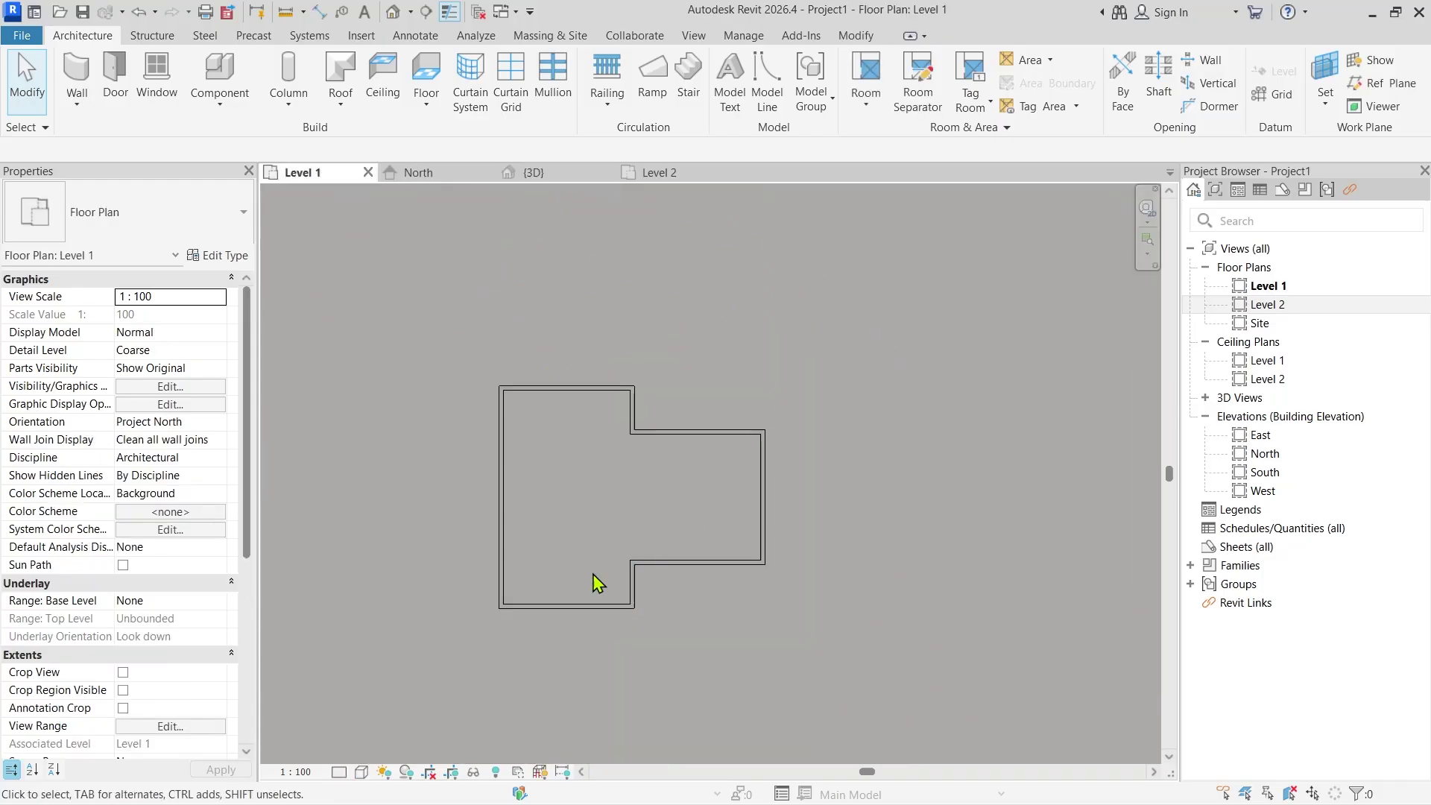
drag(441, 664, 667, 372)
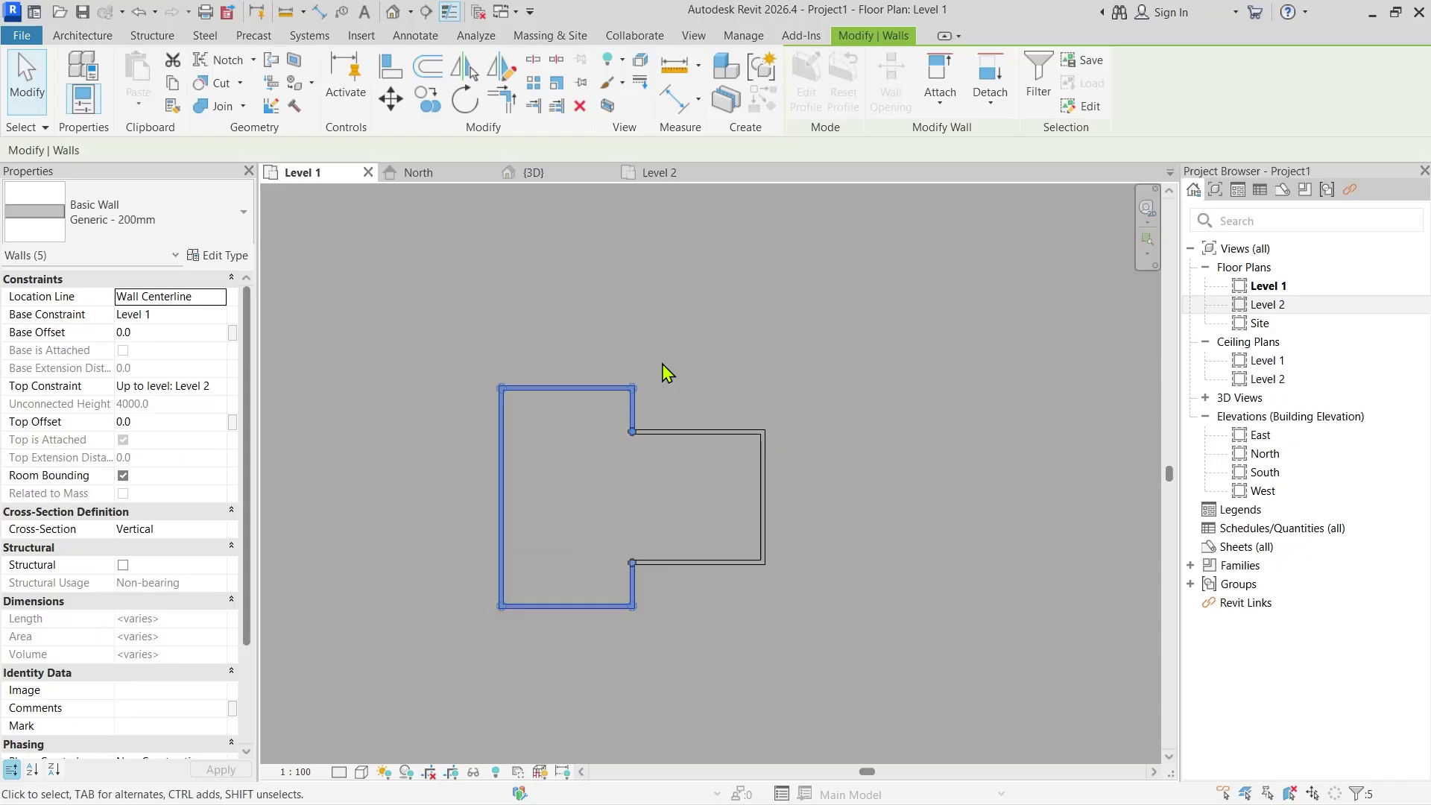
key(c)
key(o)
click(579, 403)
scroll(621, 417, down, 2)
middle_drag(807, 451, 575, 417)
click(579, 404)
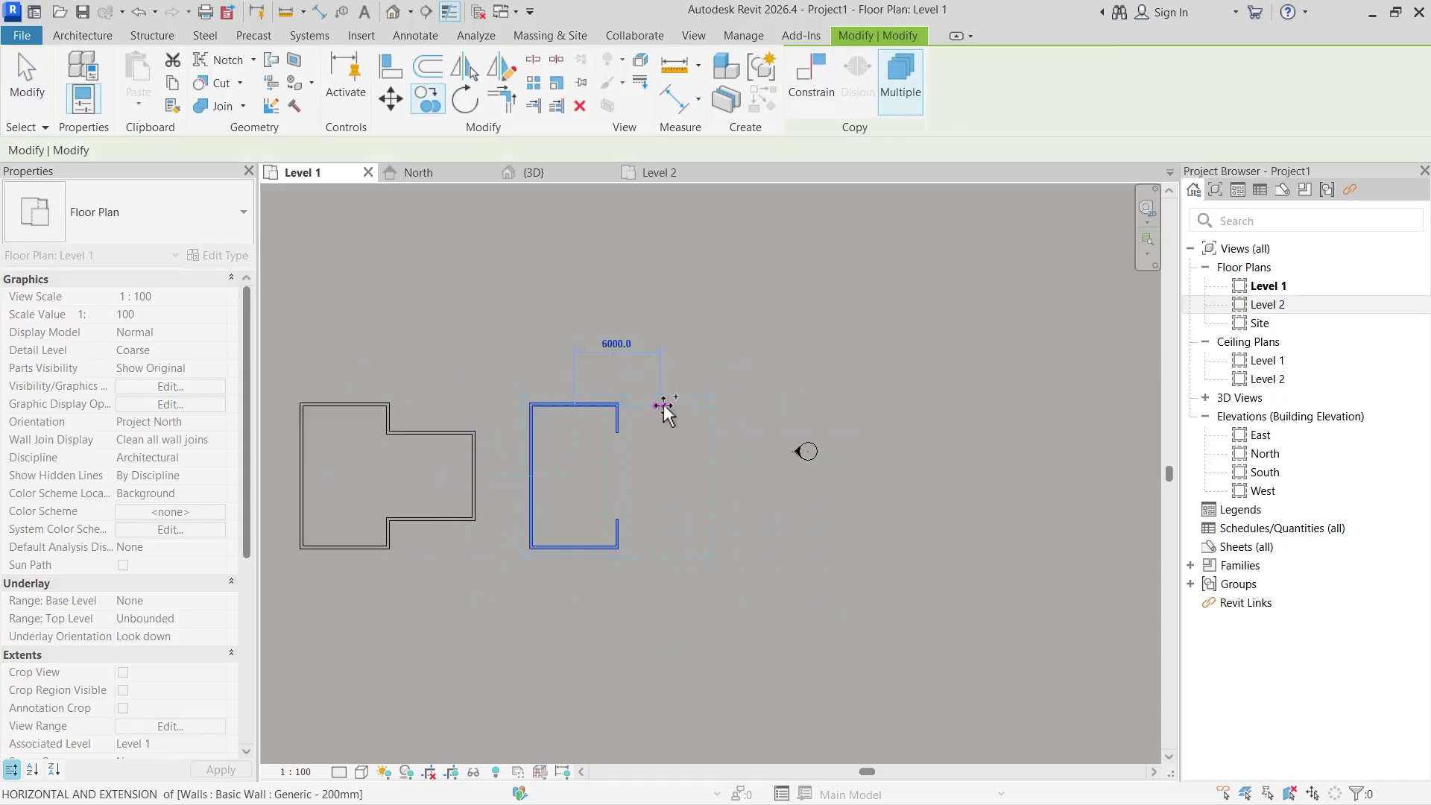
click(715, 403)
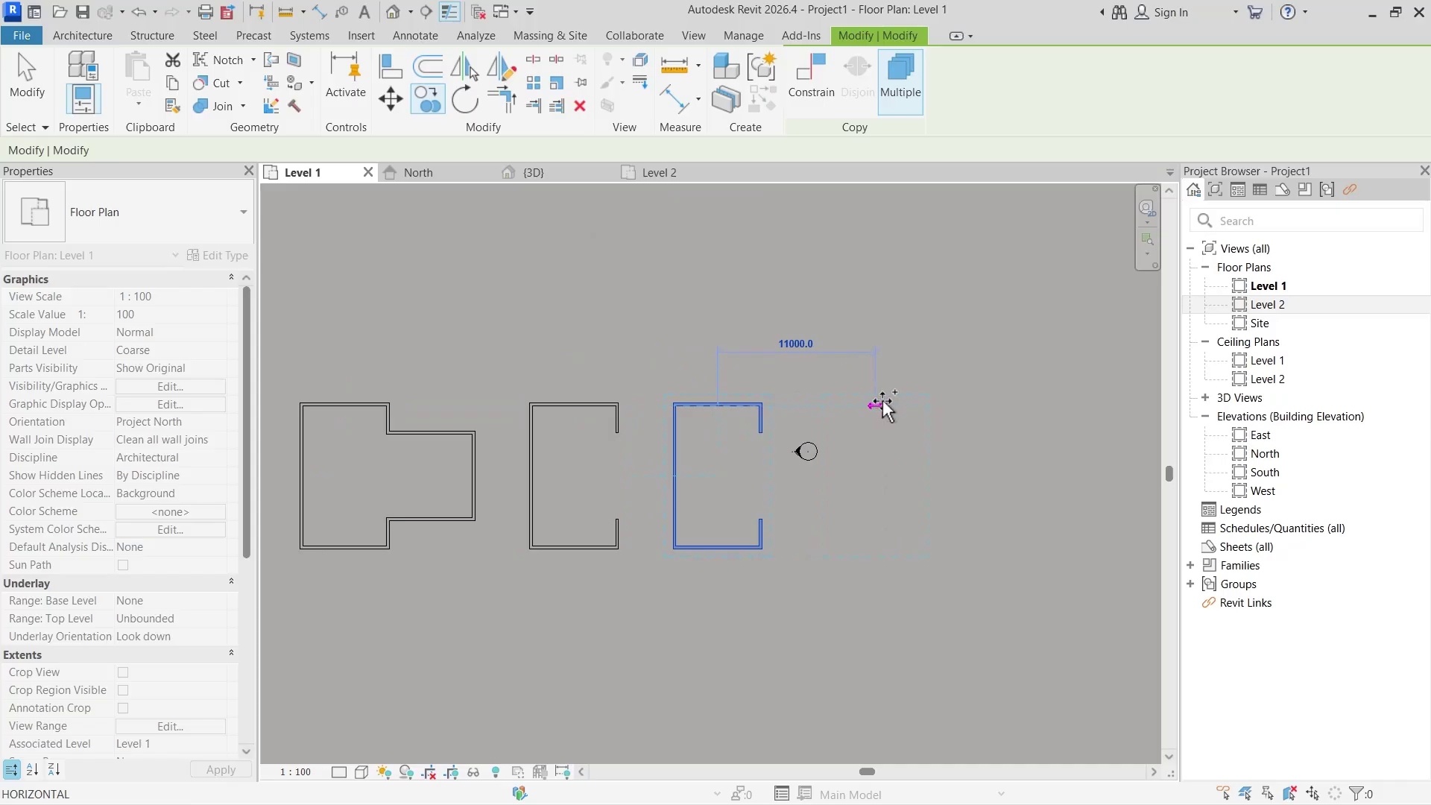
click(881, 406)
key(Escape)
key(Escape)
Move the East elevation marker farther east, clear of the copied walls.
middle_drag(735, 438, 584, 427)
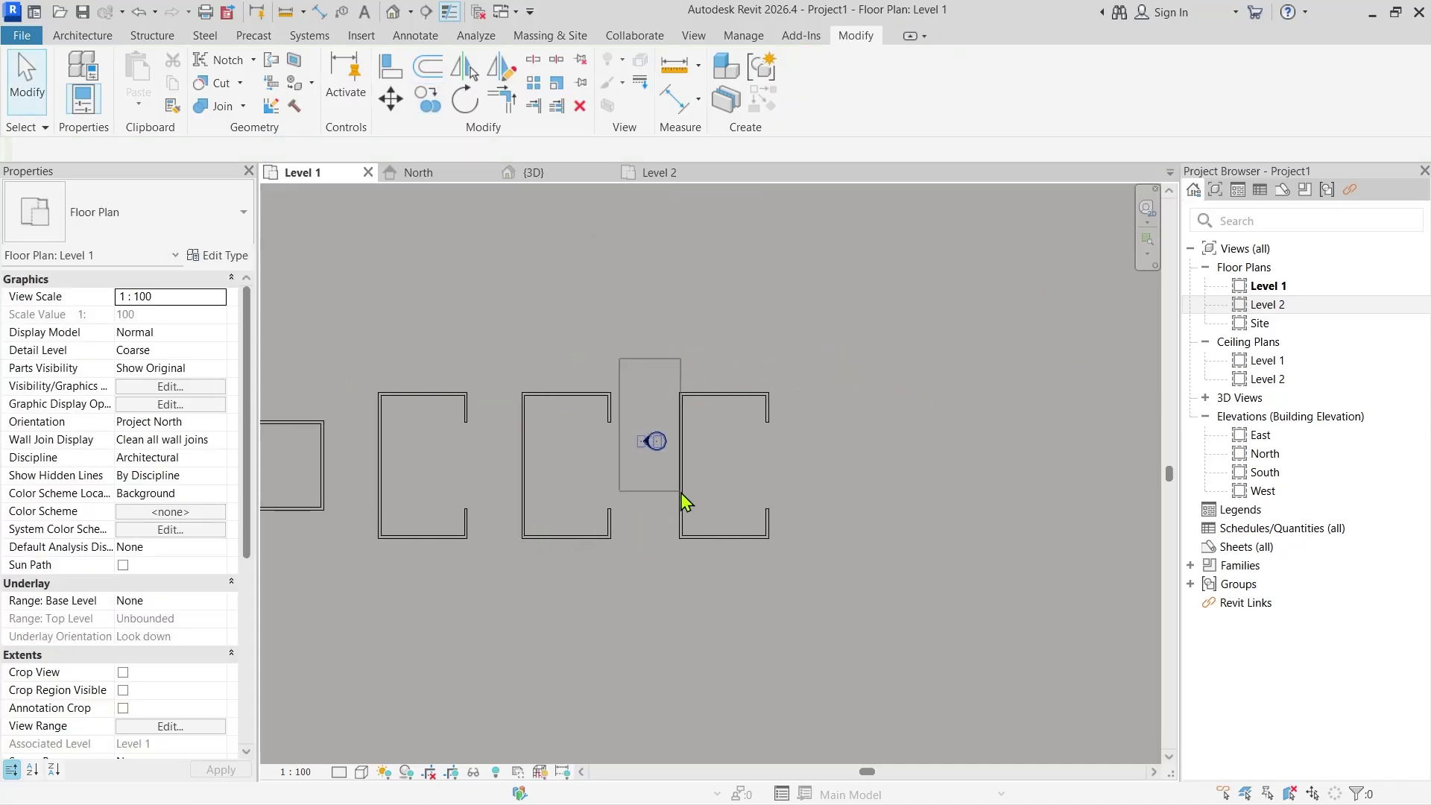
drag(681, 494, 681, 493)
drag(656, 441, 981, 422)
click(459, 490)
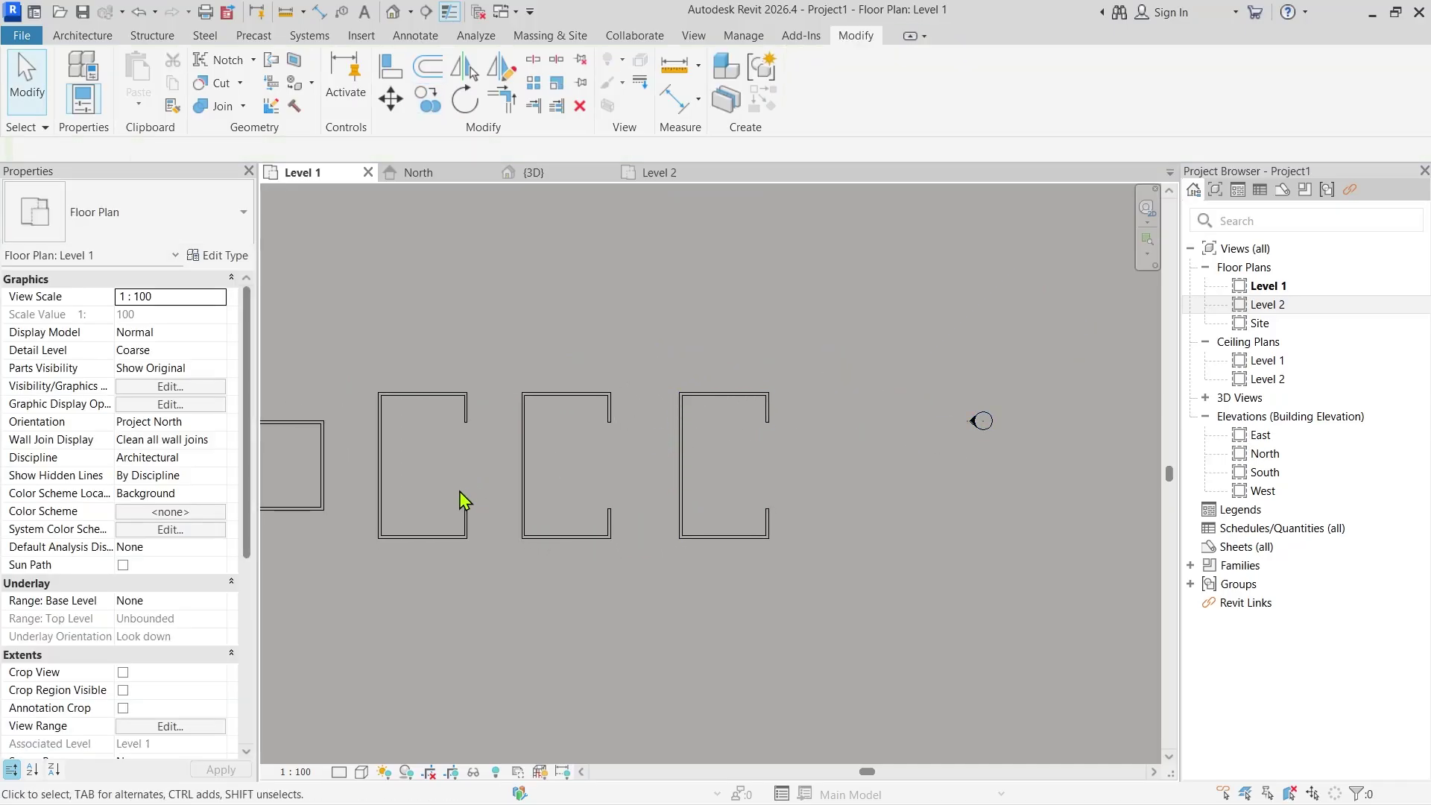
Trim/extend the open east wall segments of all three copies together so each forms a closed rectangle.
key(t)
key(r)
click(466, 521)
click(468, 415)
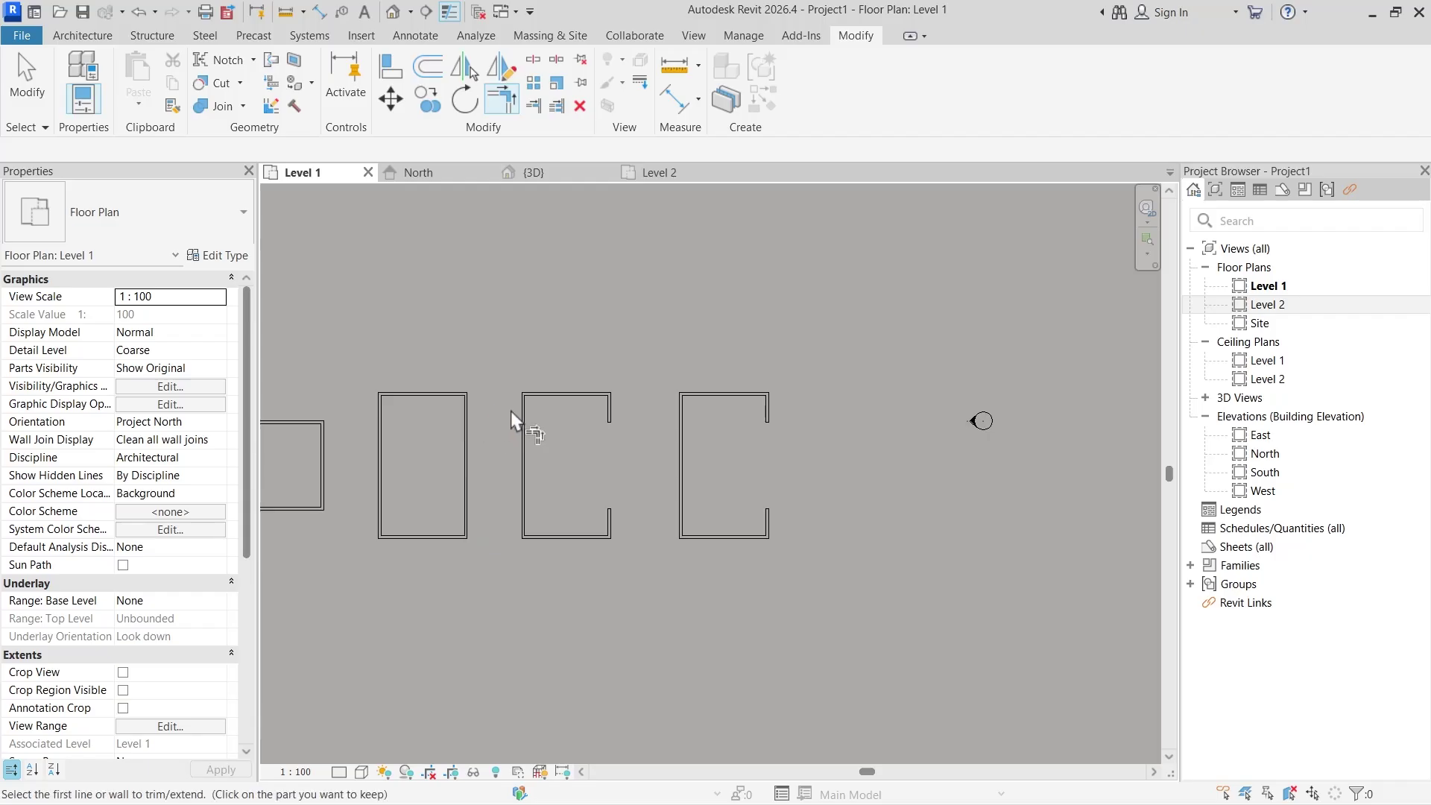
click(608, 513)
click(608, 417)
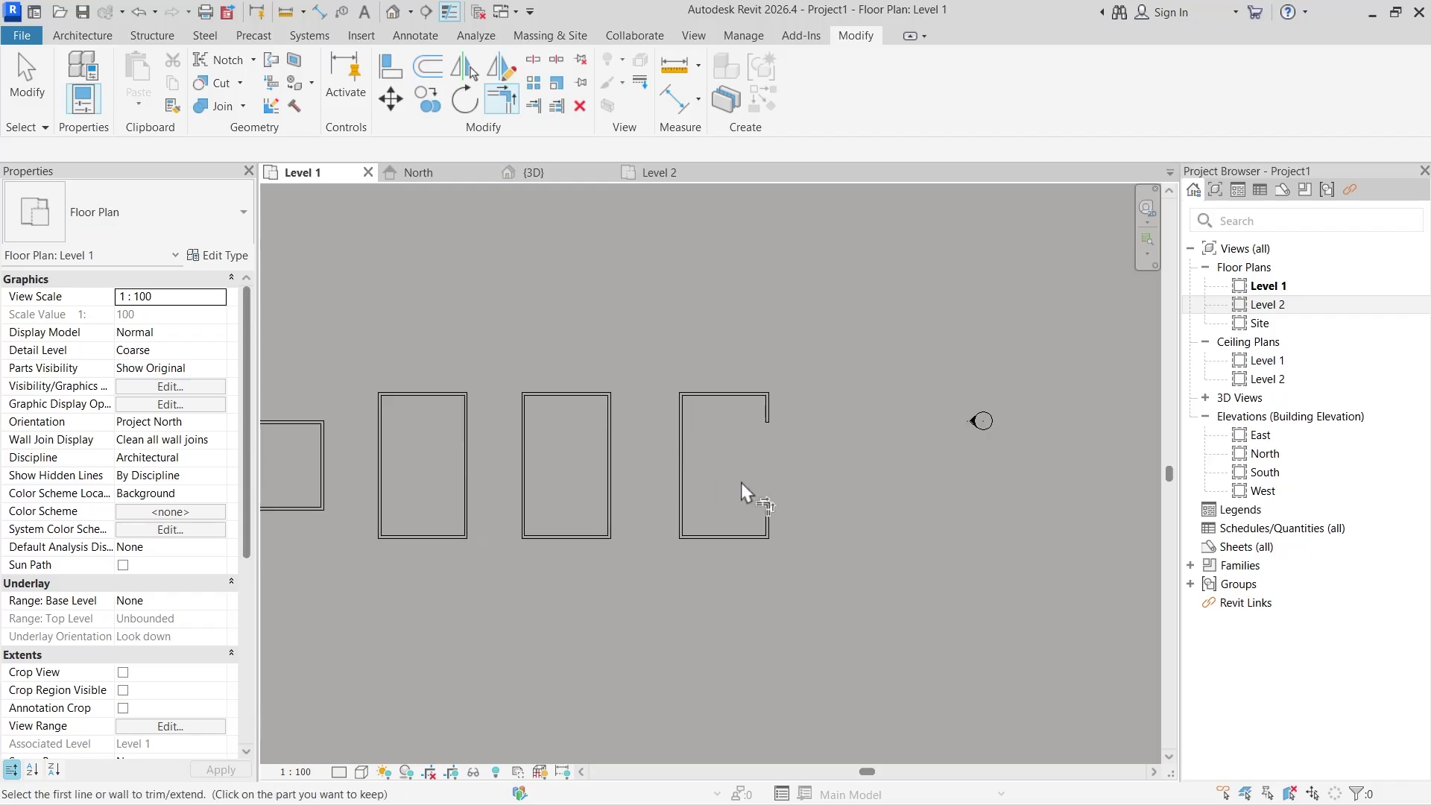
click(765, 517)
click(767, 412)
key(Escape)
middle_drag(607, 581, 692, 552)
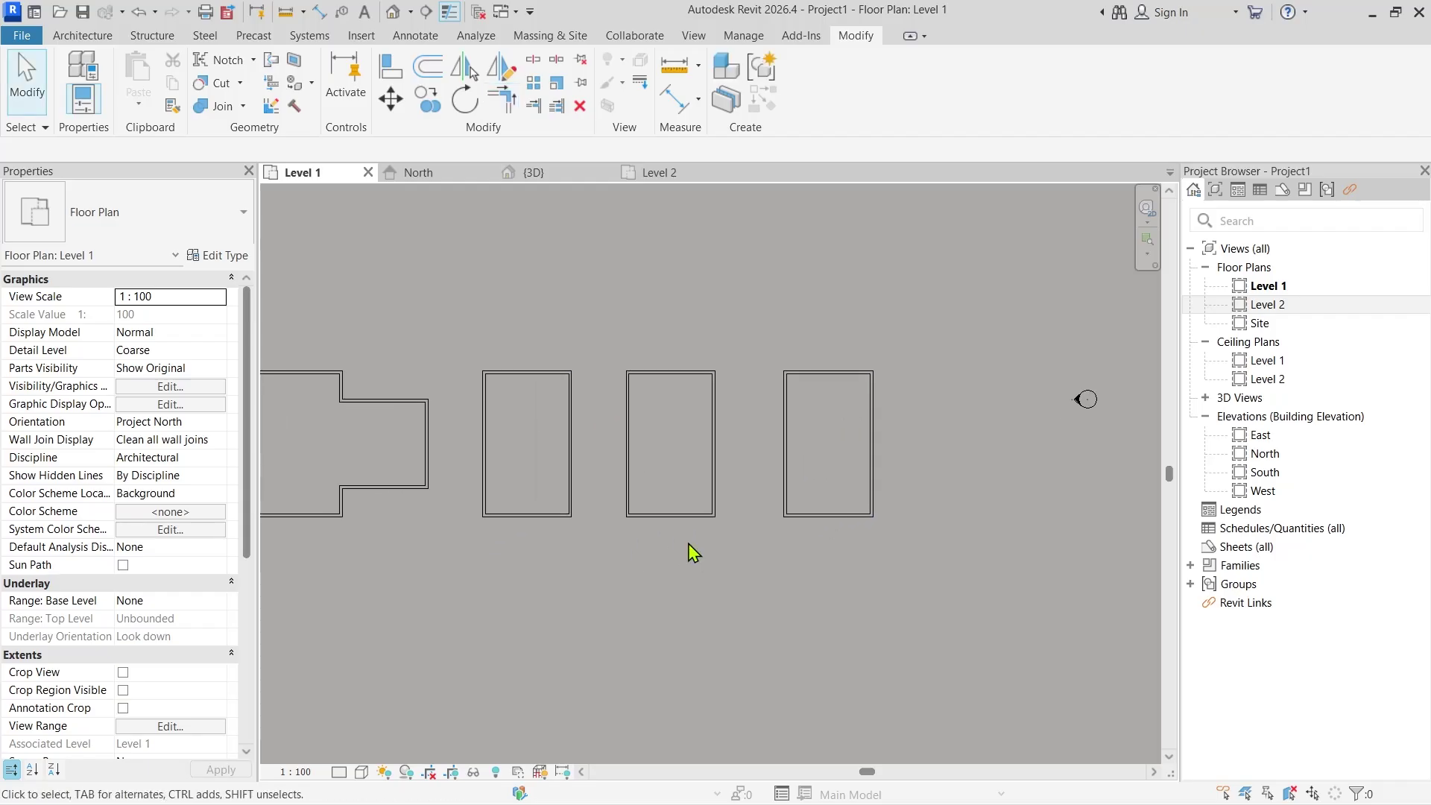
Start a roof by footprint on Level 2 and pick the first rectangle's four walls as sloped boundary lines with a 600 mm overhang.
click(81, 37)
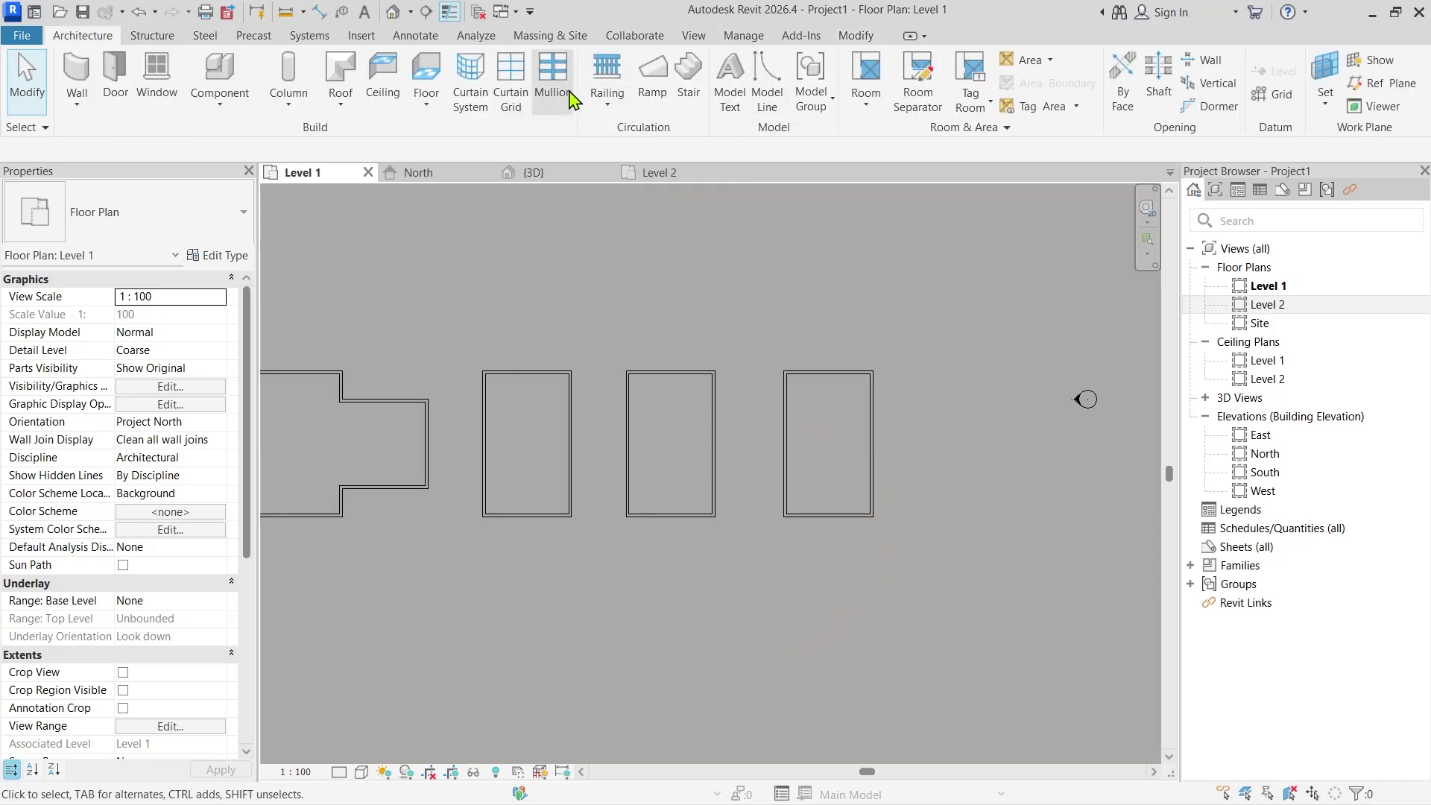
click(345, 99)
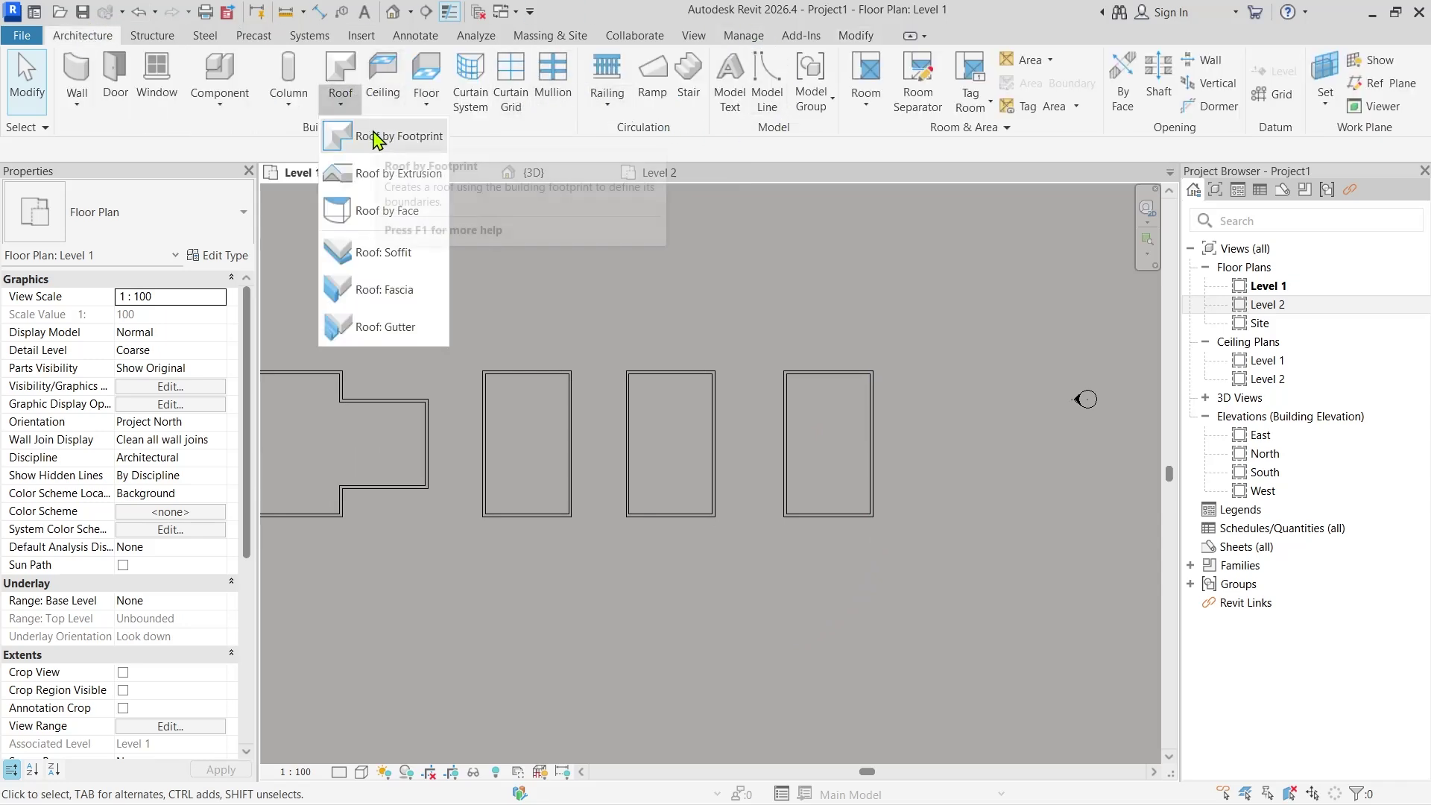
click(377, 132)
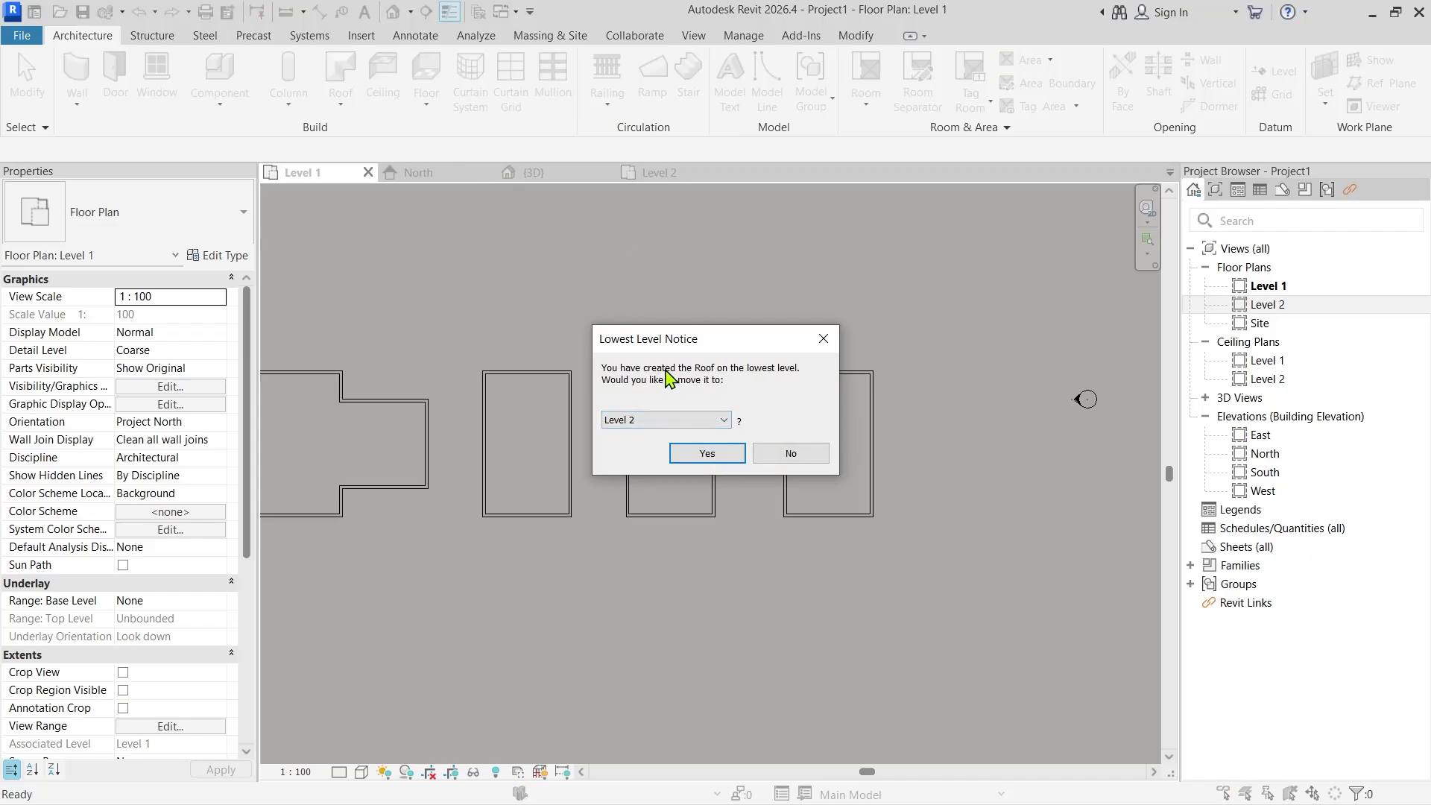
click(702, 452)
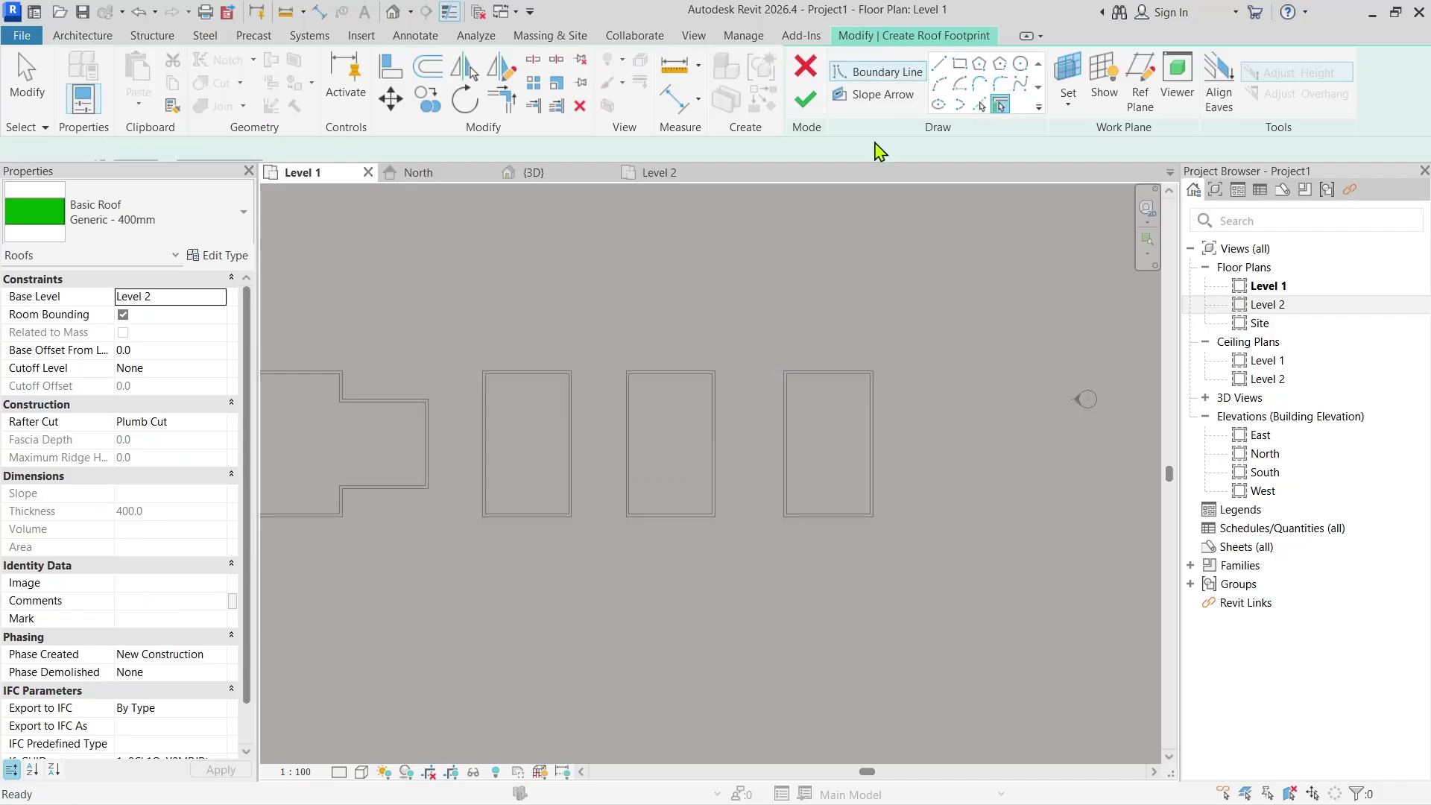
scroll(551, 432, up, 2)
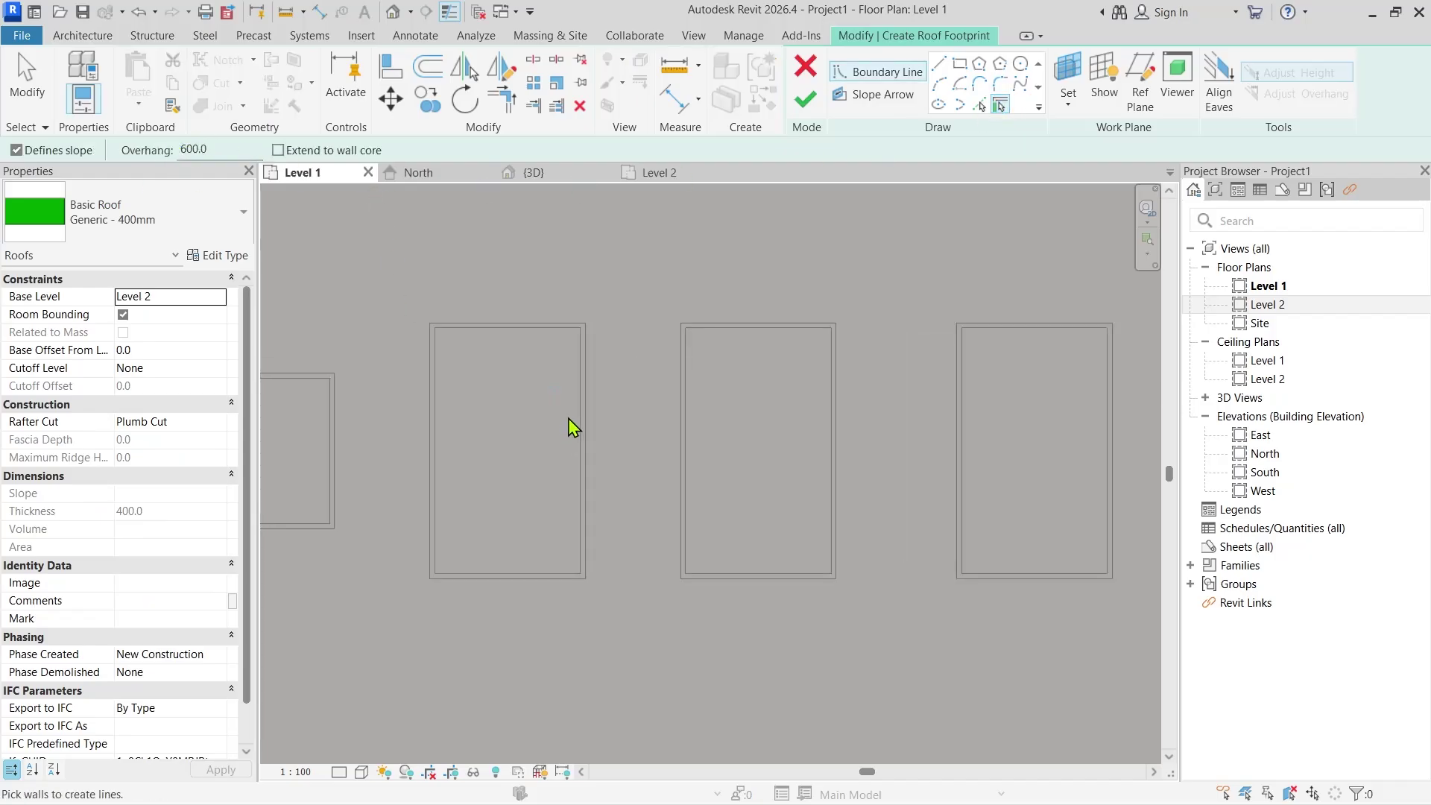
click(588, 402)
click(510, 582)
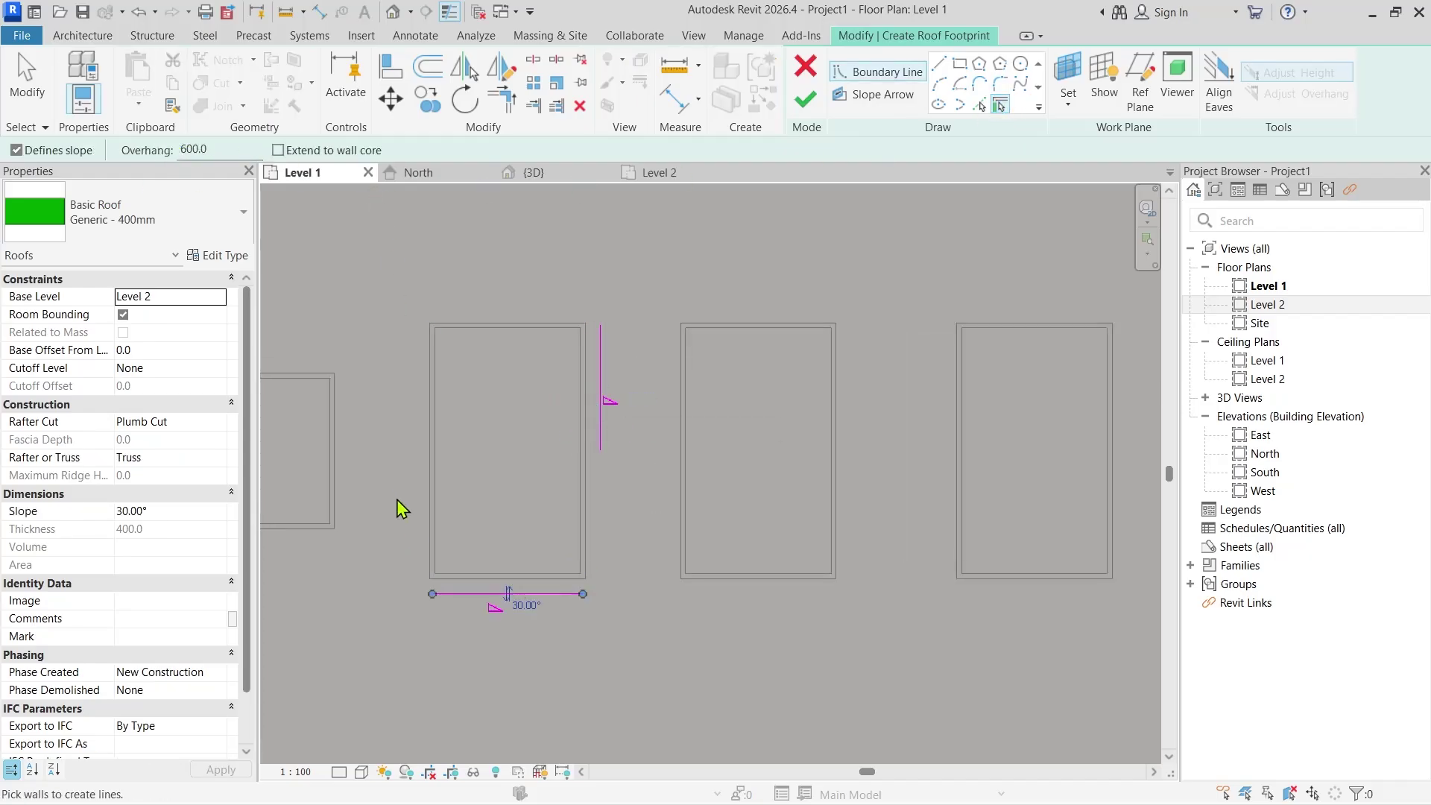
click(424, 484)
click(485, 322)
Trim the south and east roof boundary lines to a corner to close the footprint.
scroll(511, 303, down, 2)
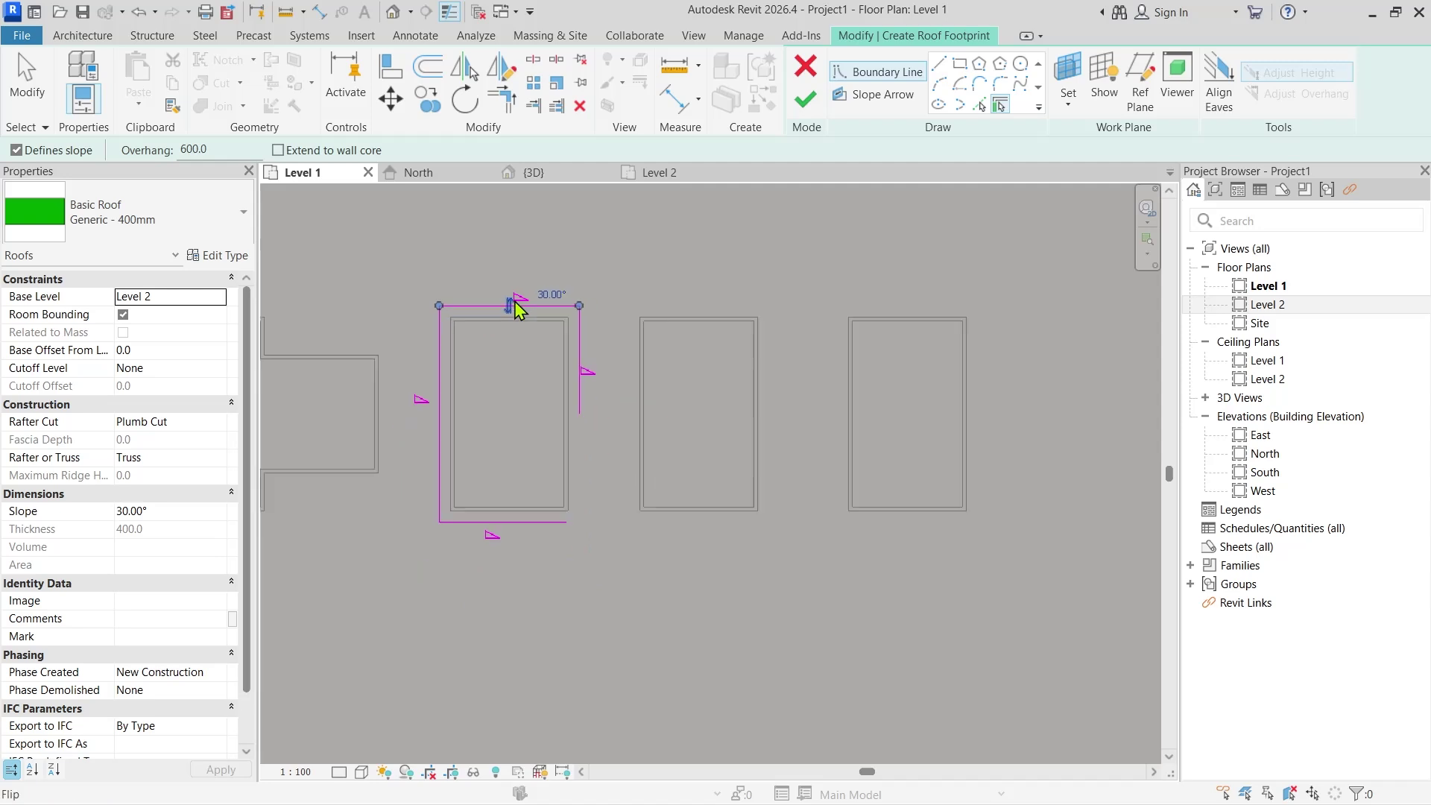
key(t)
key(r)
scroll(533, 396, down, 1)
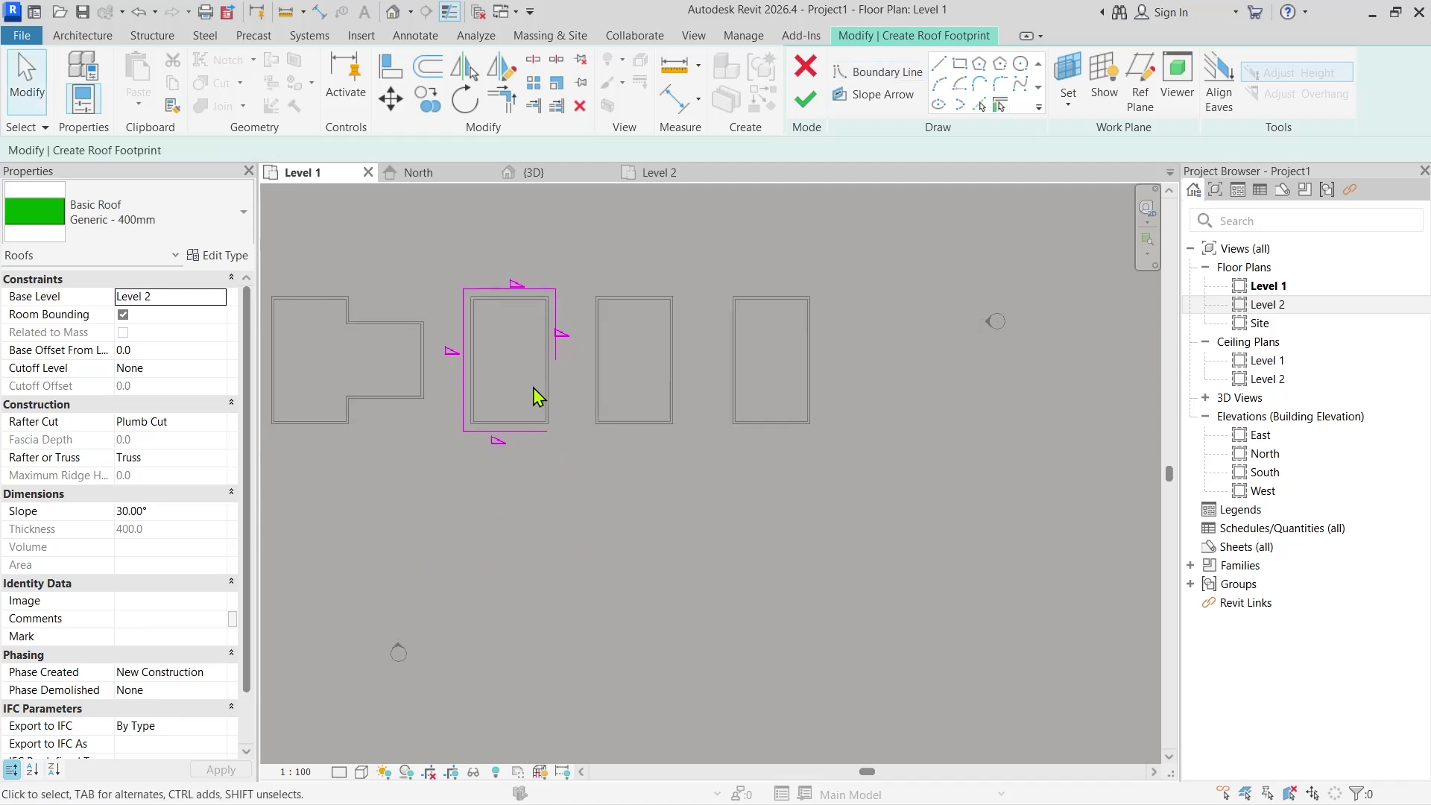
click(522, 430)
click(555, 388)
key(Escape)
Remove the slope definition from the footprint's north and south edges and finish the roof.
click(493, 432)
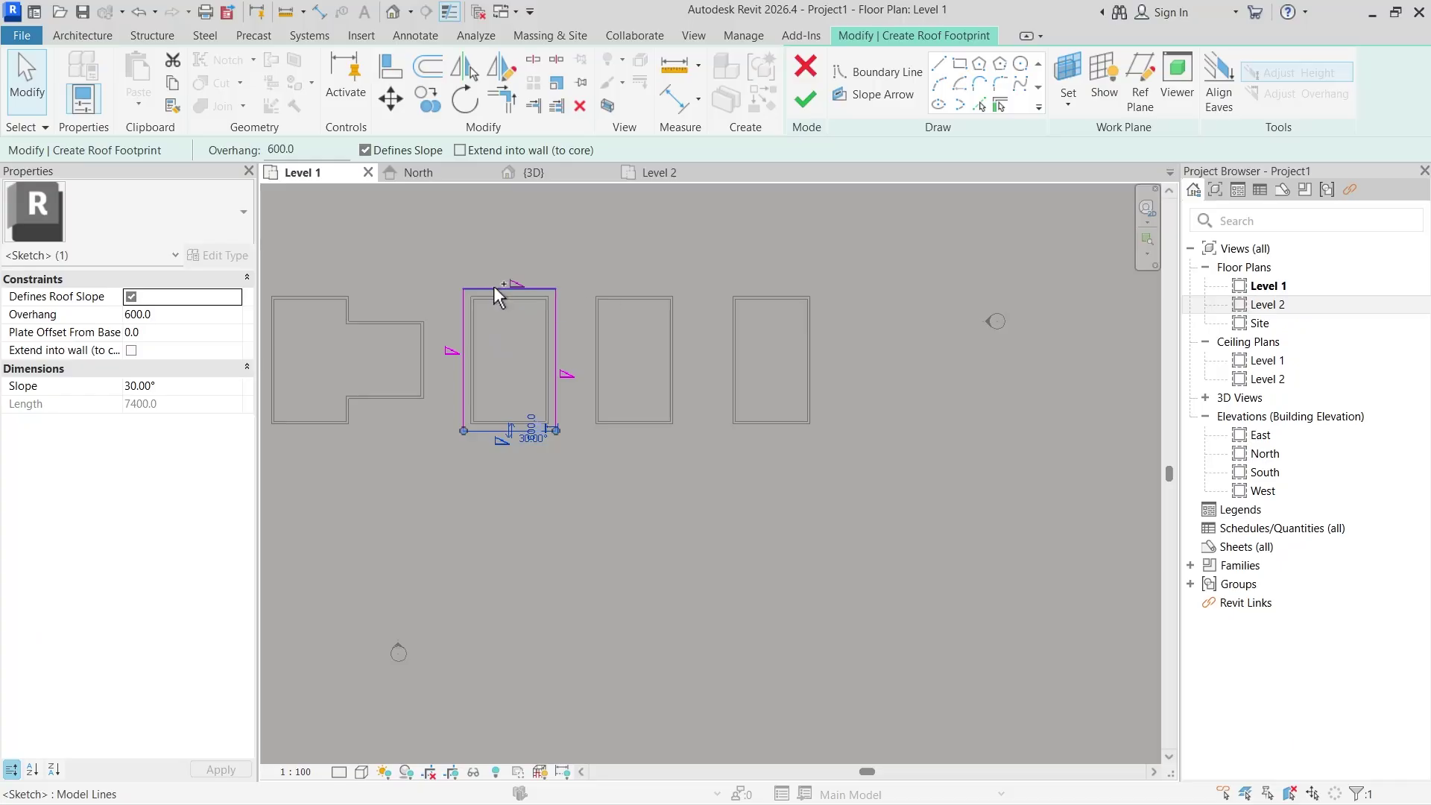
ctrl+click(494, 288)
click(366, 150)
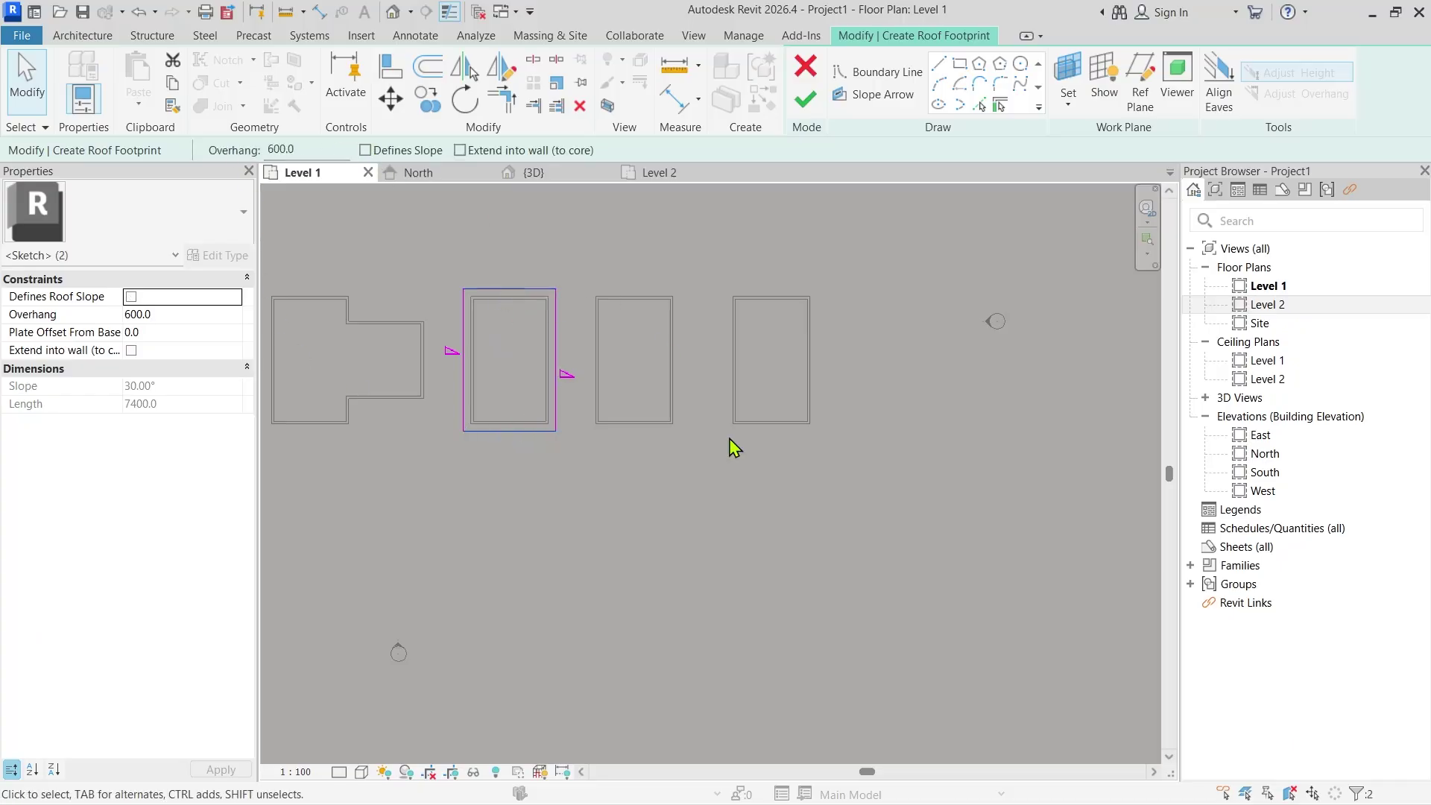
click(732, 522)
click(806, 98)
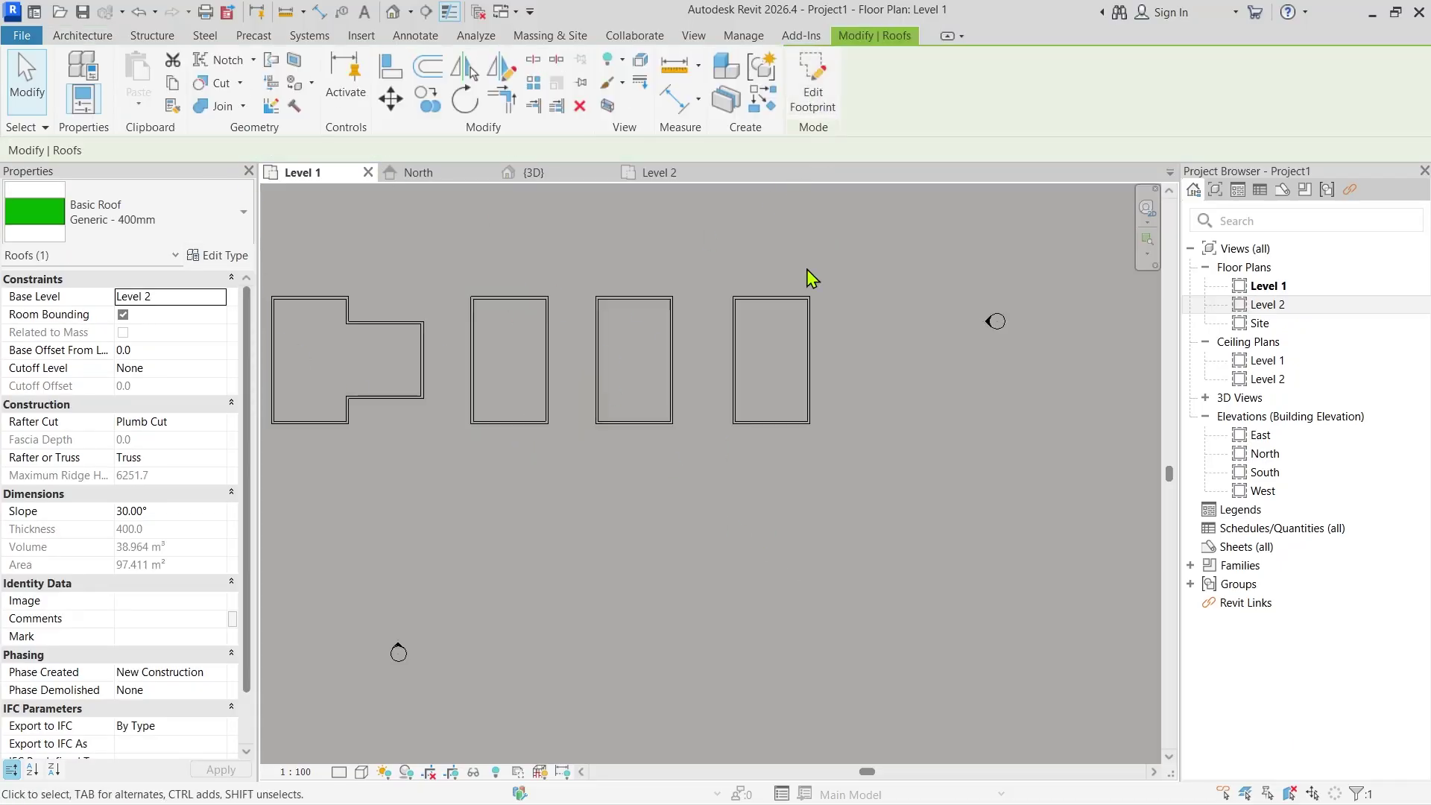
Examine the new gable roof and its open gable end in 3D from above and the front, and return to the Level 1 plan.
click(538, 172)
scroll(549, 390, down, 2)
scroll(674, 365, up, 4)
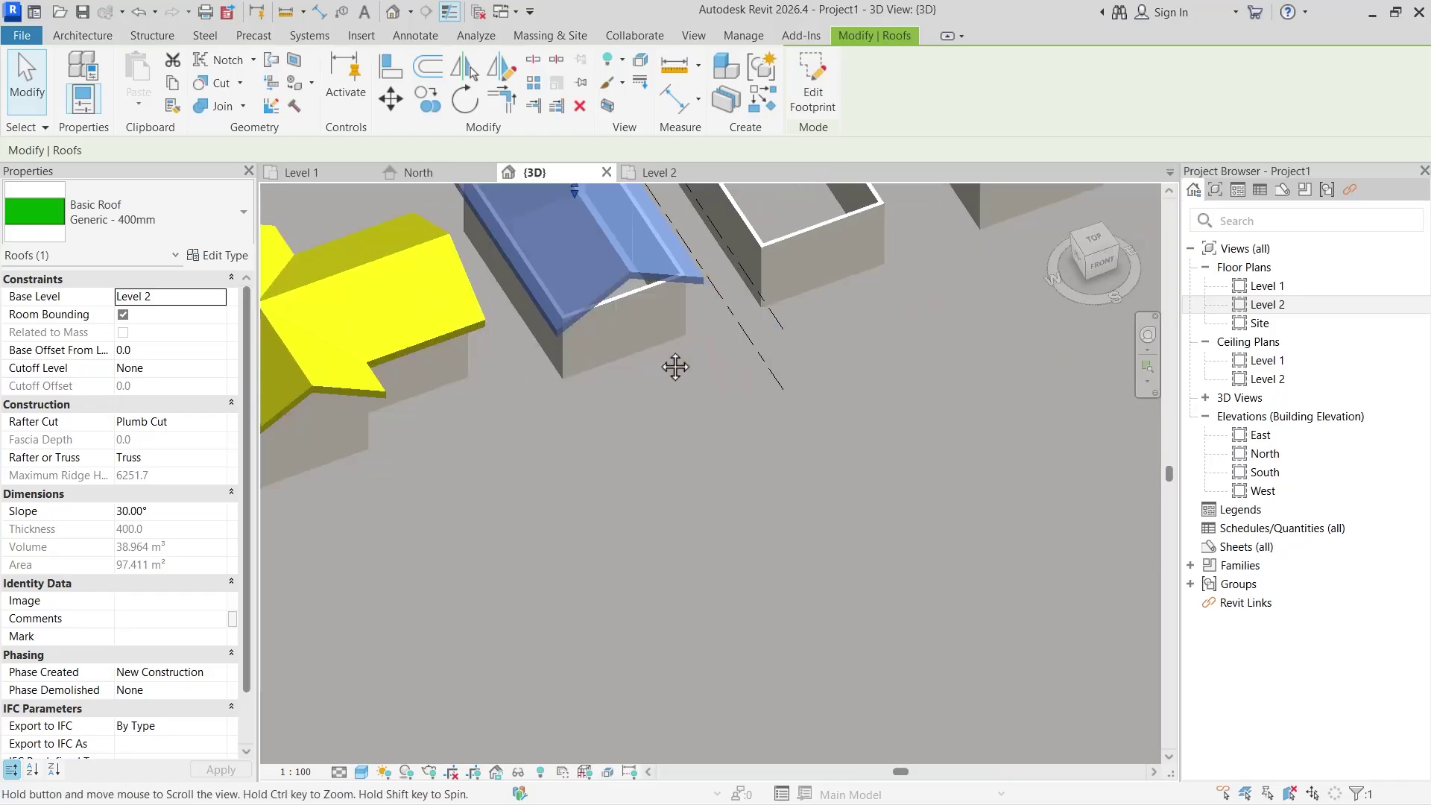
shift+middle_drag(734, 492, 883, 408)
key(Escape)
scroll(638, 438, up, 3)
shift+middle_drag(638, 437, 706, 402)
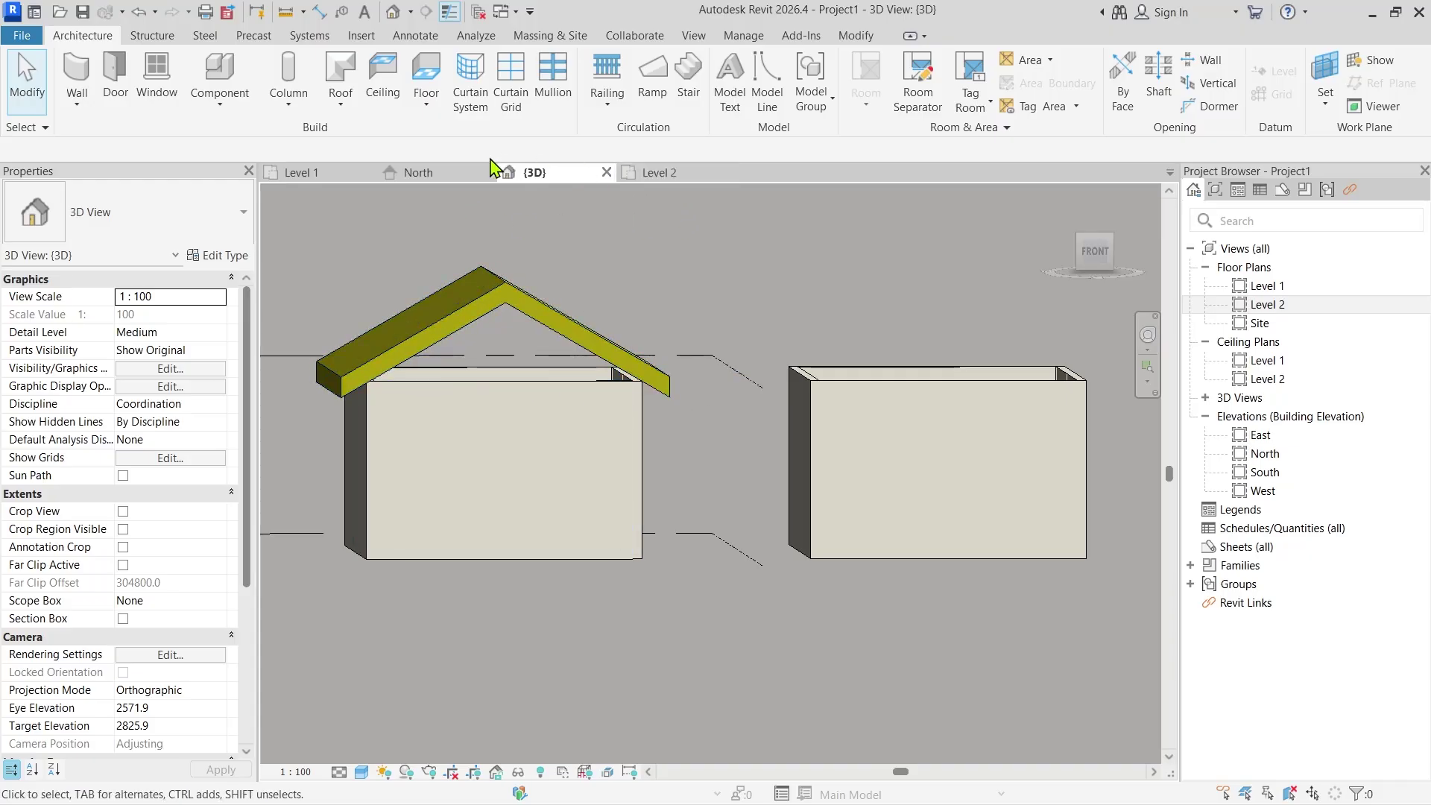
click(313, 173)
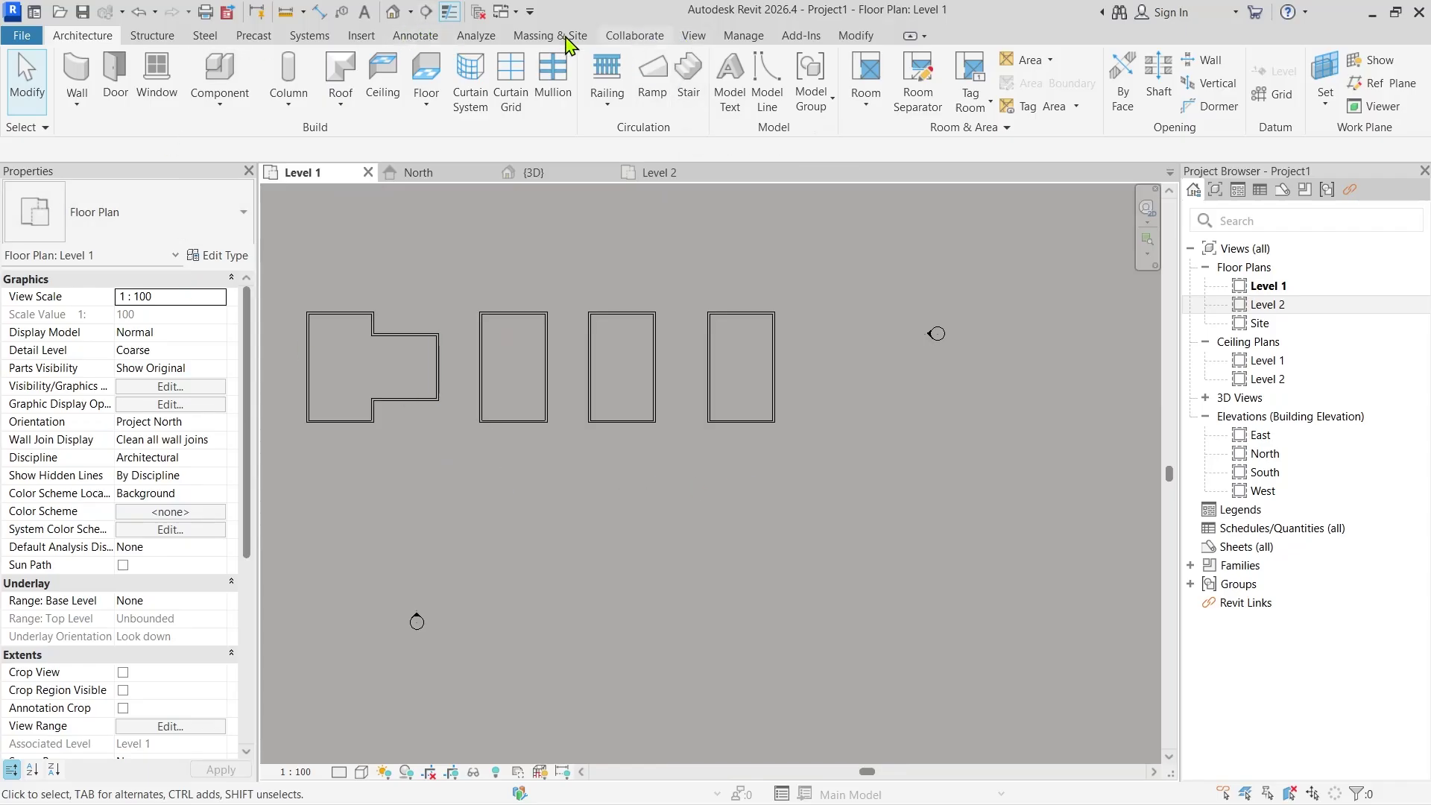
Draw two parallel horizontal detail lines south of the buildings in the Level 1 plan as road edges.
click(414, 36)
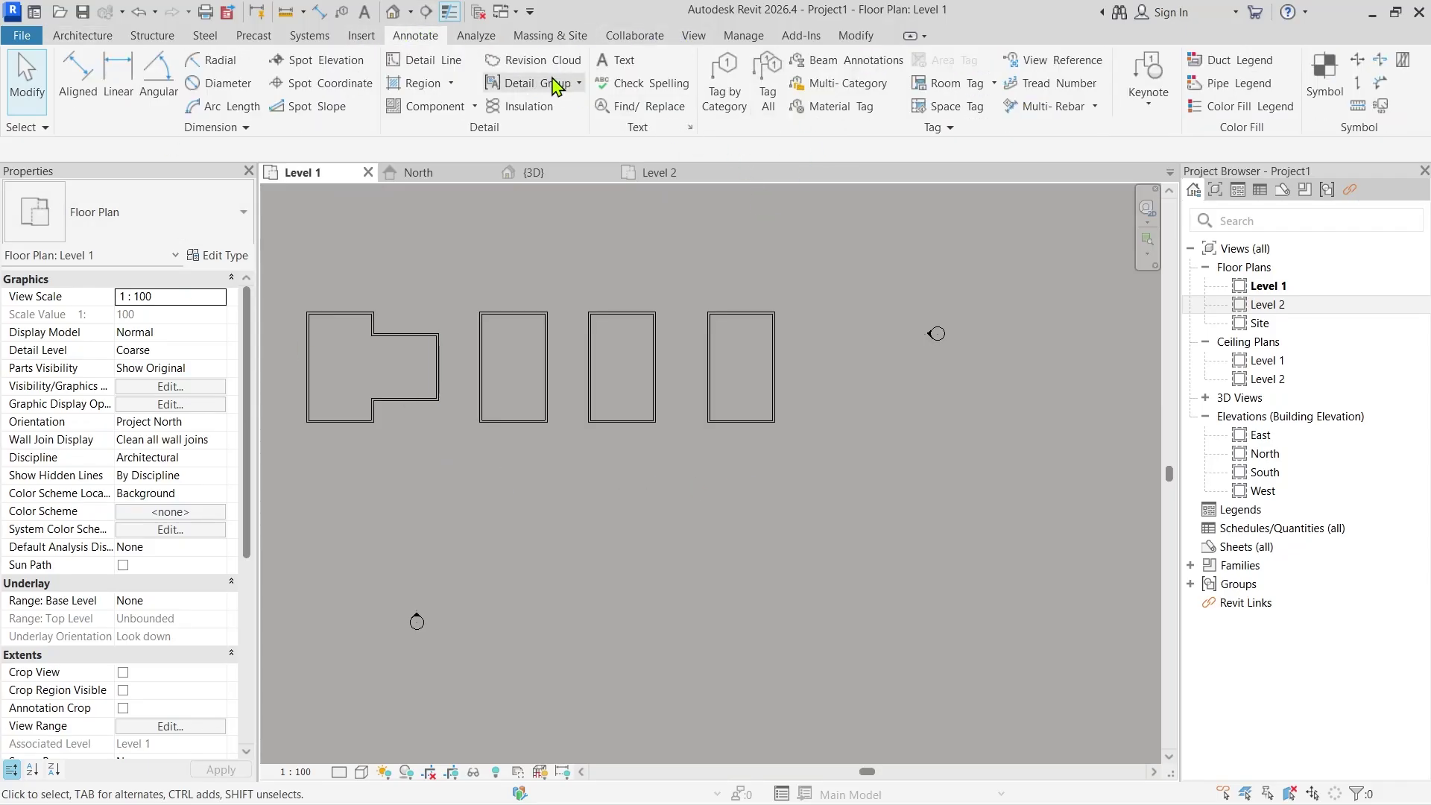
click(309, 466)
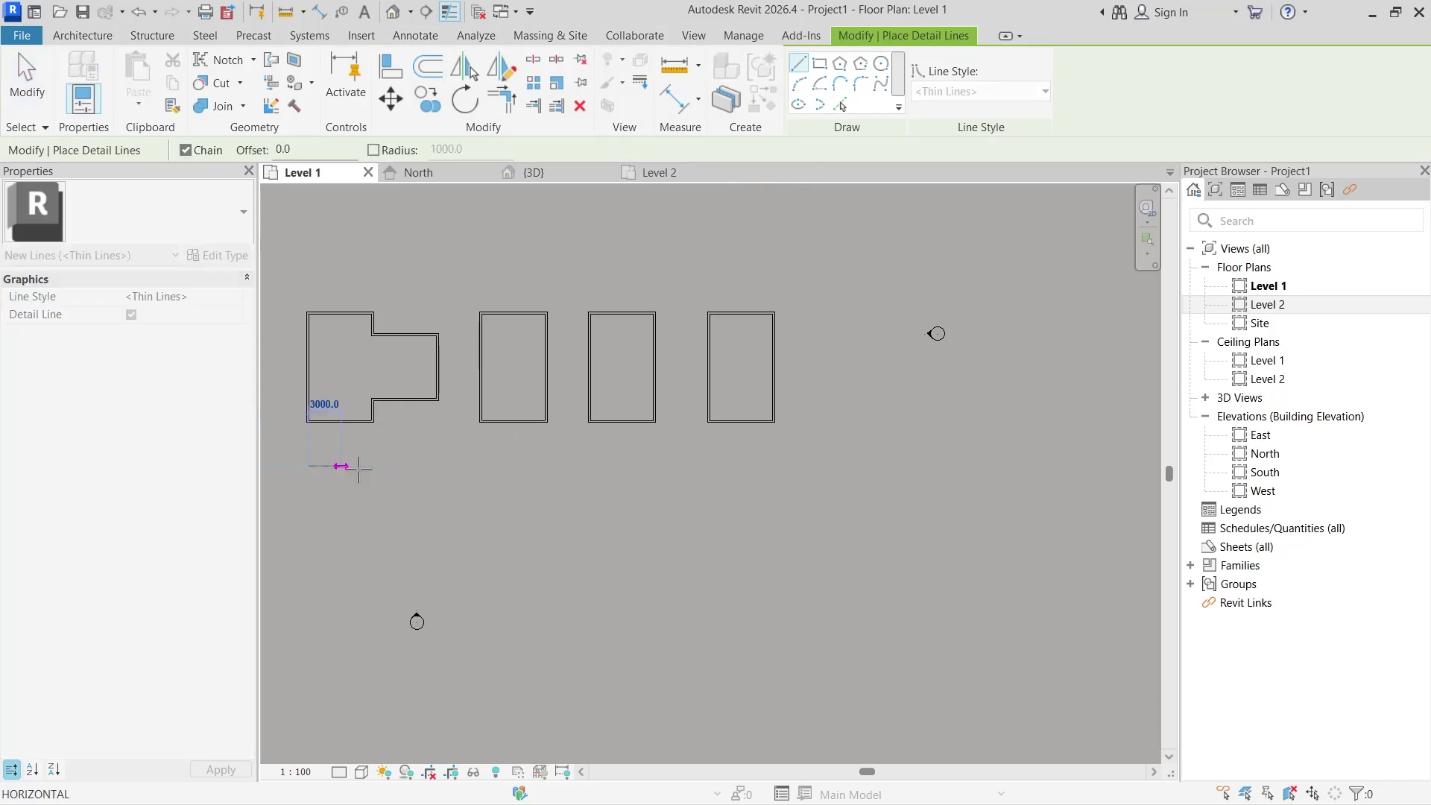
click(786, 466)
click(308, 531)
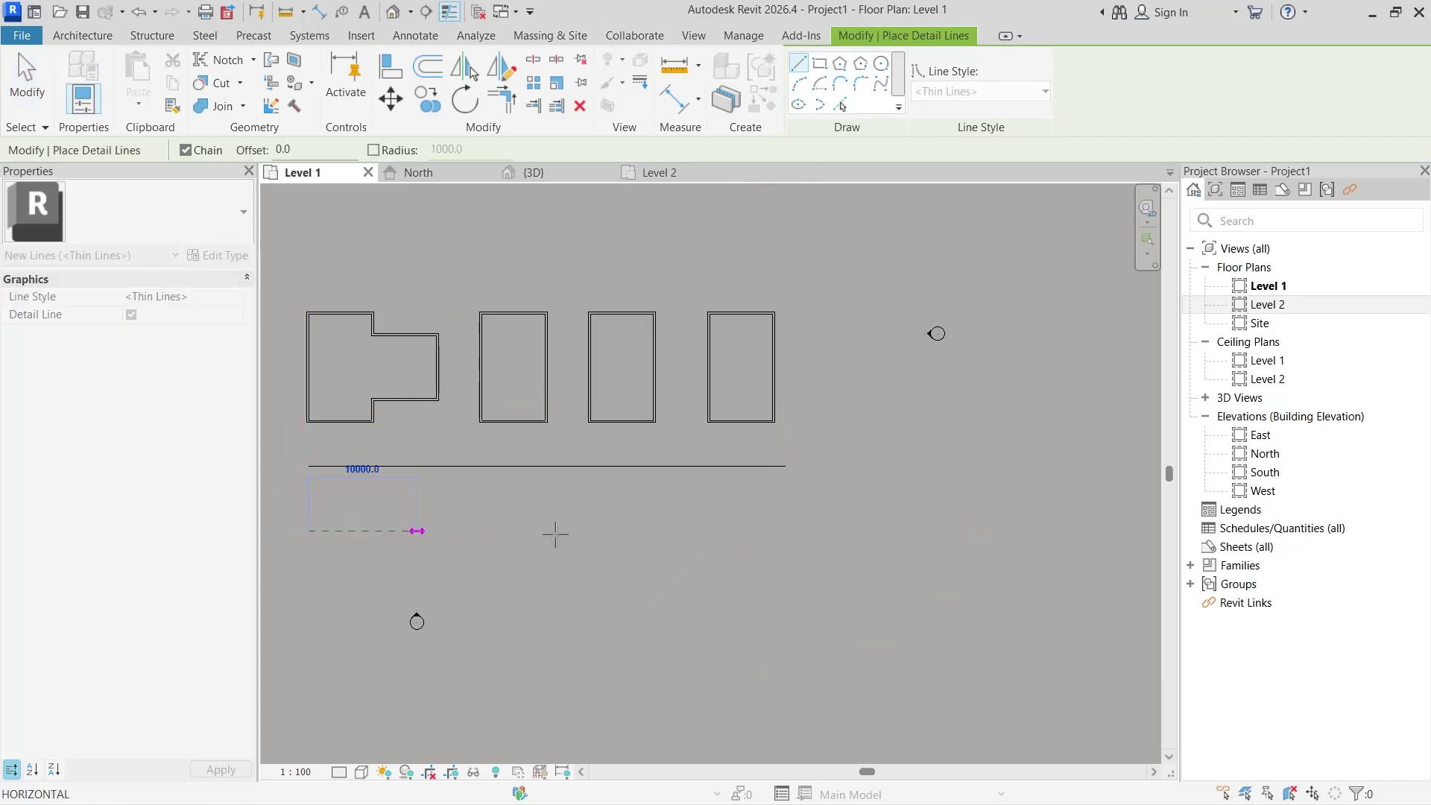
click(775, 530)
key(Escape)
key(Escape)
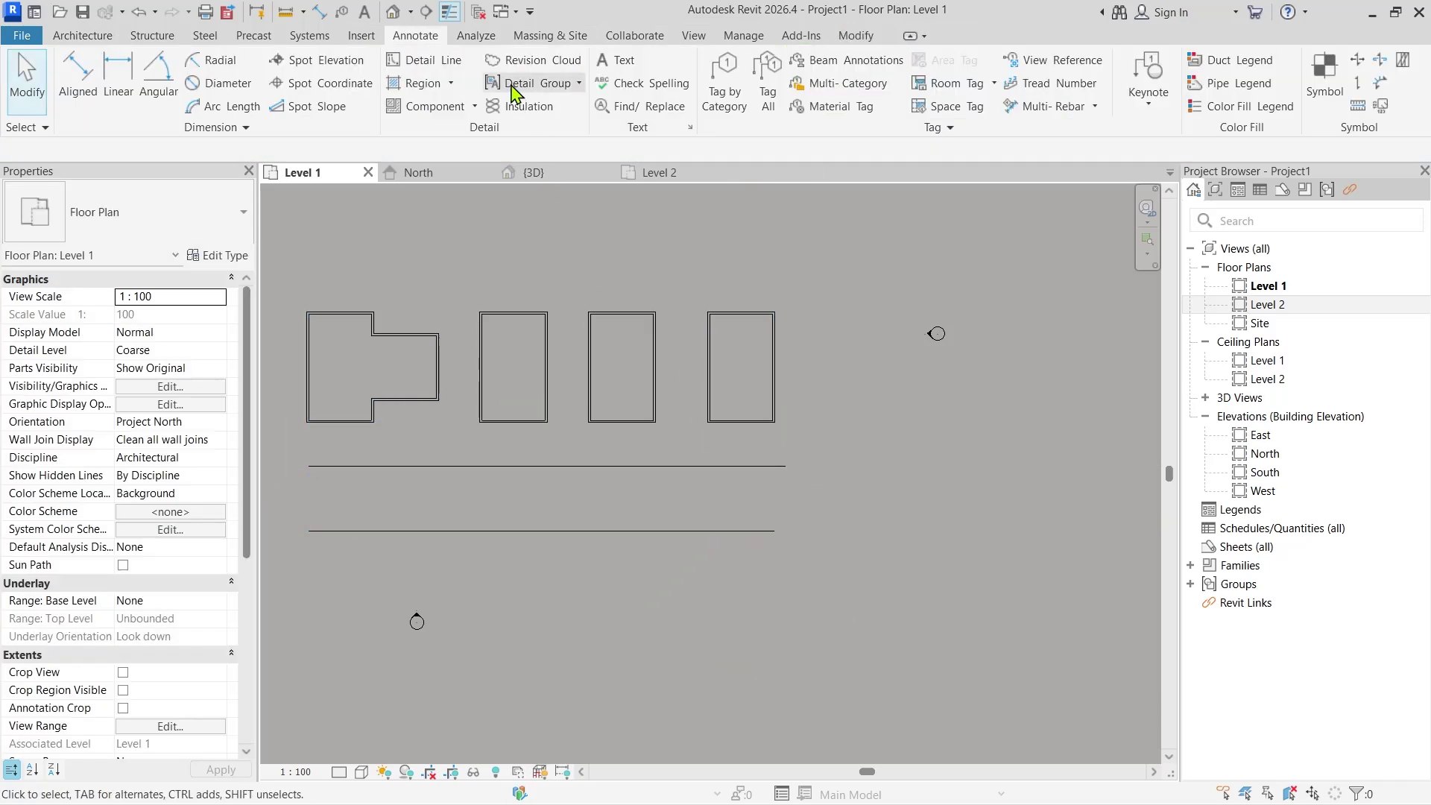
Place a text note reading "Road" between the two detail lines.
click(615, 63)
drag(436, 490, 712, 518)
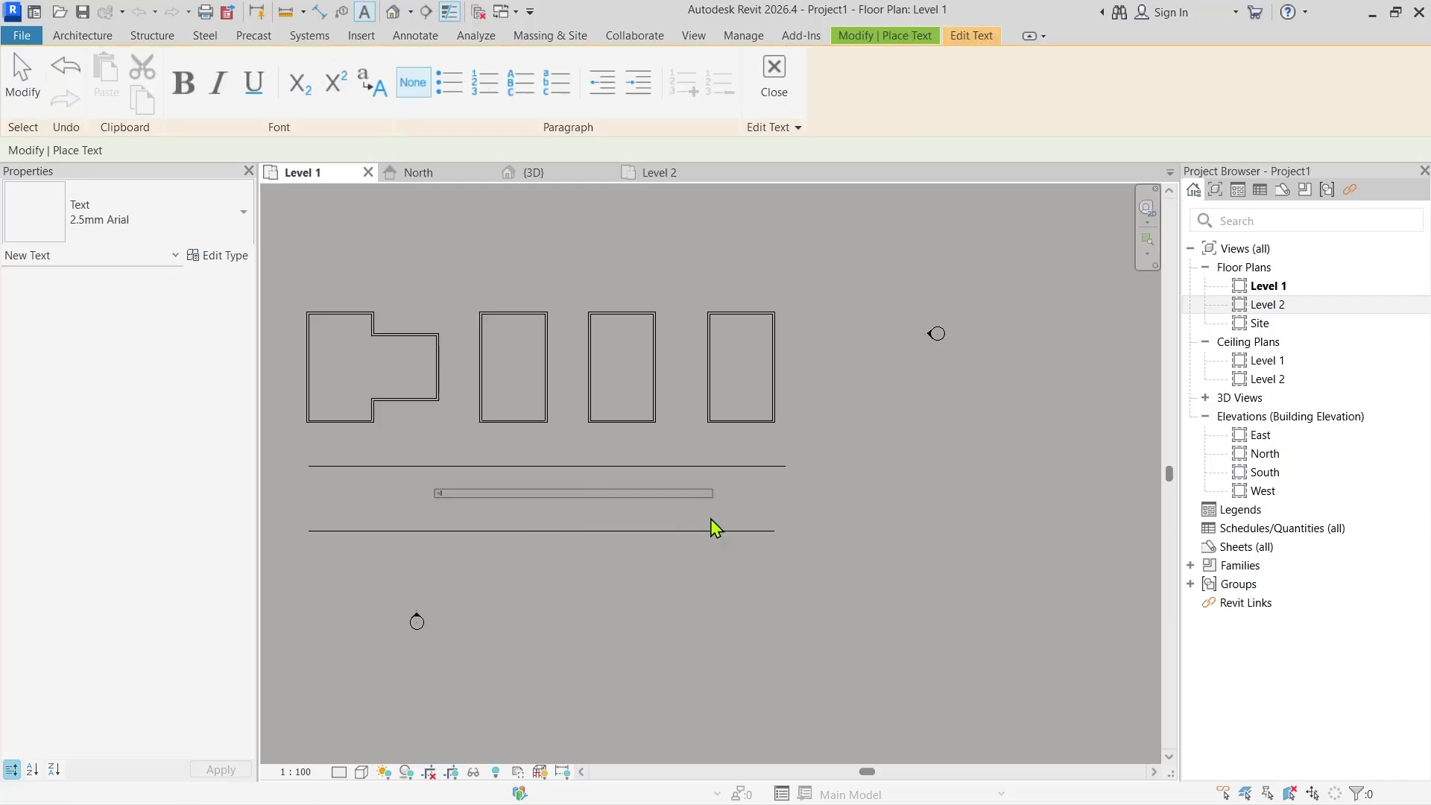
text(Road)
click(862, 463)
key(Escape)
key(Escape)
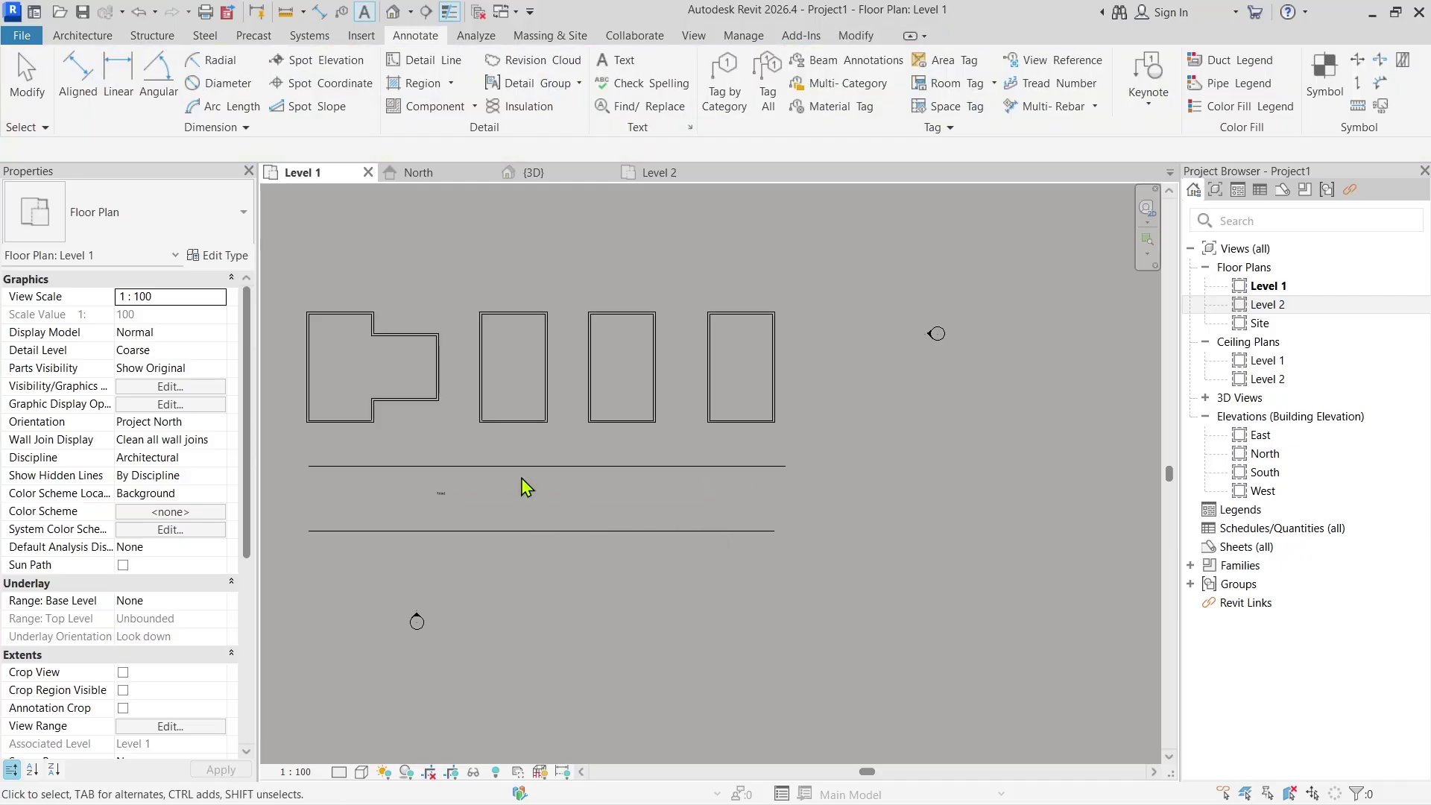
Change the Road text note's type to 7mm Arial.
scroll(425, 495, up, 5)
click(310, 529)
scroll(310, 529, down, 1)
click(134, 202)
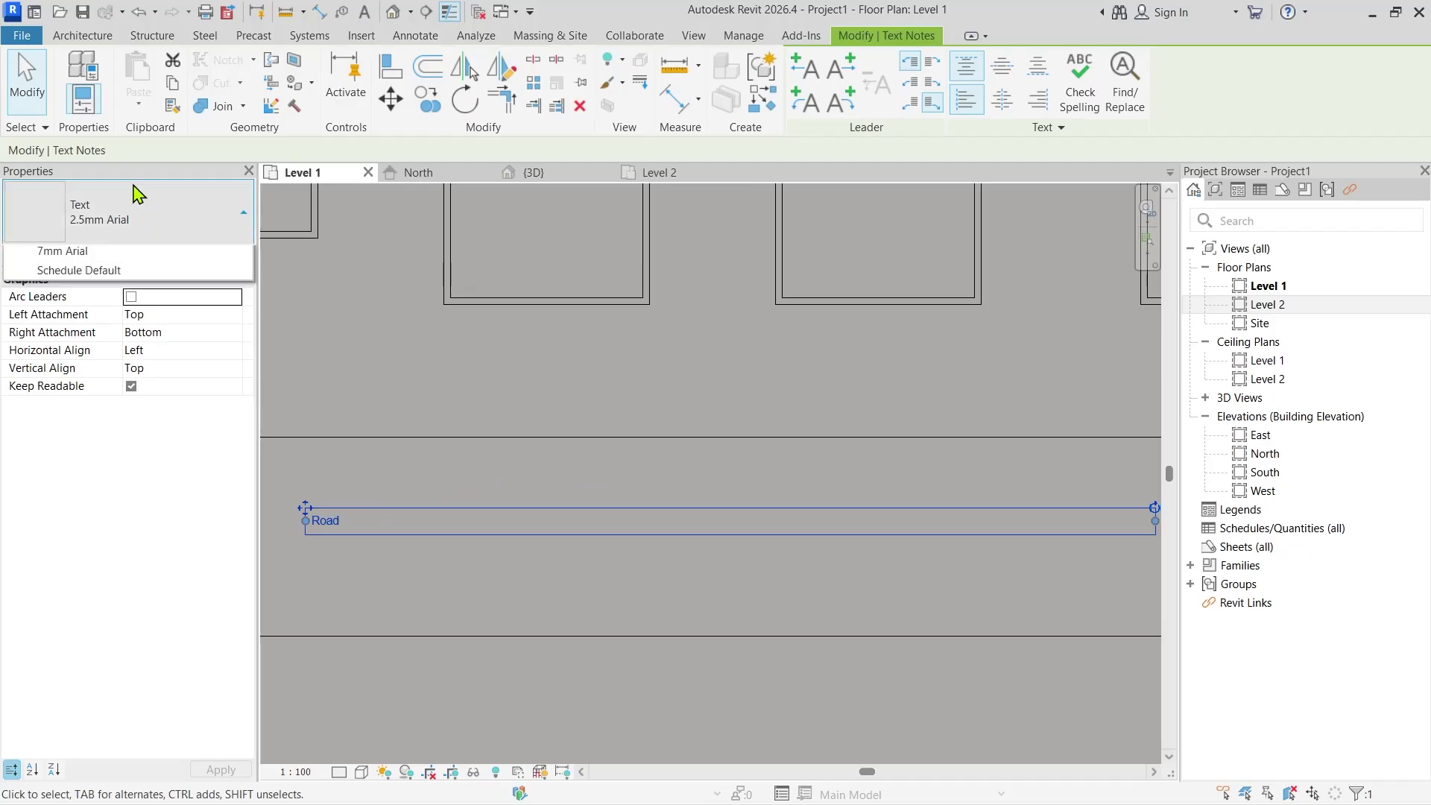
scroll(439, 534, down, 3)
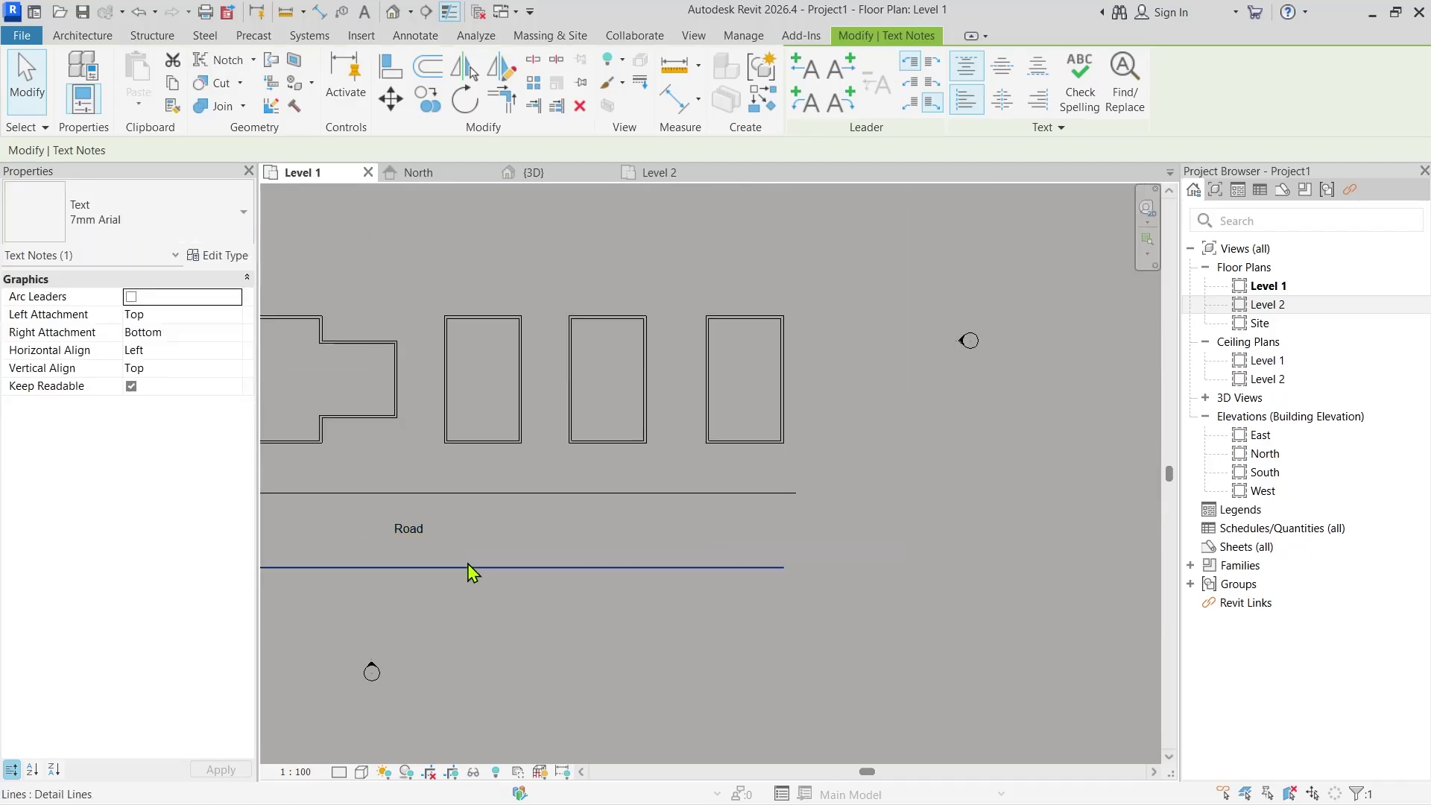
key(Escape)
Select the north wall of the first rectangular block and examine its gable end in 3D.
middle_drag(352, 535, 453, 553)
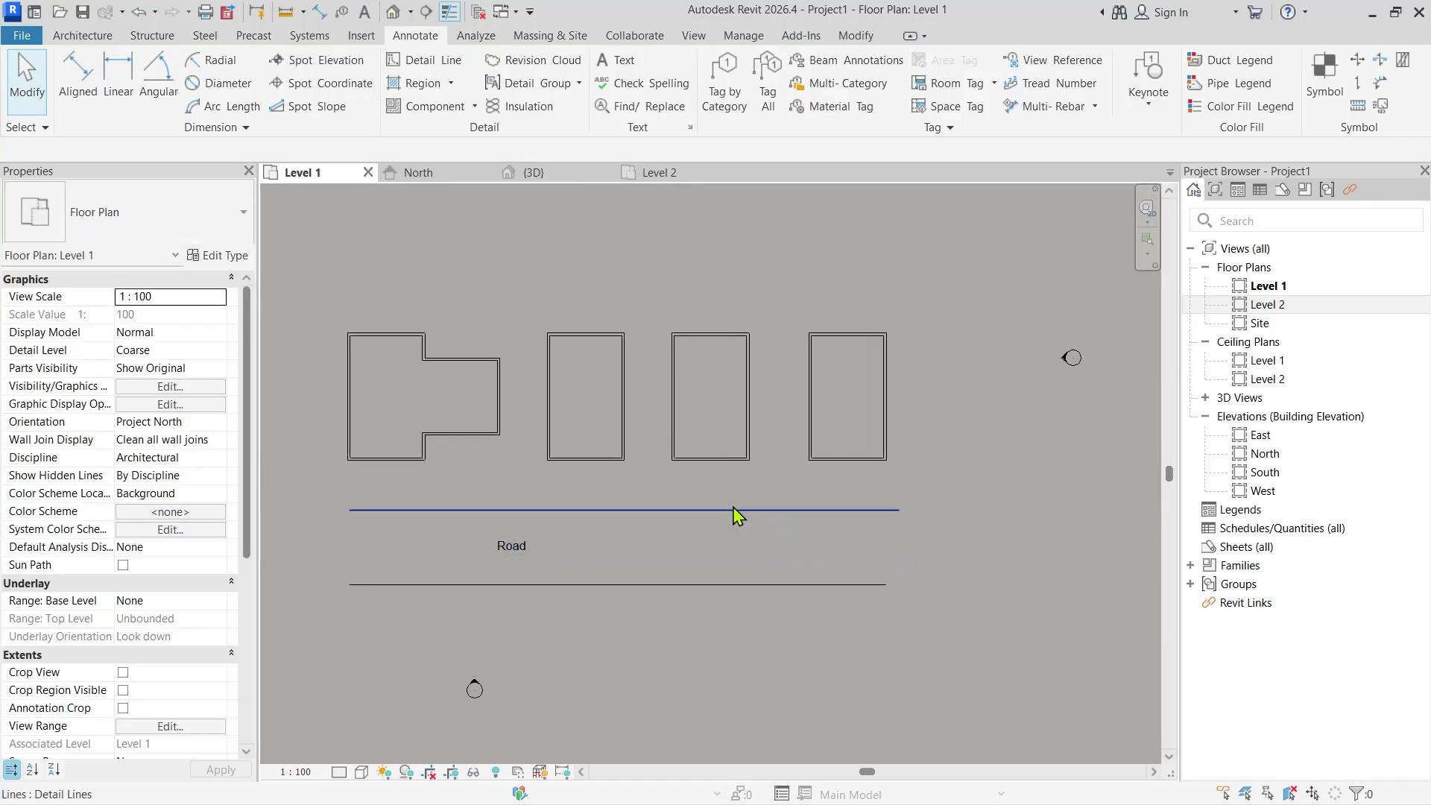
scroll(579, 457, up, 1)
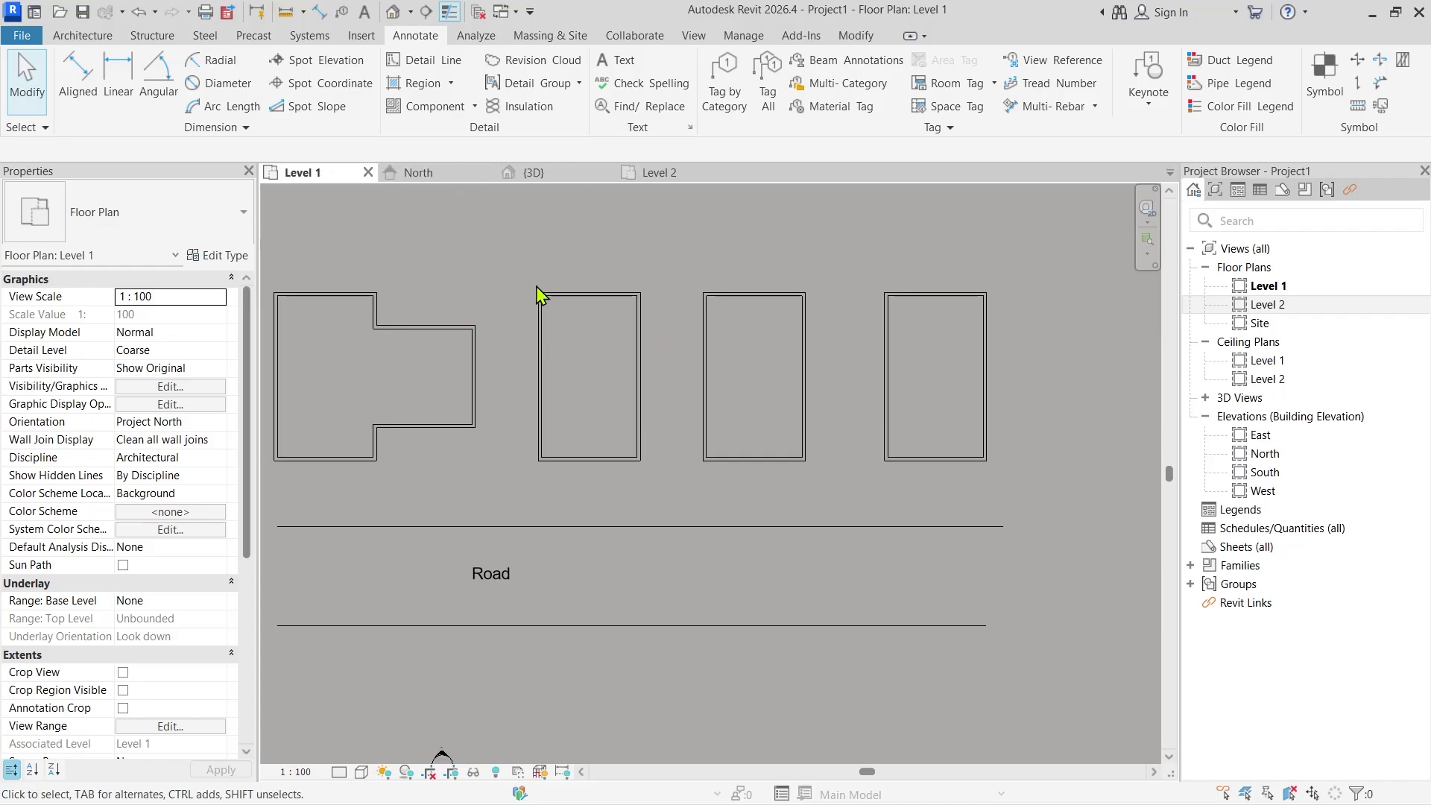
click(553, 296)
click(534, 172)
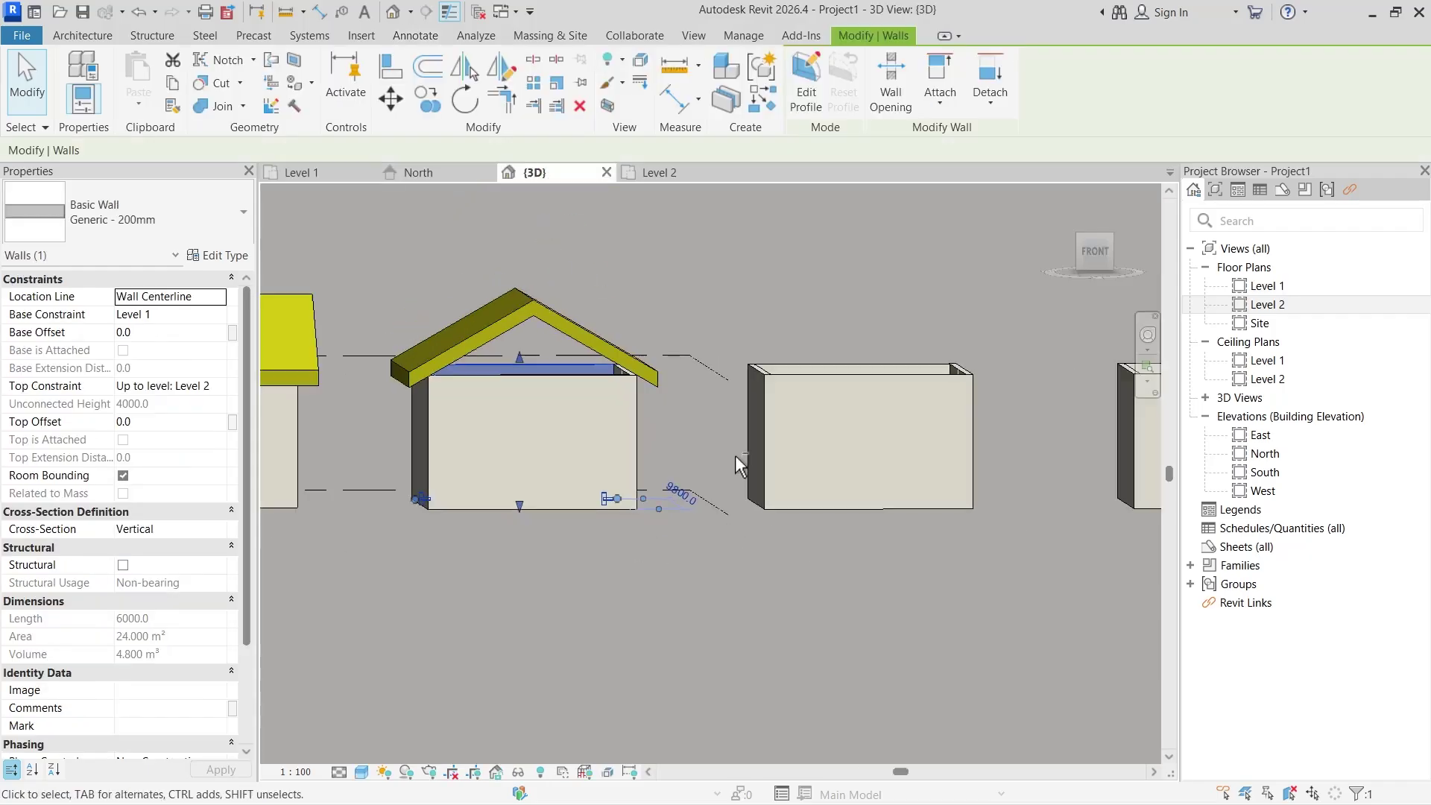
shift+middle_drag(735, 454, 391, 399)
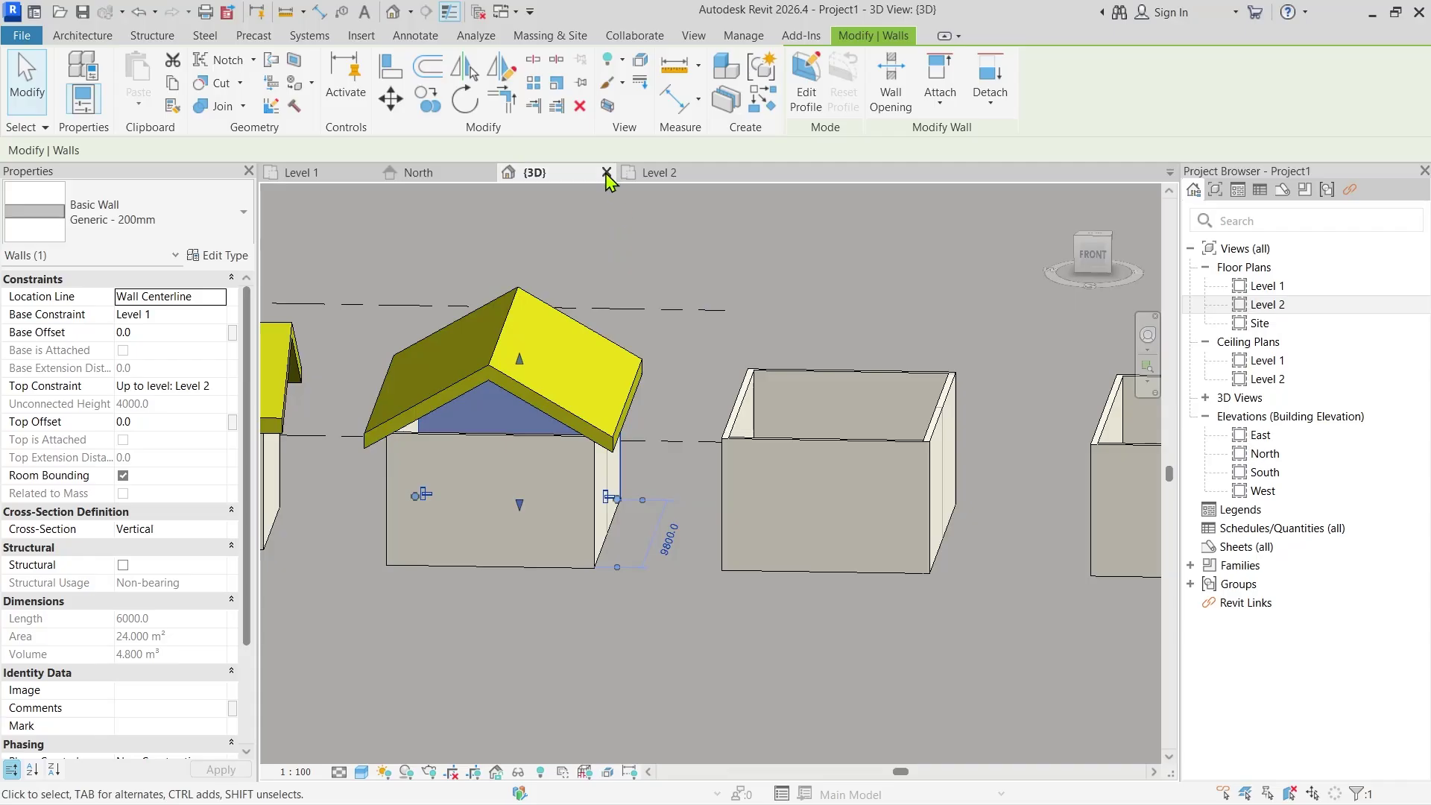
Start a roof by footprint on Level 2 and pick the second rectangle's four walls as sloped boundary lines with a 600 mm overhang.
click(647, 173)
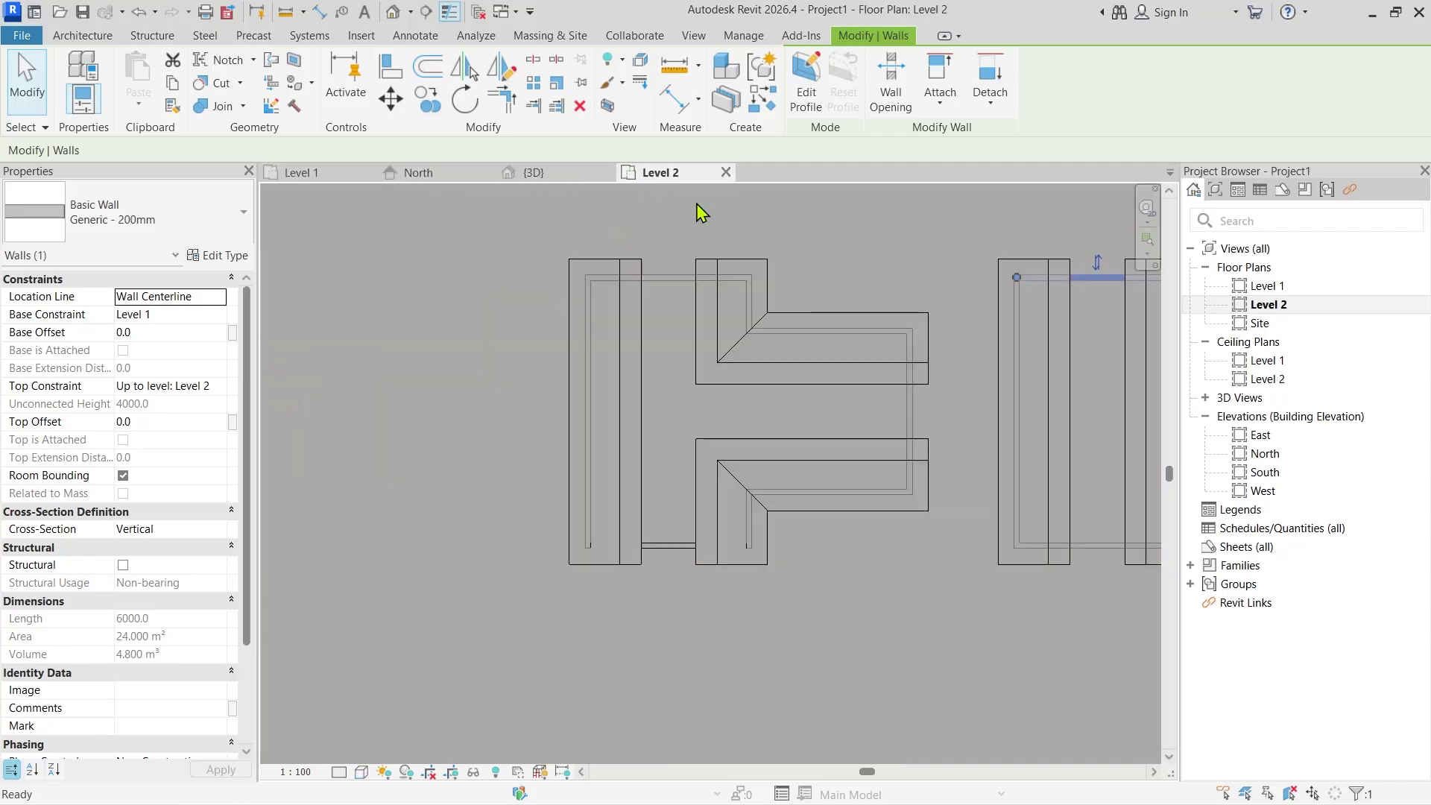
scroll(606, 484, down, 3)
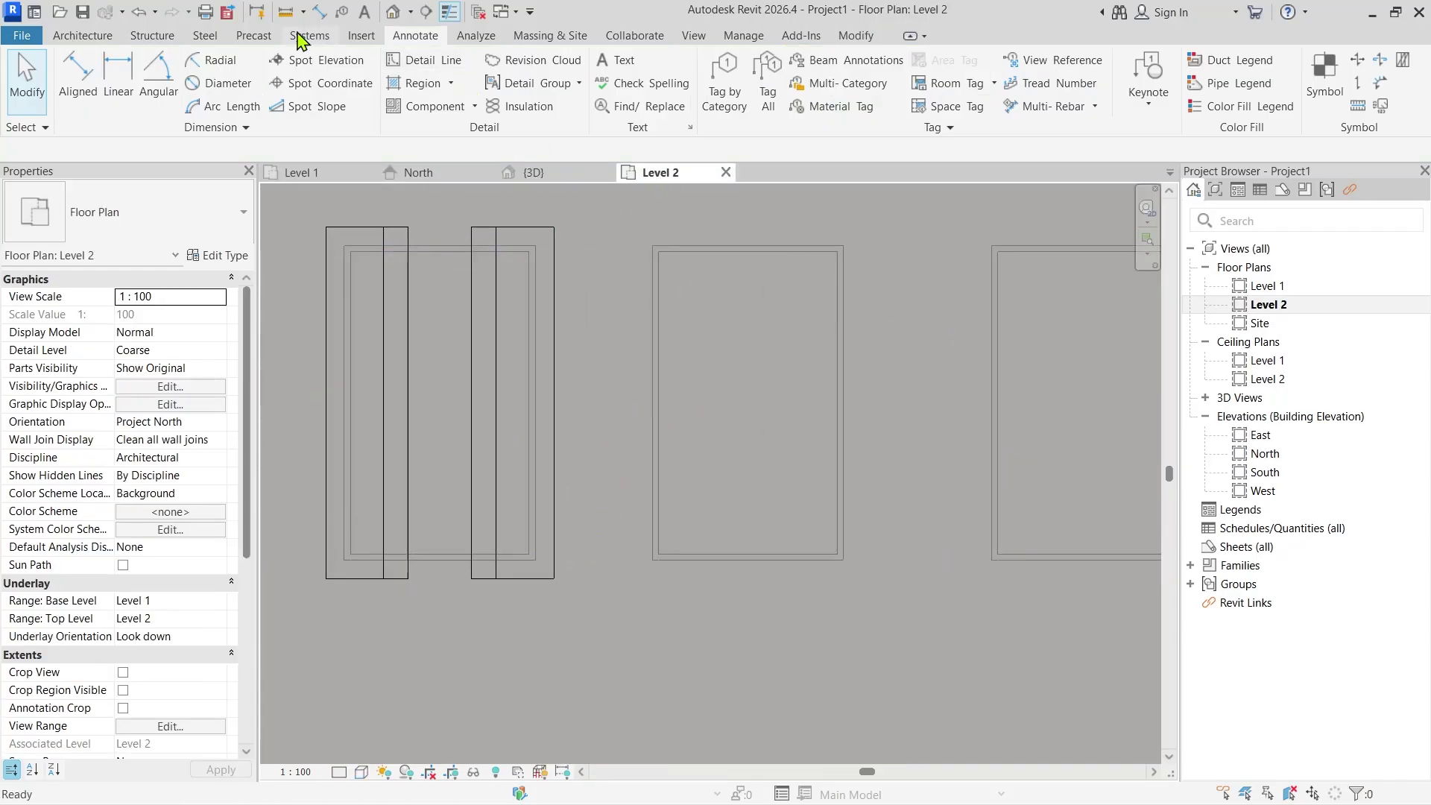
click(82, 35)
click(352, 100)
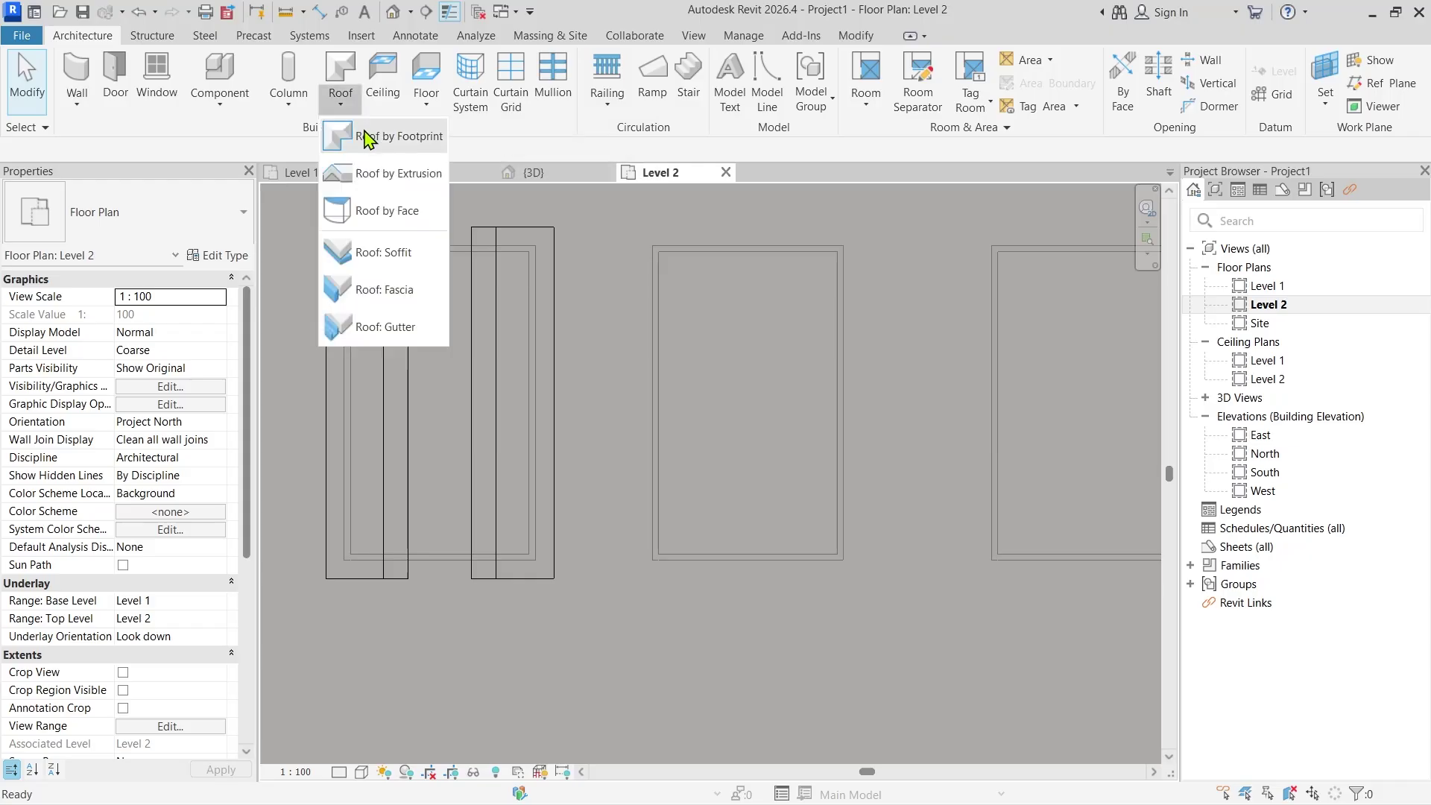
click(369, 135)
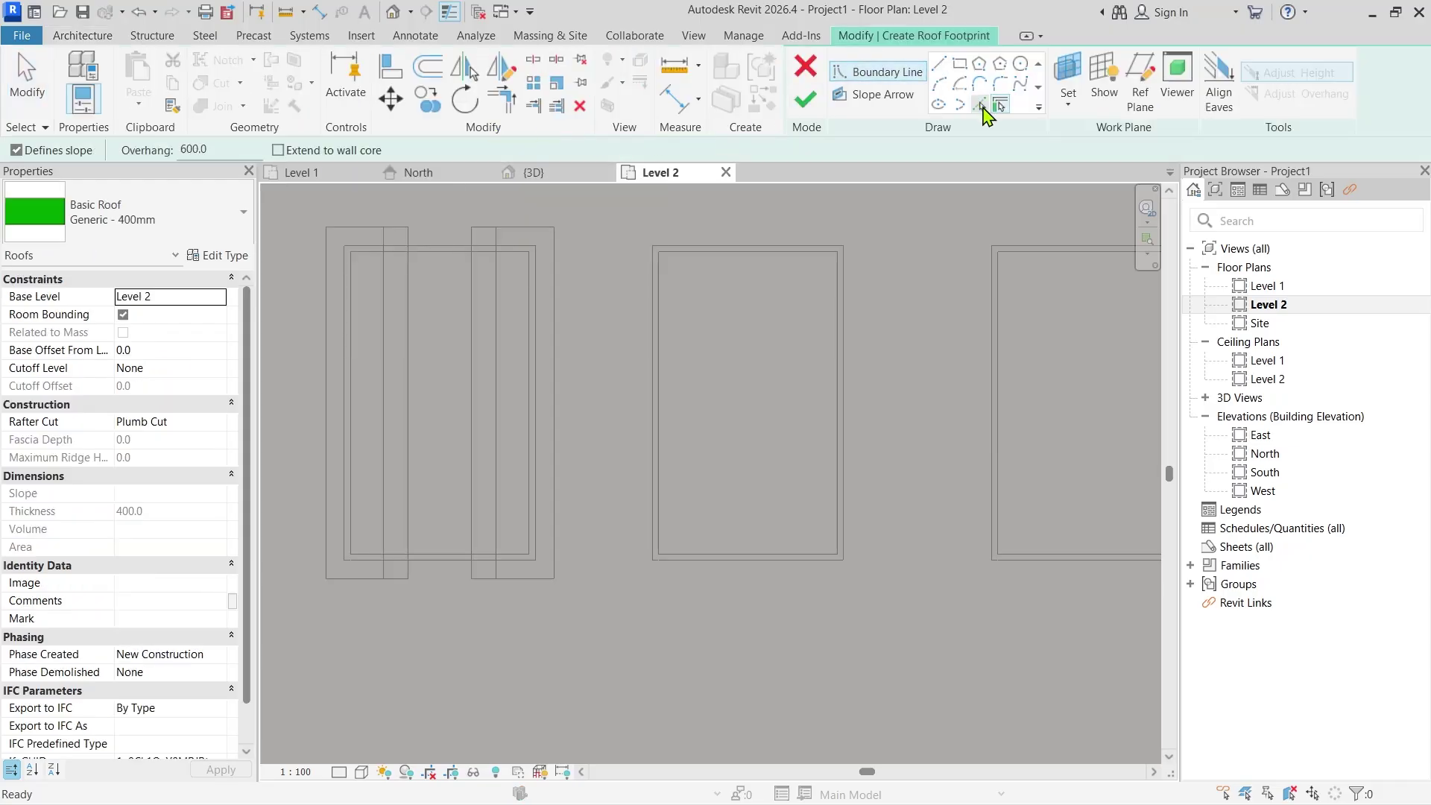
click(849, 381)
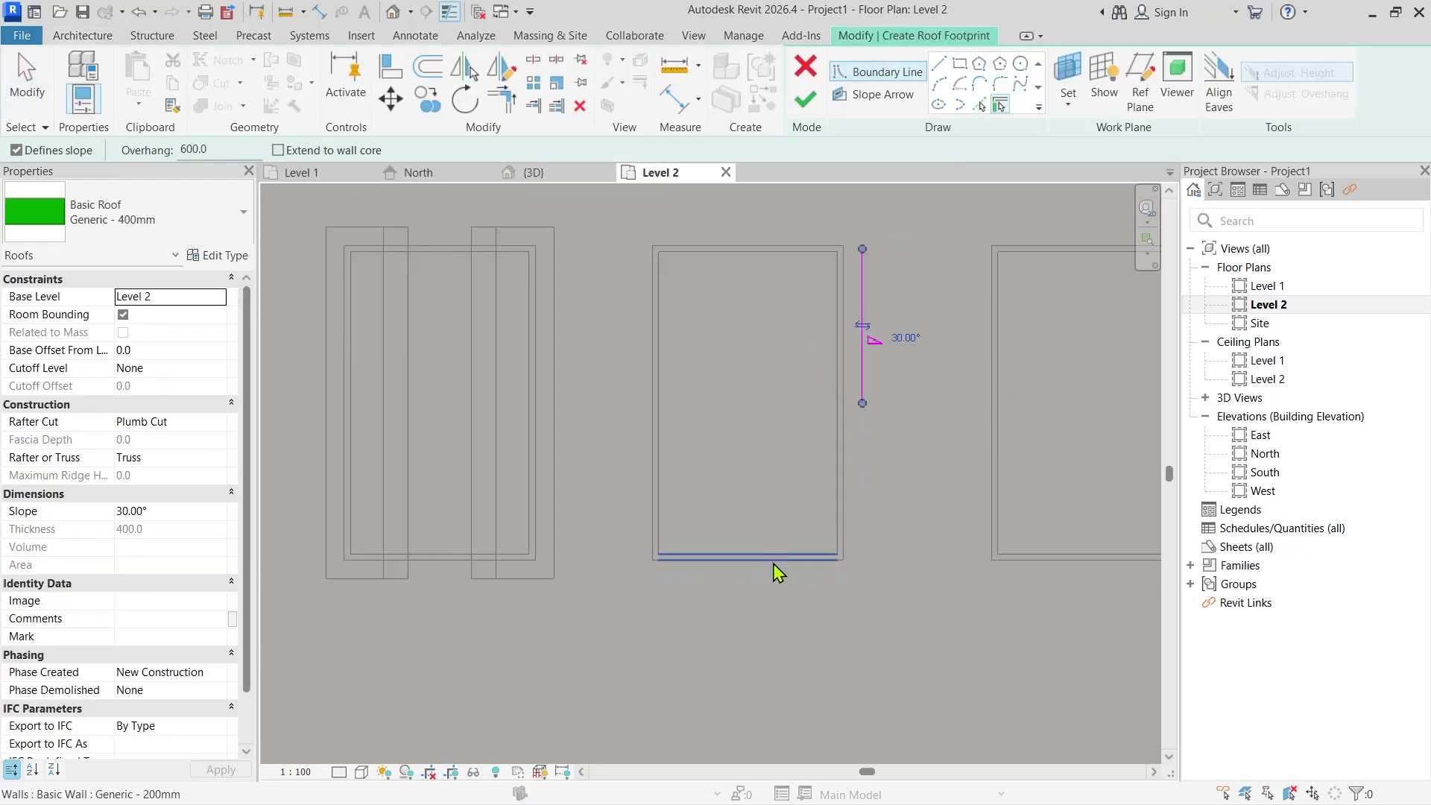
click(772, 564)
click(650, 464)
click(724, 249)
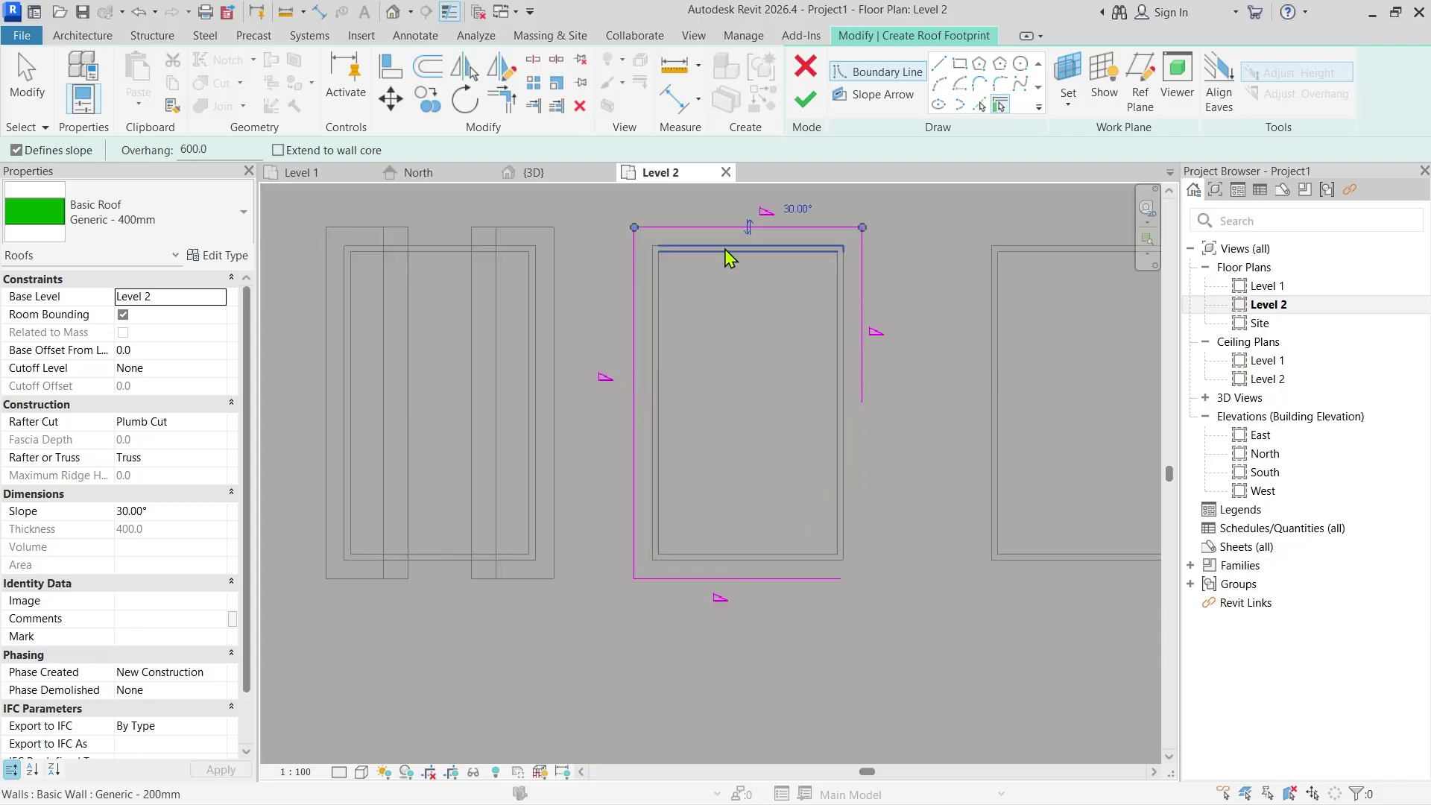
Trim the second rectangle's south and east roof boundary lines to a corner to close the footprint.
key(t)
key(r)
click(789, 577)
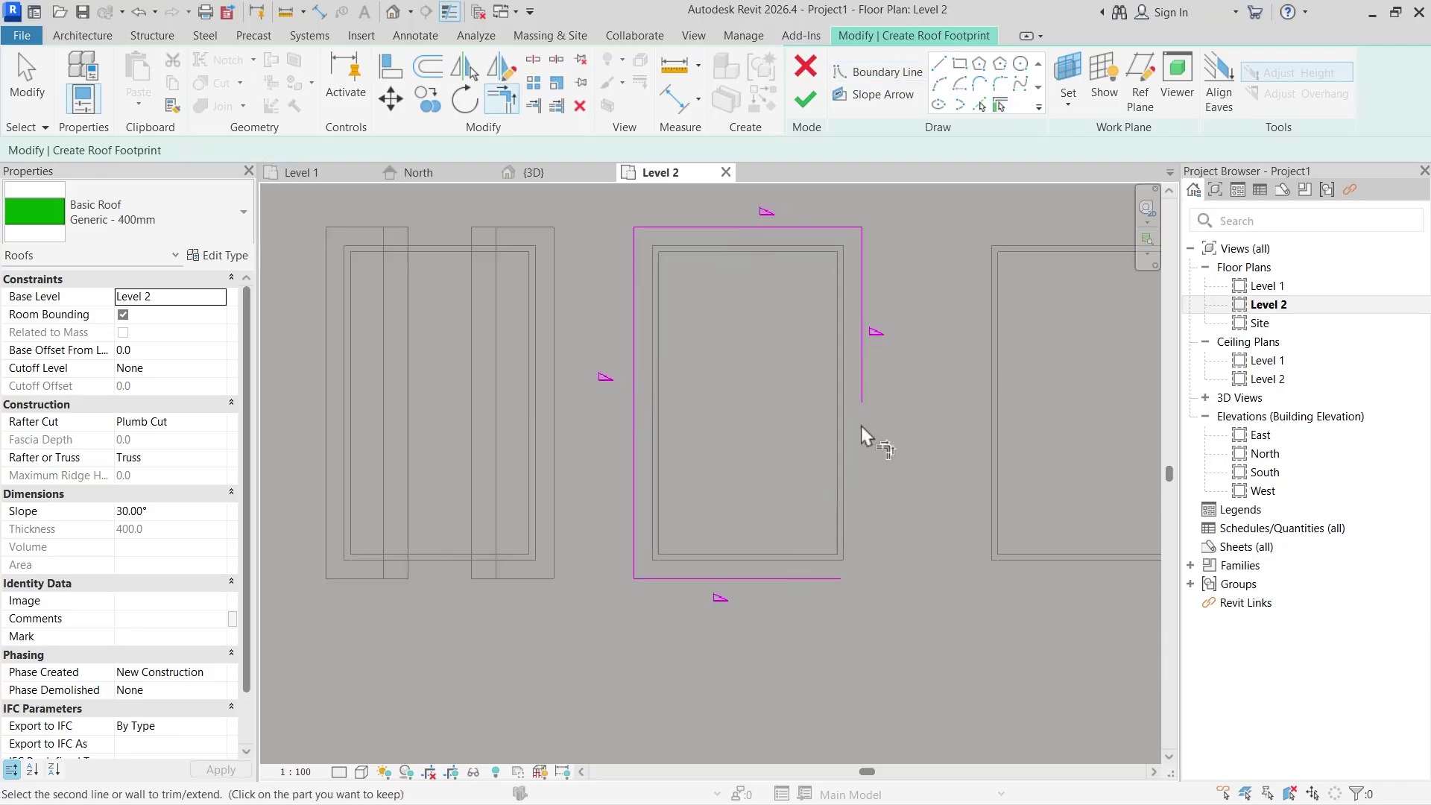
click(861, 352)
scroll(861, 348, down, 2)
key(Escape)
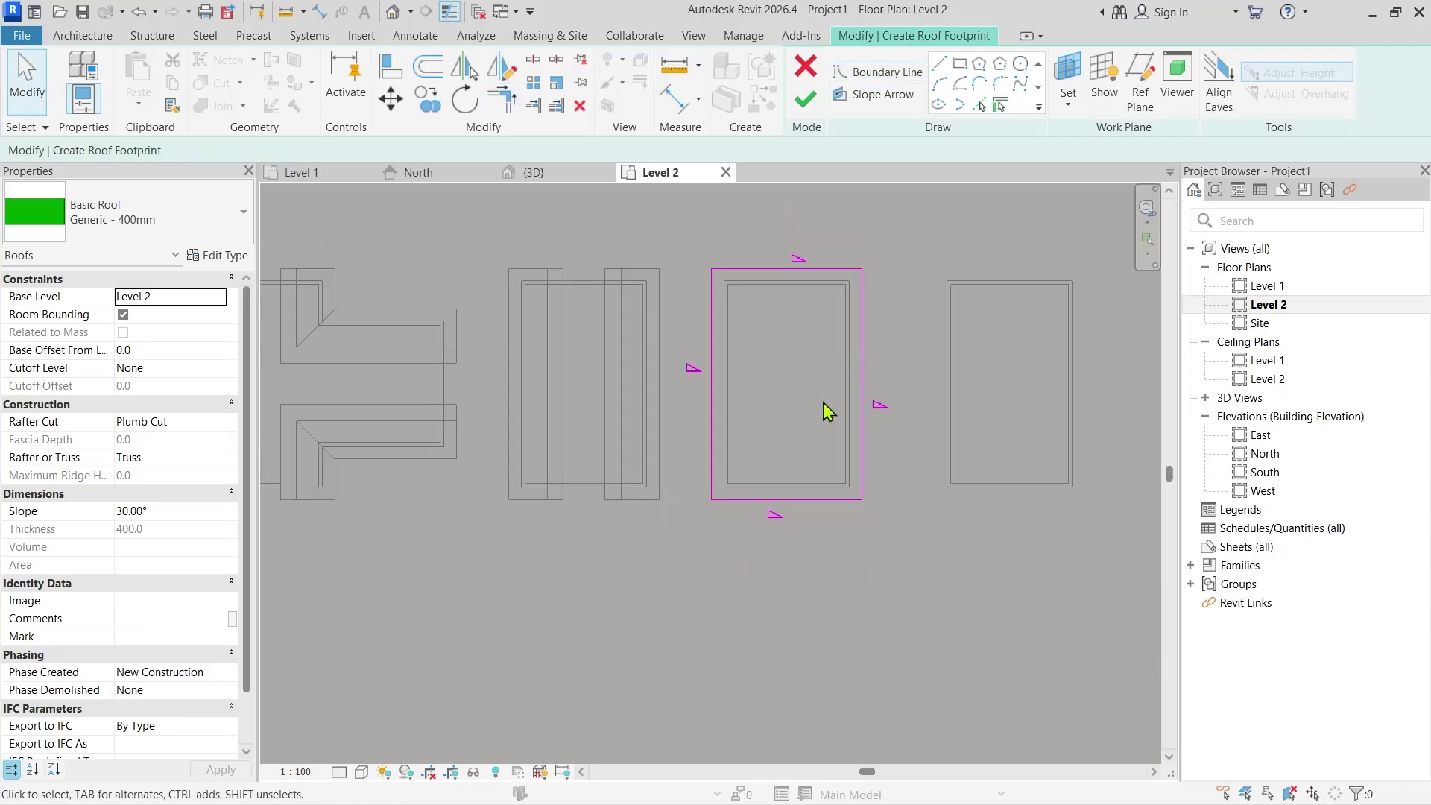
Remove the slope definition from the footprint's west and east edges and finish the roof.
click(812, 500)
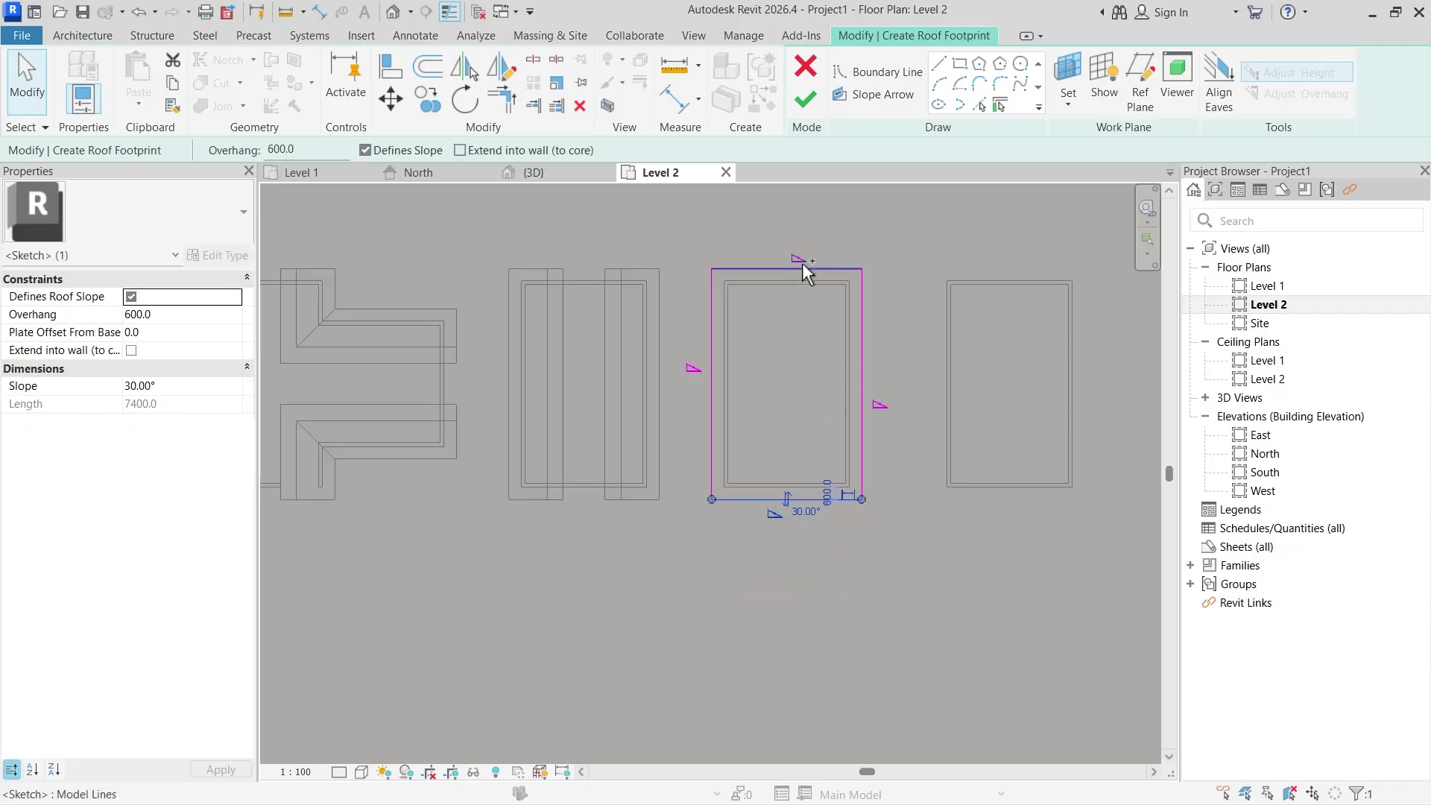
ctrl+click(802, 266)
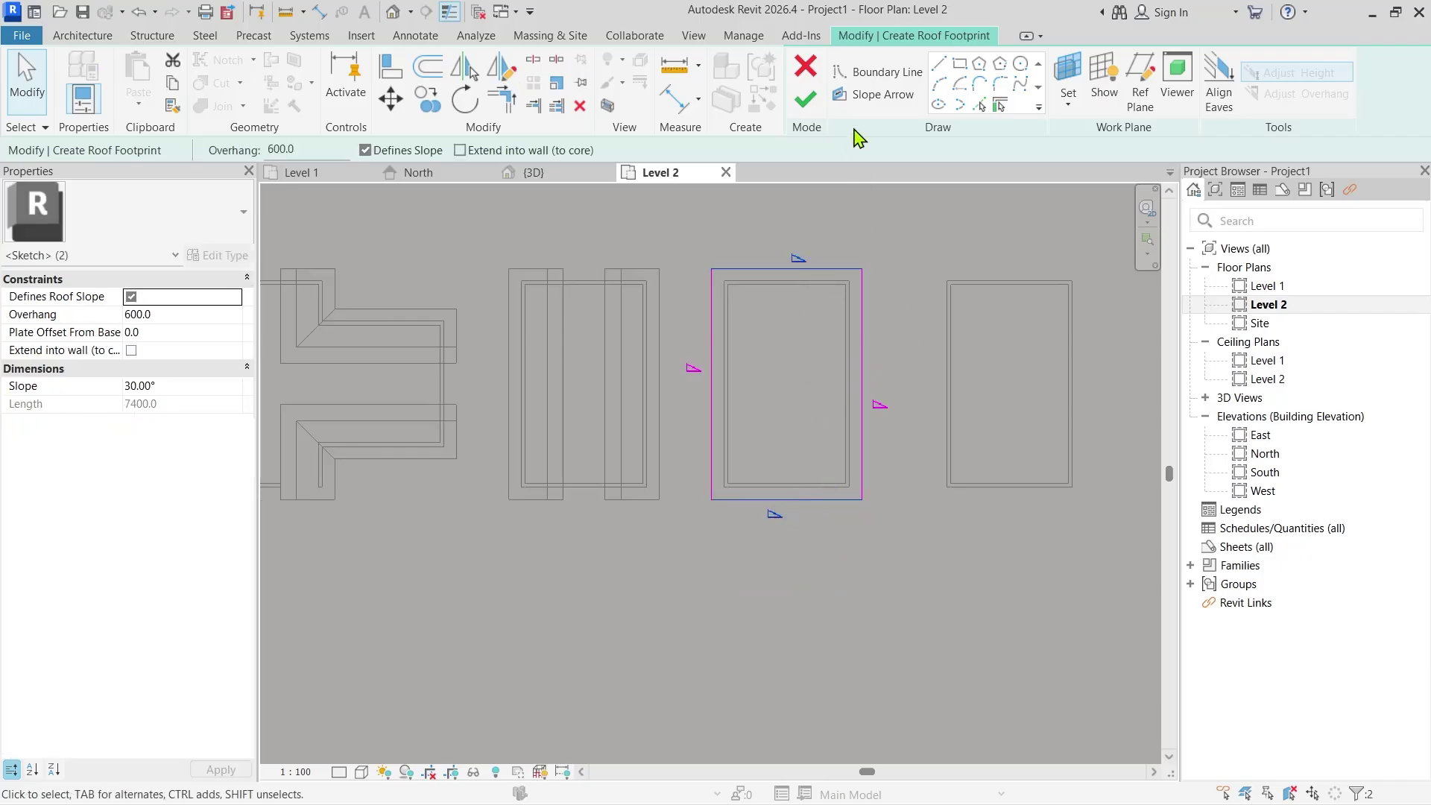
click(713, 354)
ctrl+click(868, 372)
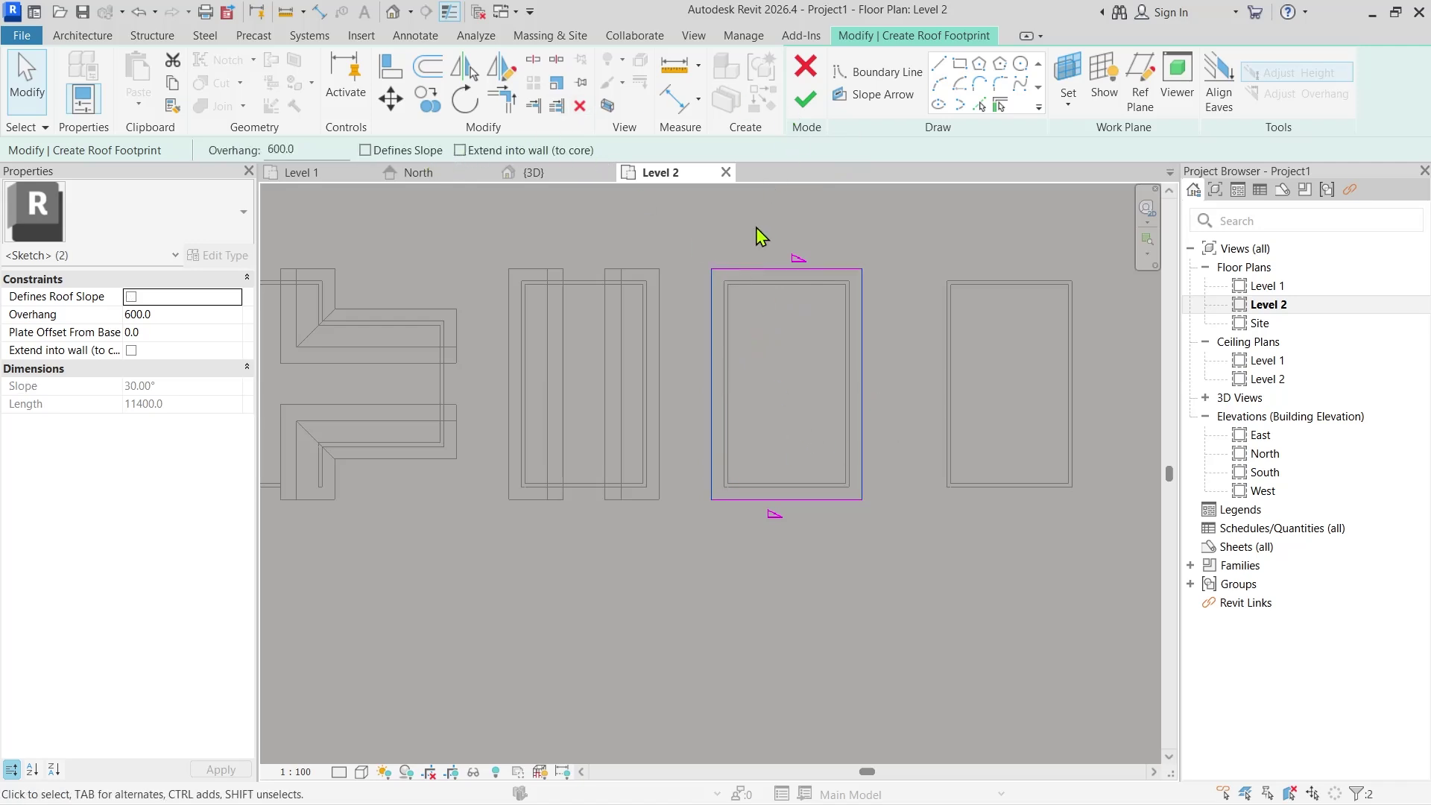
click(805, 98)
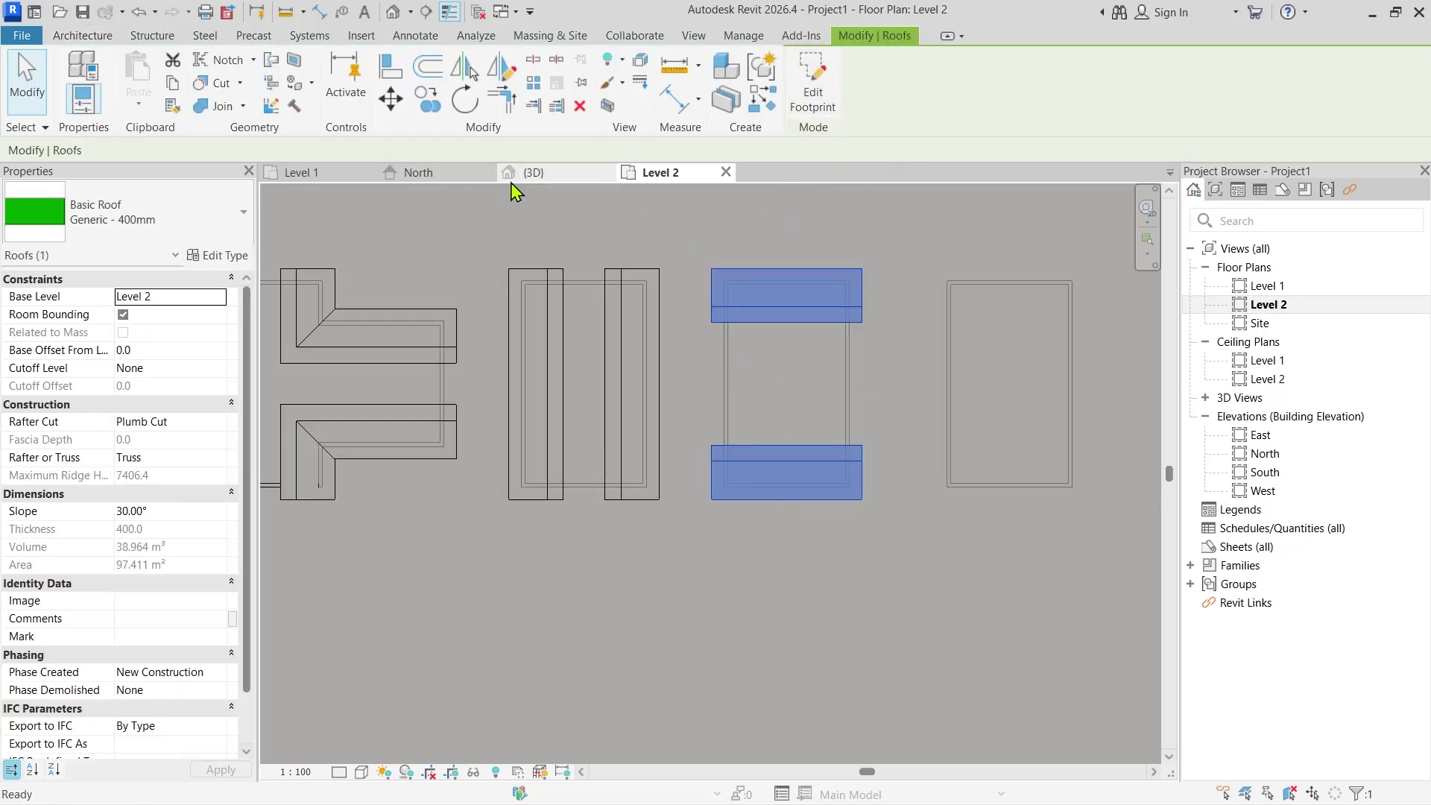
Compare the new roof's gable direction with its neighbours in 3D, and inspect the third rectangle beside the road in the Level 1 plan.
click(535, 176)
shift+middle_drag(521, 341, 626, 417)
shift+middle_drag(833, 320, 815, 399)
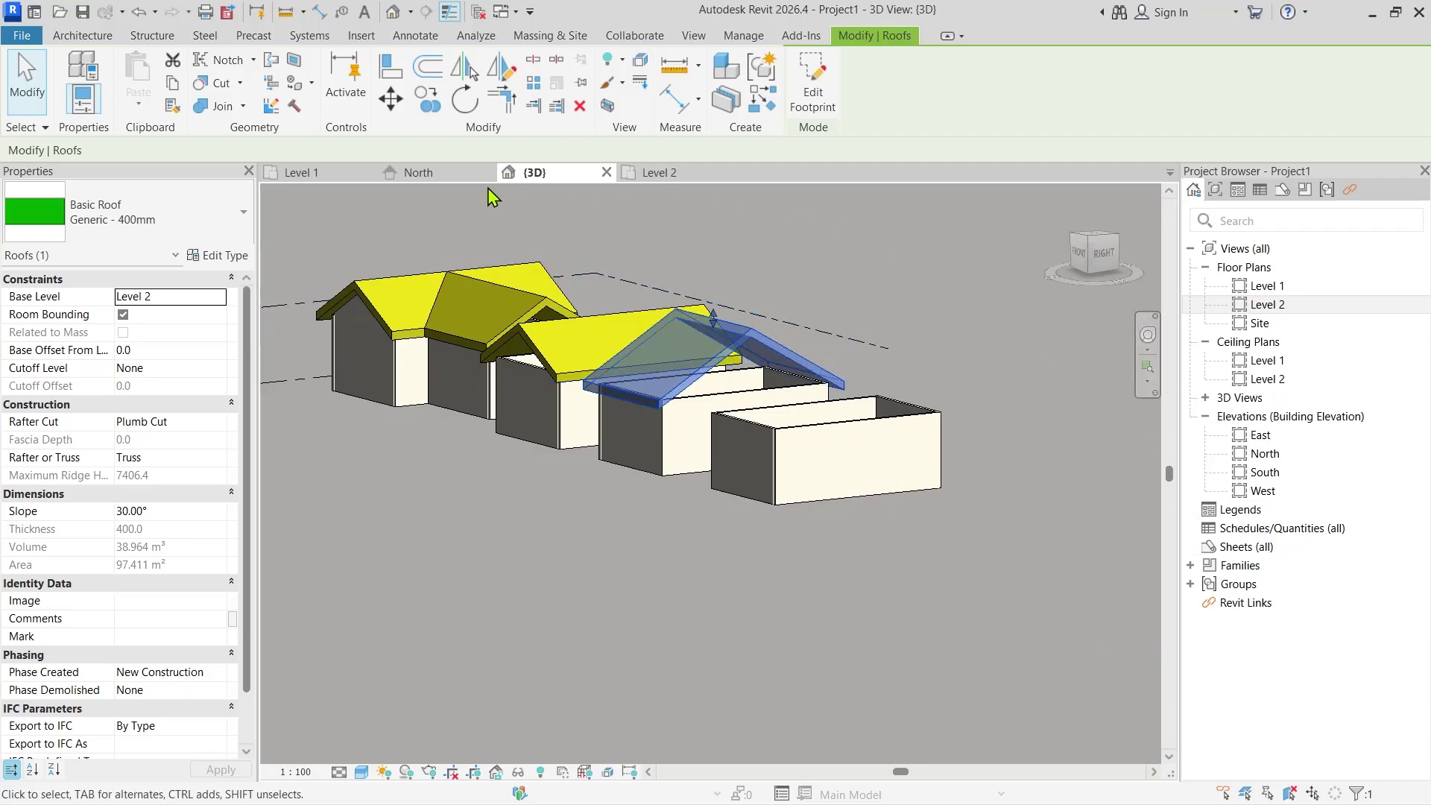
click(326, 177)
scroll(702, 304, up, 3)
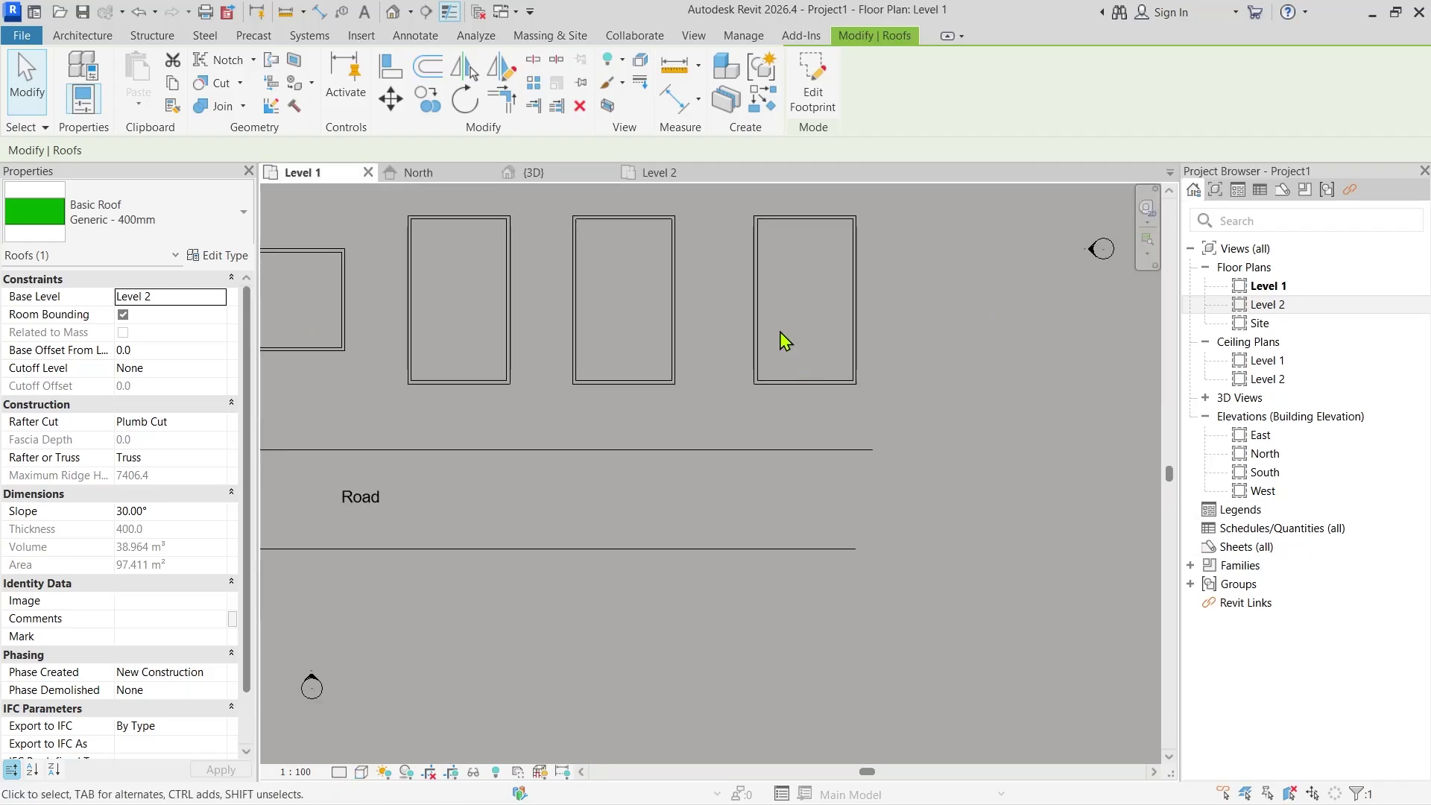
middle_drag(838, 275, 887, 457)
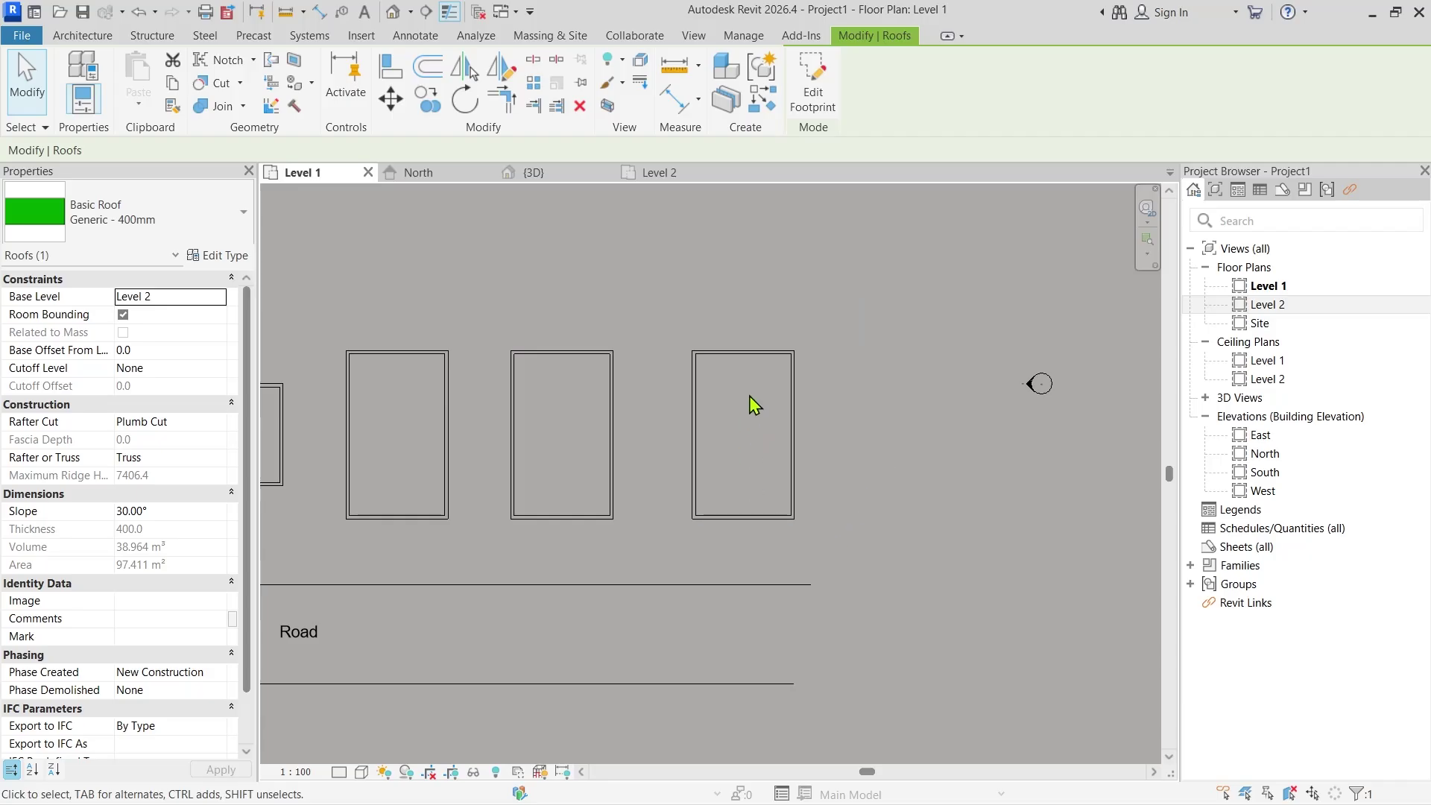
Start a roof by footprint on Level 2 and draw a sloped rectangular boundary around the third rectangle's outer wall corners with a 600 mm offset.
click(642, 172)
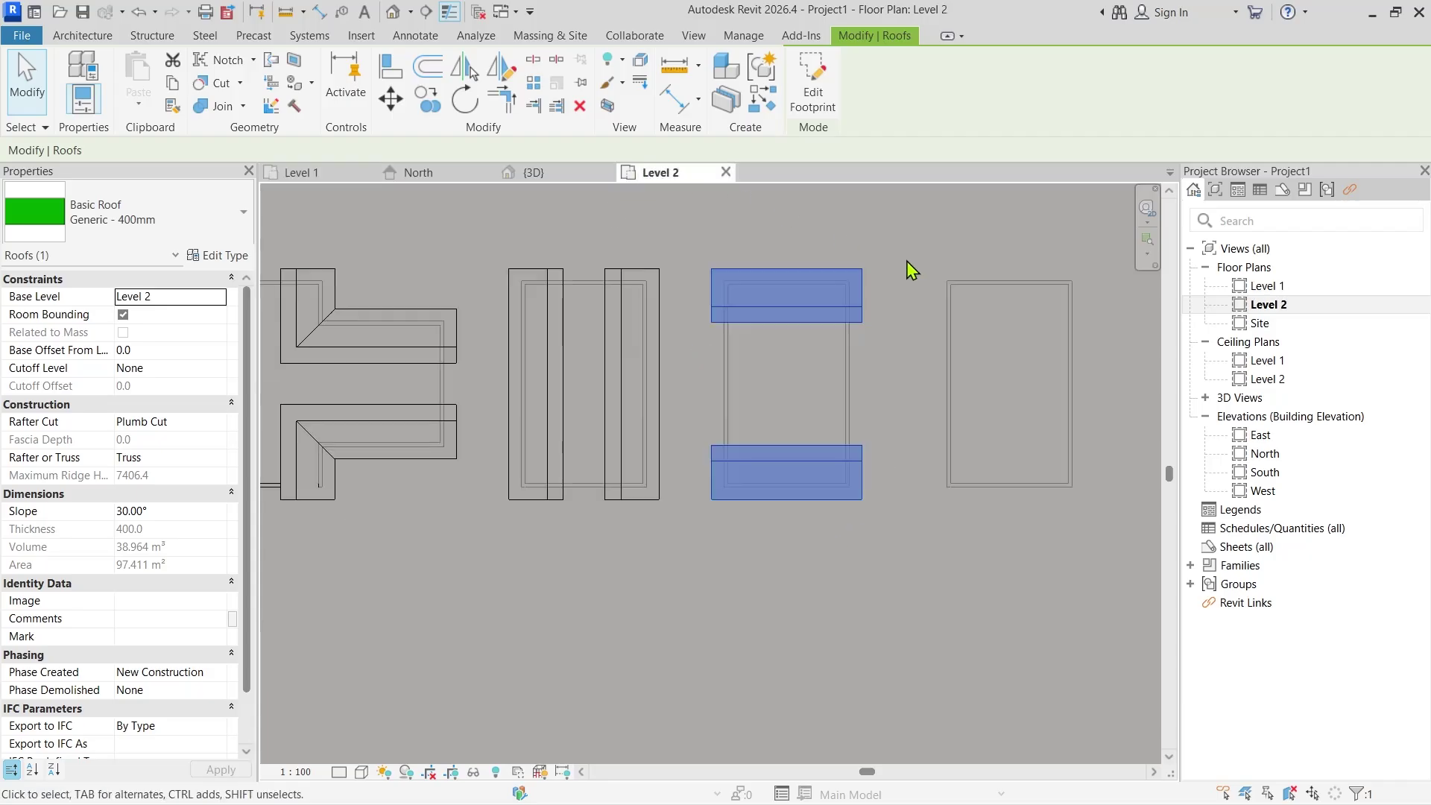
middle_drag(906, 261, 672, 319)
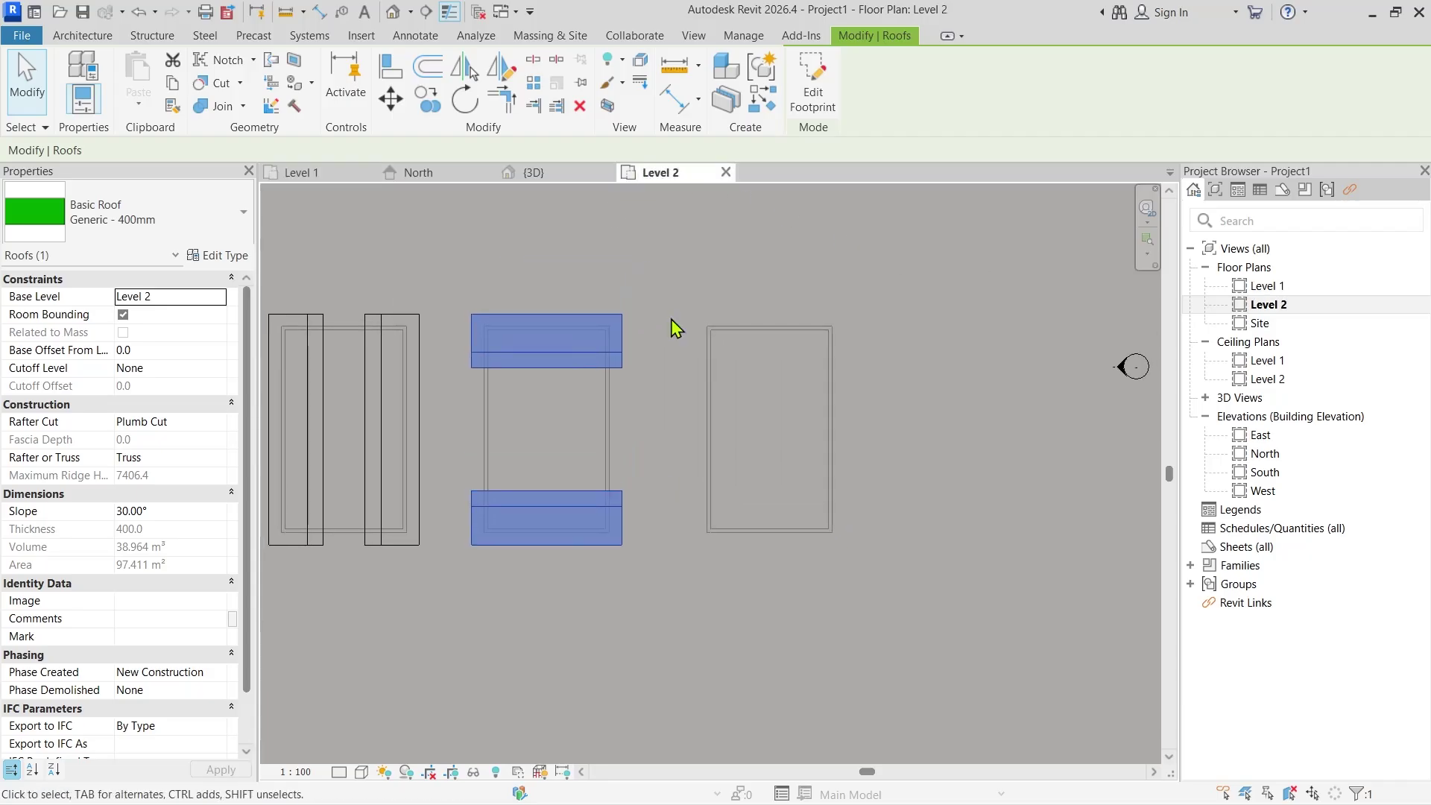
click(95, 36)
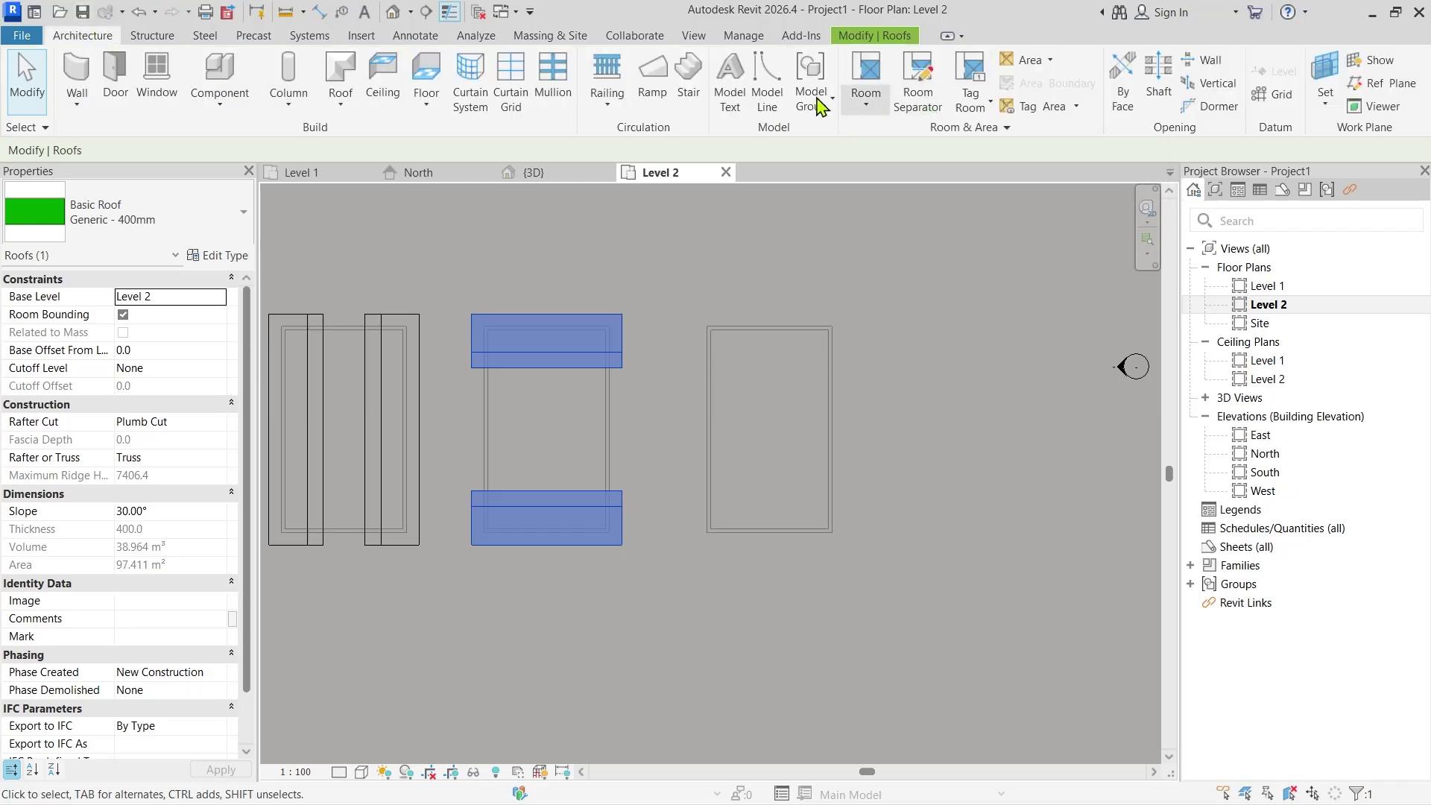
click(341, 97)
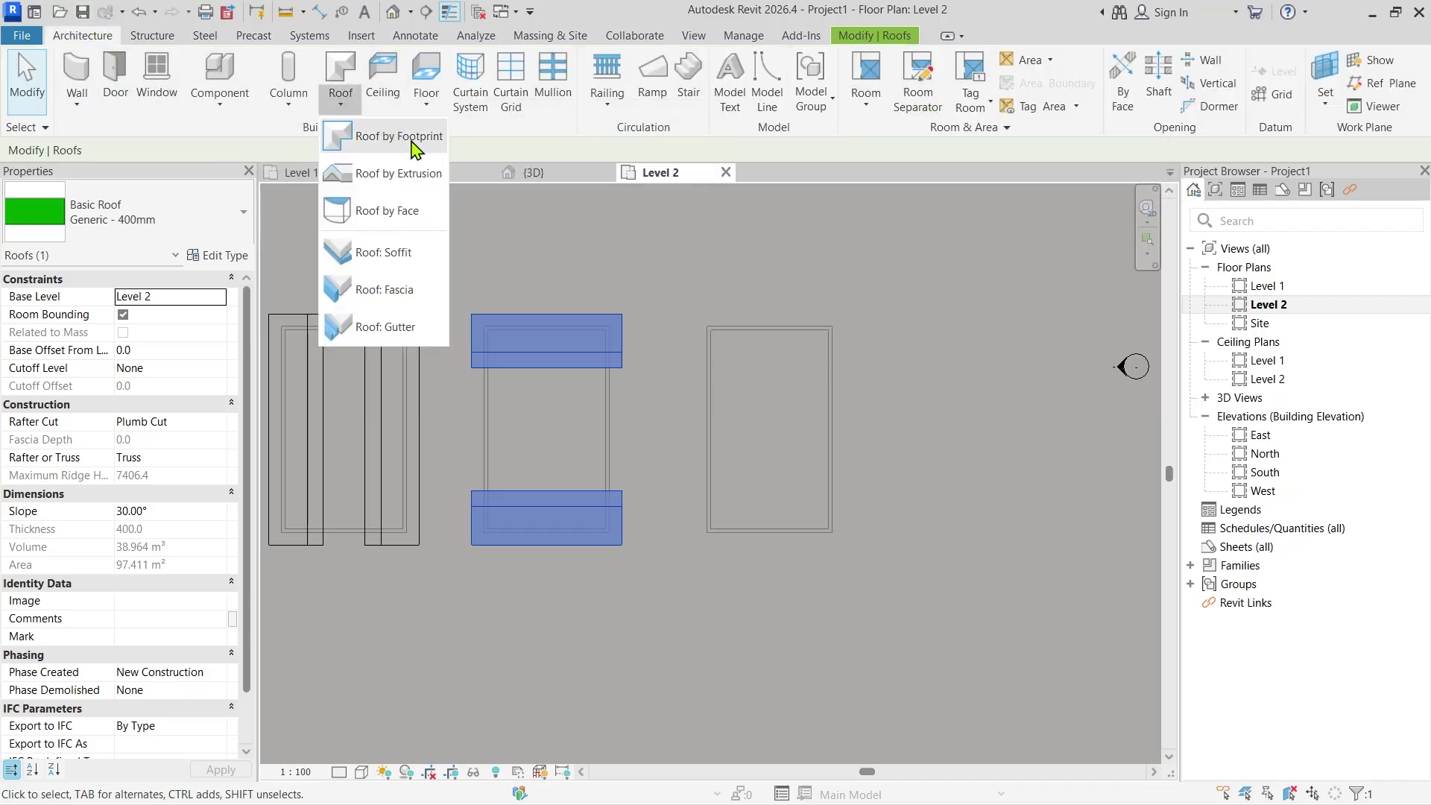
click(415, 138)
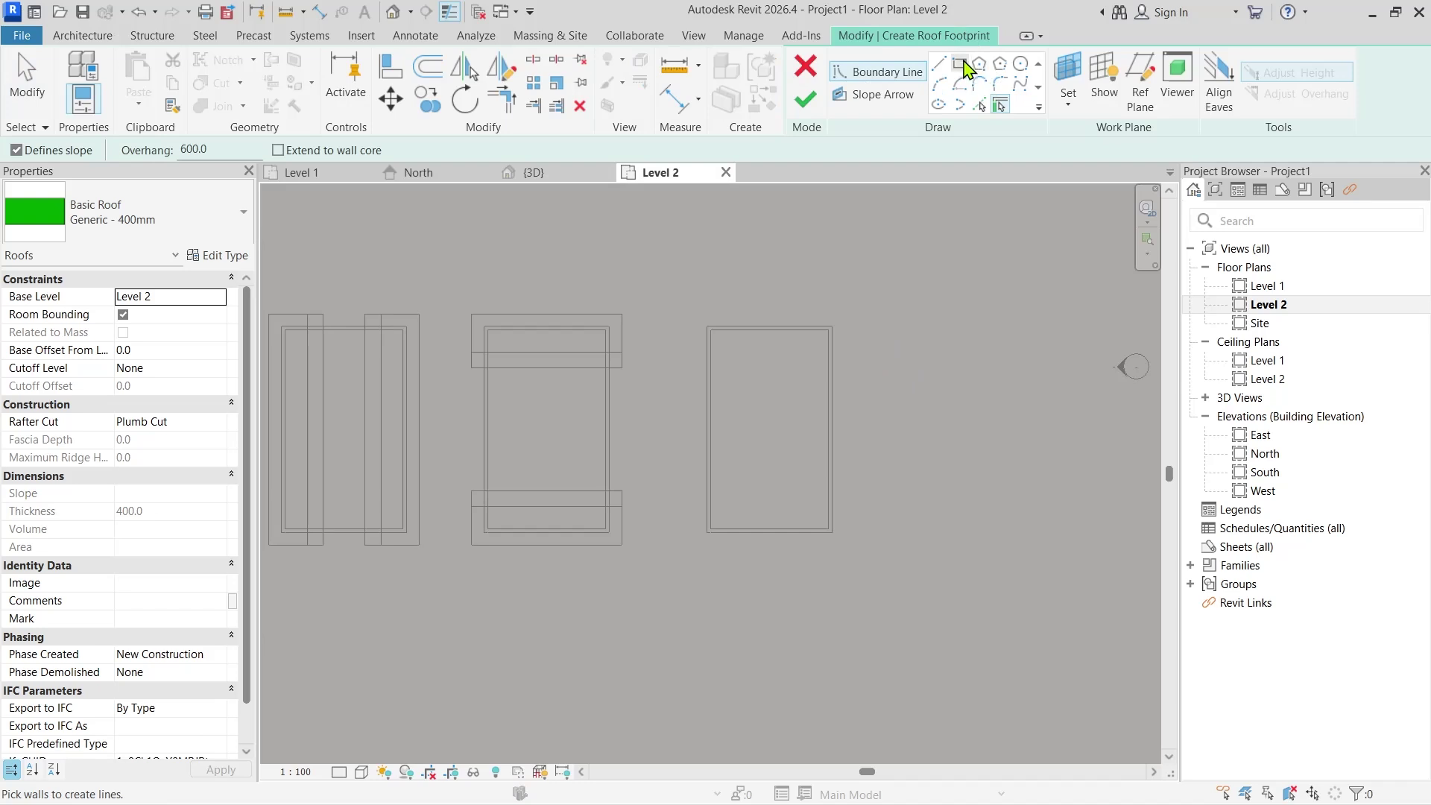
click(961, 65)
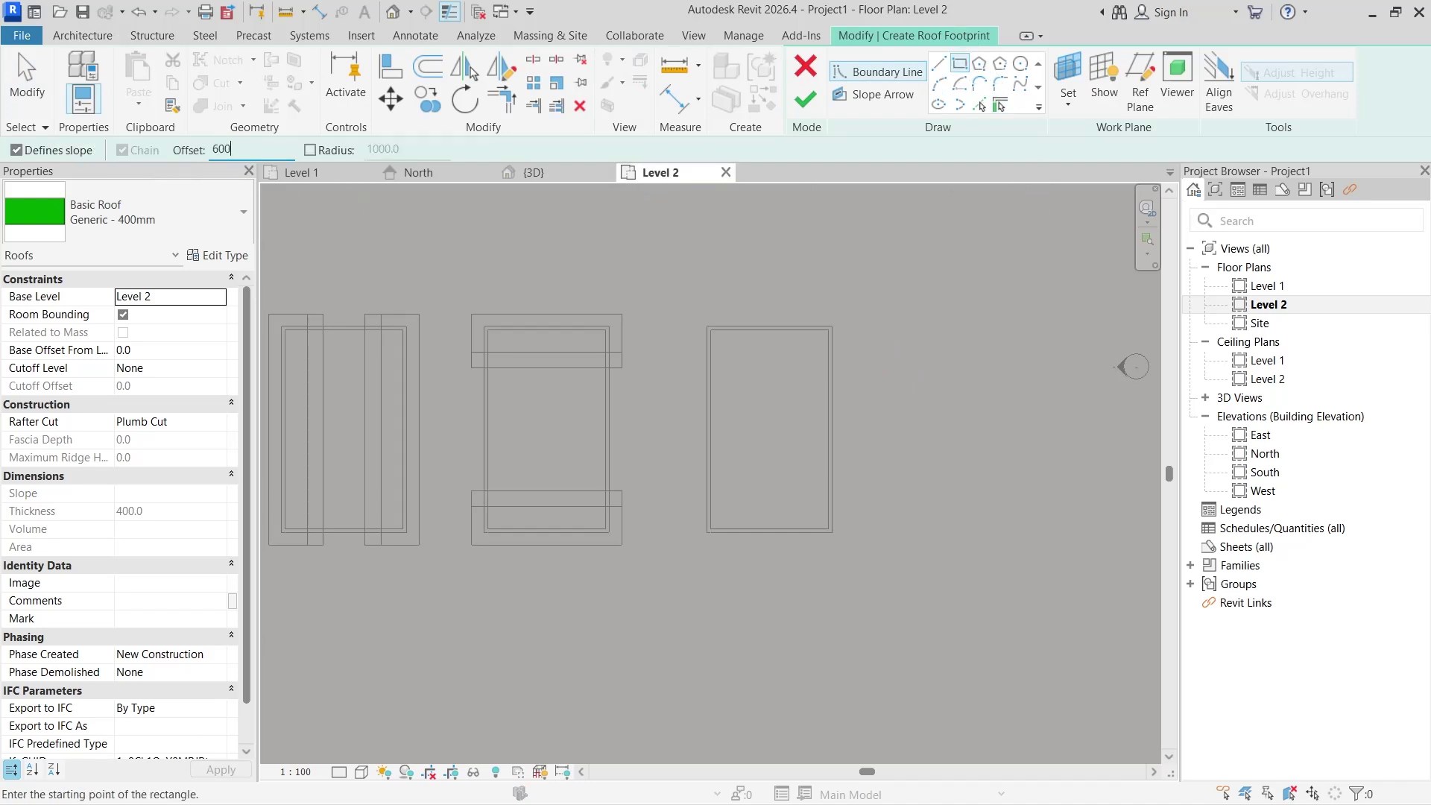
scroll(709, 365, up, 2)
click(711, 310)
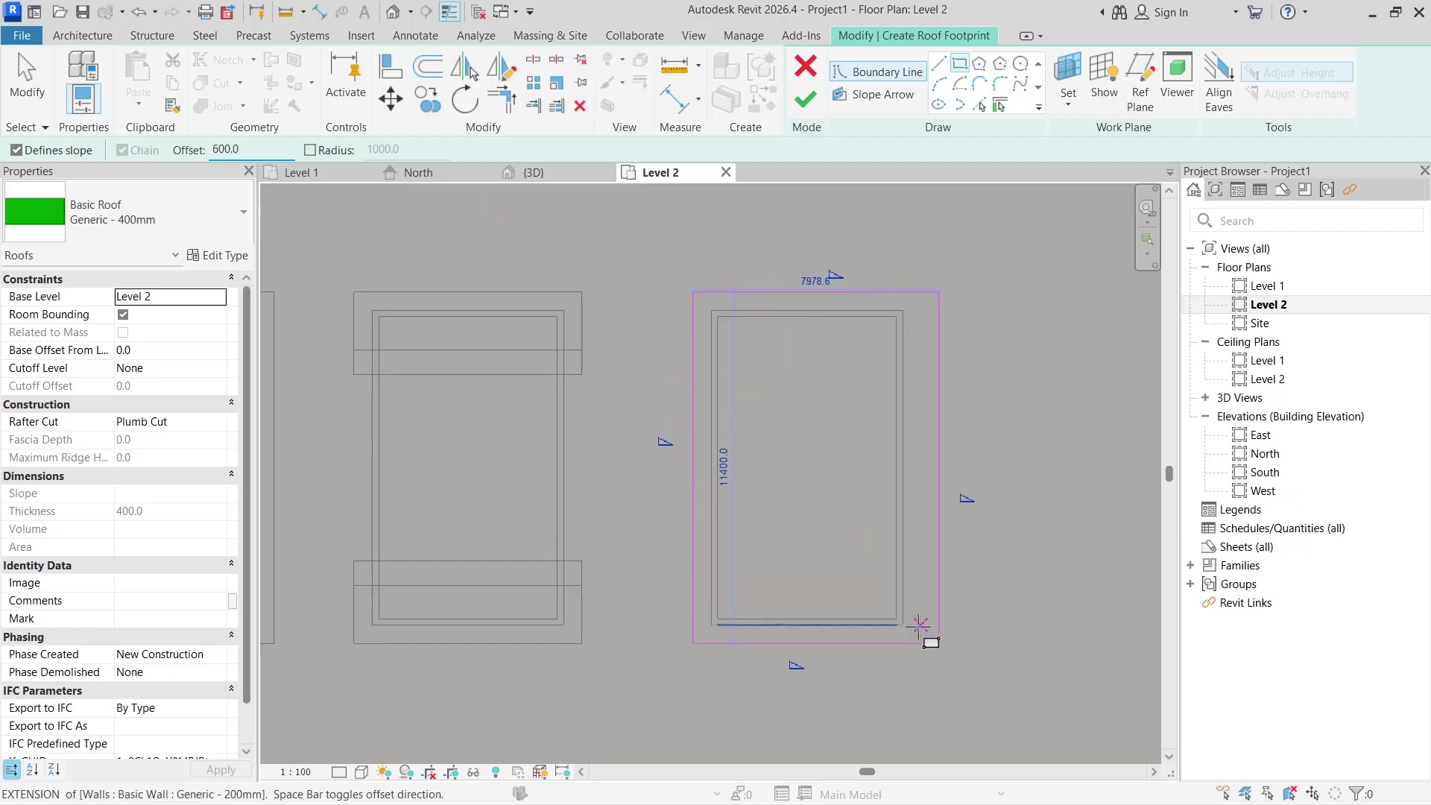
click(903, 625)
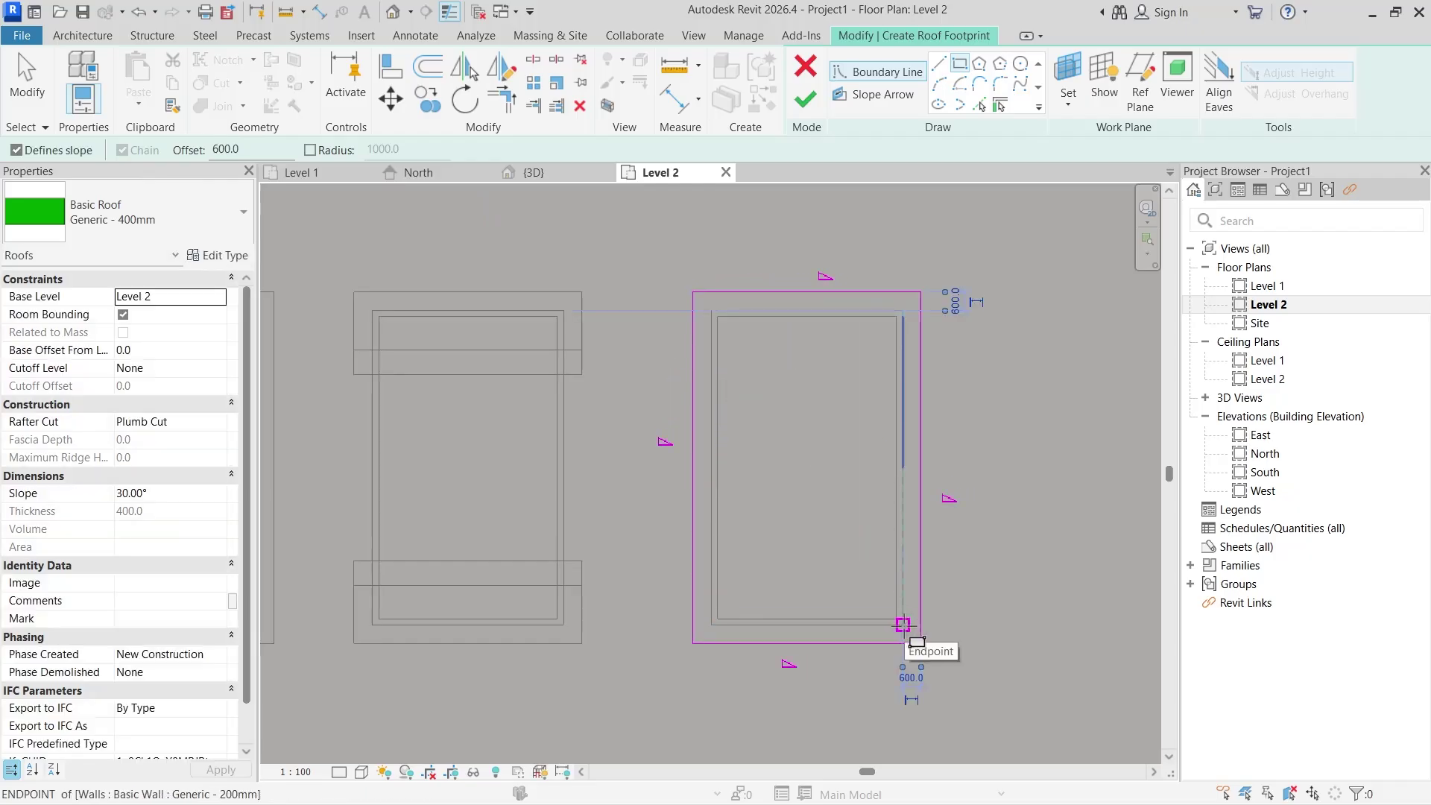
Remove the slope definition from the north and south edges of the third rectangle's roof footprint.
key(Escape)
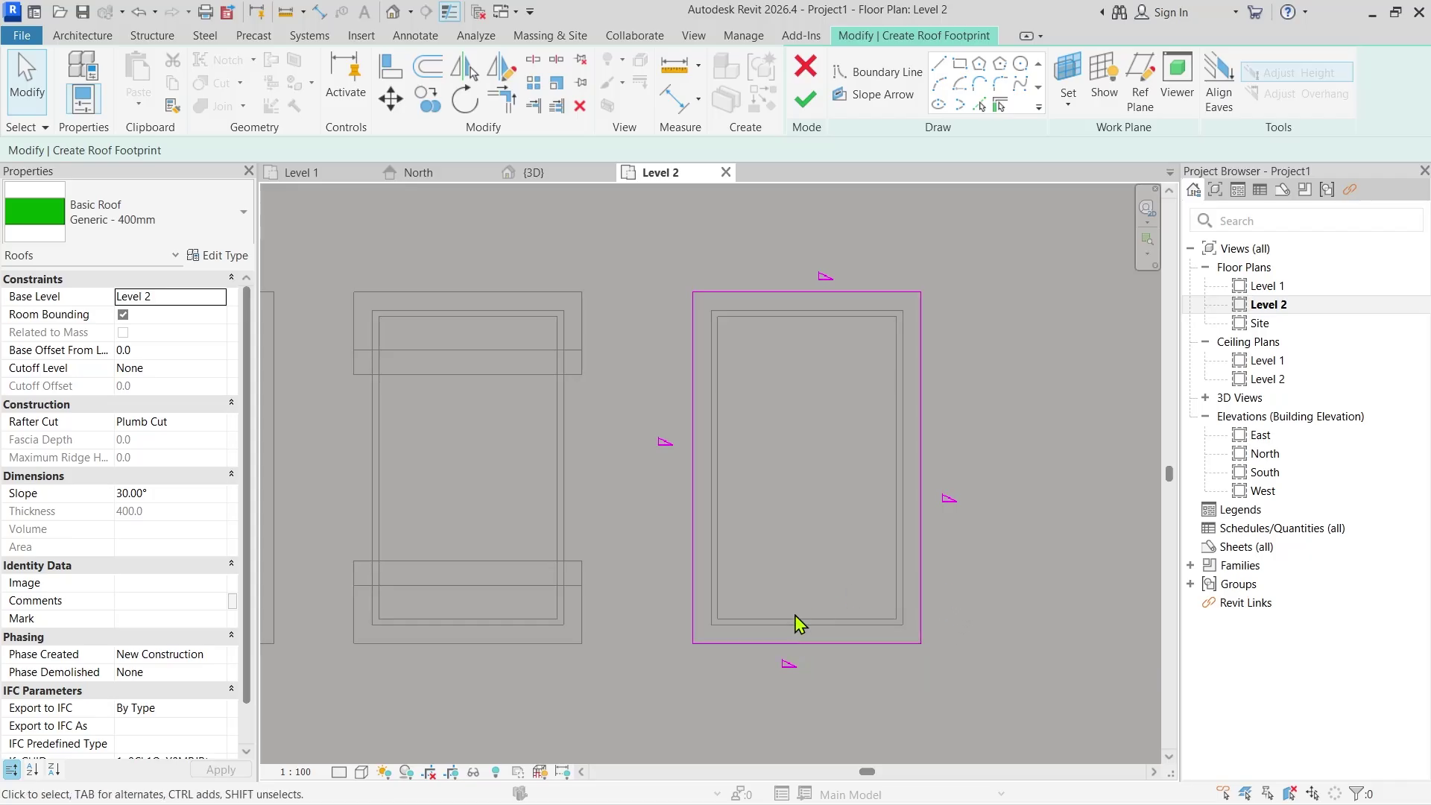
click(698, 507)
ctrl+click(922, 576)
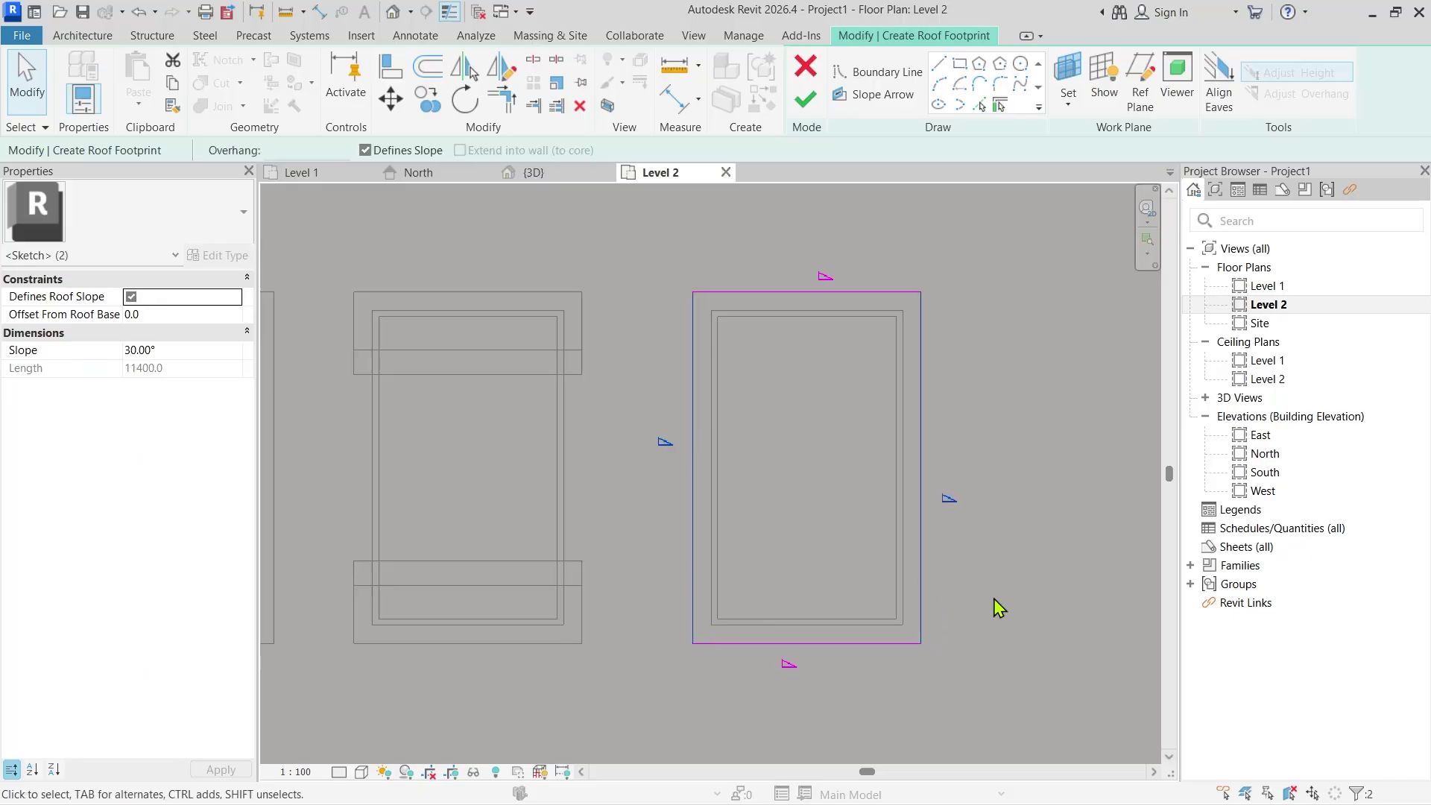
click(883, 292)
ctrl+click(854, 643)
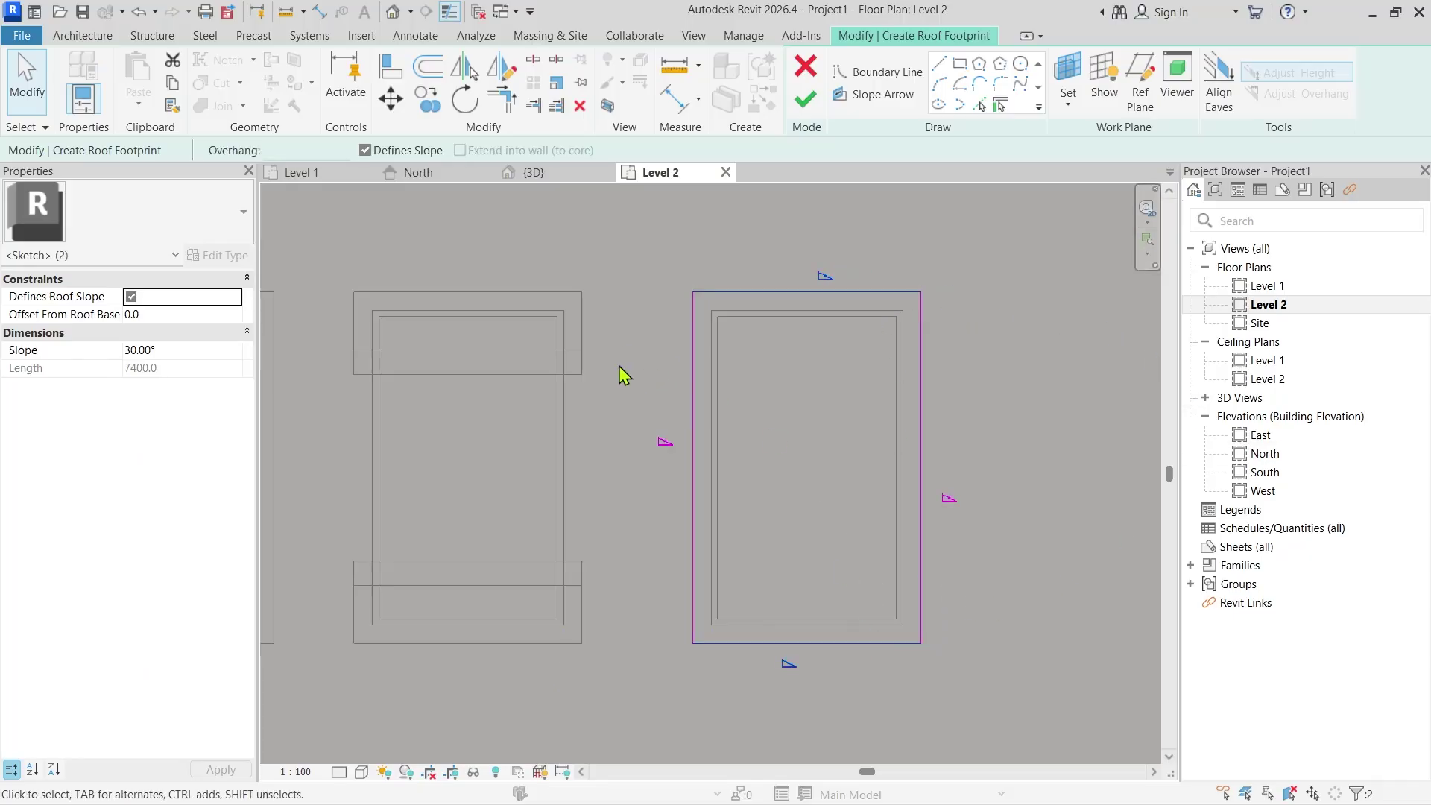
click(405, 151)
click(618, 240)
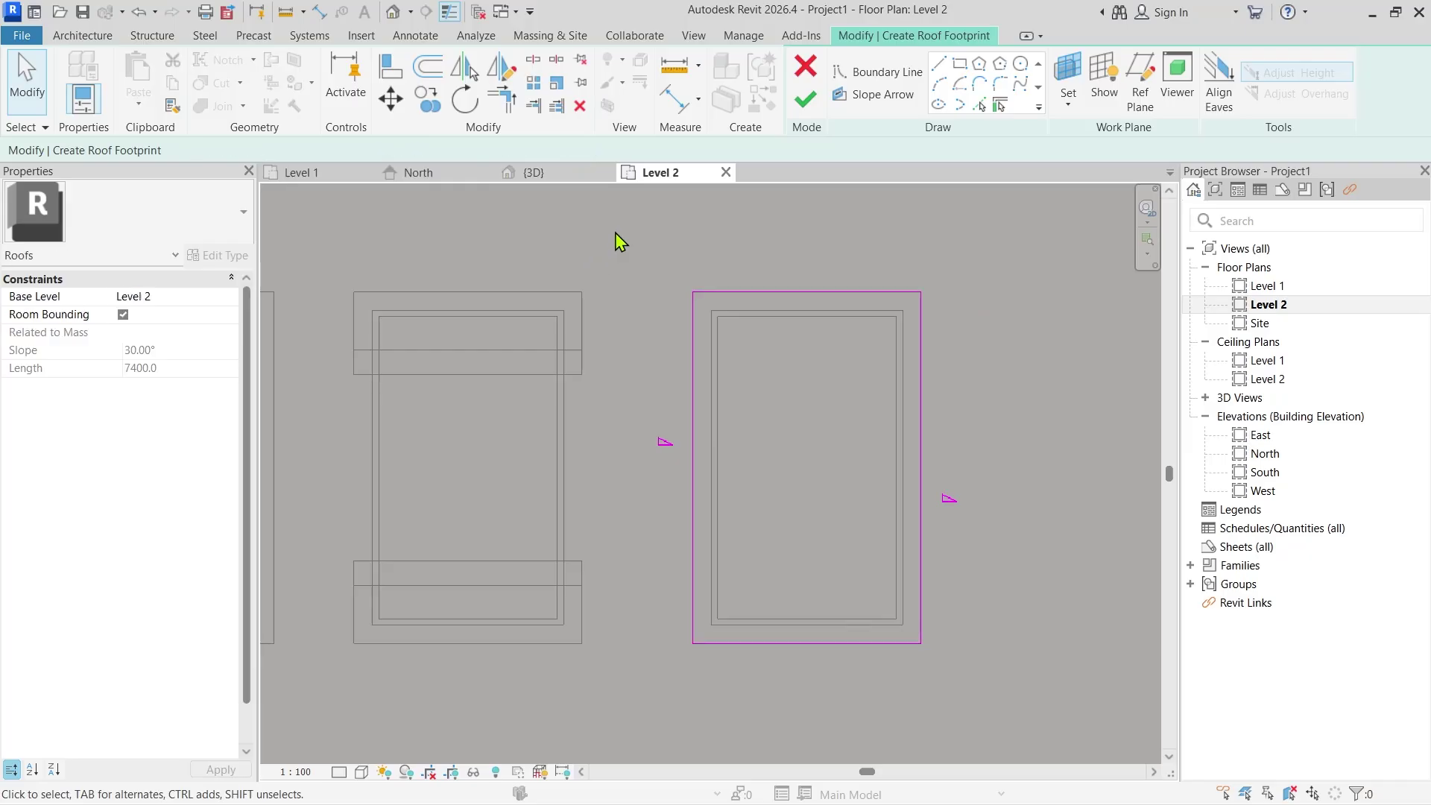
Draw a rectangular extension of the roof boundary from the footprint's east edge, about 4000 mm deep and 4400 mm wide.
click(939, 64)
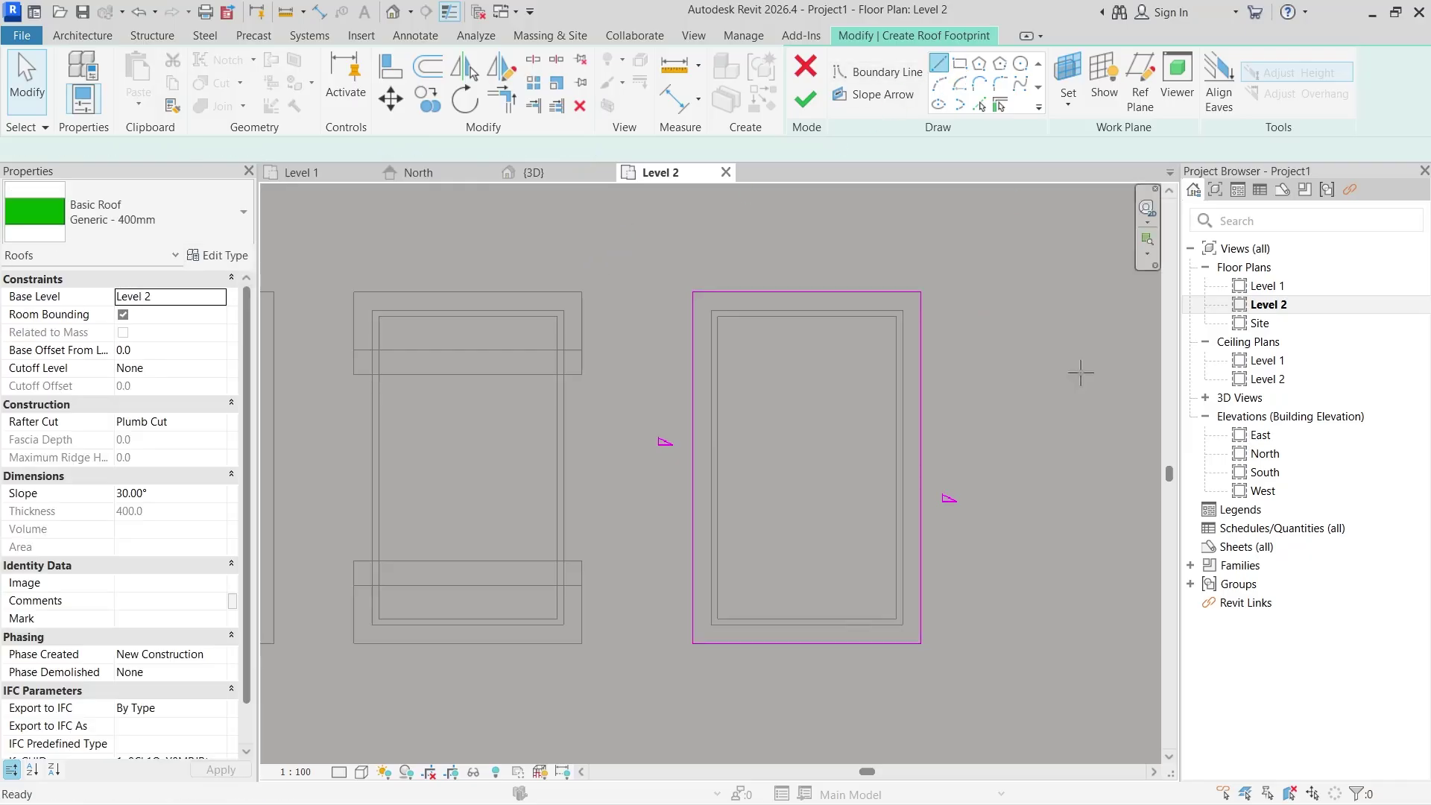
click(921, 406)
click(1044, 407)
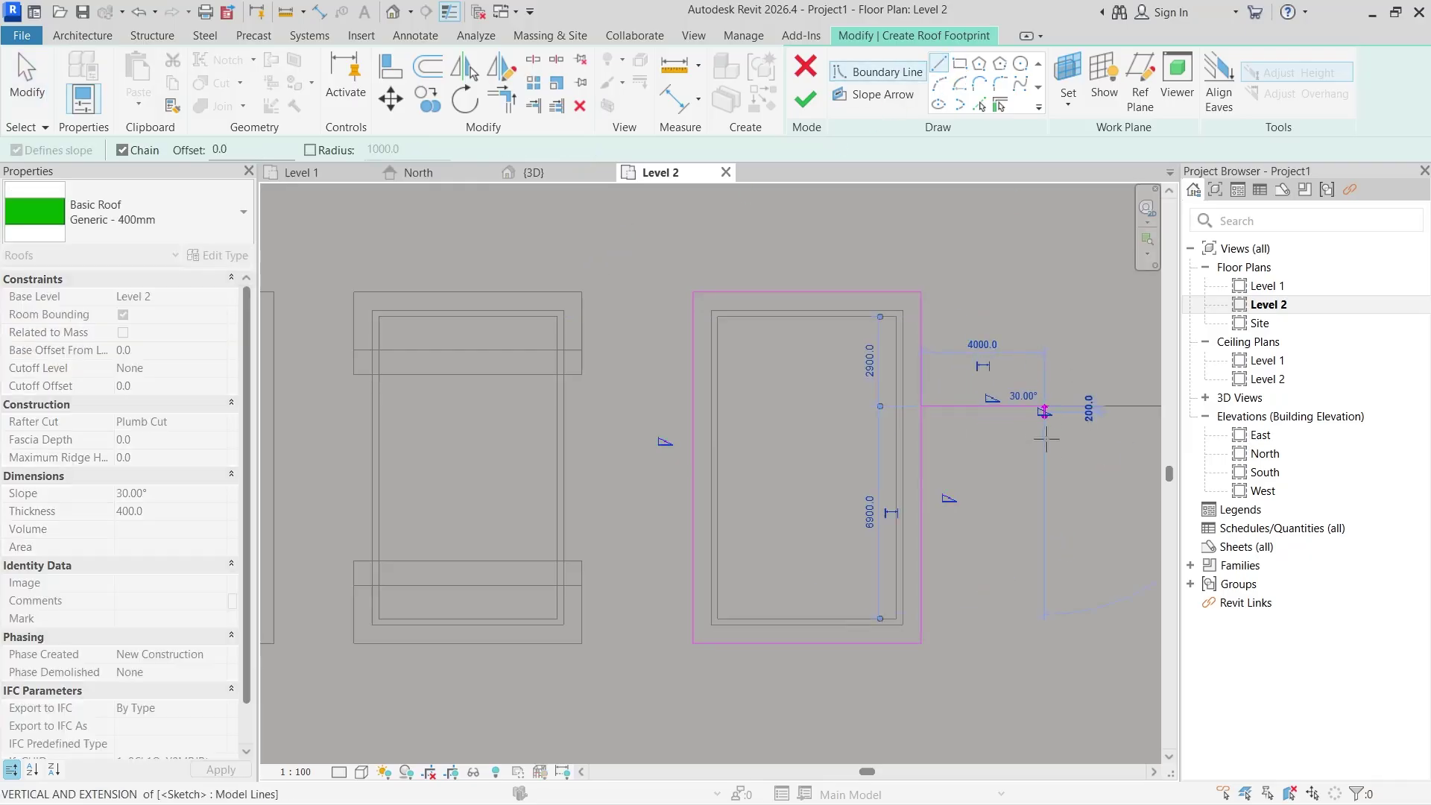
click(1044, 541)
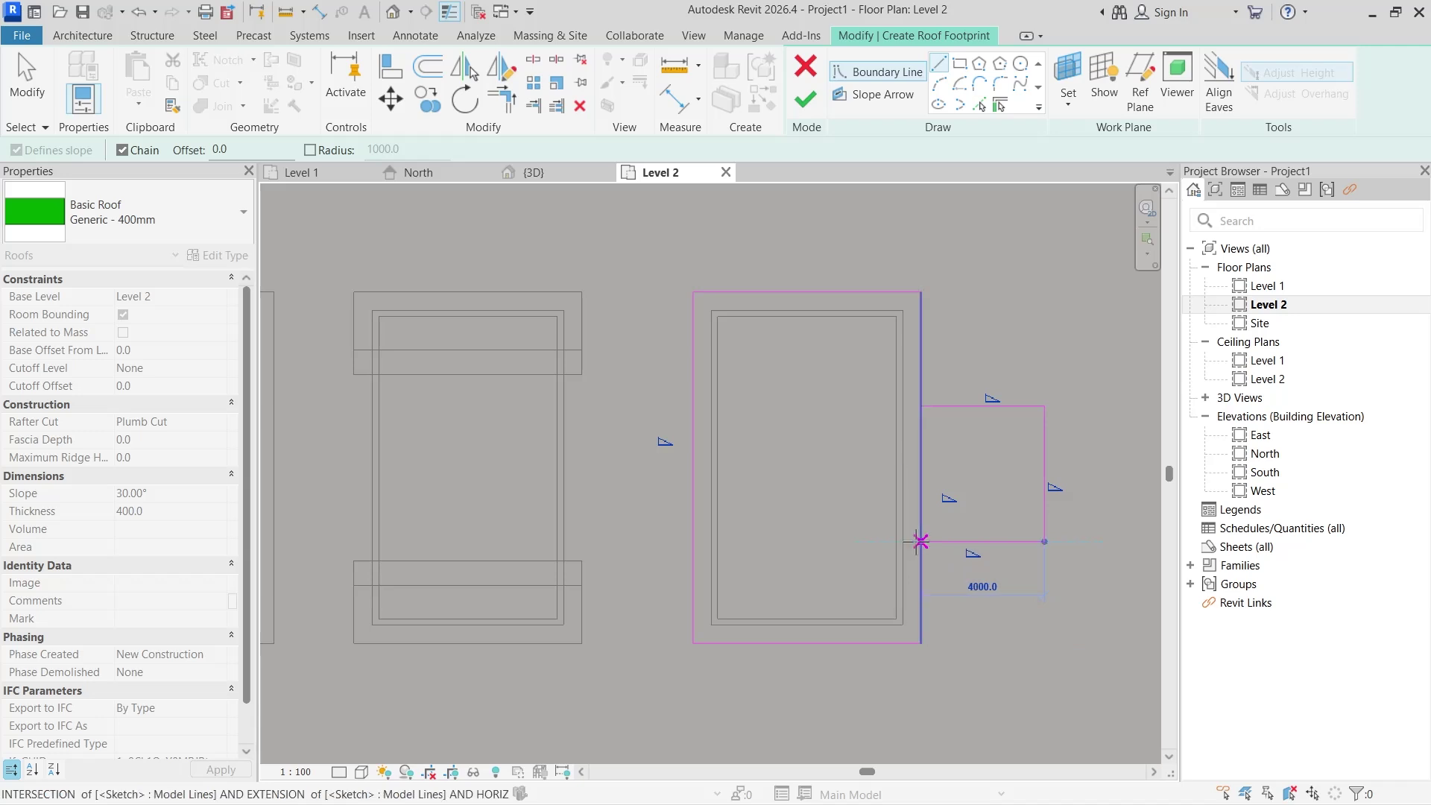
click(921, 541)
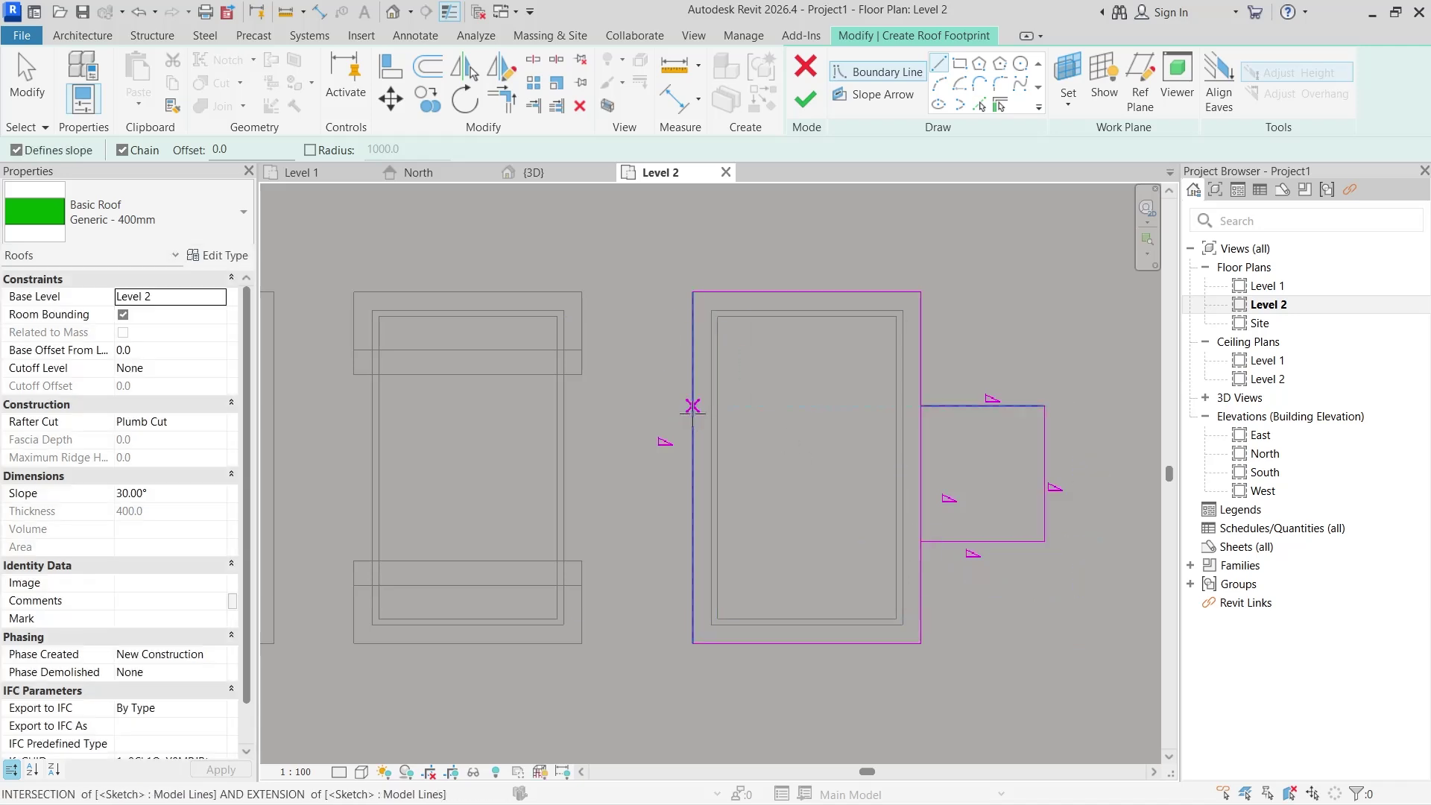
Draw a matching extension from the footprint's west edge, about 3300 mm deep and aligned with the east extension.
click(693, 406)
click(591, 407)
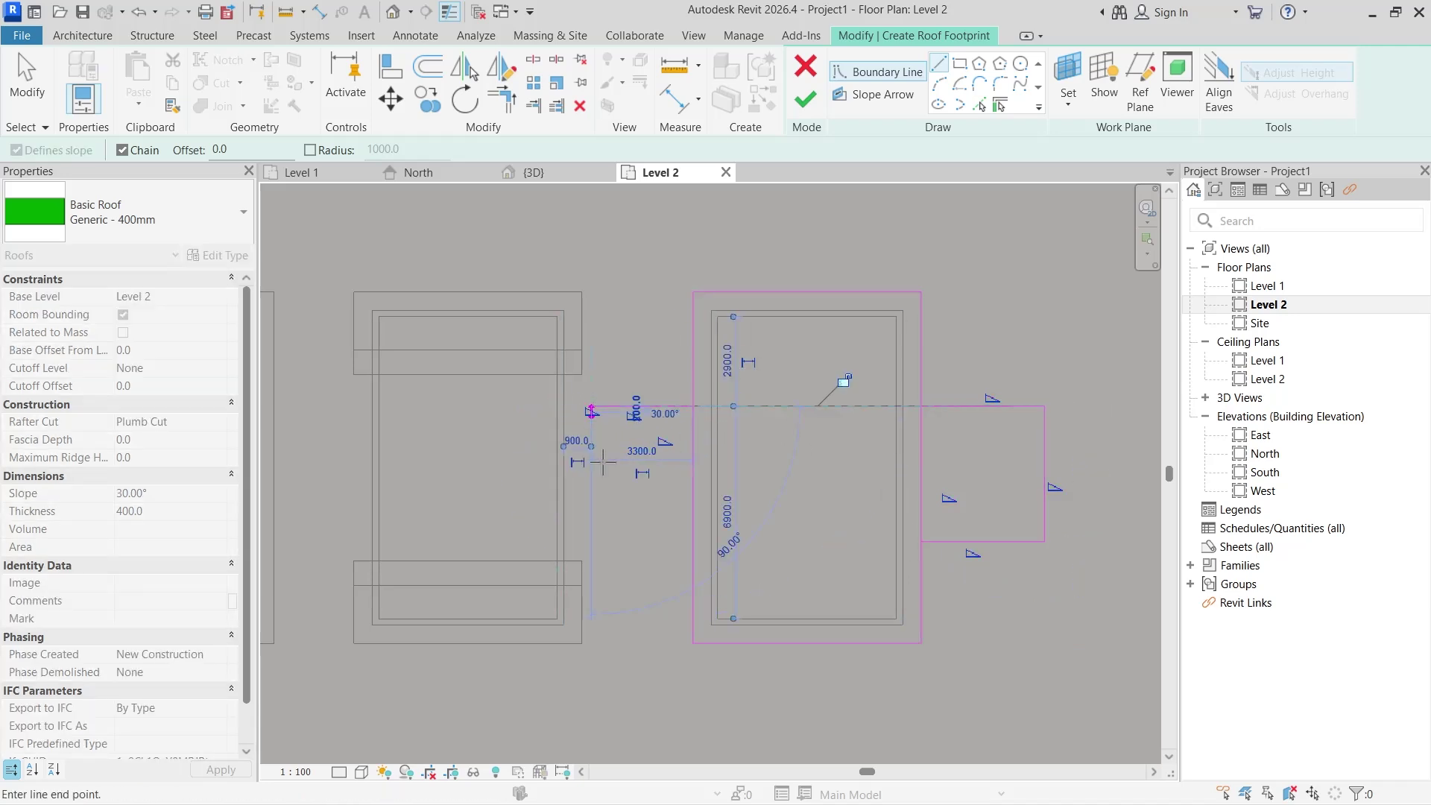
click(591, 541)
click(693, 541)
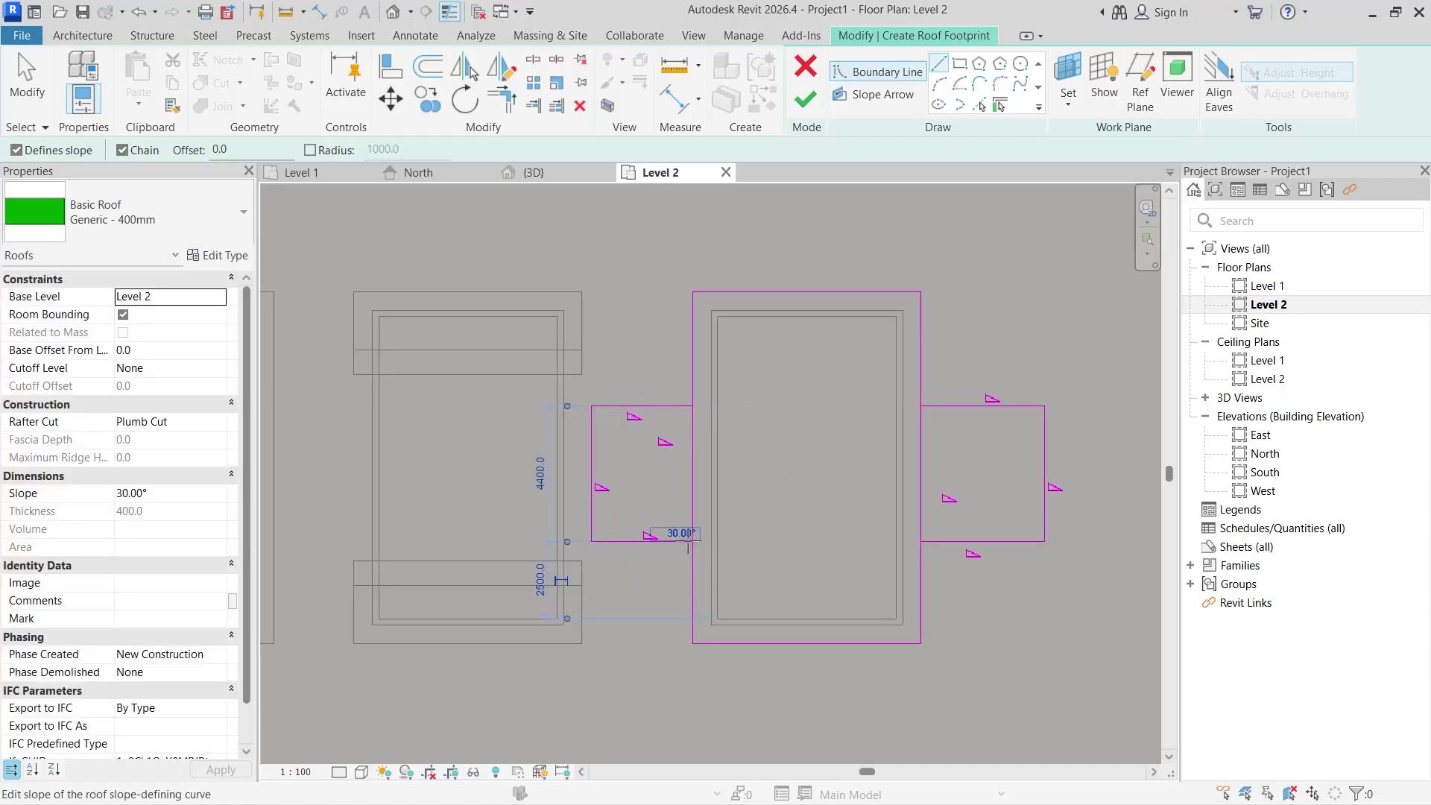
Split the footprint's west and east edges where the extensions meet them, deleting the inner segments to form one cross-shaped boundary.
key(s)
key(l)
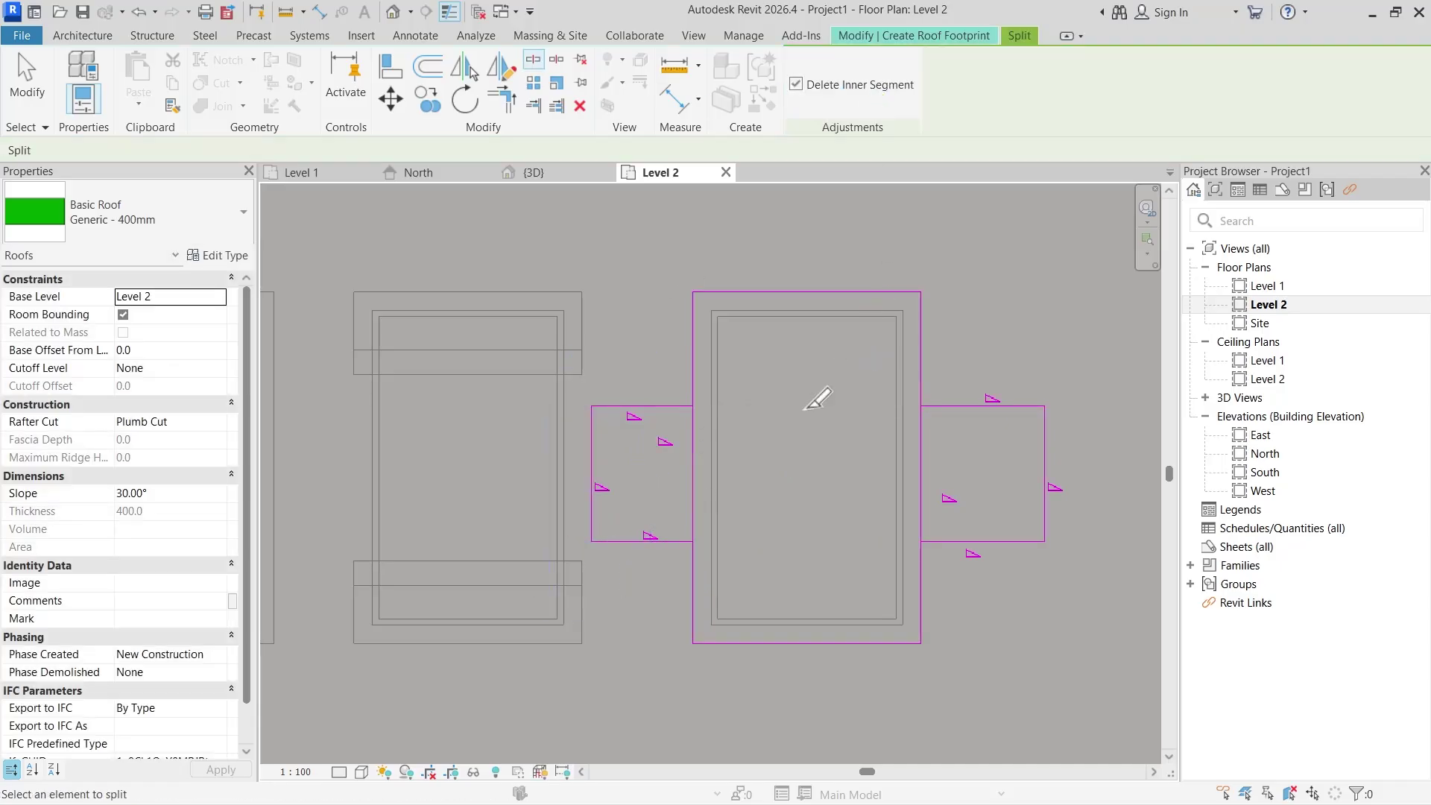
click(693, 541)
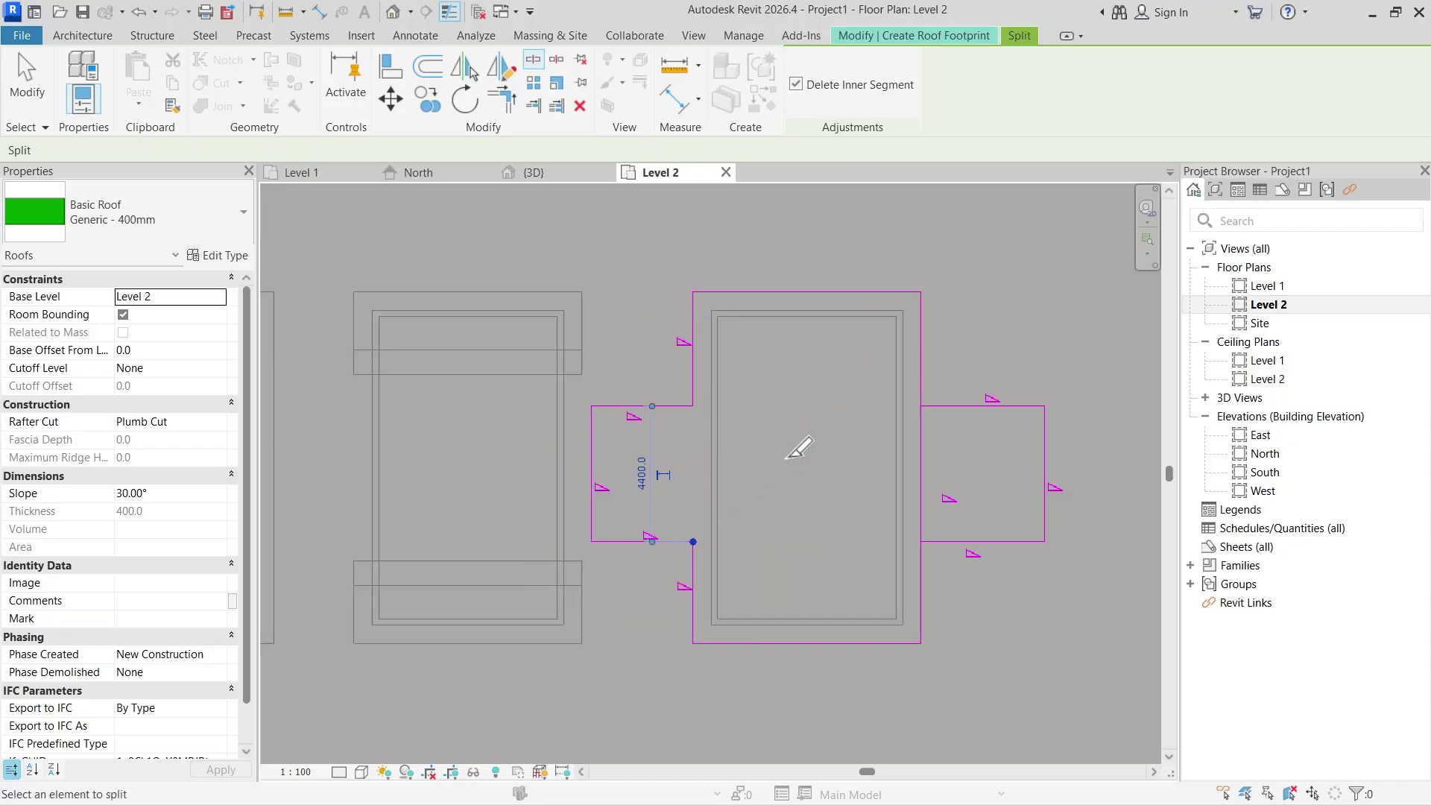
click(921, 406)
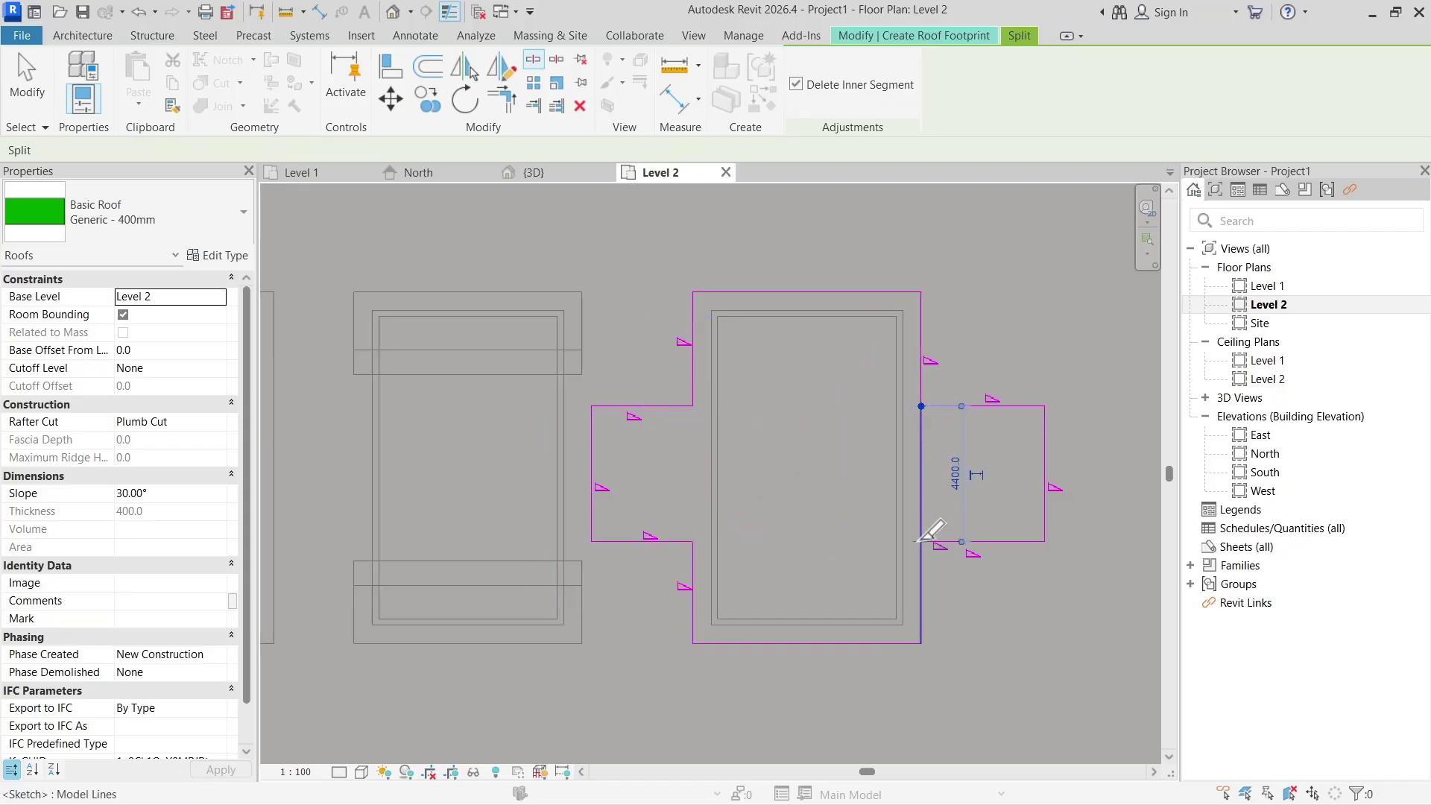
click(921, 541)
key(Escape)
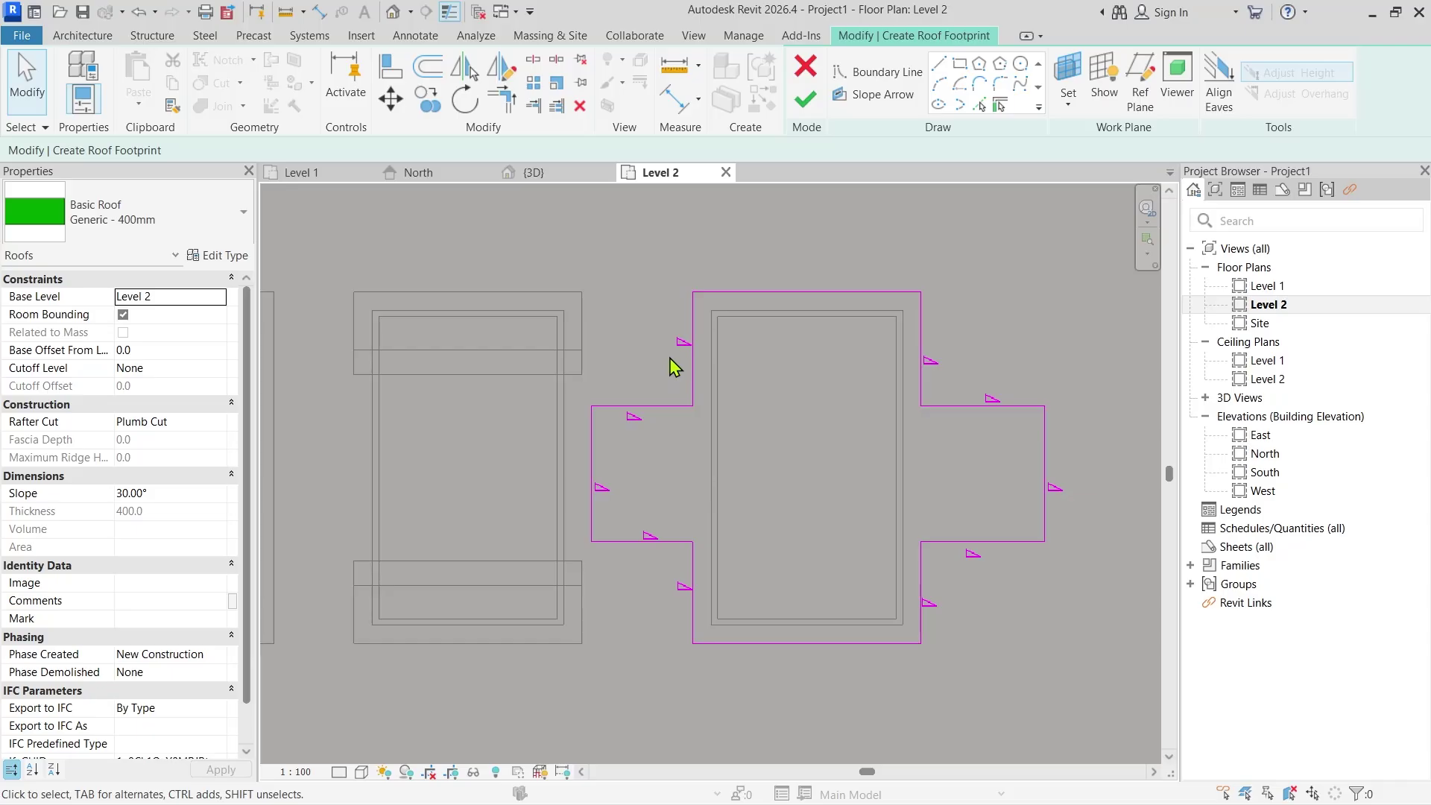
Remove the slope definition from the outer end edges of both side extensions and finish the roof.
scroll(1028, 408, down, 1)
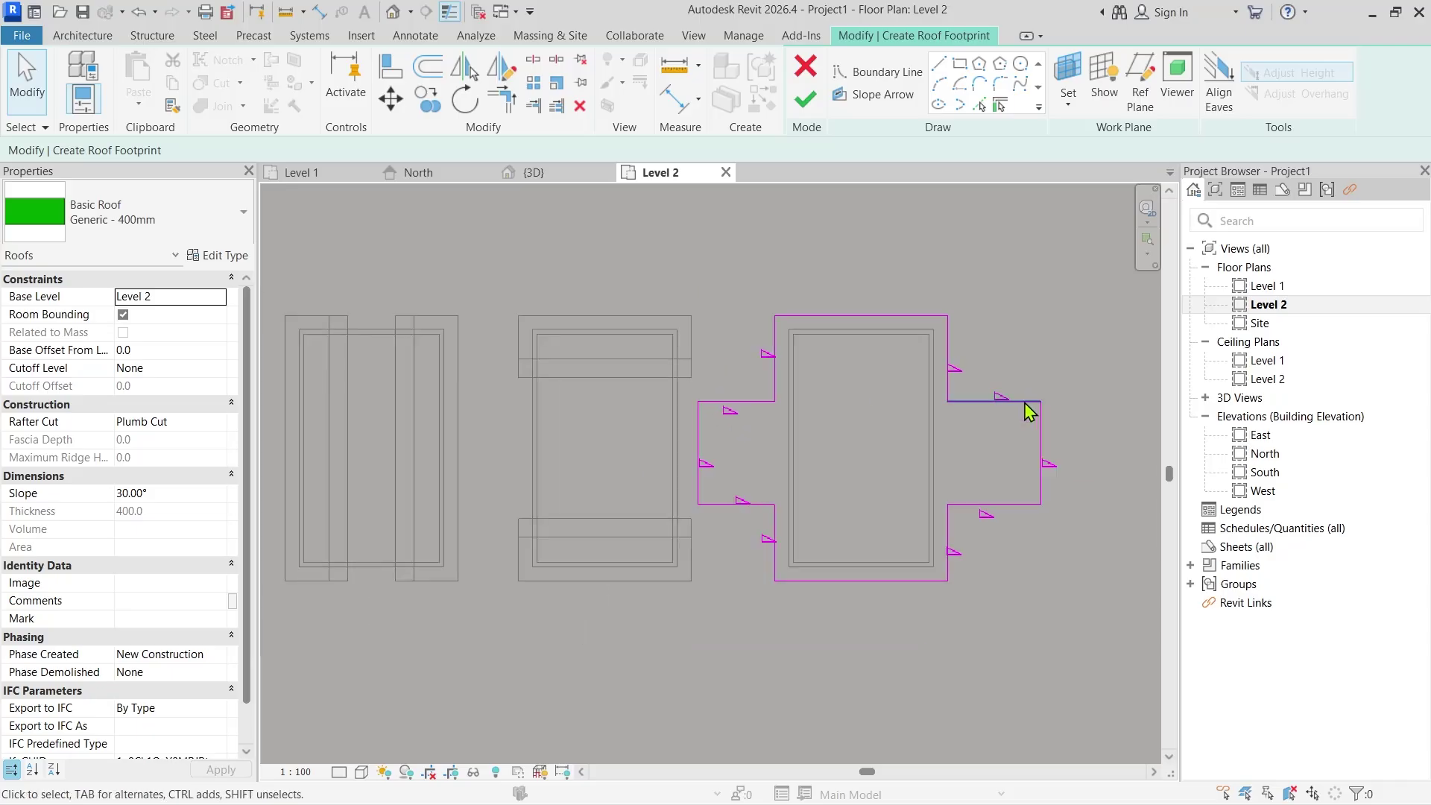
scroll(714, 524, up, 2)
click(653, 488)
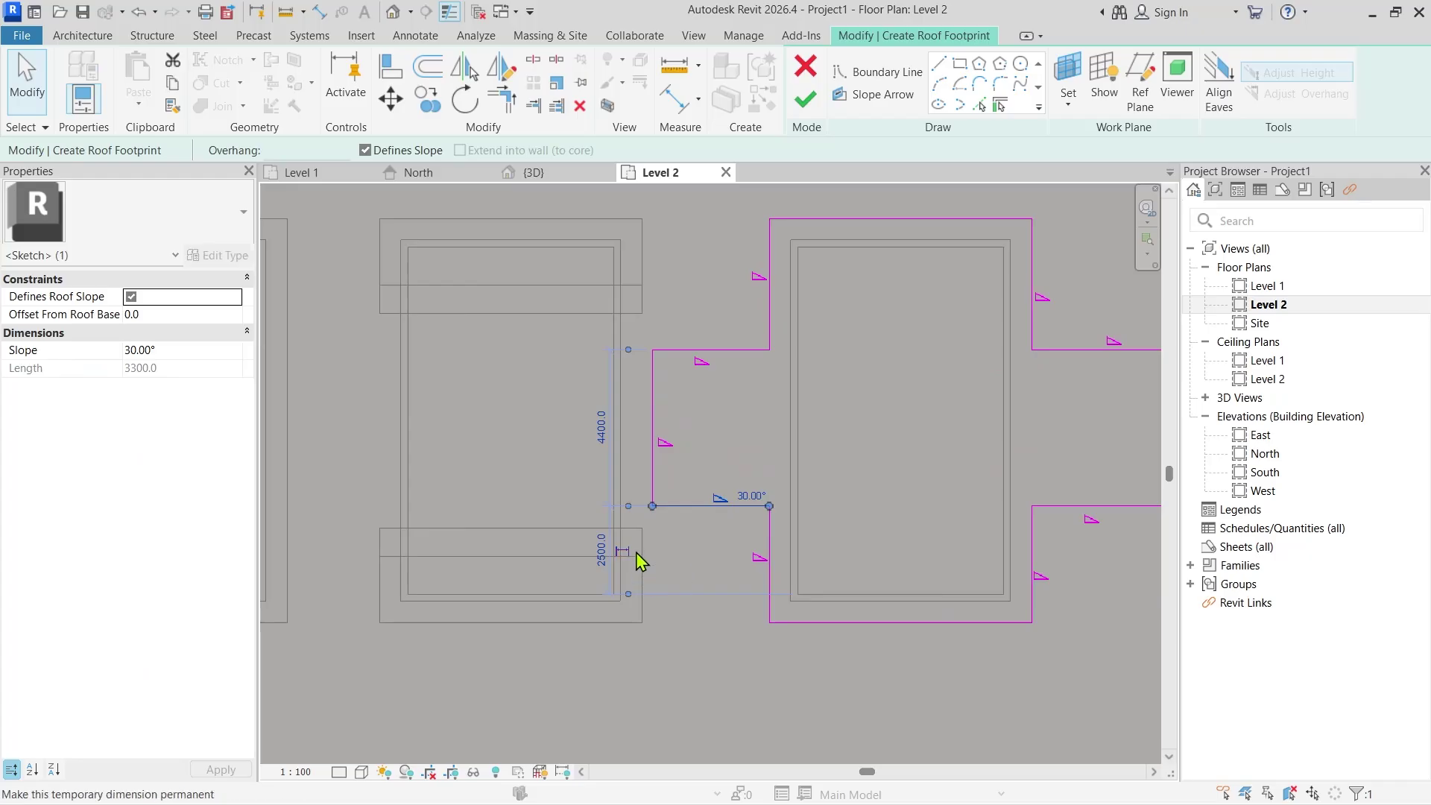
scroll(673, 447, down, 2)
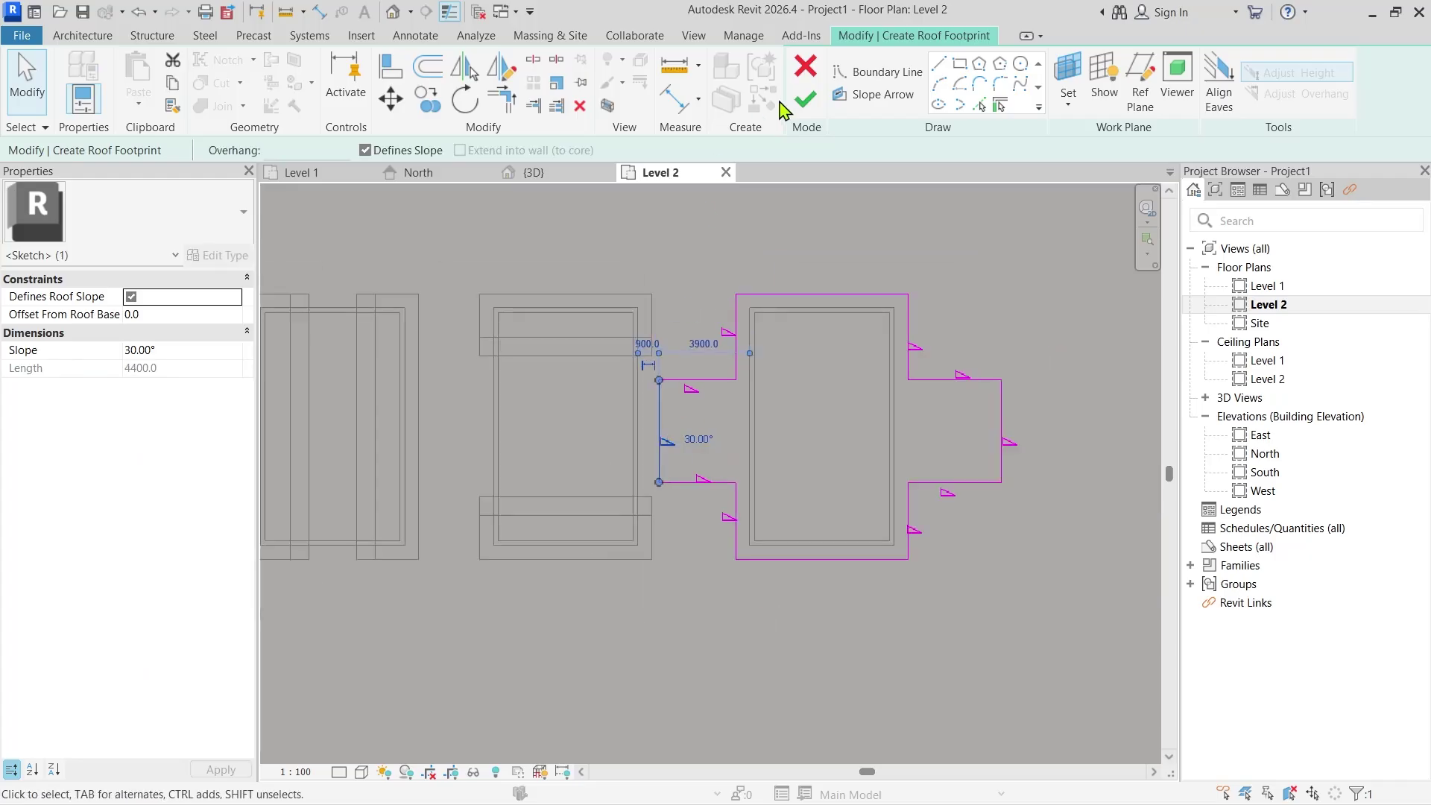
click(425, 149)
scroll(819, 402, up, 1)
click(885, 424)
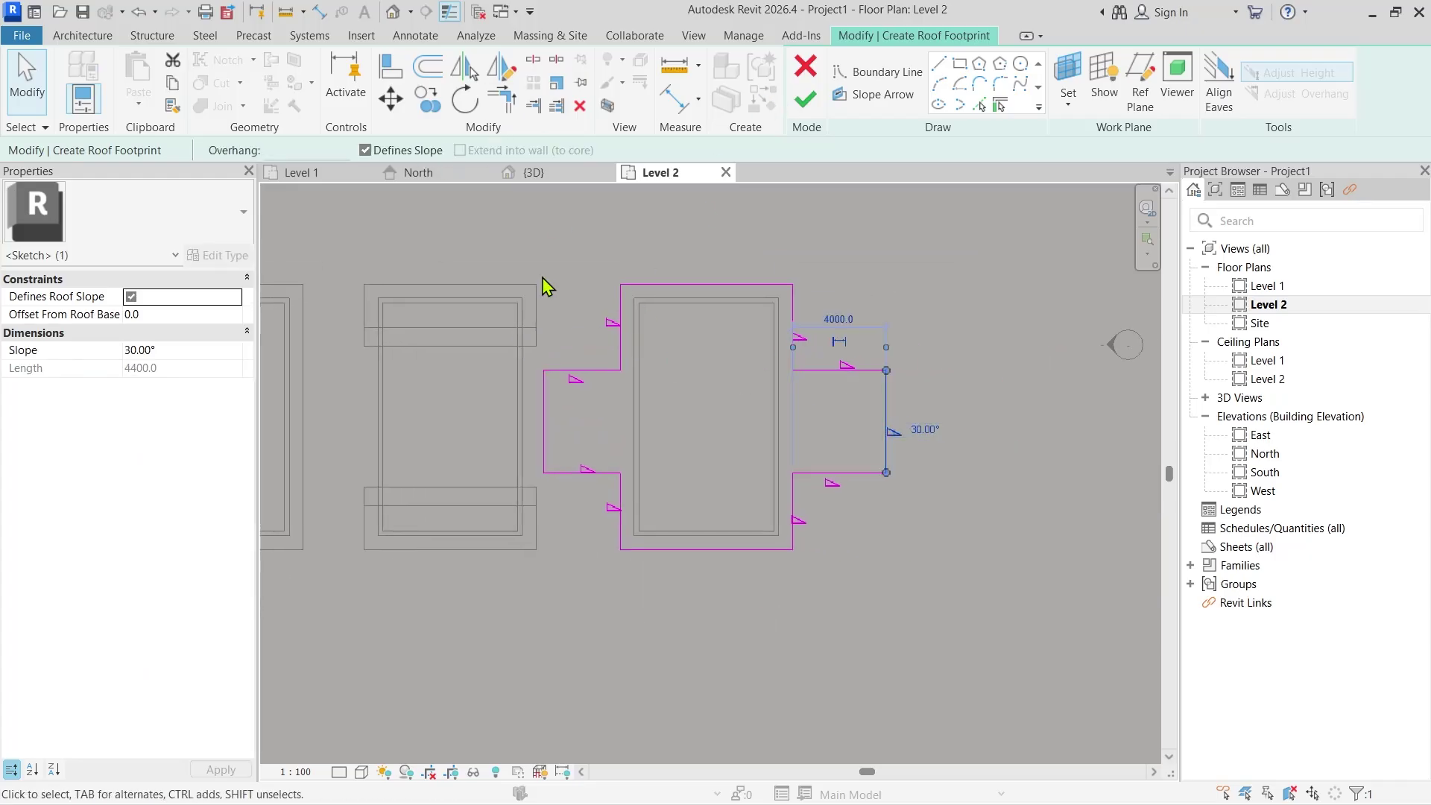
click(366, 150)
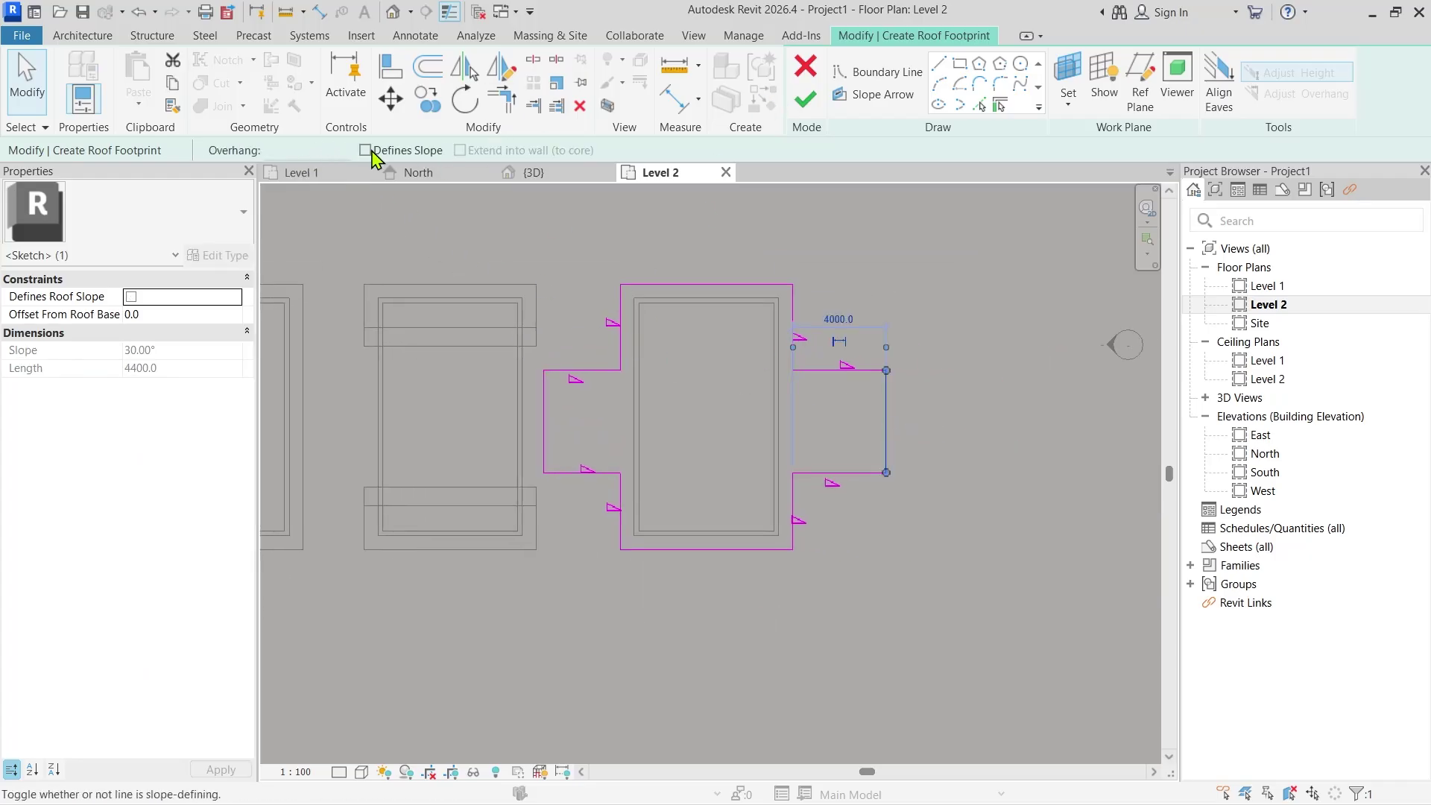
click(805, 97)
Examine the new cross-shaped roof in 3D, looking at its main gable and two side wings from the front.
click(533, 172)
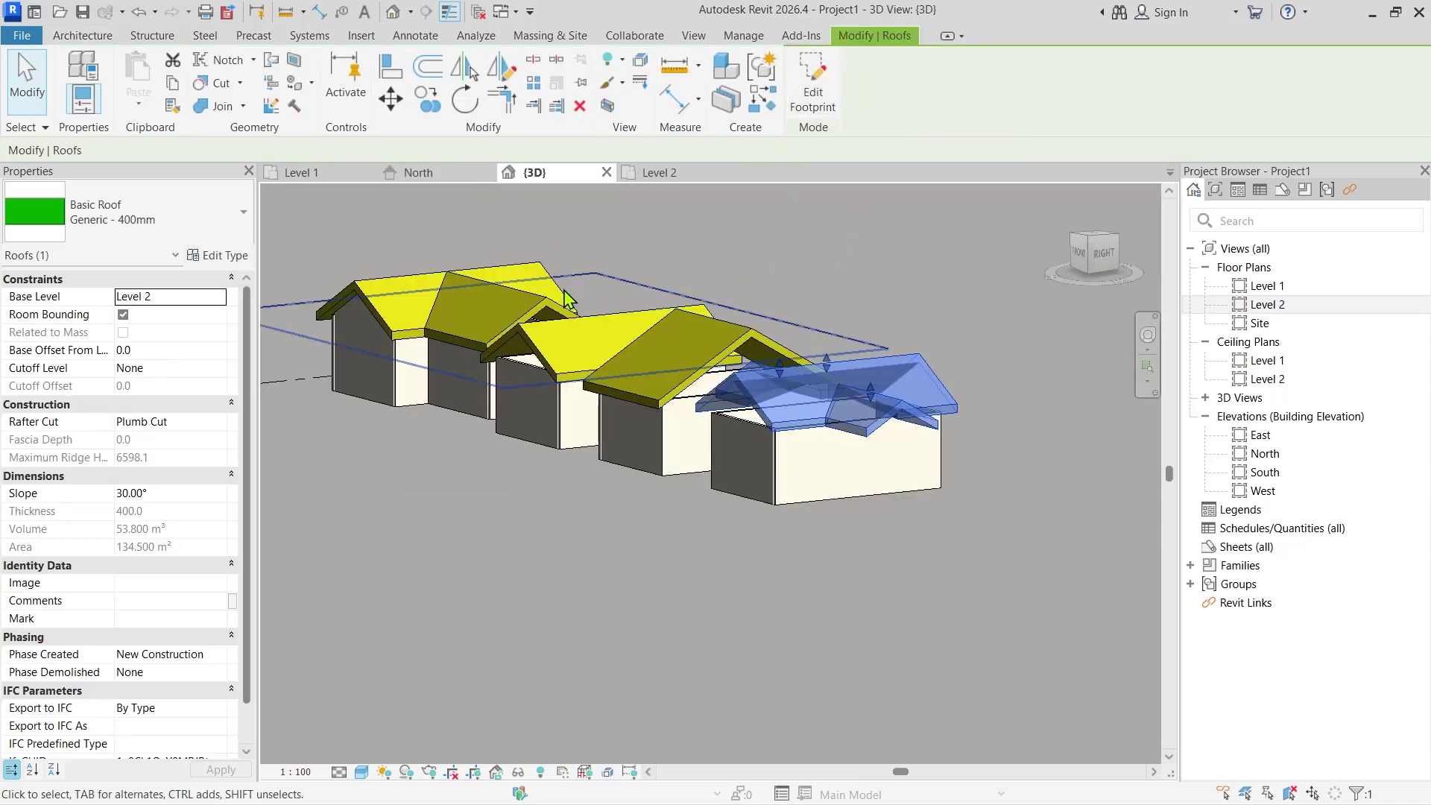
shift+middle_drag(581, 462, 936, 393)
key(Escape)
shift+middle_drag(711, 363, 544, 310)
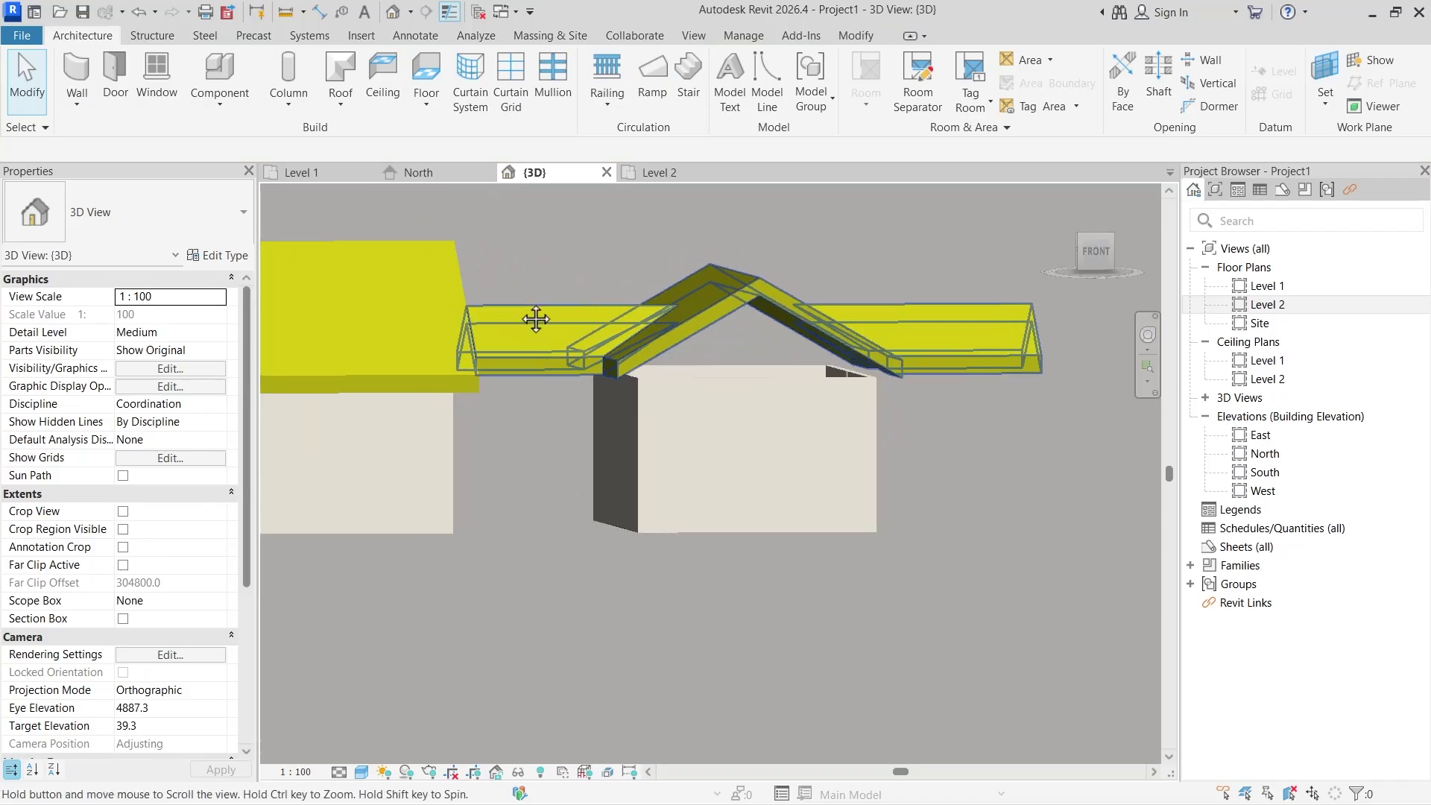
click(543, 310)
shift+middle_drag(653, 442, 741, 390)
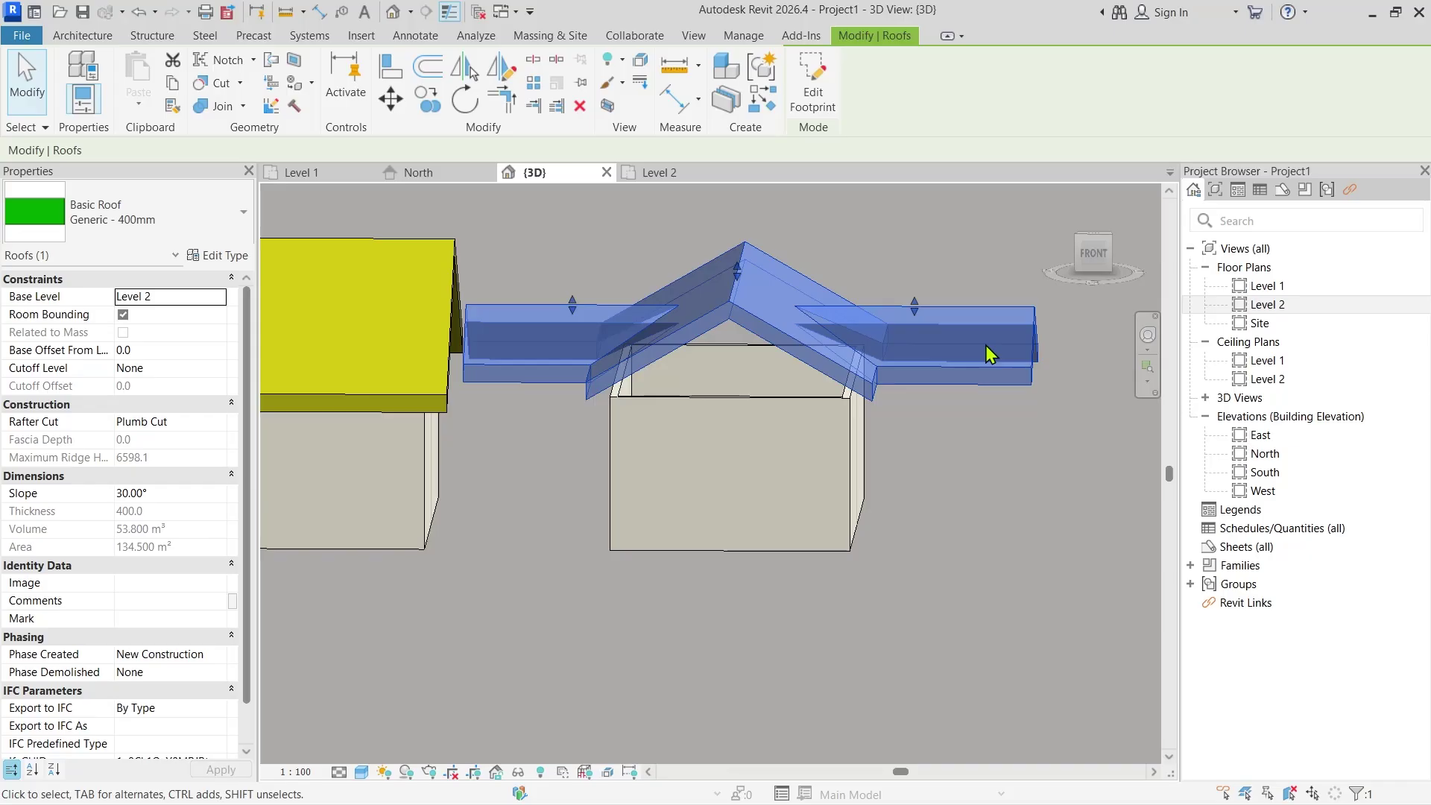
scroll(985, 346, down, 3)
scroll(838, 436, up, 1)
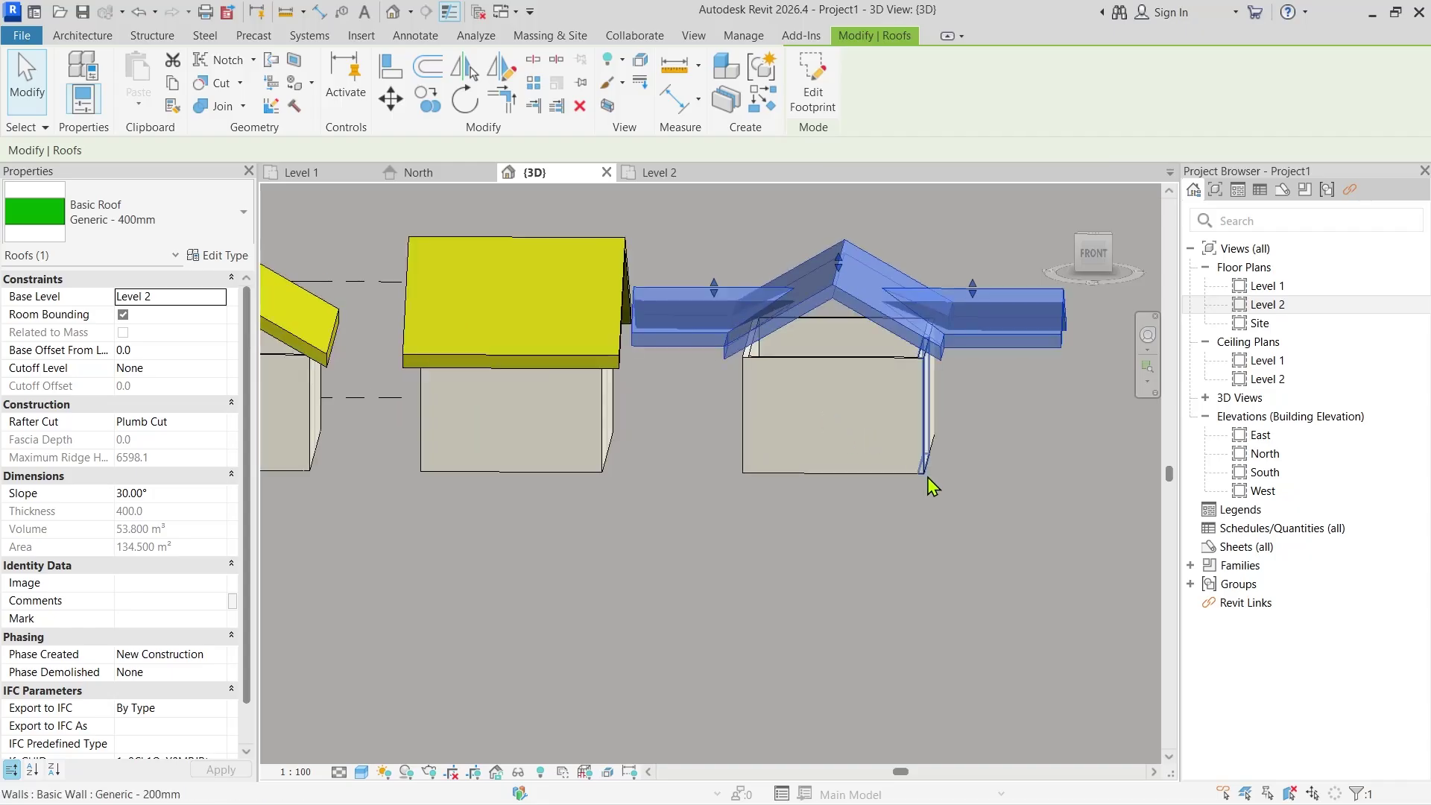
Attach the tops of the third rectangular block's front and back walls to its cross-shaped roof.
click(925, 494)
scroll(924, 494, down, 2)
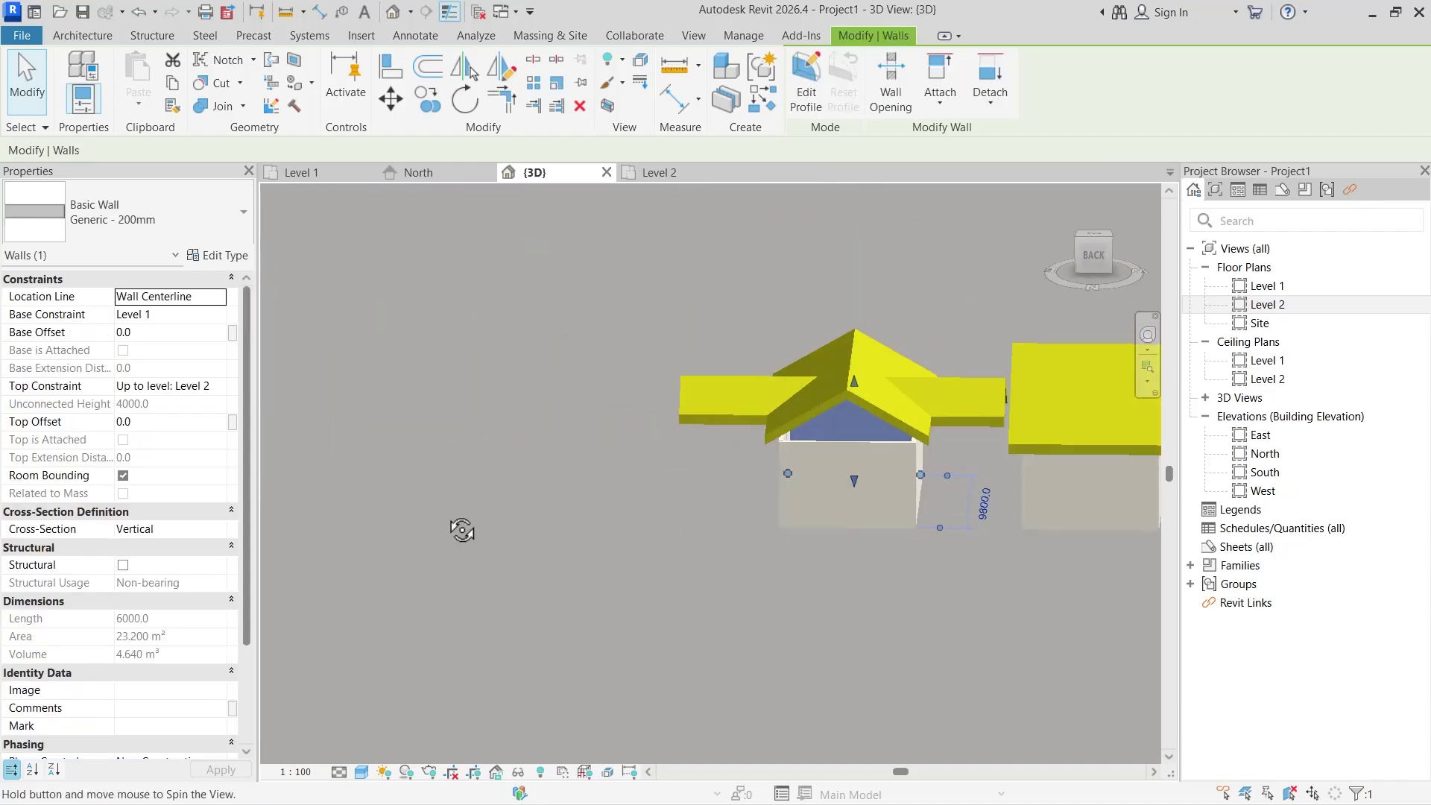
shift+middle_drag(460, 527, 740, 499)
ctrl+click(832, 442)
middle_drag(832, 442, 763, 530)
click(939, 82)
click(979, 137)
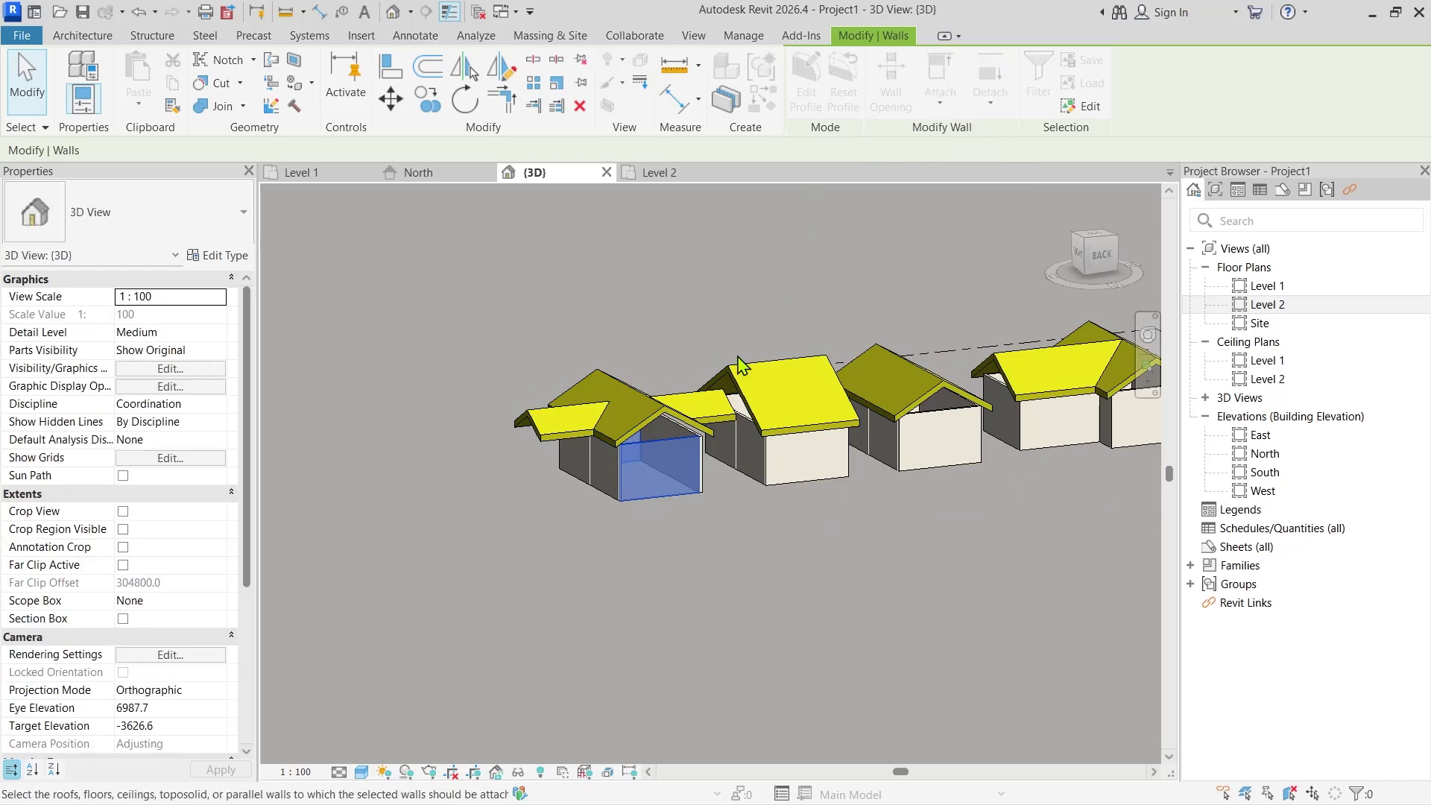
click(589, 417)
shift+middle_drag(584, 594, 1138, 564)
key(Escape)
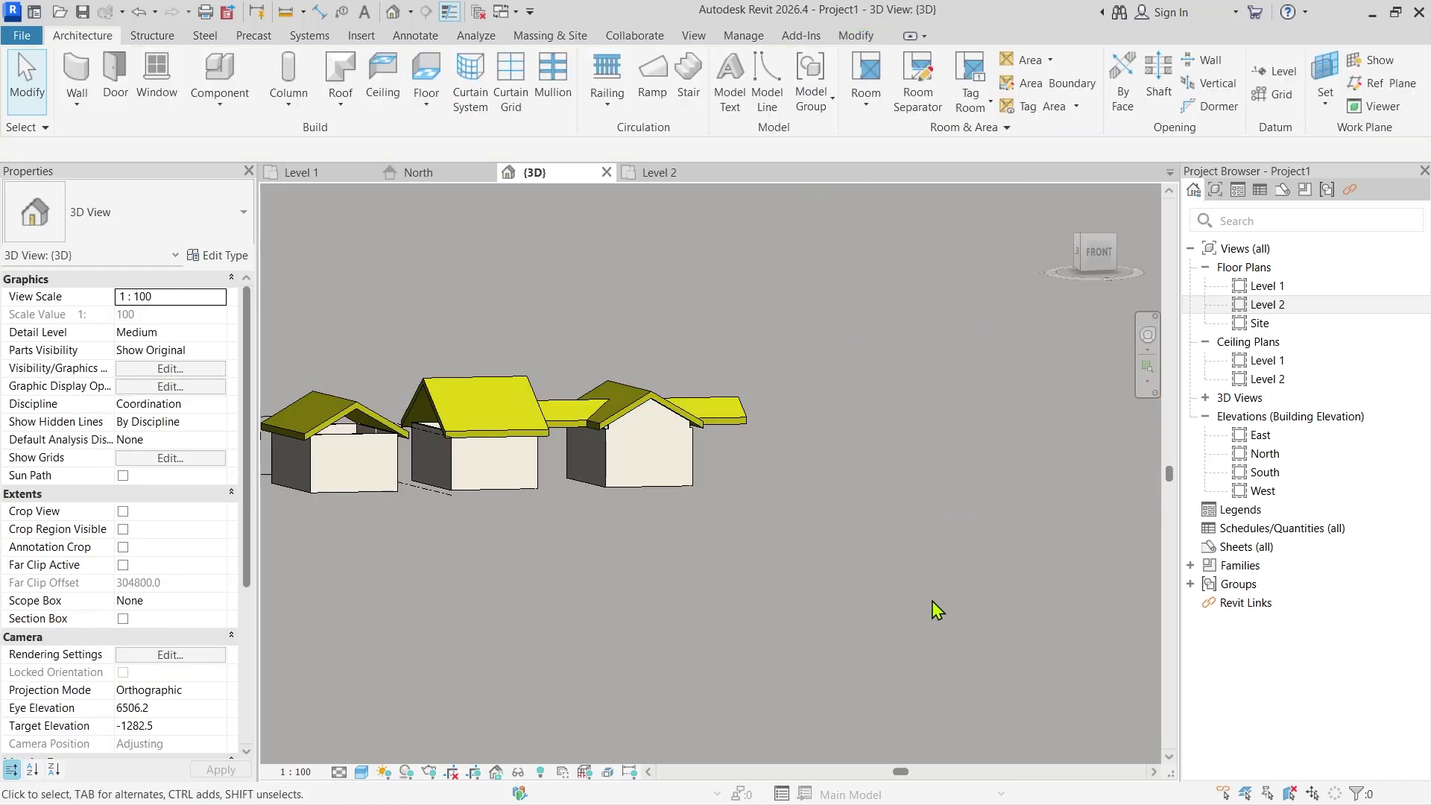
Inspect the attached gable walls from several sides in 3D and compare the roof with those of the neighbouring blocks.
shift+middle_drag(936, 607, 879, 522)
shift+middle_drag(828, 404, 533, 328)
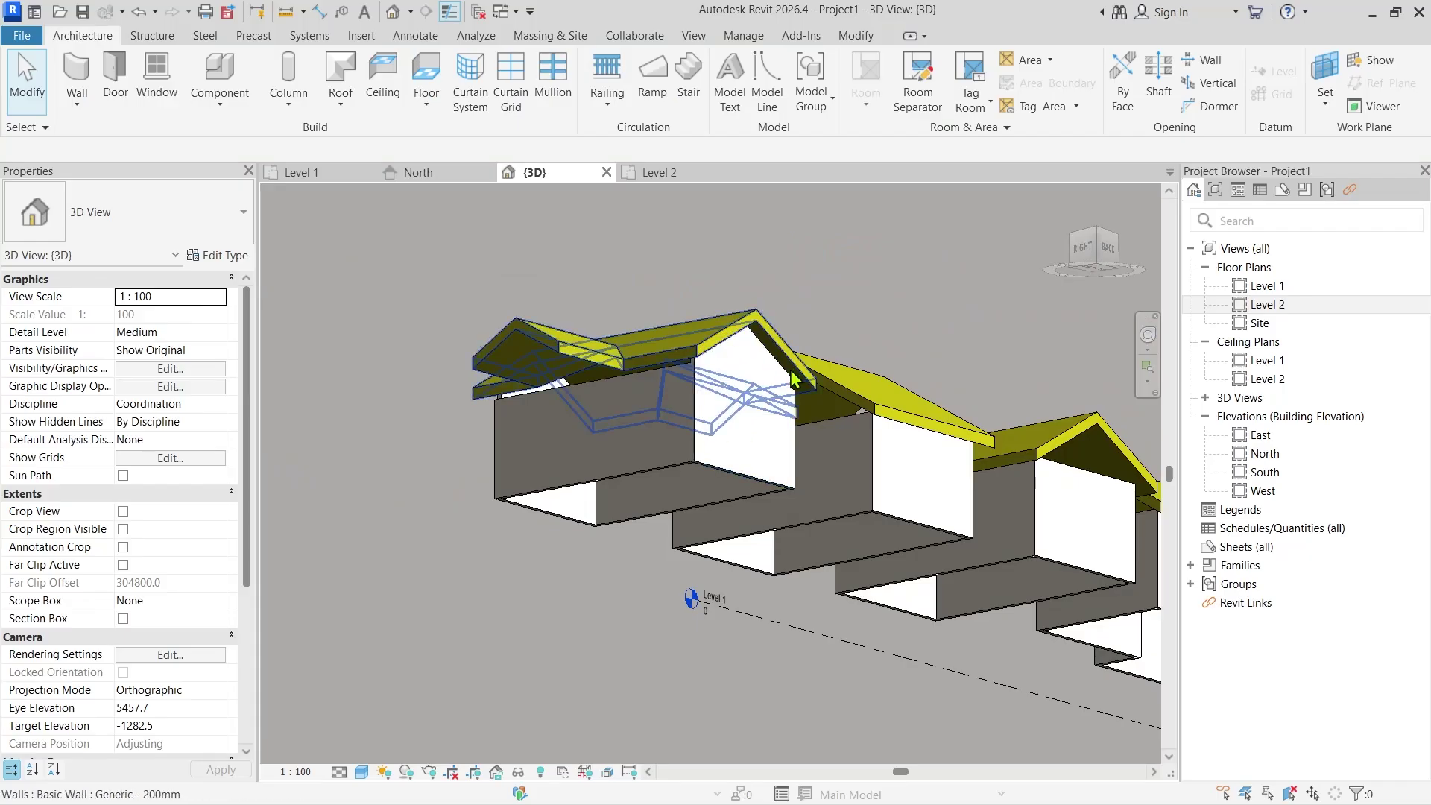
shift+middle_drag(789, 328, 1016, 479)
shift+middle_drag(653, 414, 760, 452)
middle_drag(705, 505, 790, 510)
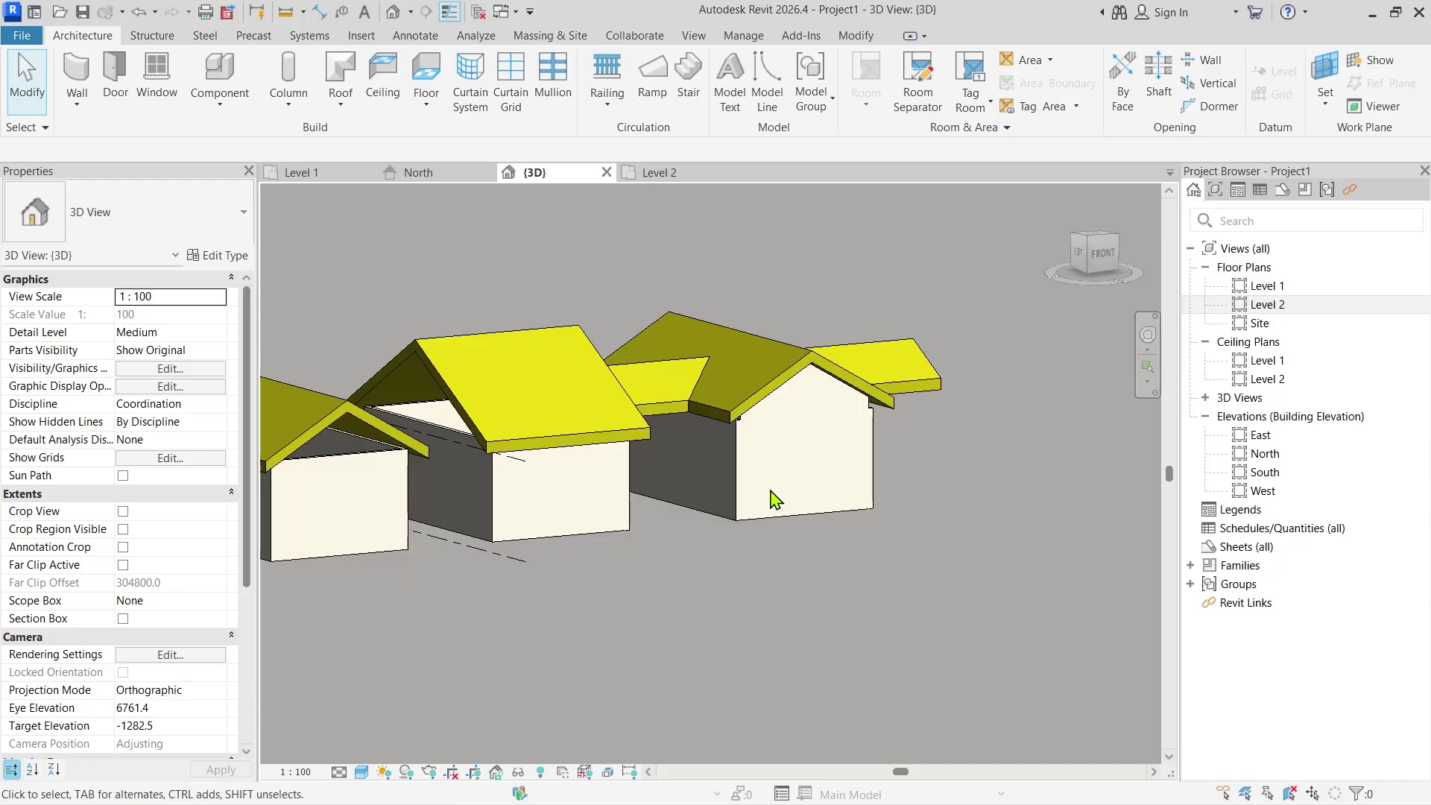
scroll(767, 514, down, 2)
mouse_move(742, 589)
middle_down()
mouse_move(809, 566)
mouse_move(774, 555)
mouse_move(795, 595)
mouse_move(749, 615)
mouse_move(745, 574)
middle_up()
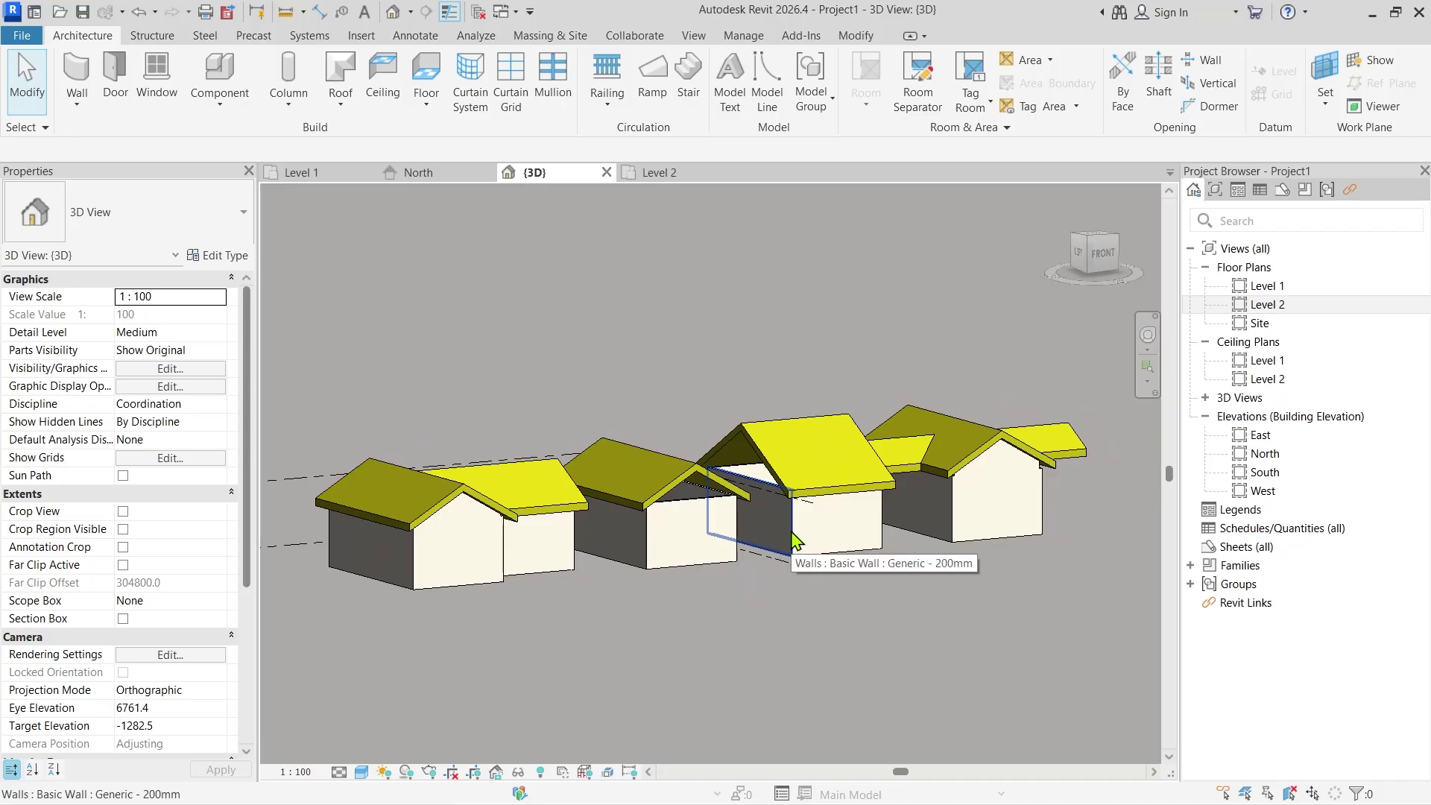
scroll(749, 481, up, 2)
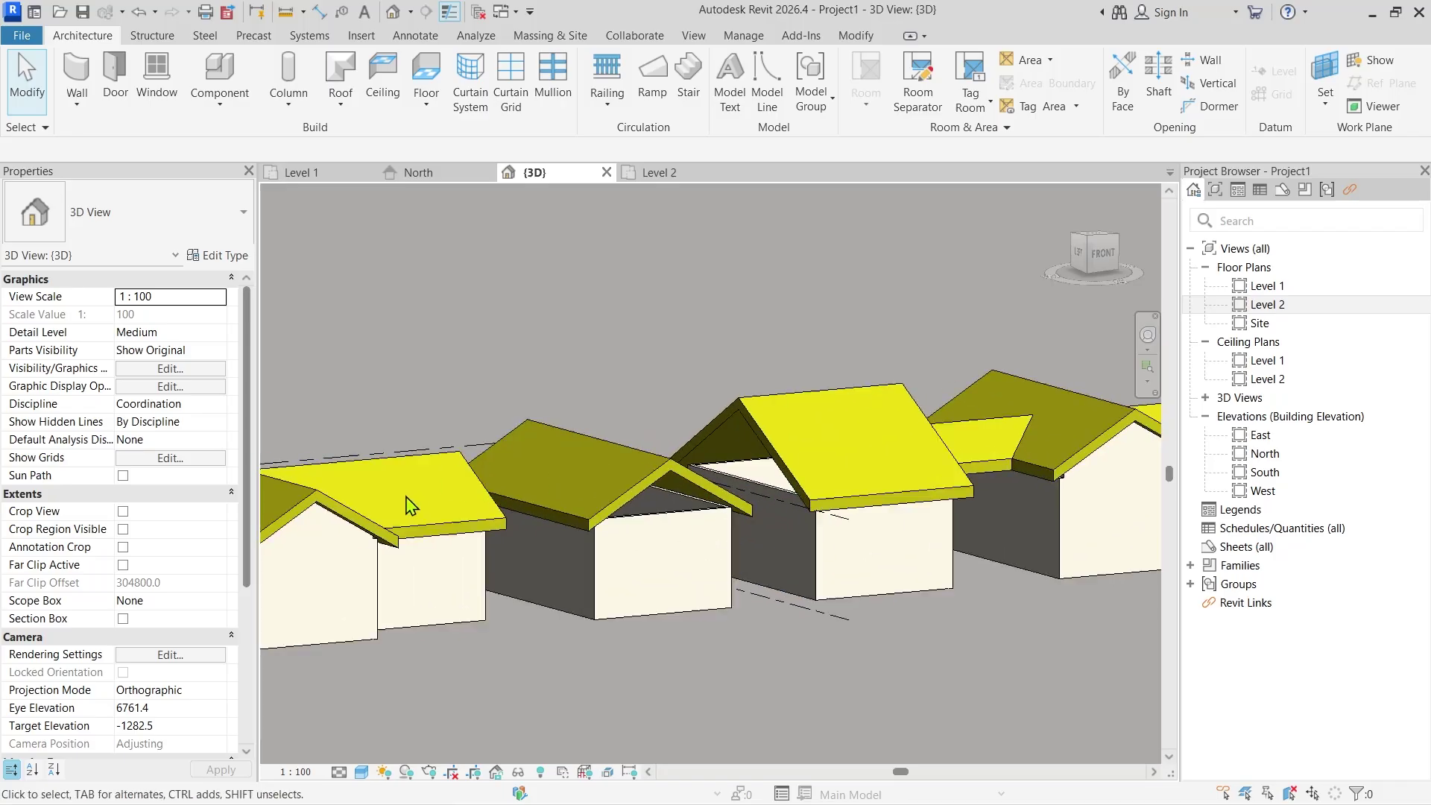
Compare all the roofs' gable directions in the front and angled 3D views, and select the T-shaped building's roof.
click(1103, 253)
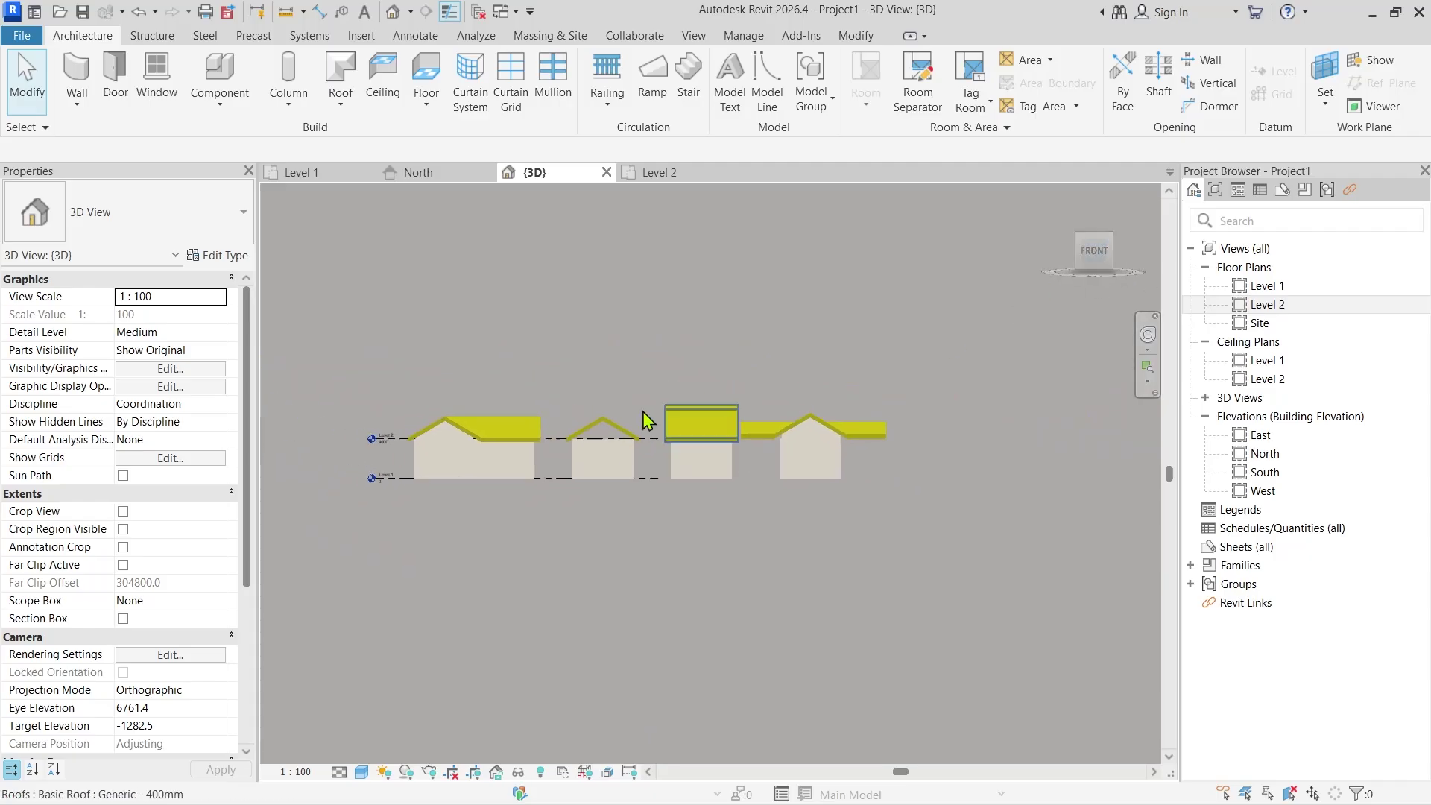
middle_drag(781, 430, 630, 403)
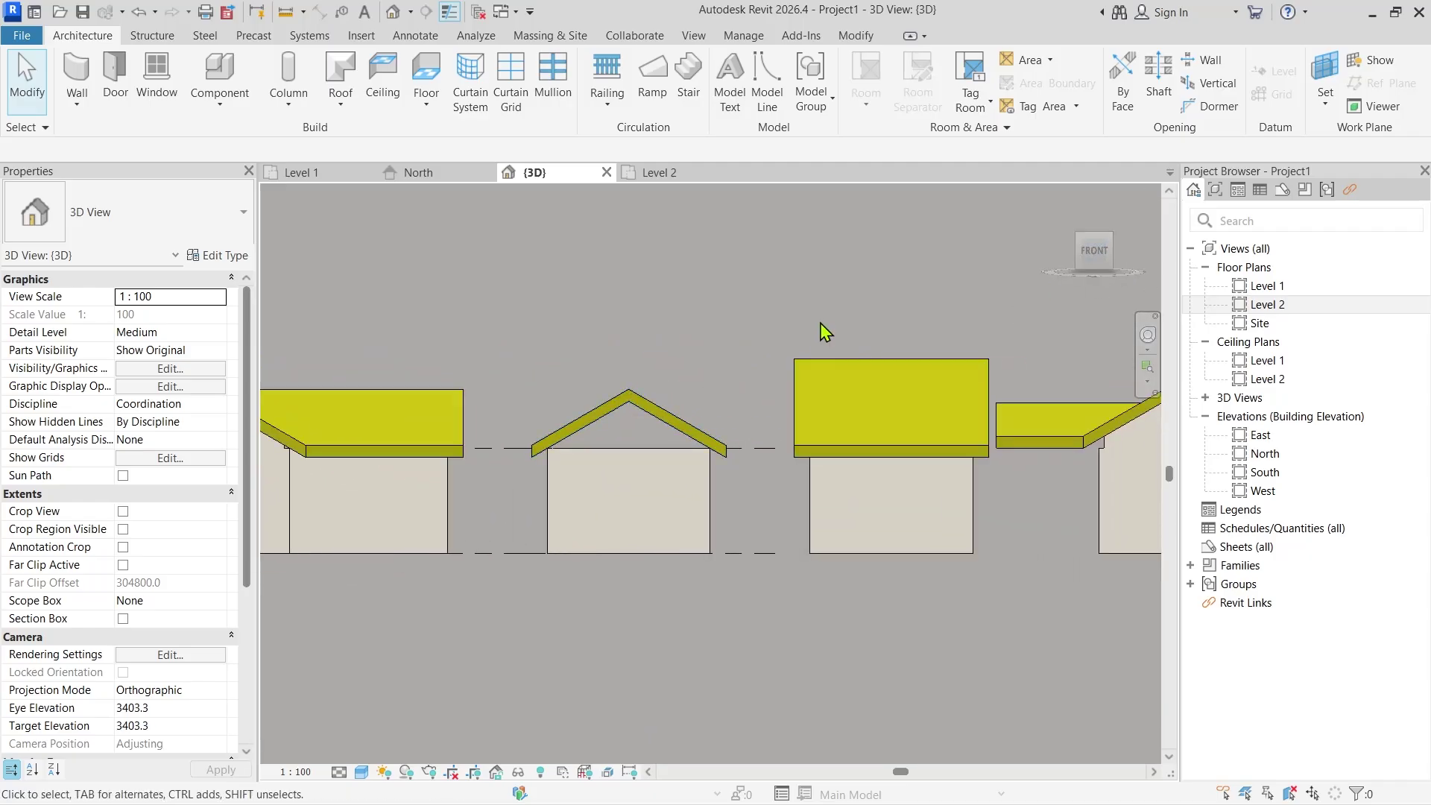
scroll(820, 323, down, 2)
middle_drag(837, 377, 792, 438)
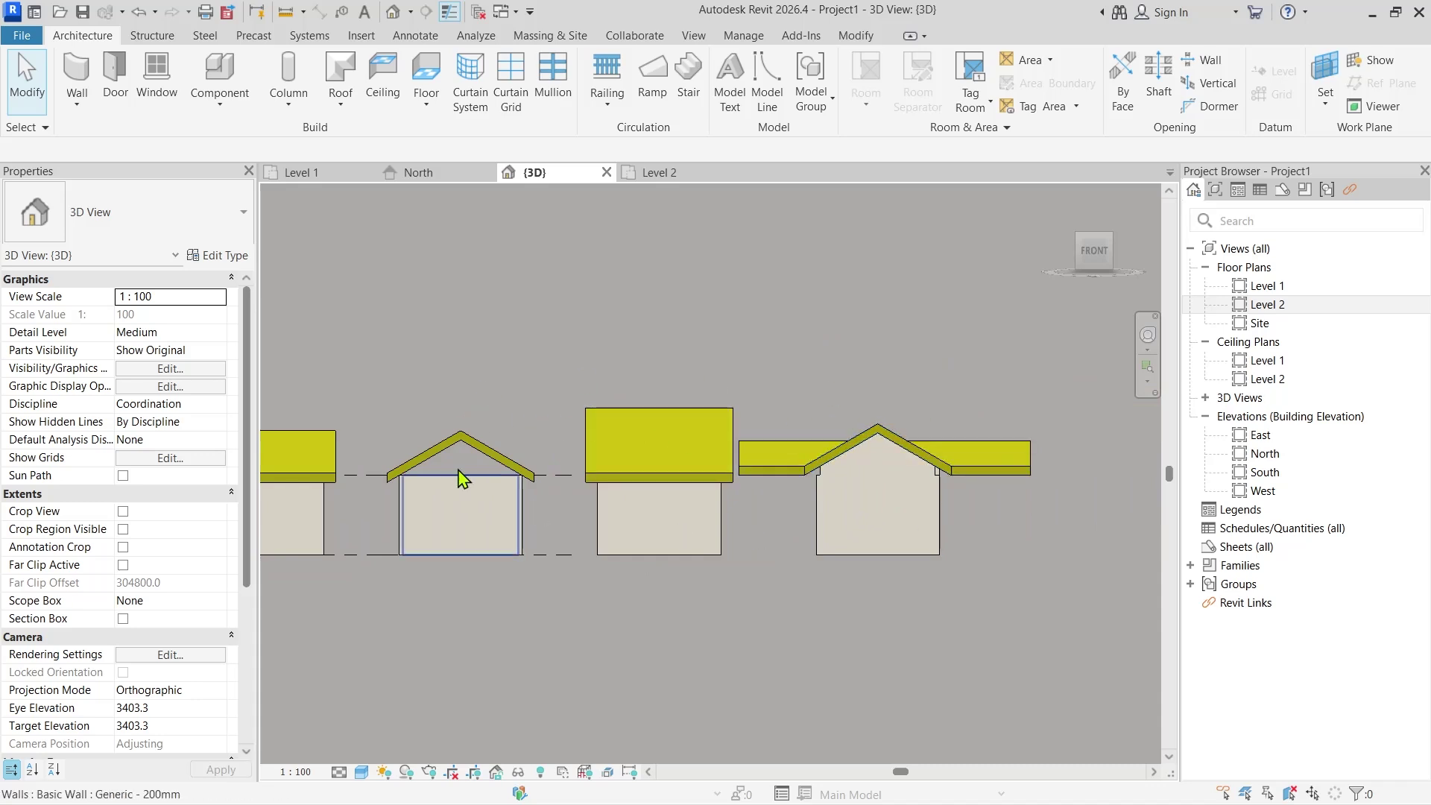
shift+middle_drag(514, 477, 671, 522)
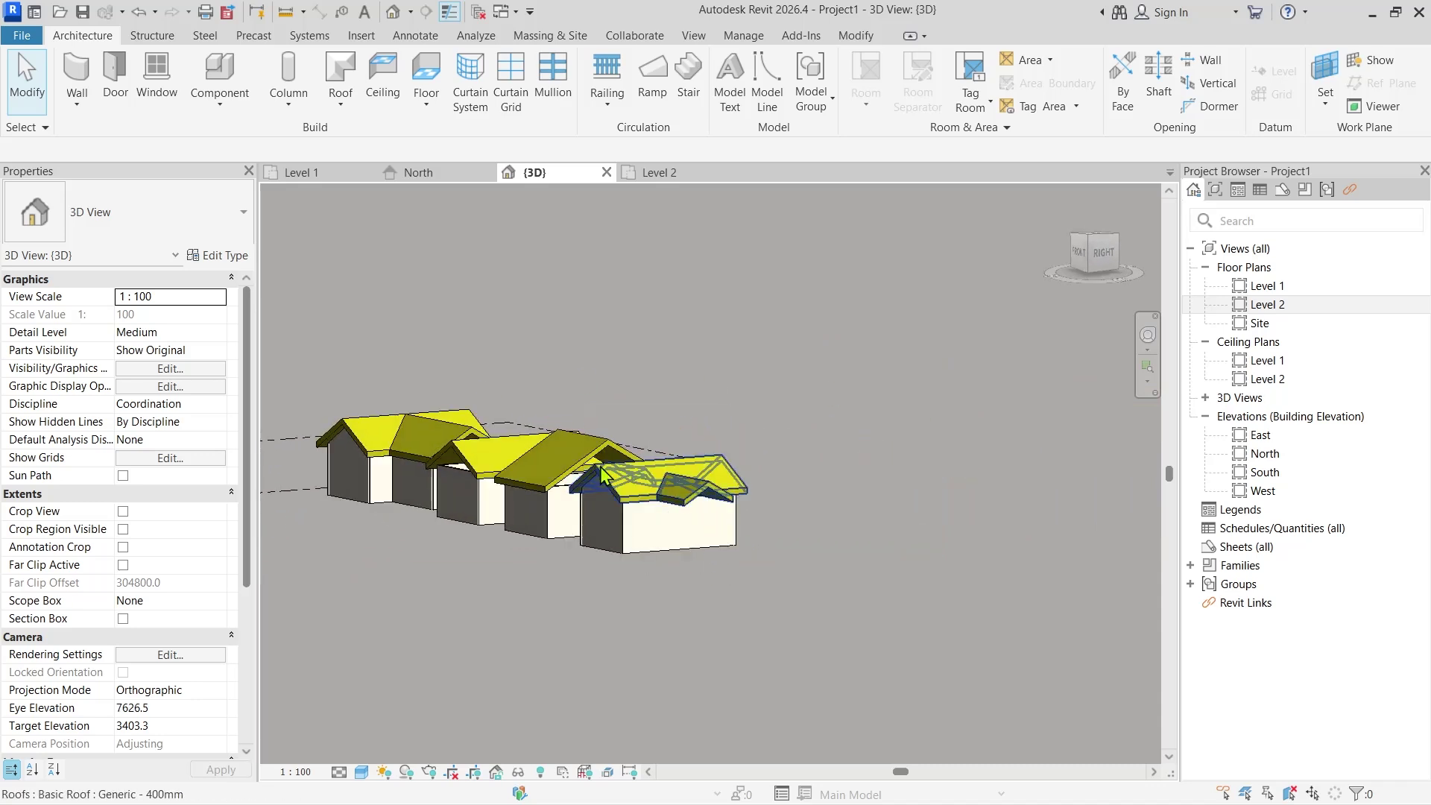
scroll(488, 408, up, 4)
click(356, 389)
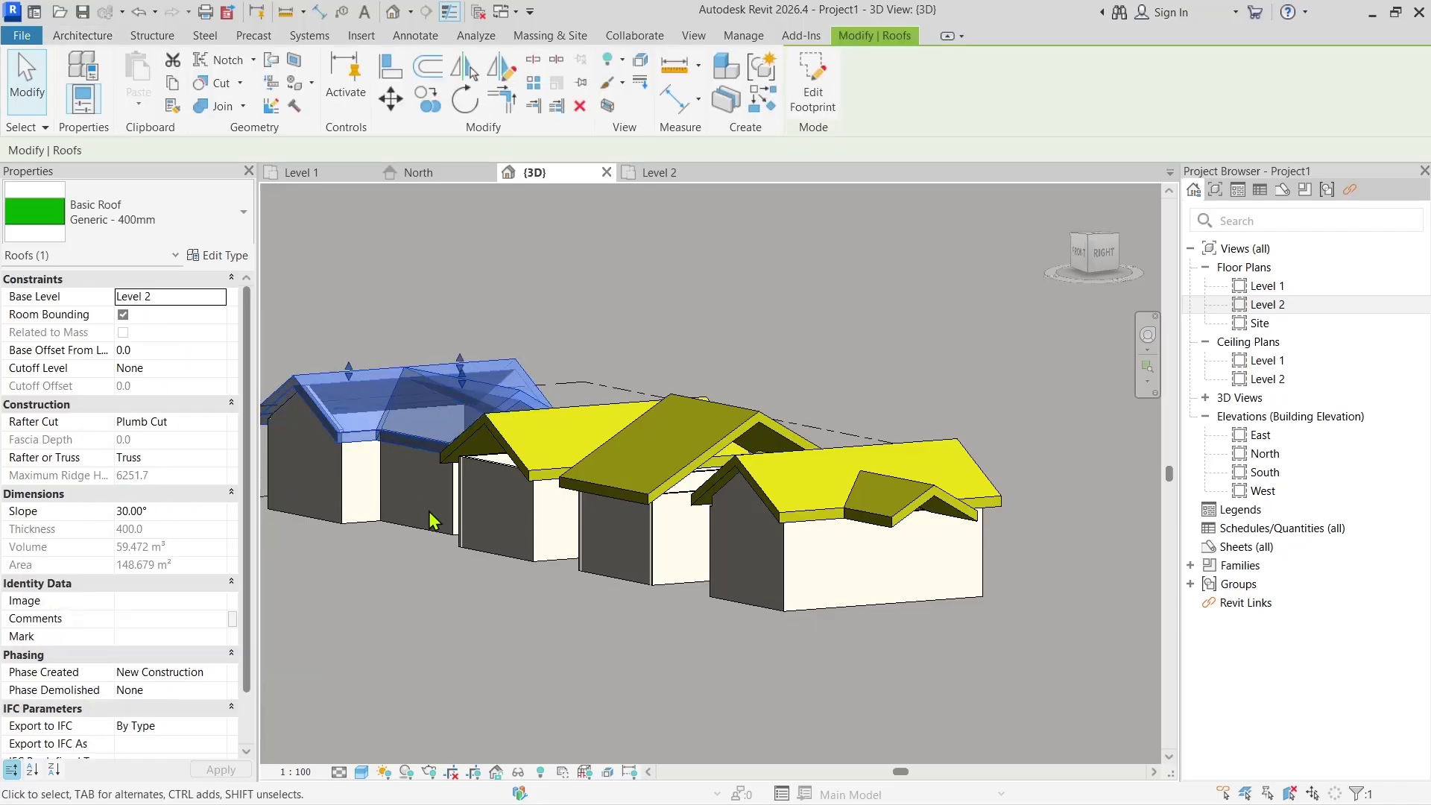
Try a 25° slope on the T-shaped building's roof.
shift+middle_drag(443, 631, 534, 620)
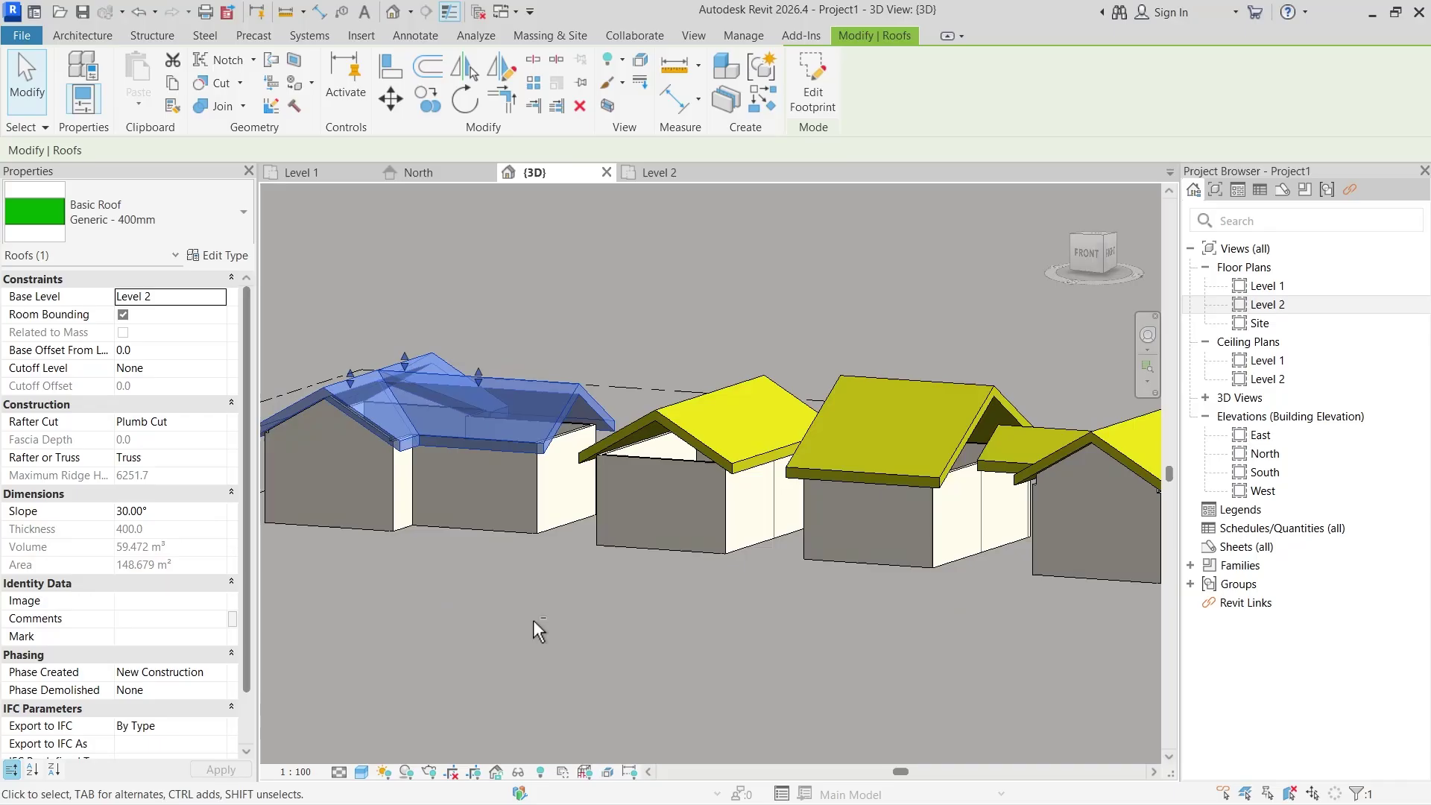
click(190, 510)
text(25)
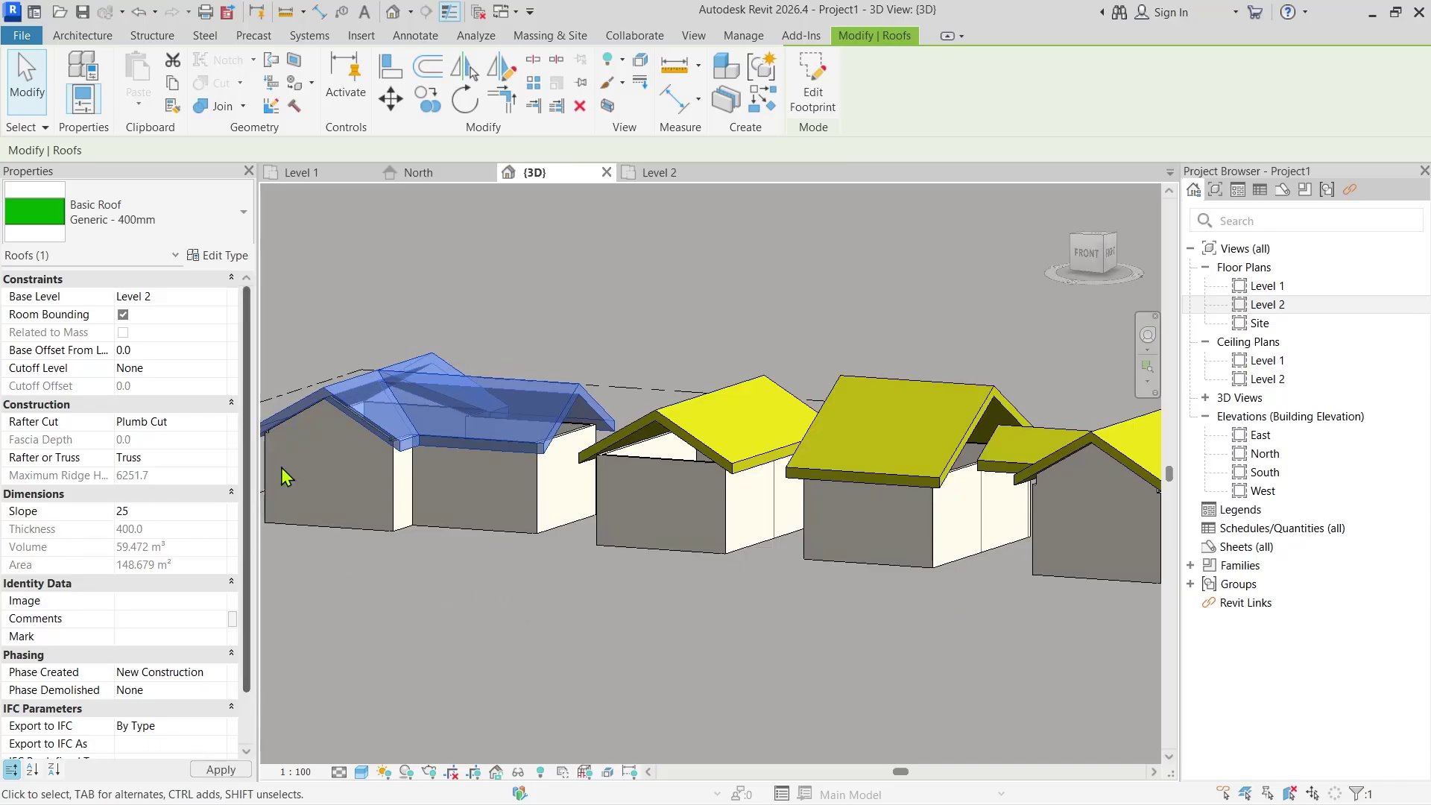
Set the slope of the T-shaped building's roof to 45° and deselect the roof.
click(184, 511)
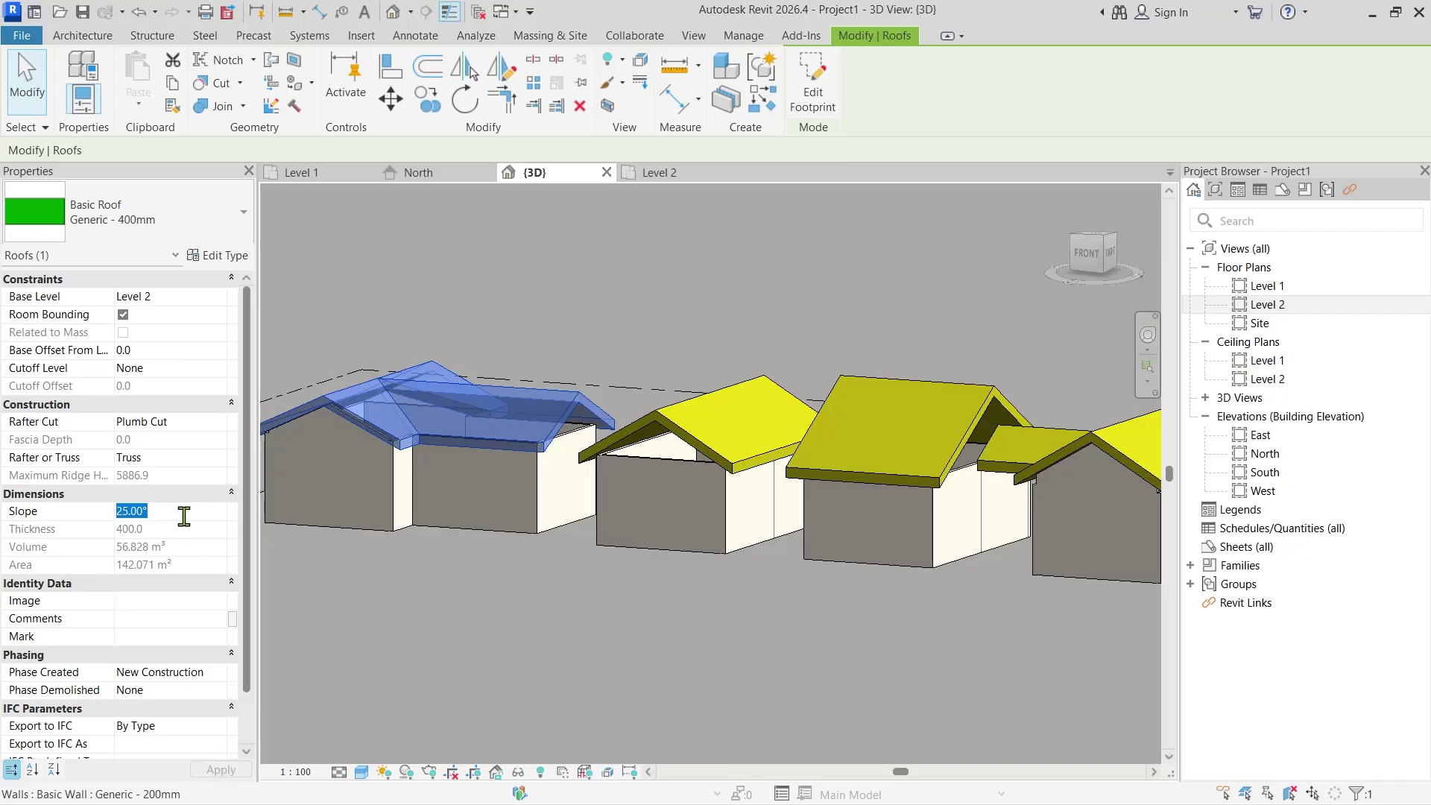
text(45)
key(Return)
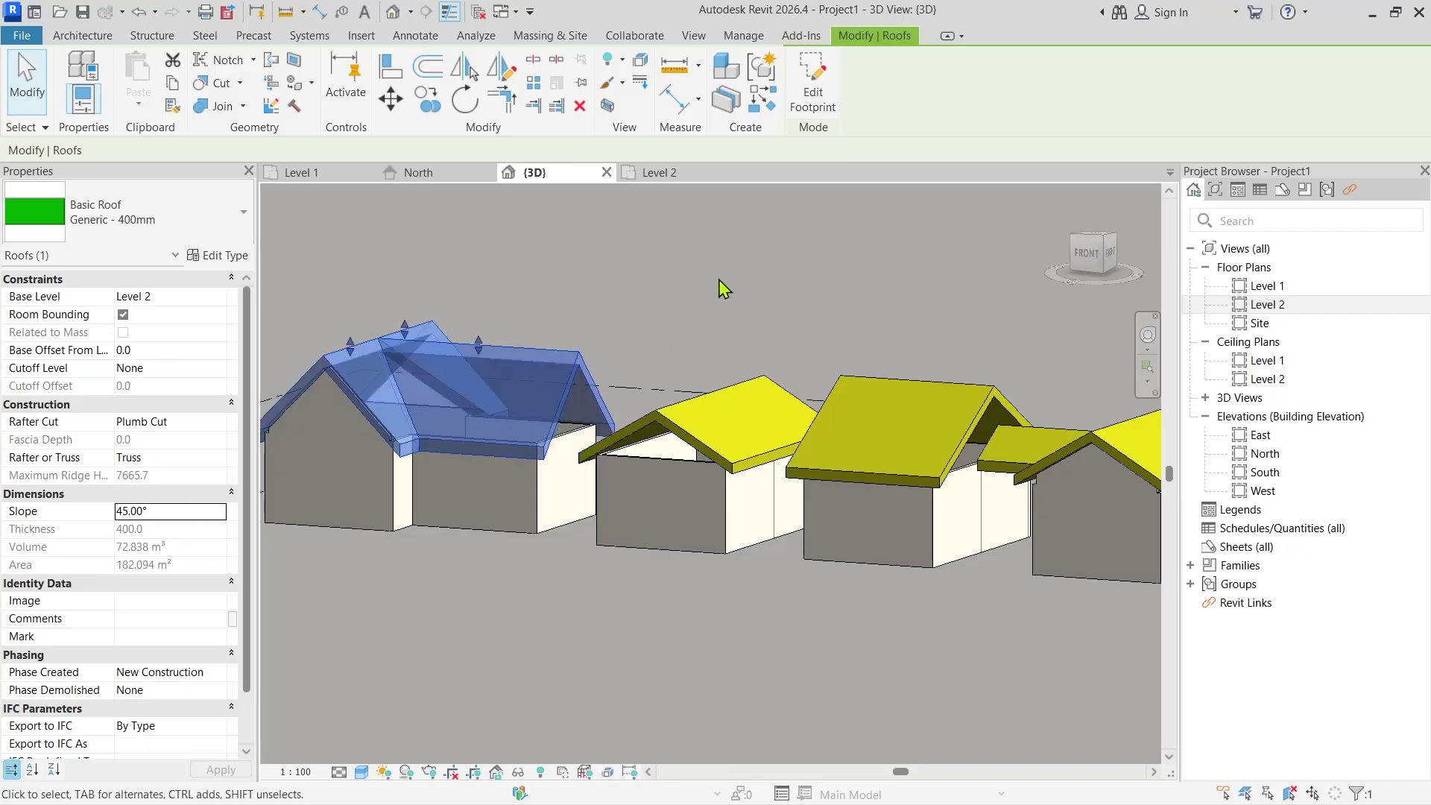
shift+middle_drag(684, 366, 827, 581)
click(824, 574)
Examine the T-shaped building's steeper roof in 3D, checking its ridges, front gable and eaves against the neighbouring roofs.
shift+middle_drag(574, 377, 543, 422)
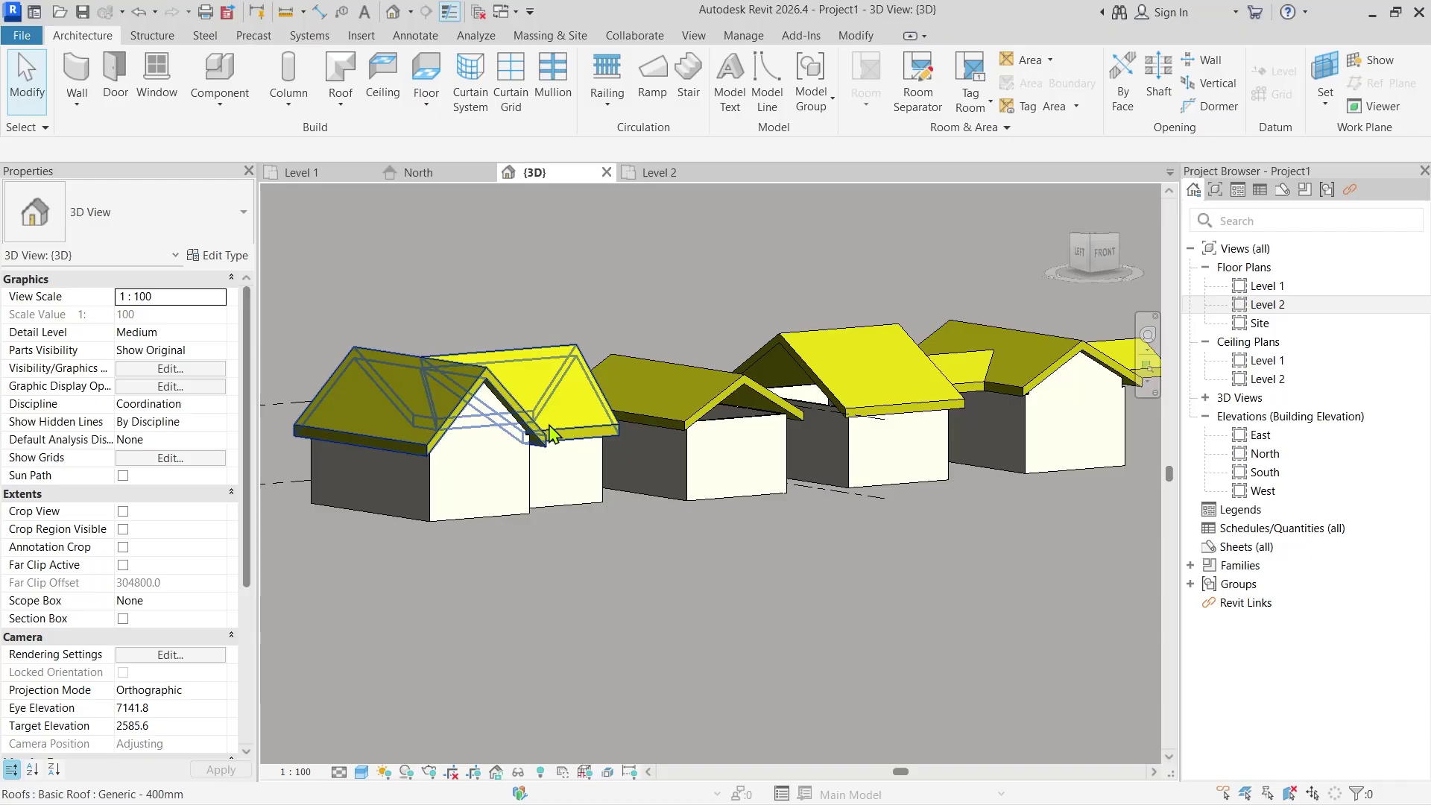
scroll(693, 327, down, 2)
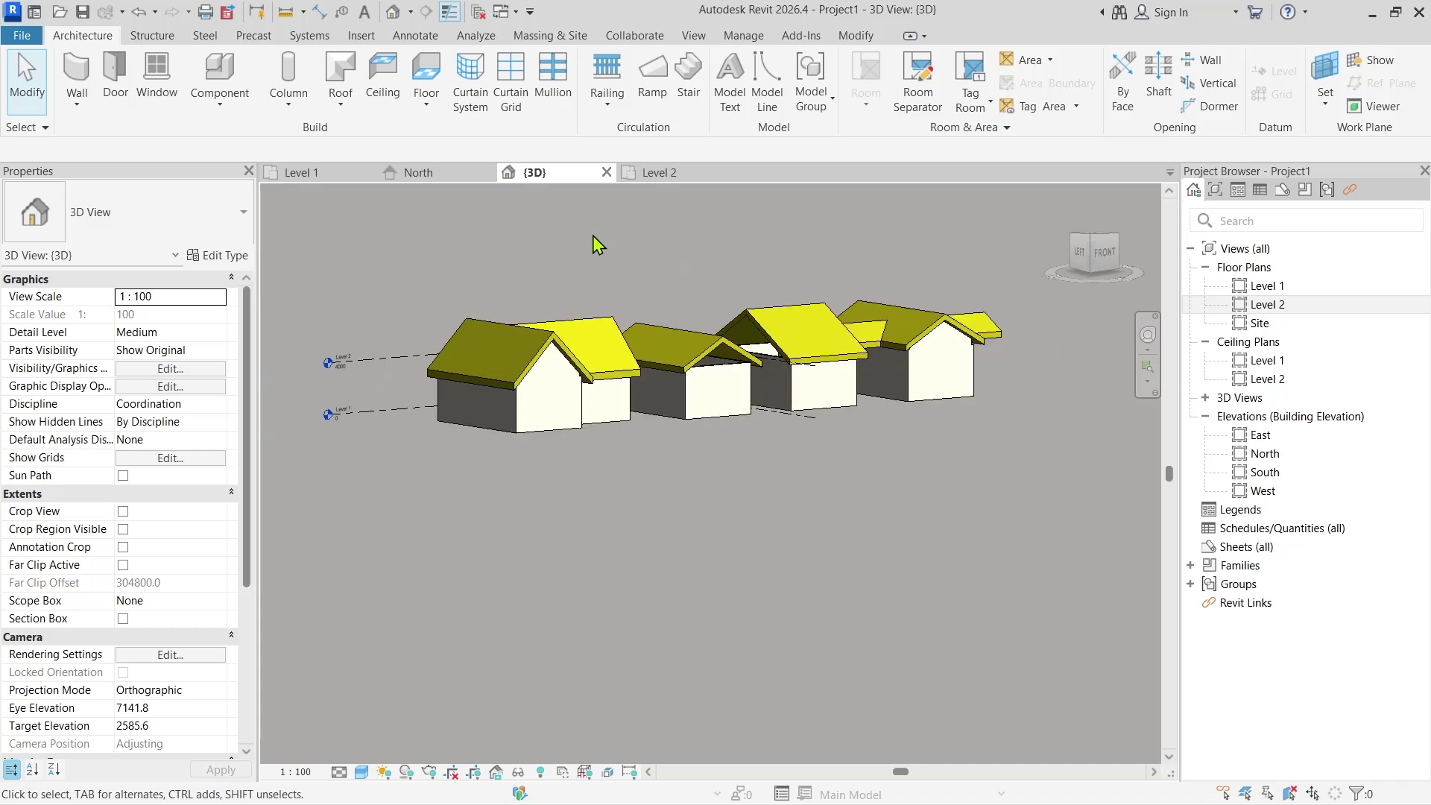
scroll(499, 315, up, 2)
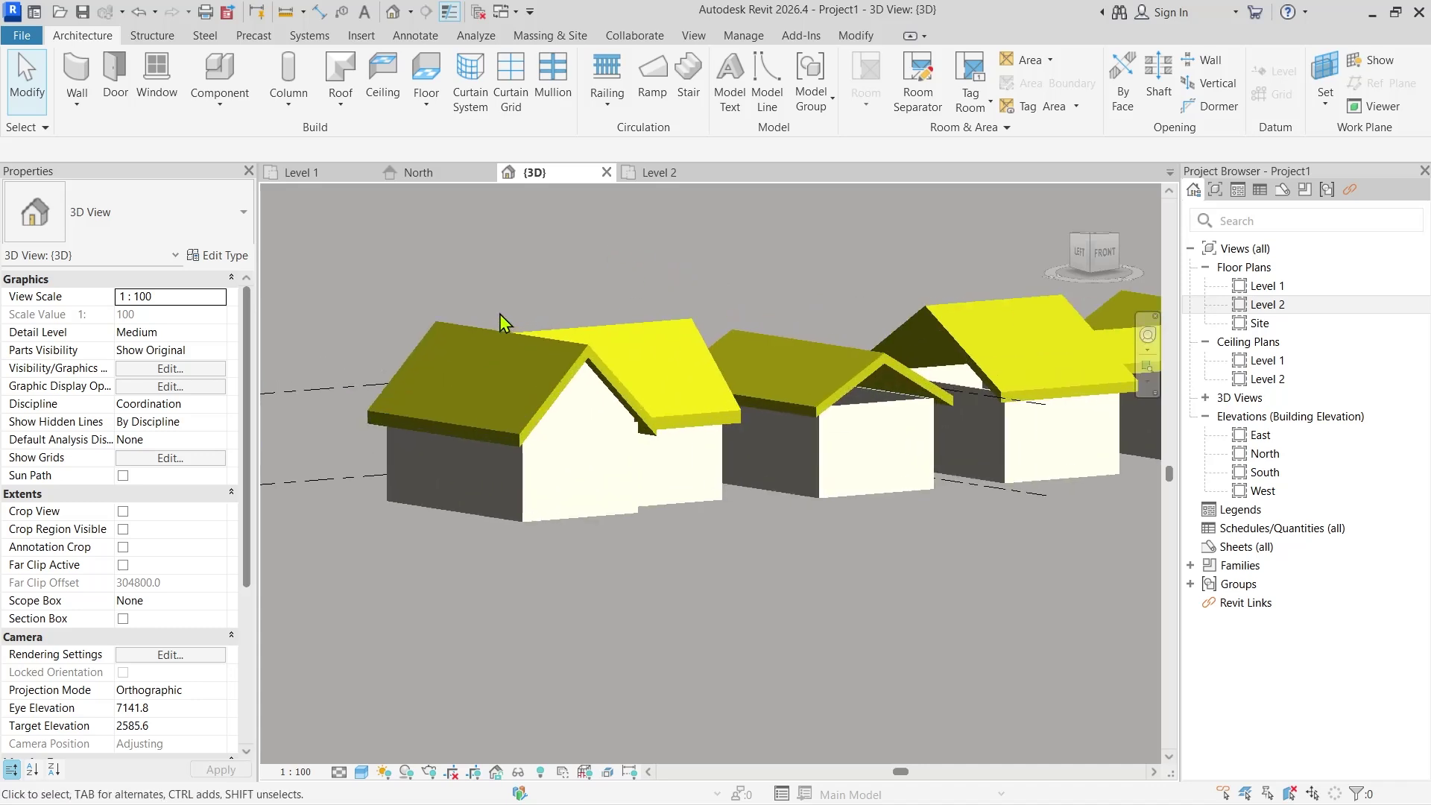
scroll(492, 310, up, 2)
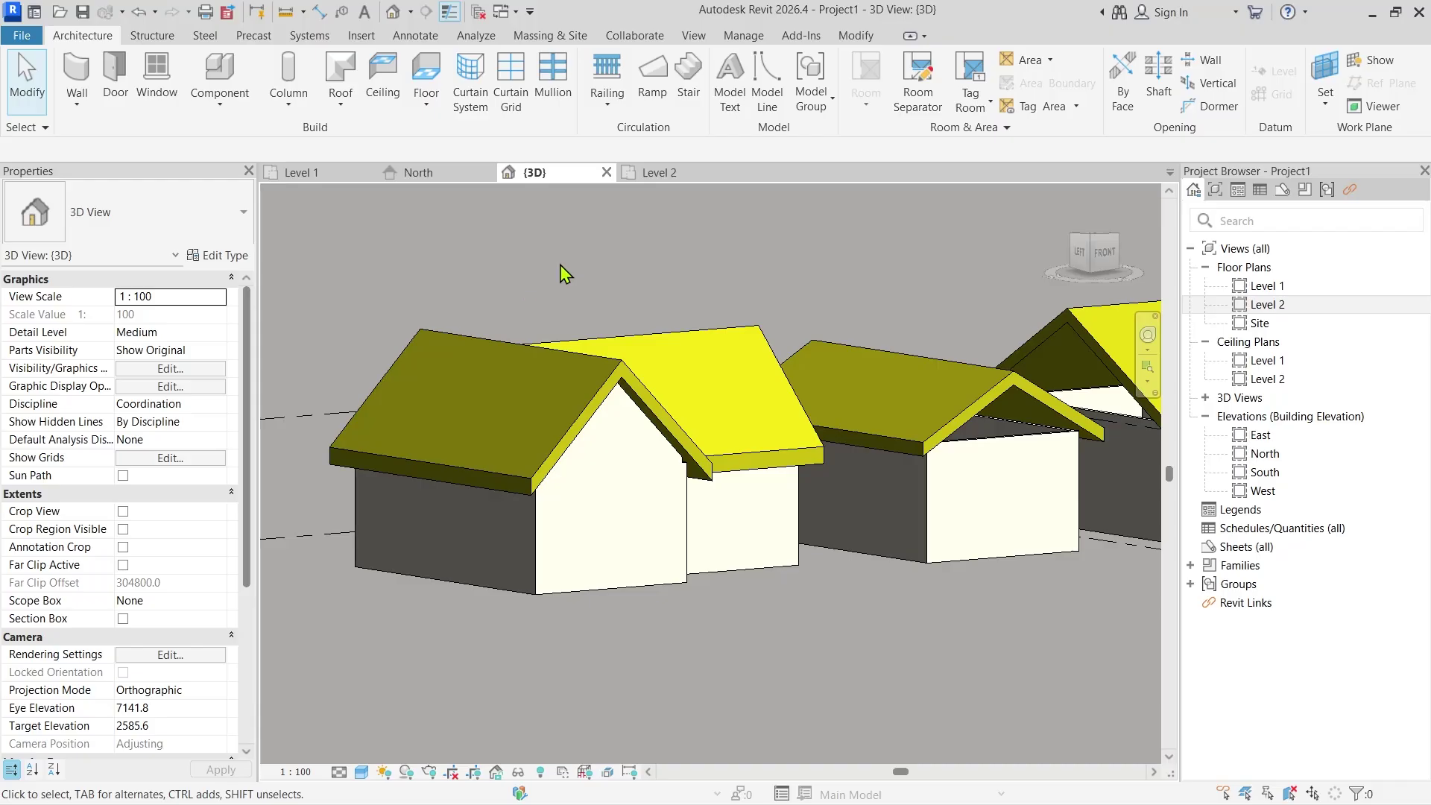
scroll(565, 276, down, 1)
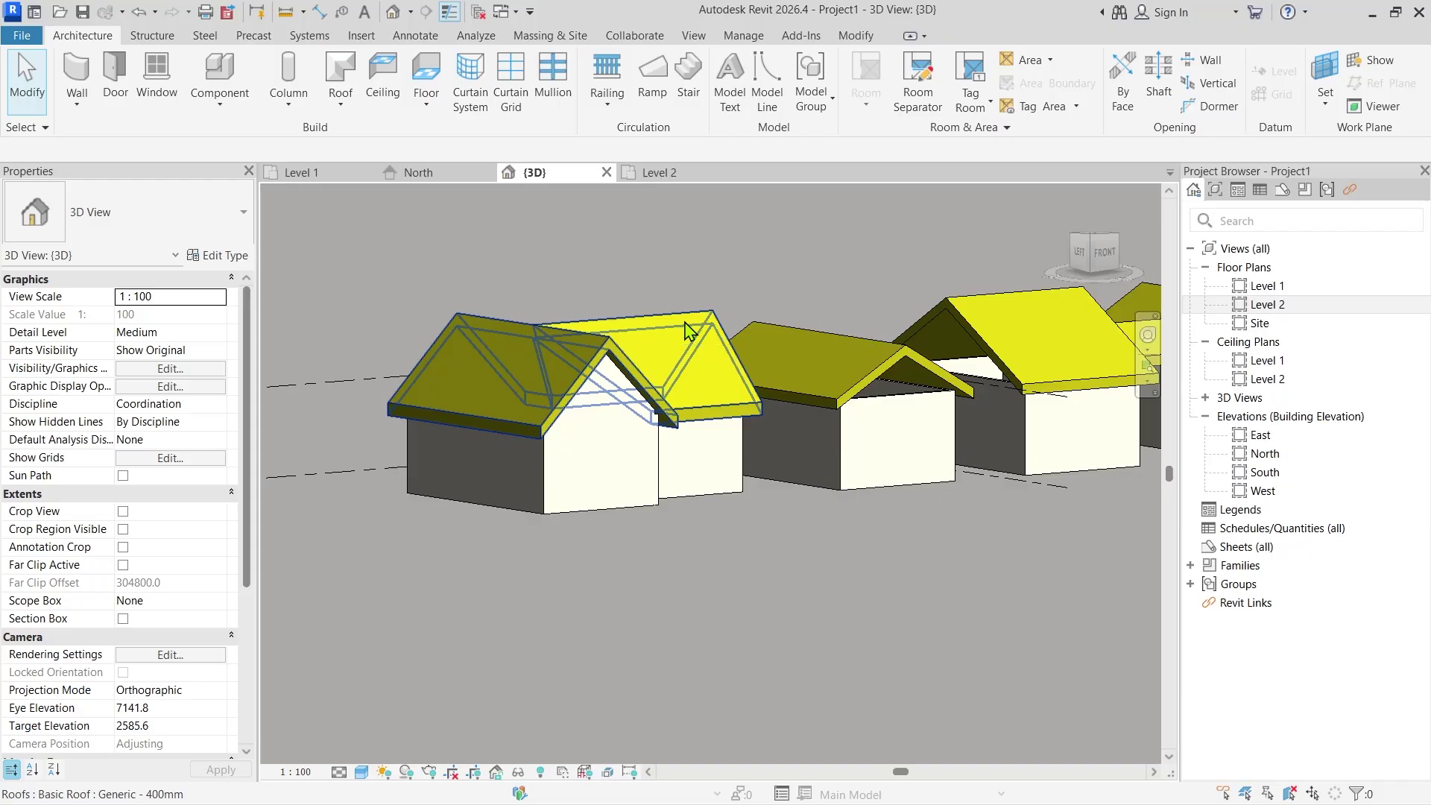
scroll(663, 358, up, 5)
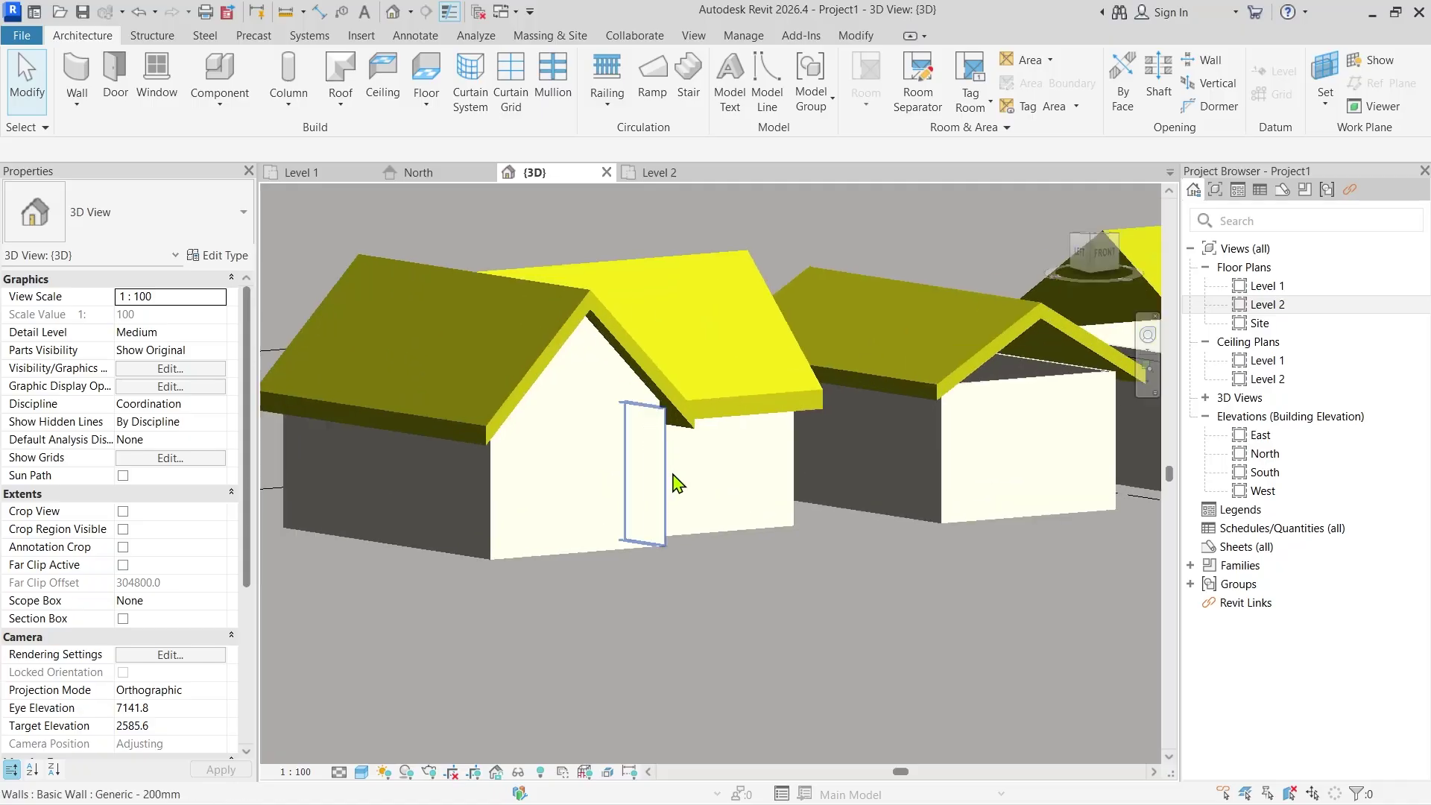
middle_drag(635, 361, 702, 463)
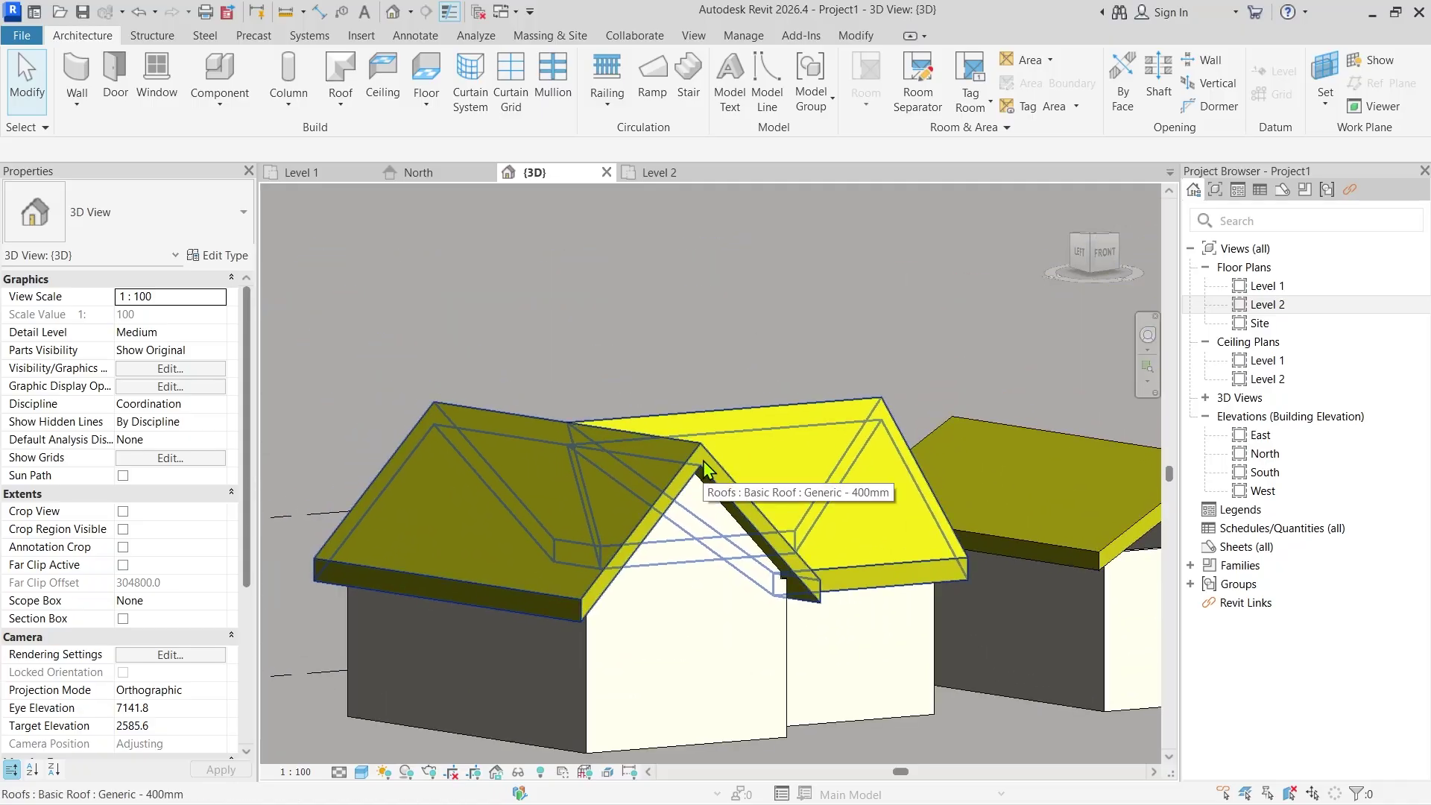
scroll(512, 383, up, 3)
middle_drag(511, 383, 734, 477)
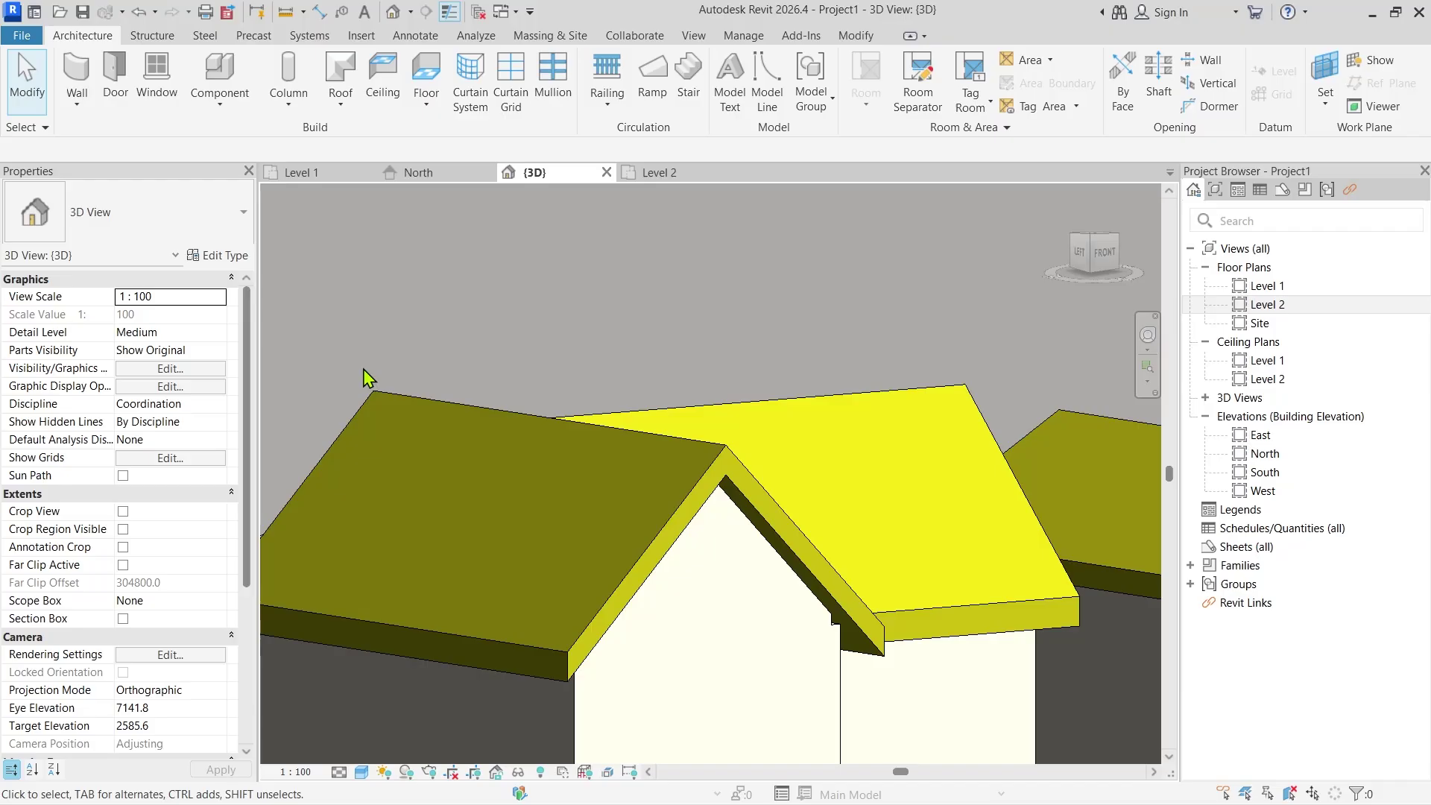
scroll(369, 379, down, 5)
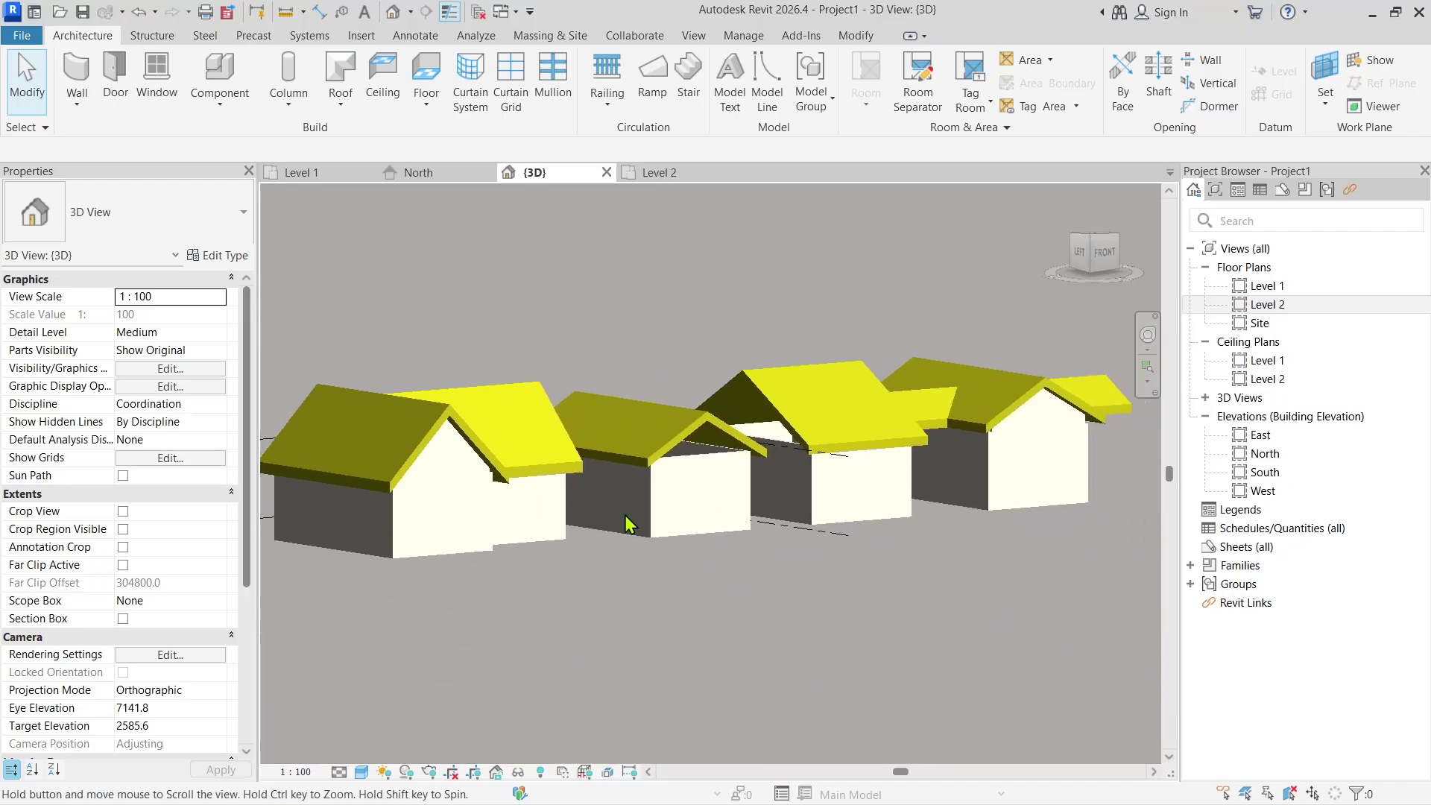